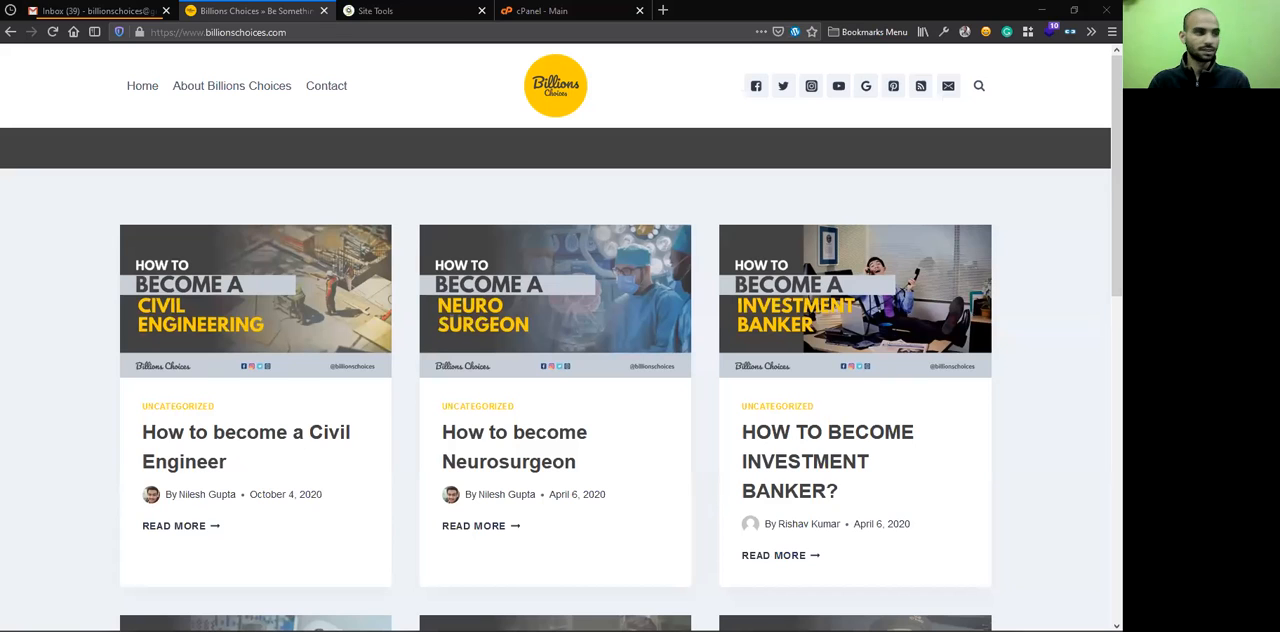
- Open zohomail.com in a new browser tab
click(662, 10)
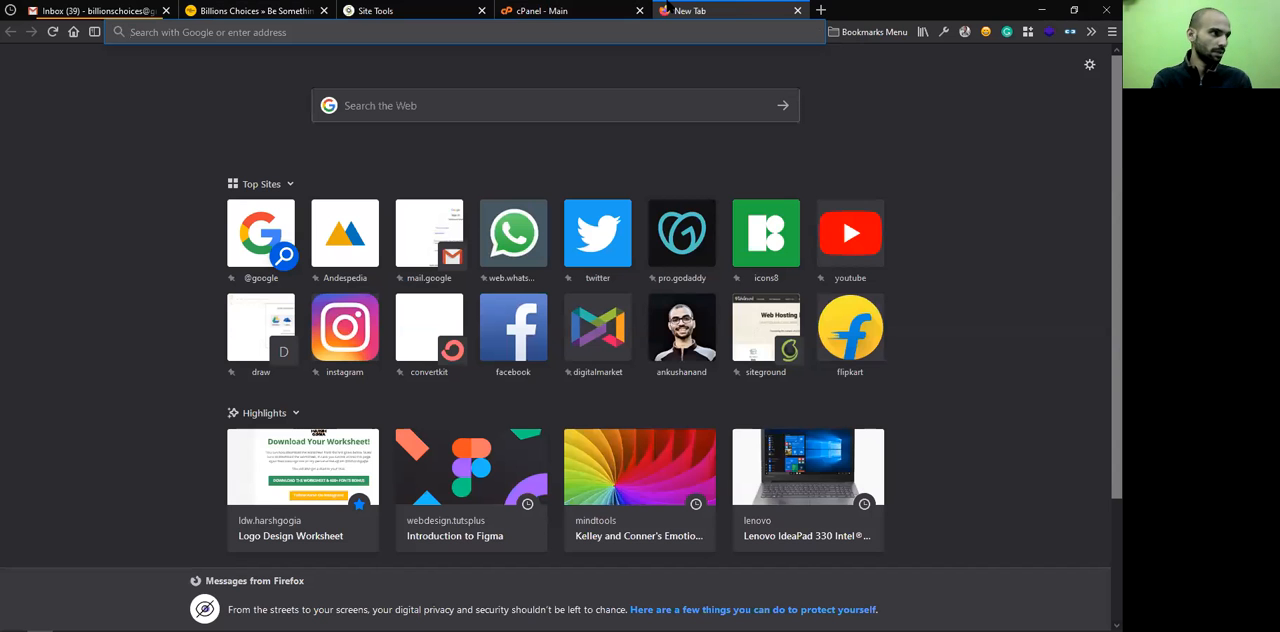
text(zoho)
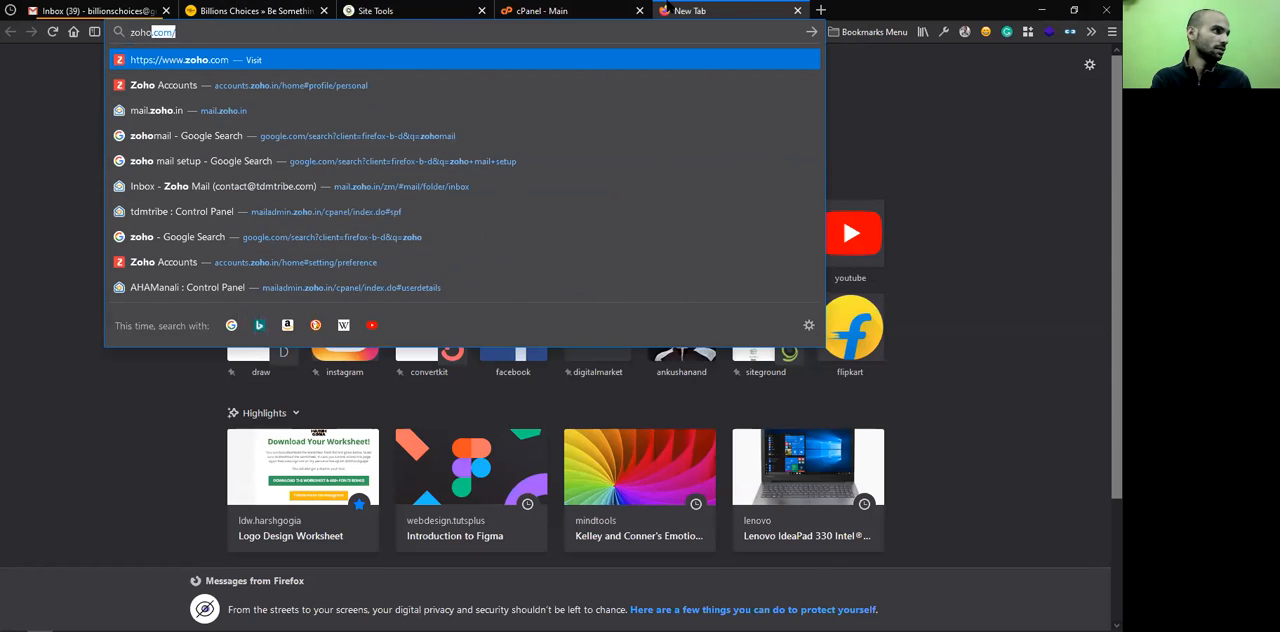
text(mail.com)
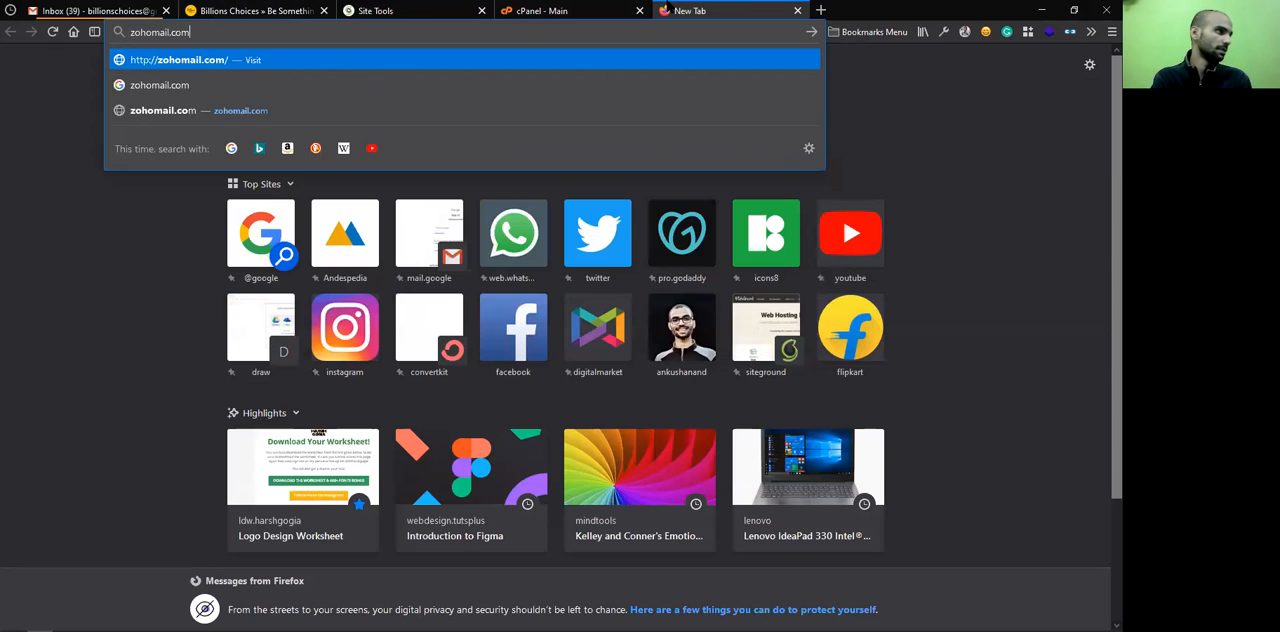
key(Return)
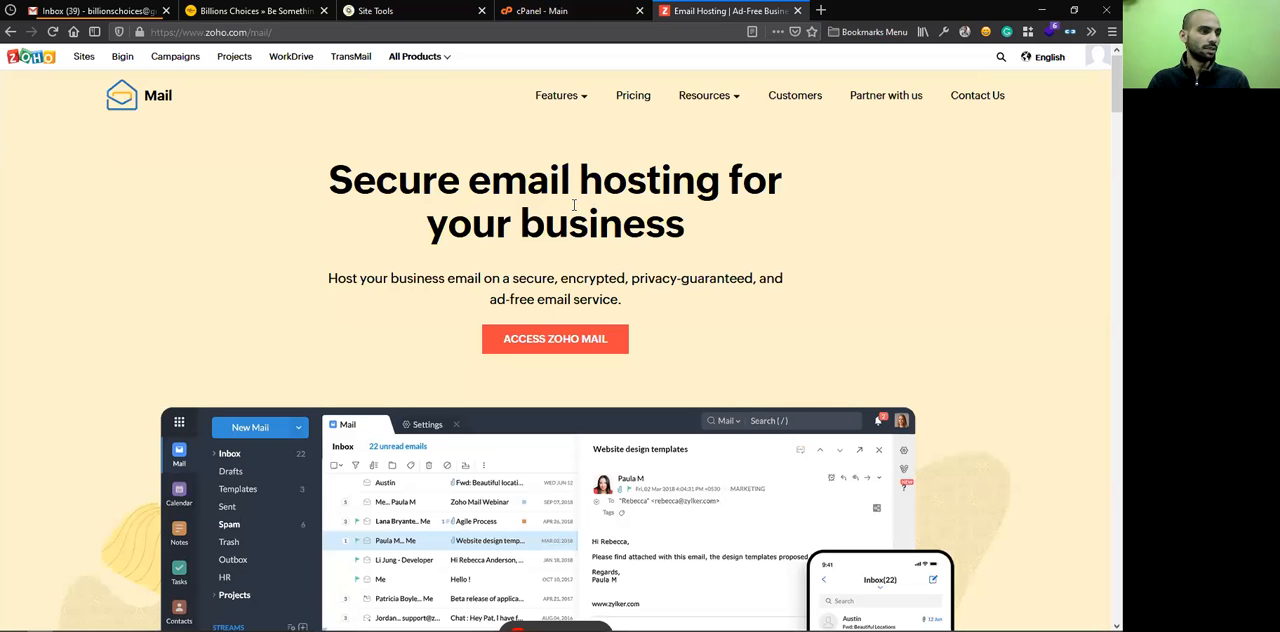
- Skim the Zoho Mail home page, open its pricing page and find the Forever Free Plan
scroll(700, 220, down, 3)
scroll(770, 232, up, 3)
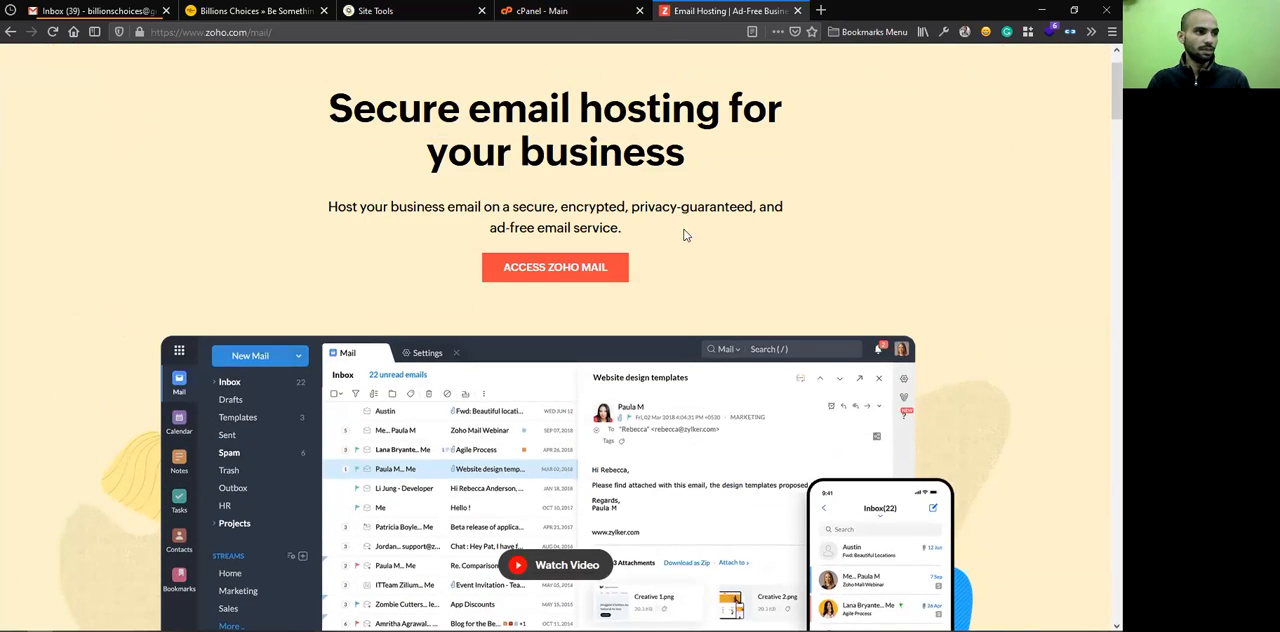
scroll(679, 230, down, 10)
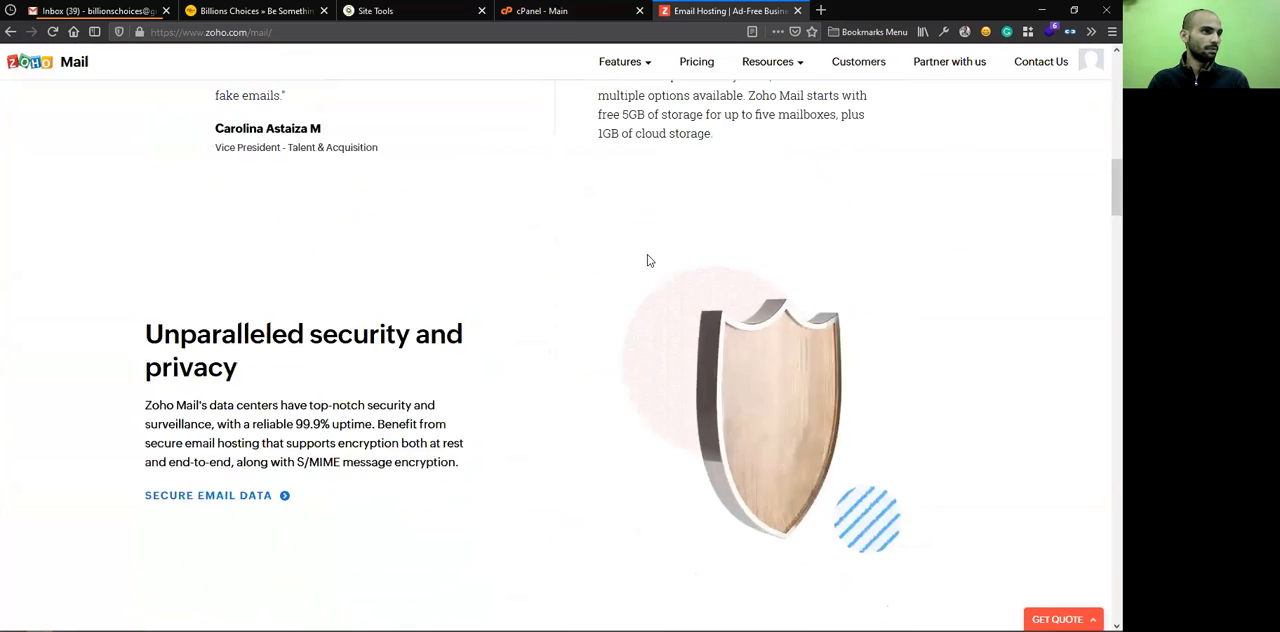
scroll(647, 260, up, 2)
click(700, 66)
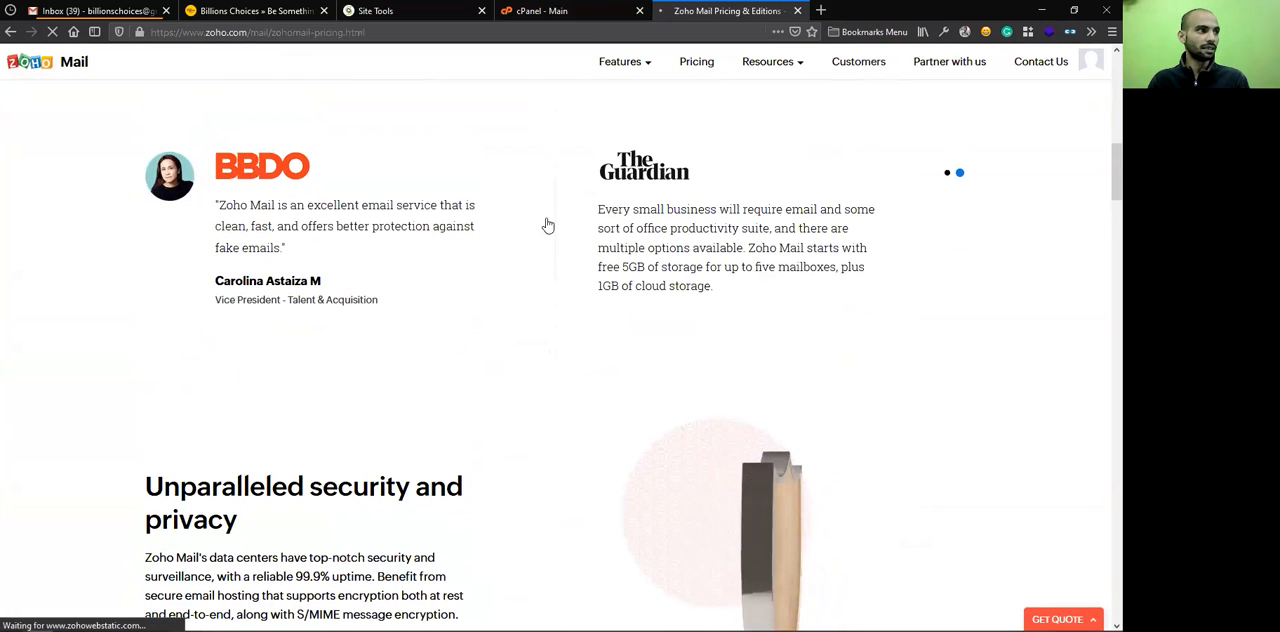
scroll(470, 333, down, 5)
scroll(470, 333, down, 10)
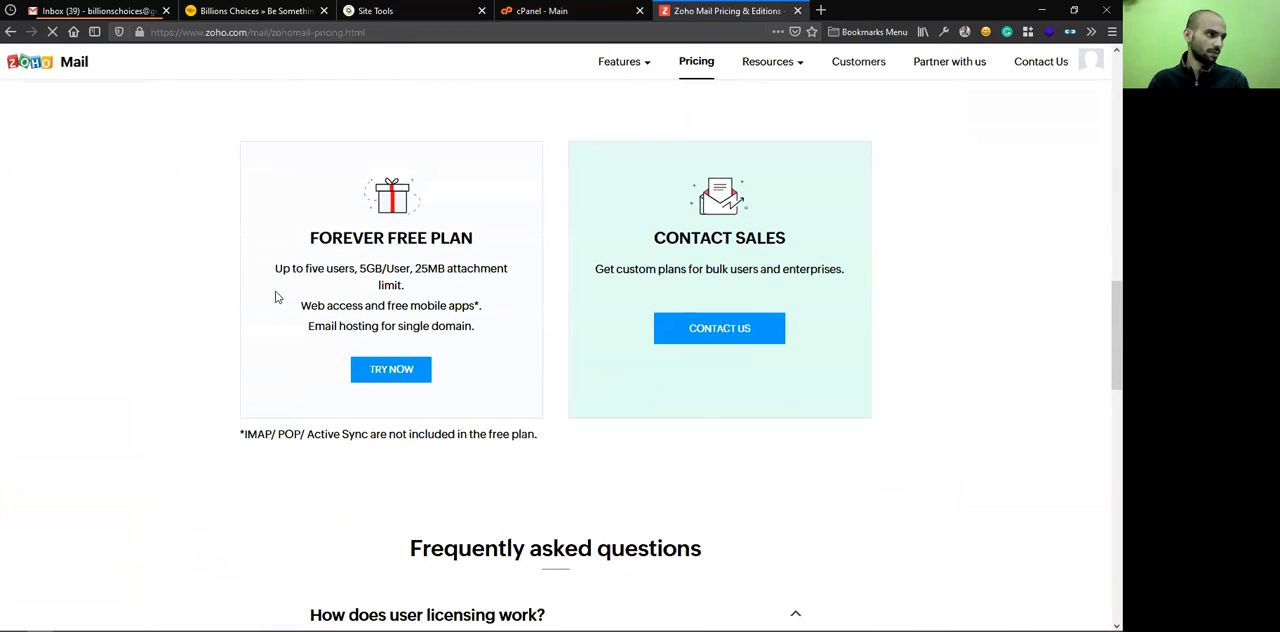
- Examine the Forever Free Plan's user, storage, attachment and domain limits, as well as the paid plans on the pricing page
drag(314, 237, 468, 237)
click(361, 238)
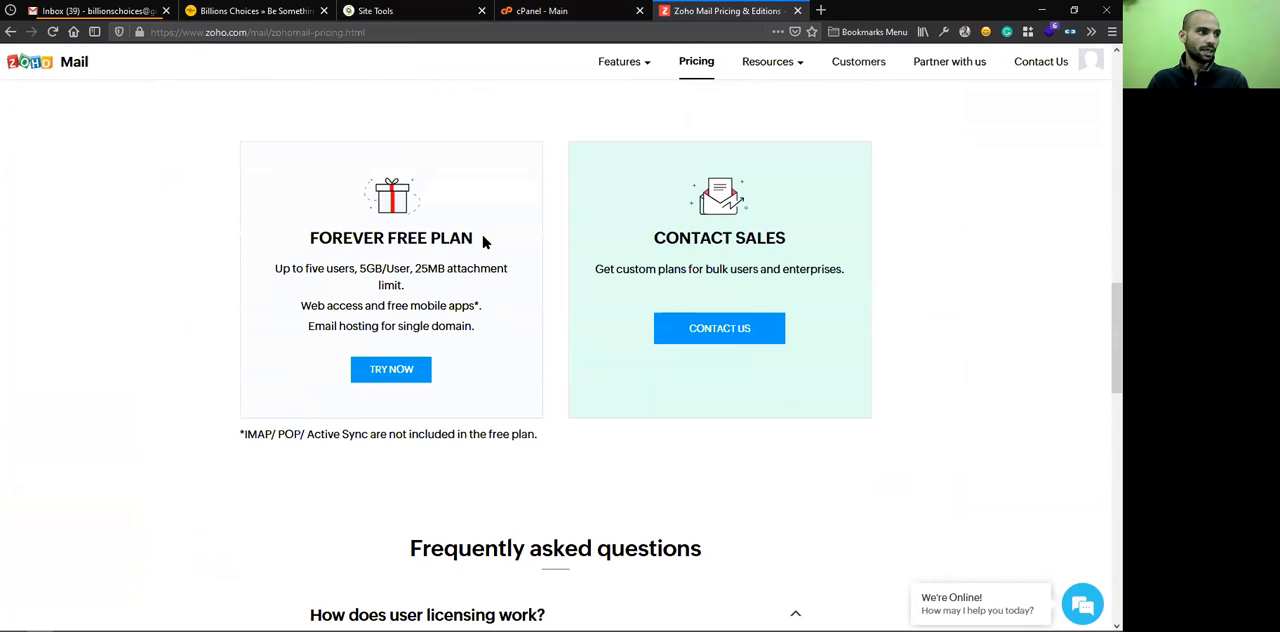
drag(305, 268, 505, 267)
click(425, 266)
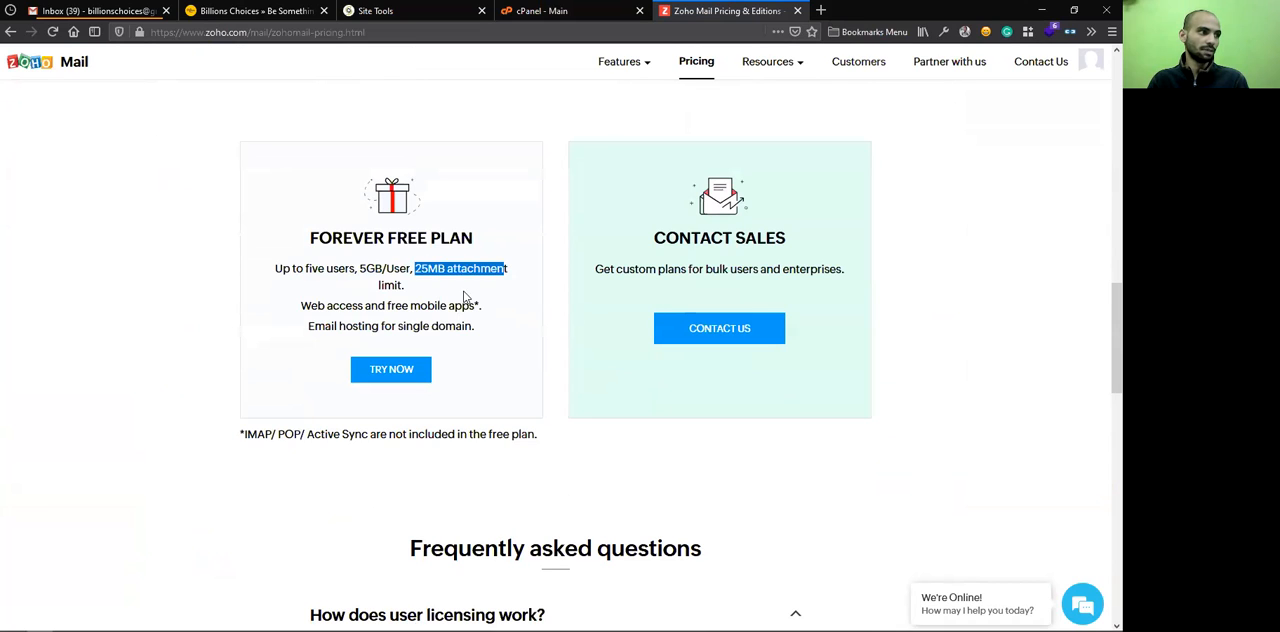
click(464, 296)
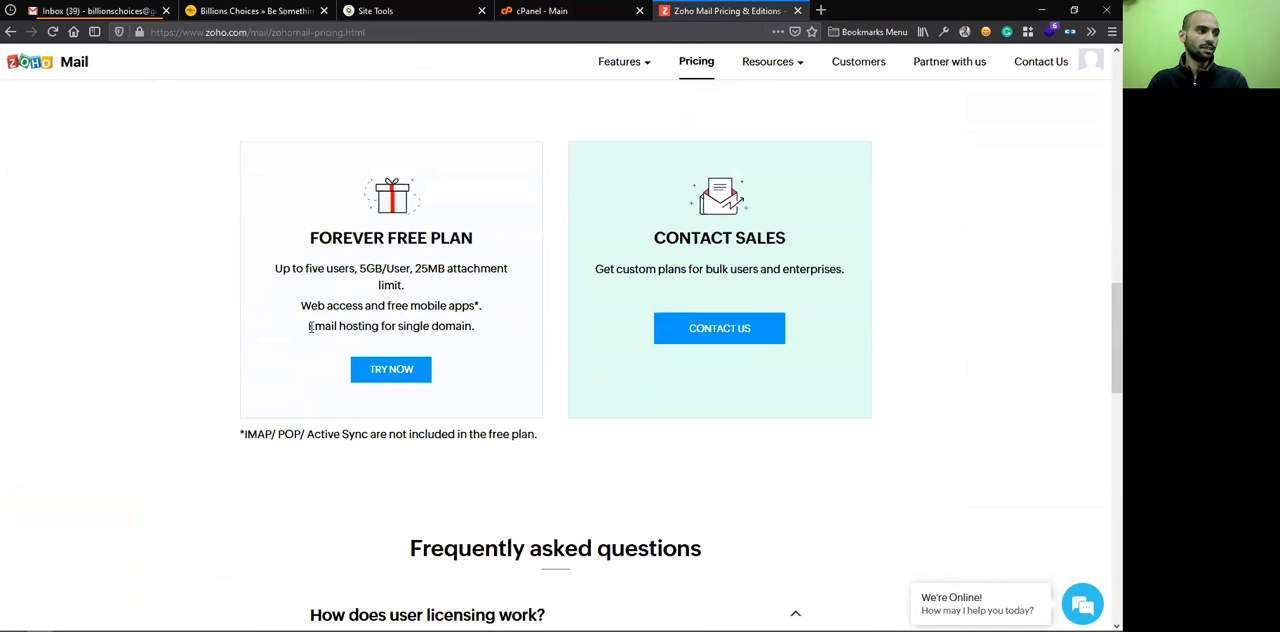
drag(331, 327, 473, 333)
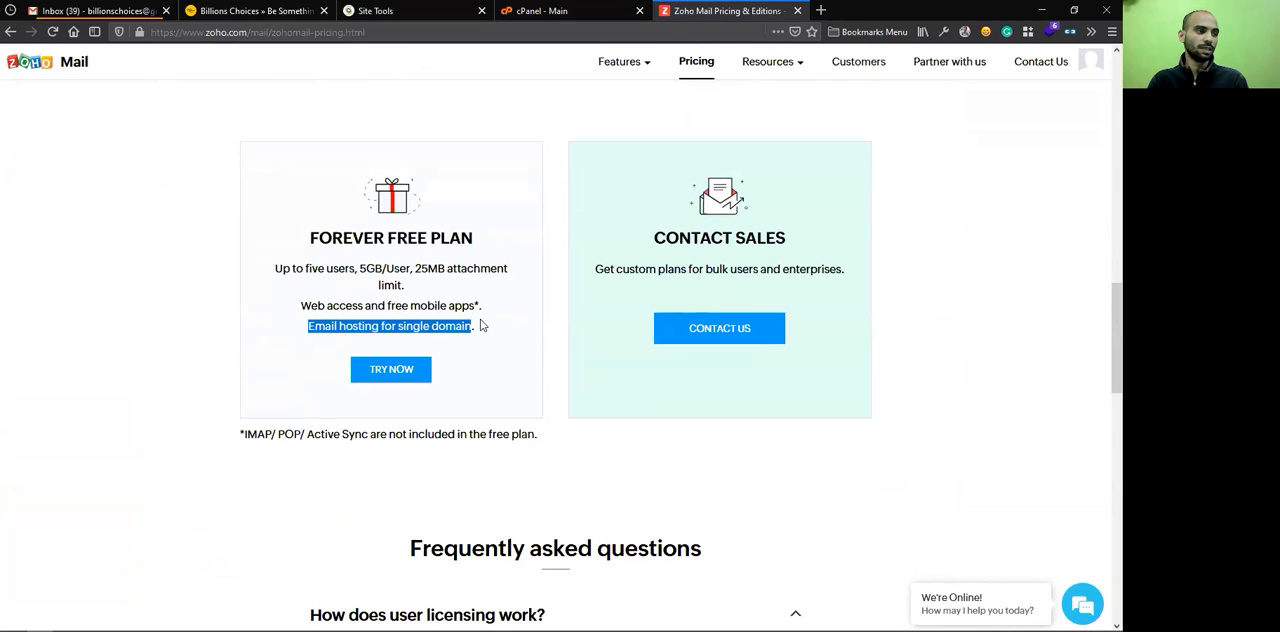
click(480, 326)
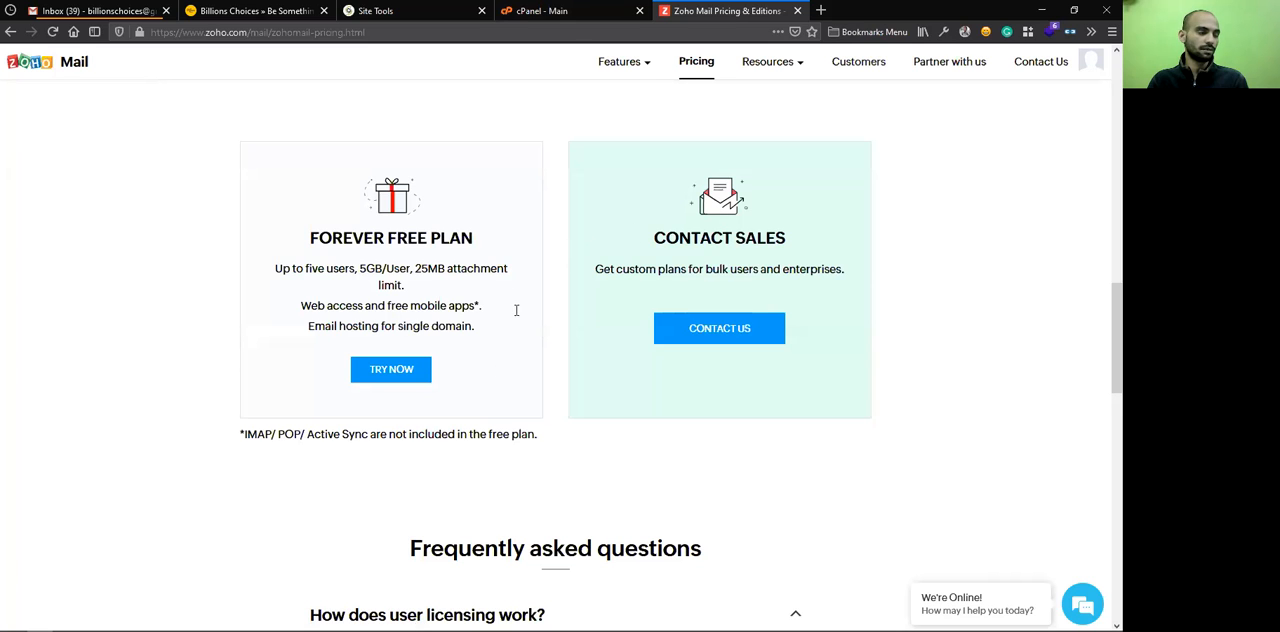
scroll(586, 390, up, 3)
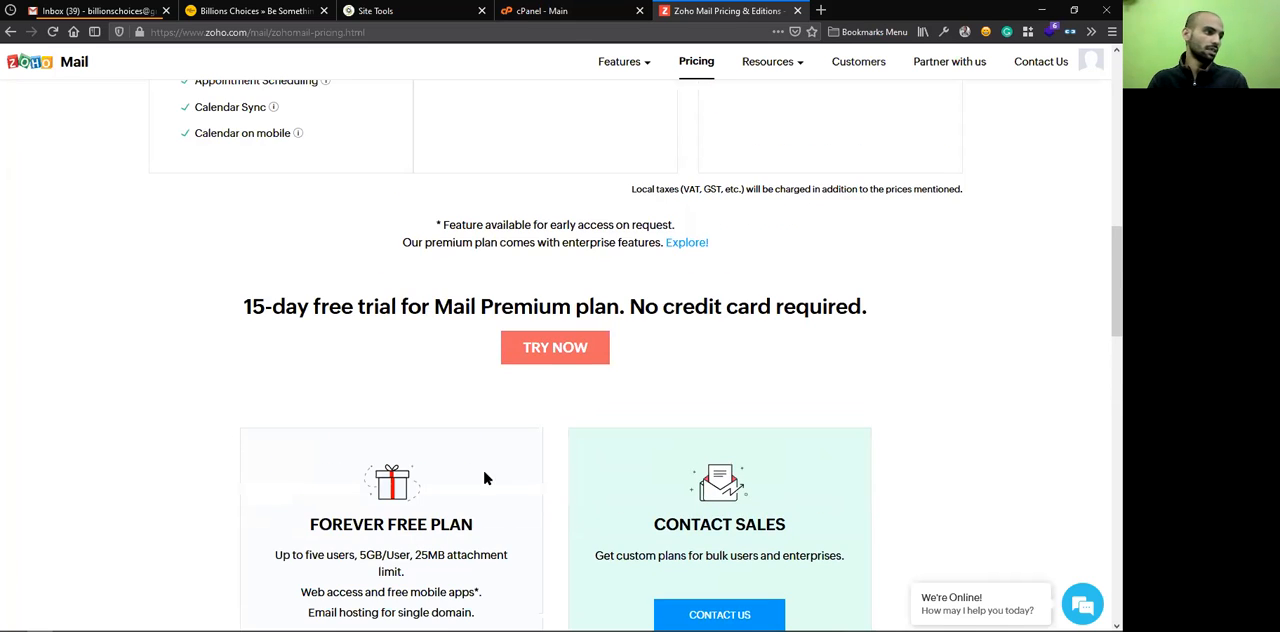
scroll(484, 478, down, 2)
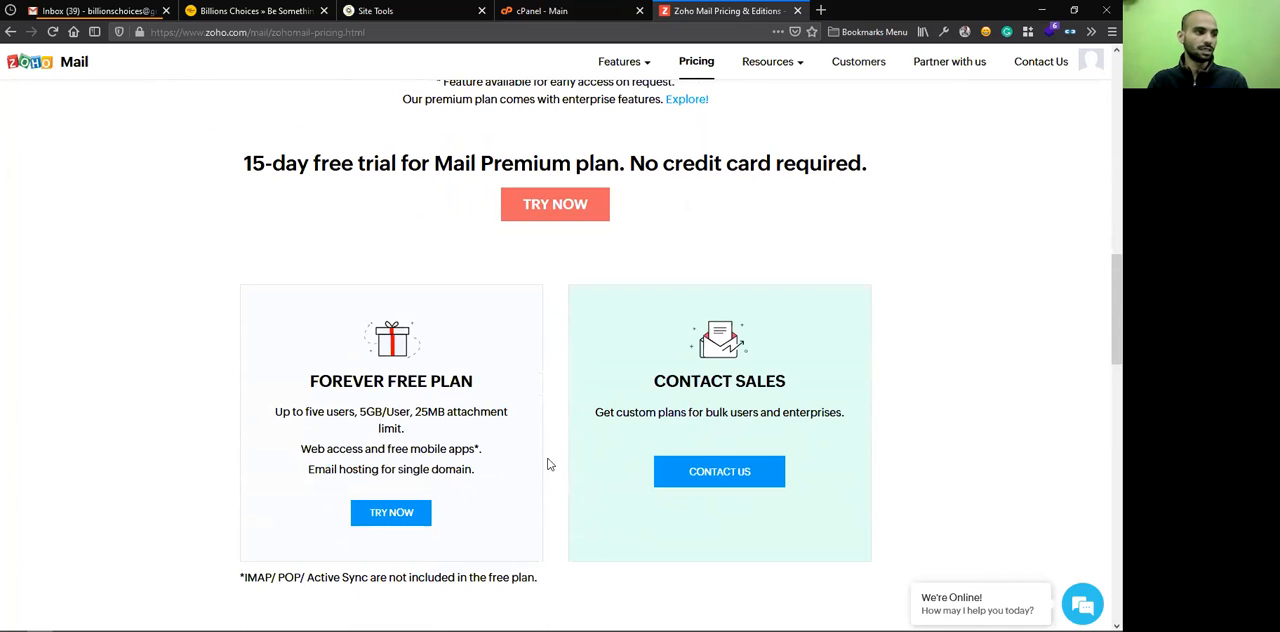
drag(481, 454, 300, 380)
click(517, 380)
scroll(672, 398, up, 4)
scroll(672, 398, up, 5)
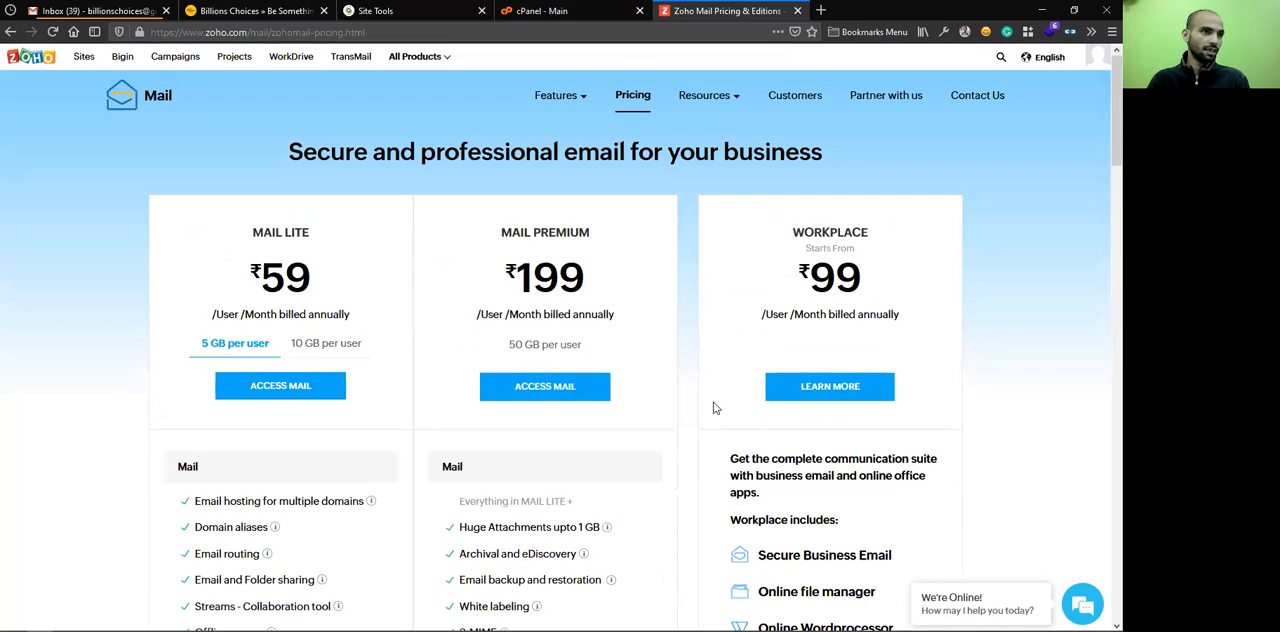
- Return to the Zoho Mail home page and open the mailbox of the account that is already signed in
click(10, 32)
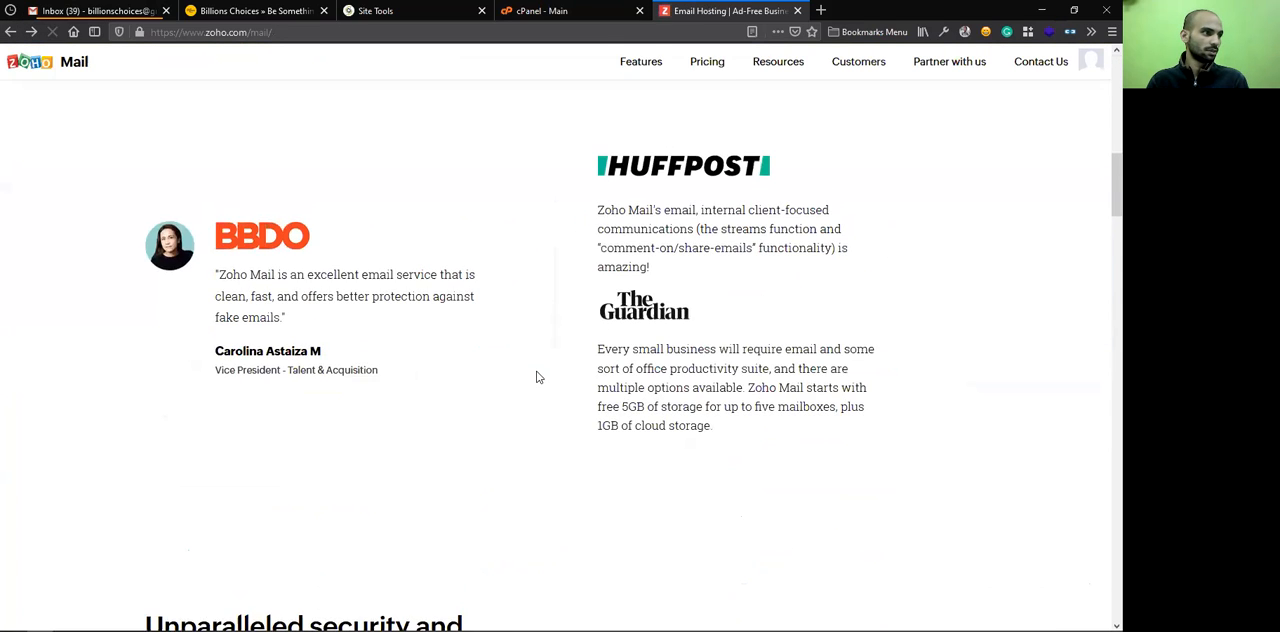
scroll(562, 352, up, 8)
scroll(543, 355, down, 3)
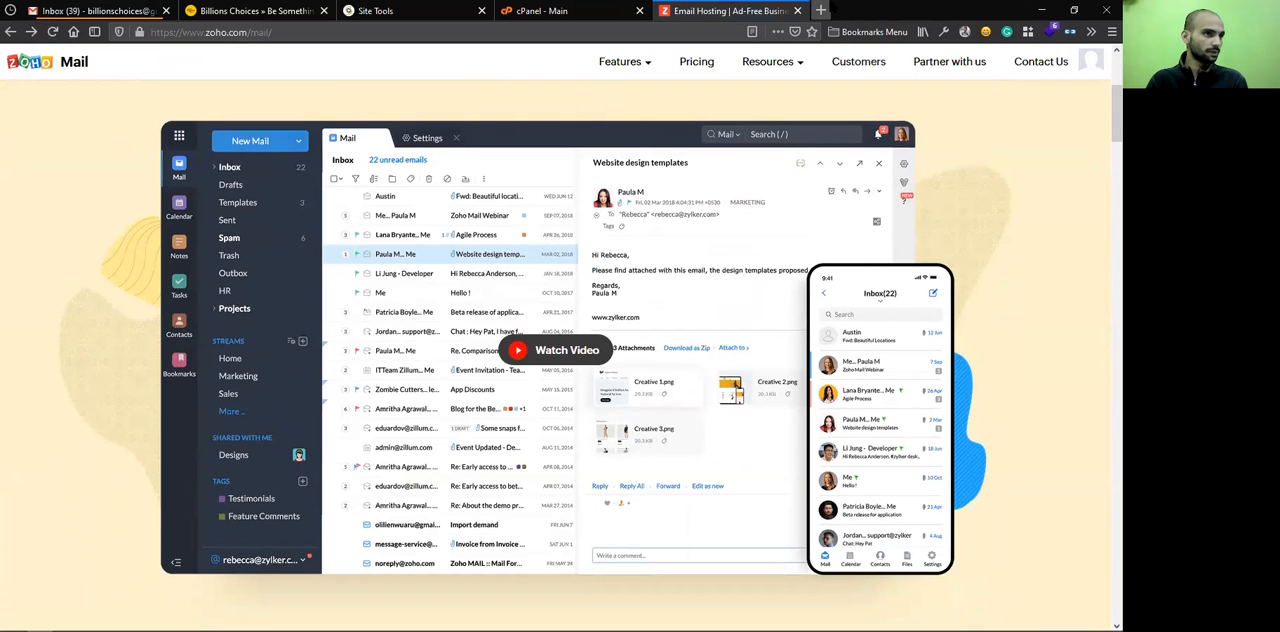
click(1094, 65)
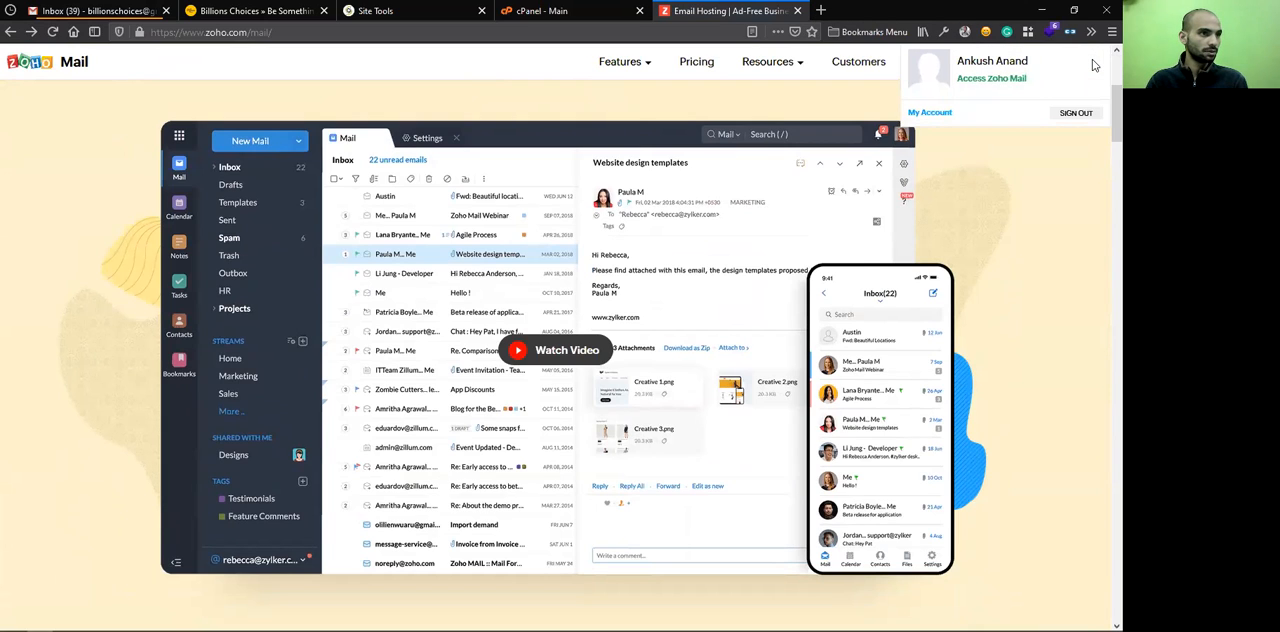
click(985, 80)
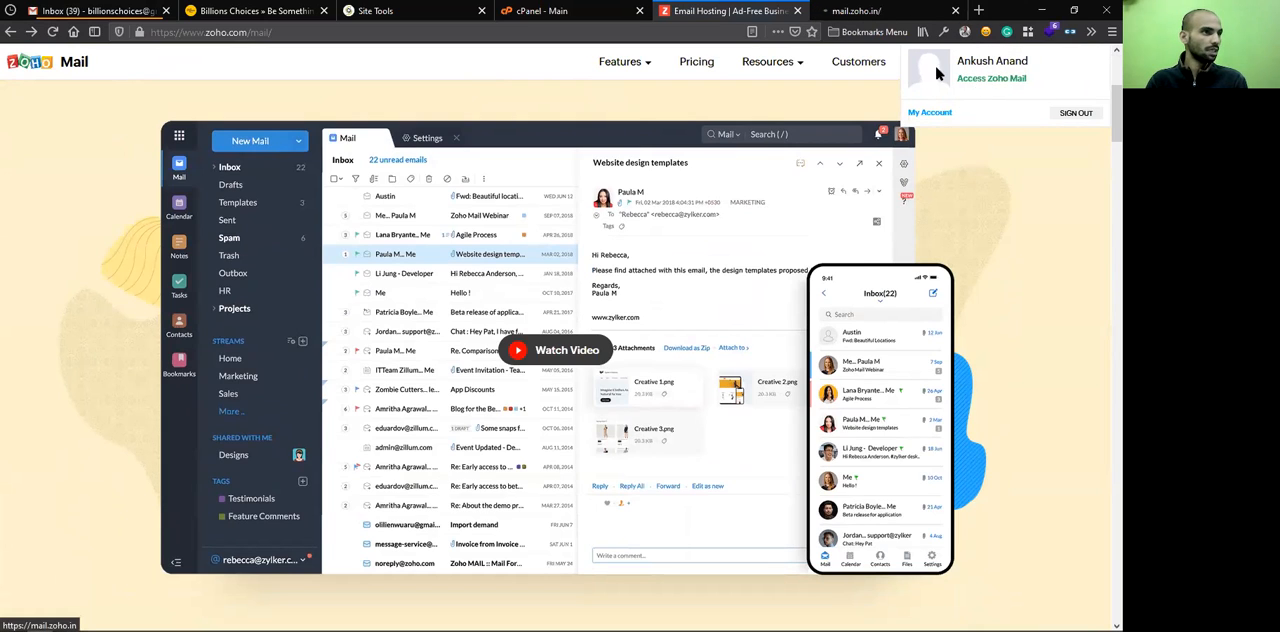
click(870, 8)
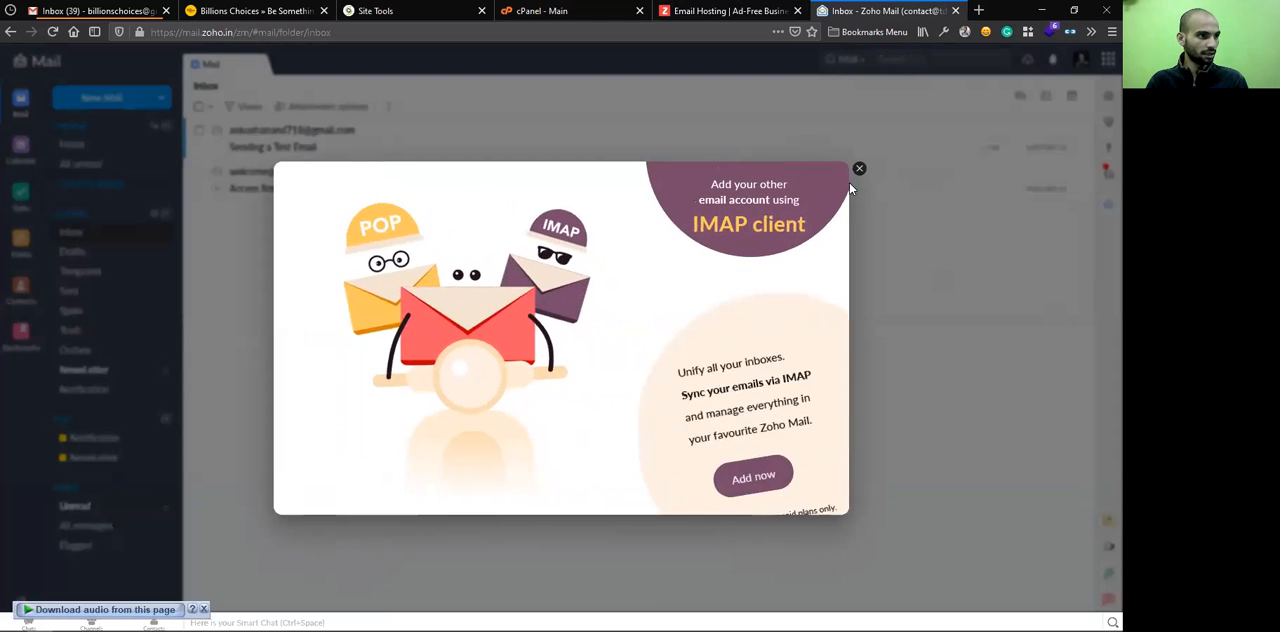
- Dismiss the IMAP client promotion, view the "Sending a Test Email" message in the inbox and close it
click(859, 169)
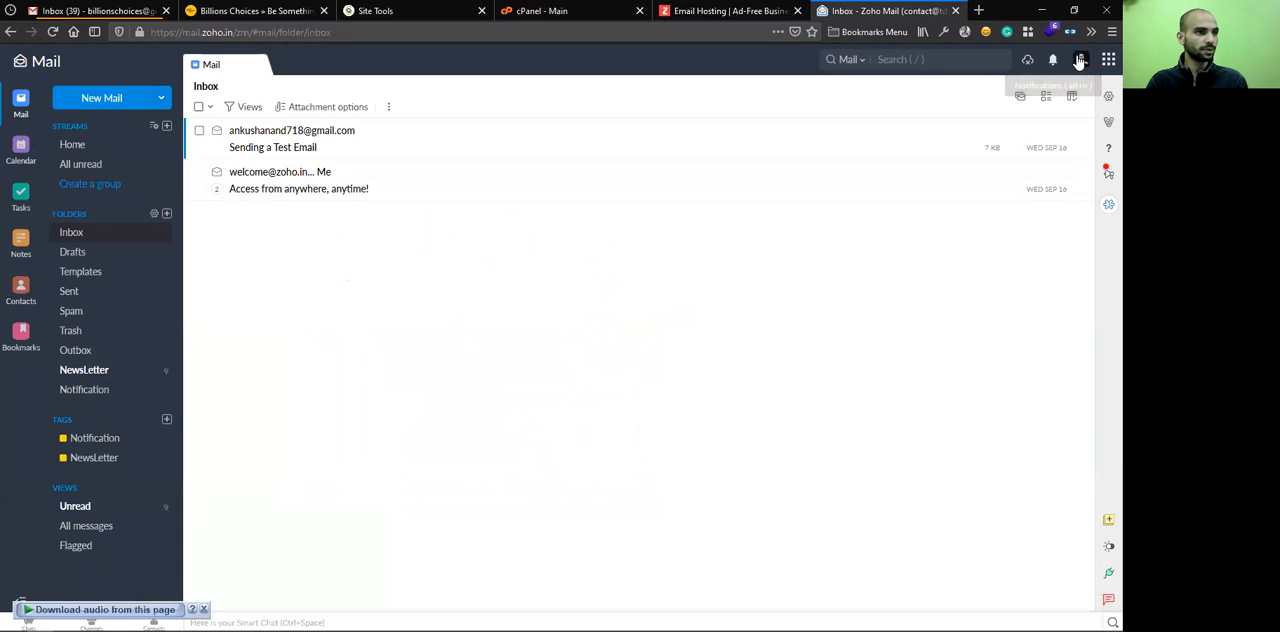
click(276, 136)
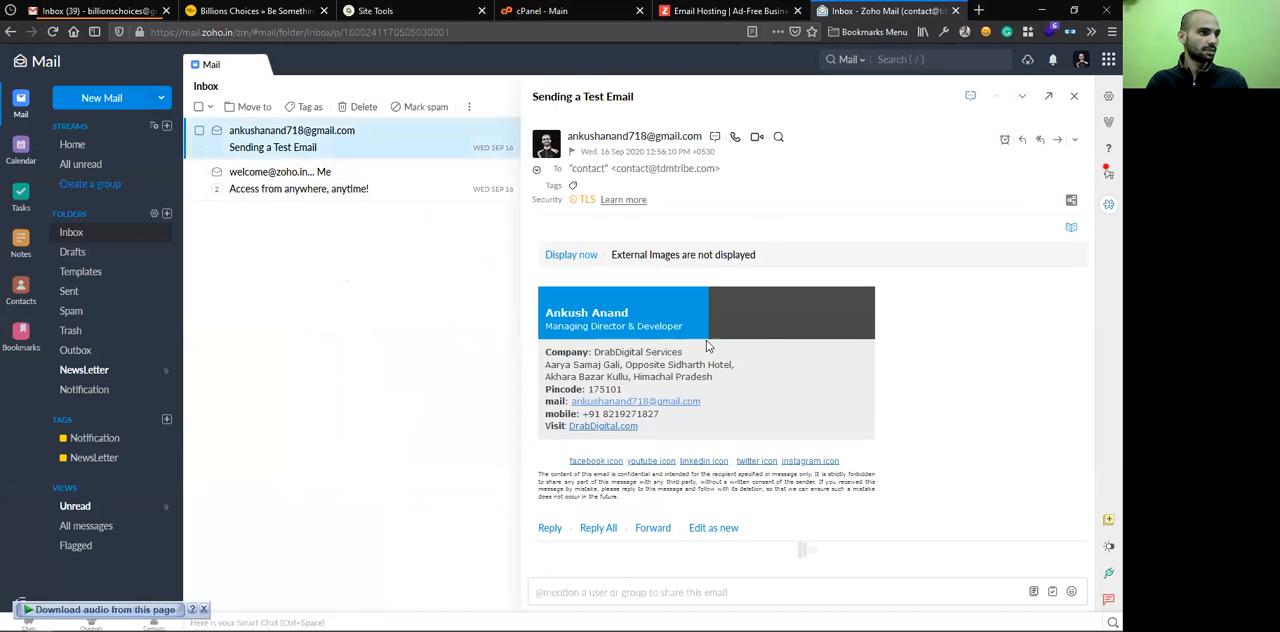
click(1073, 96)
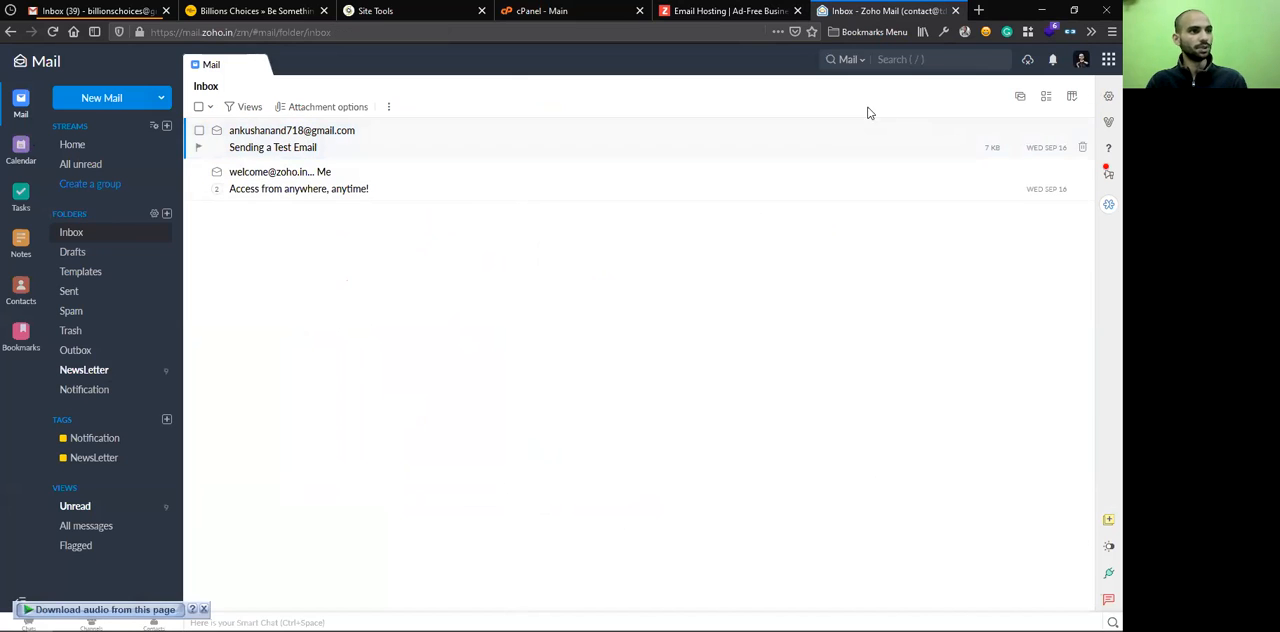
- Sign out of the Zoho Mail account and close both Zoho browser tabs
click(1086, 62)
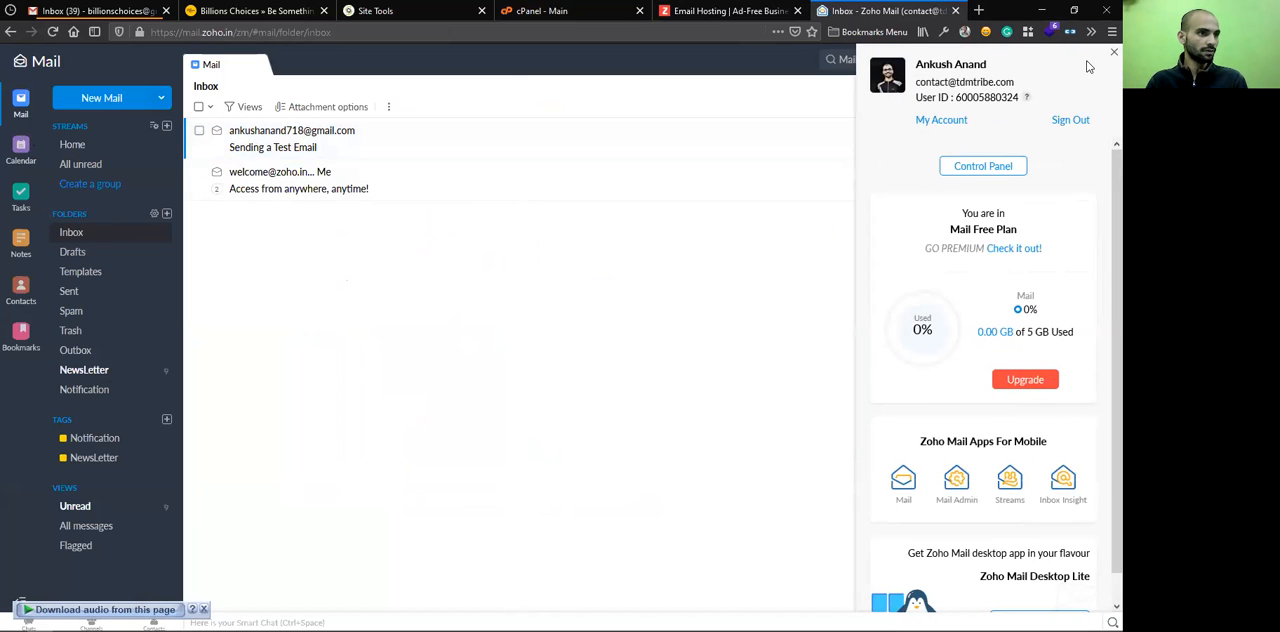
click(1070, 120)
click(670, 20)
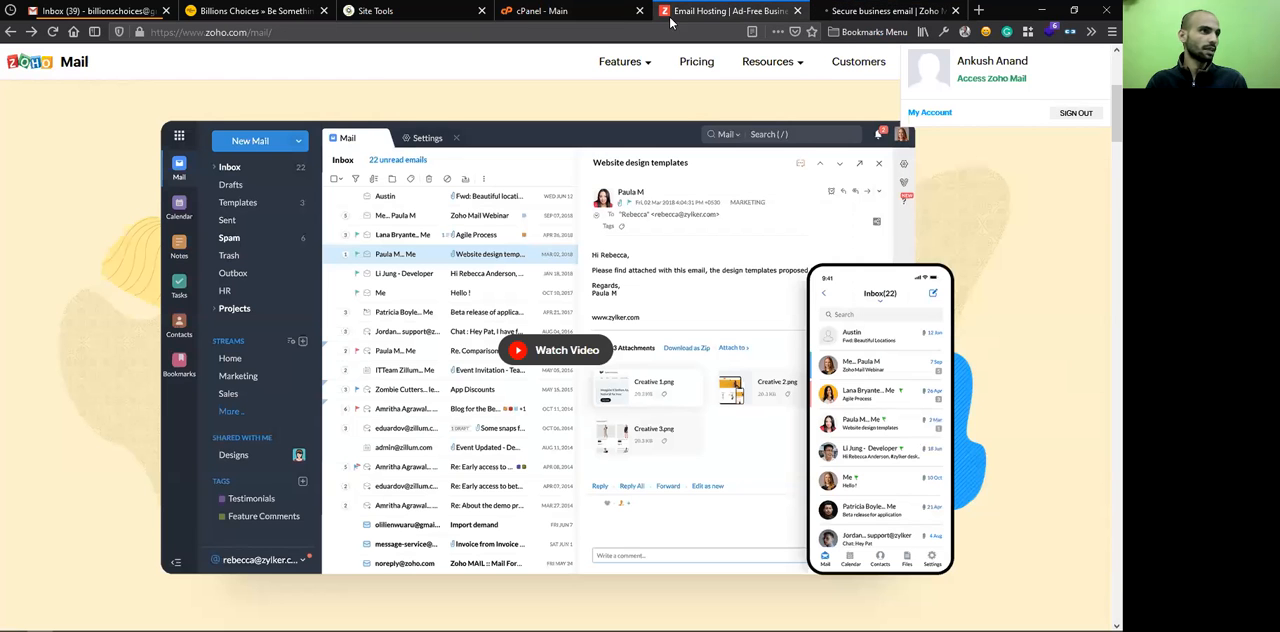
click(239, 33)
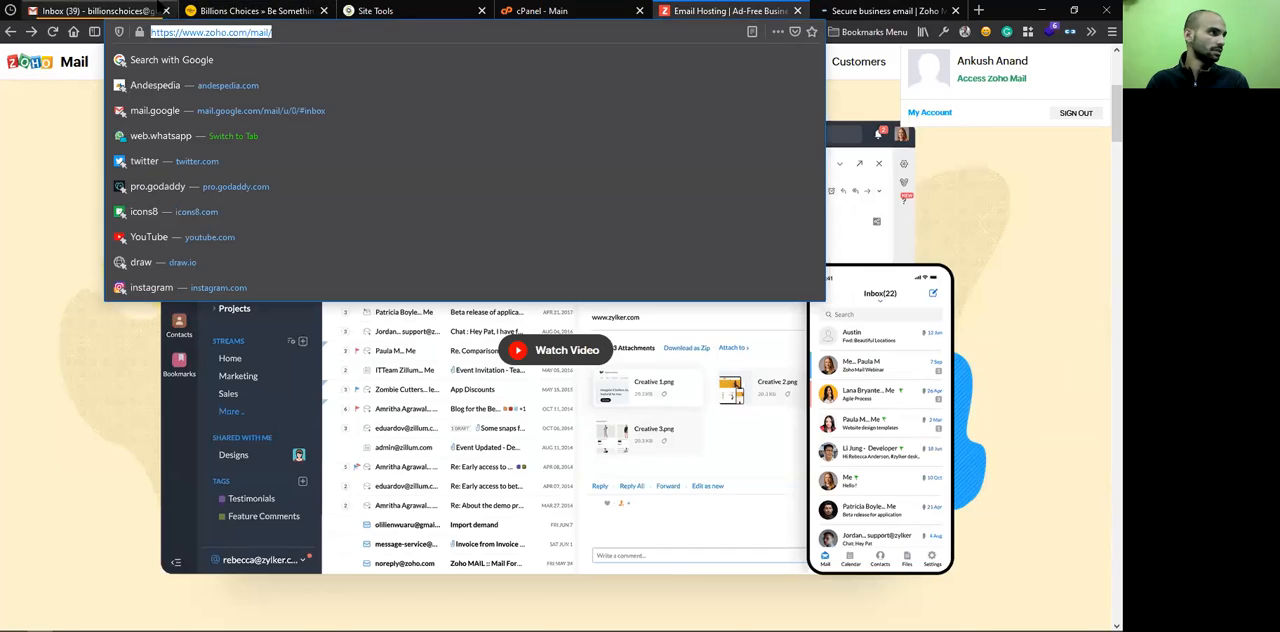
click(110, 10)
click(885, 9)
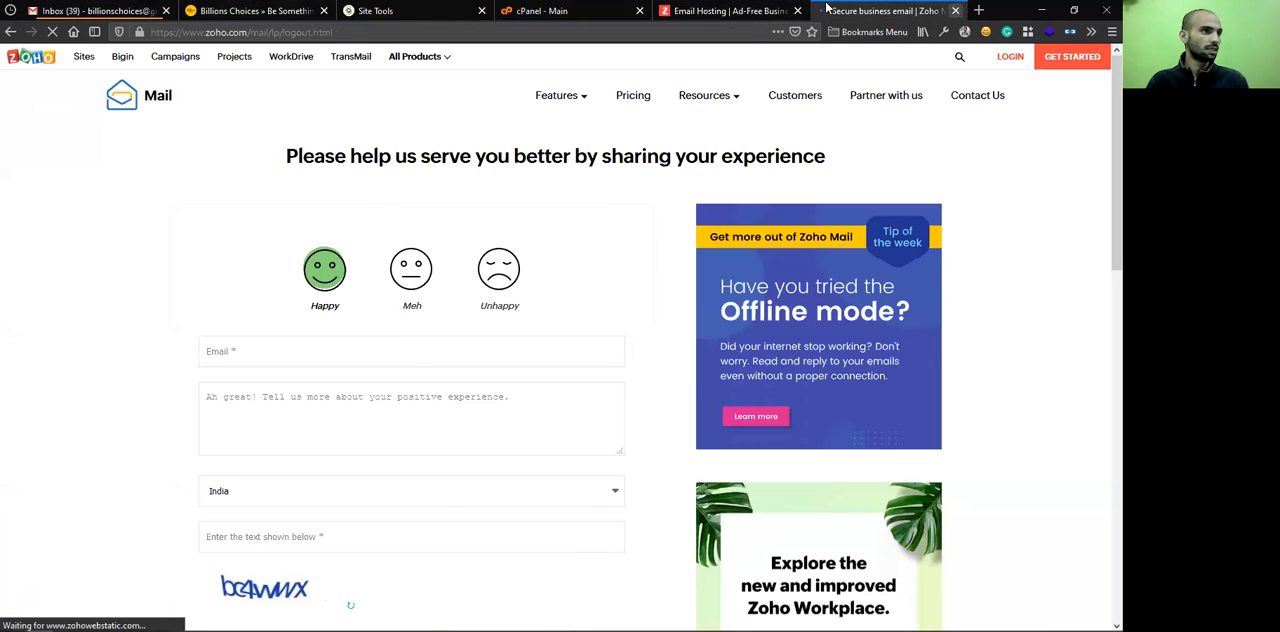
click(957, 11)
click(797, 10)
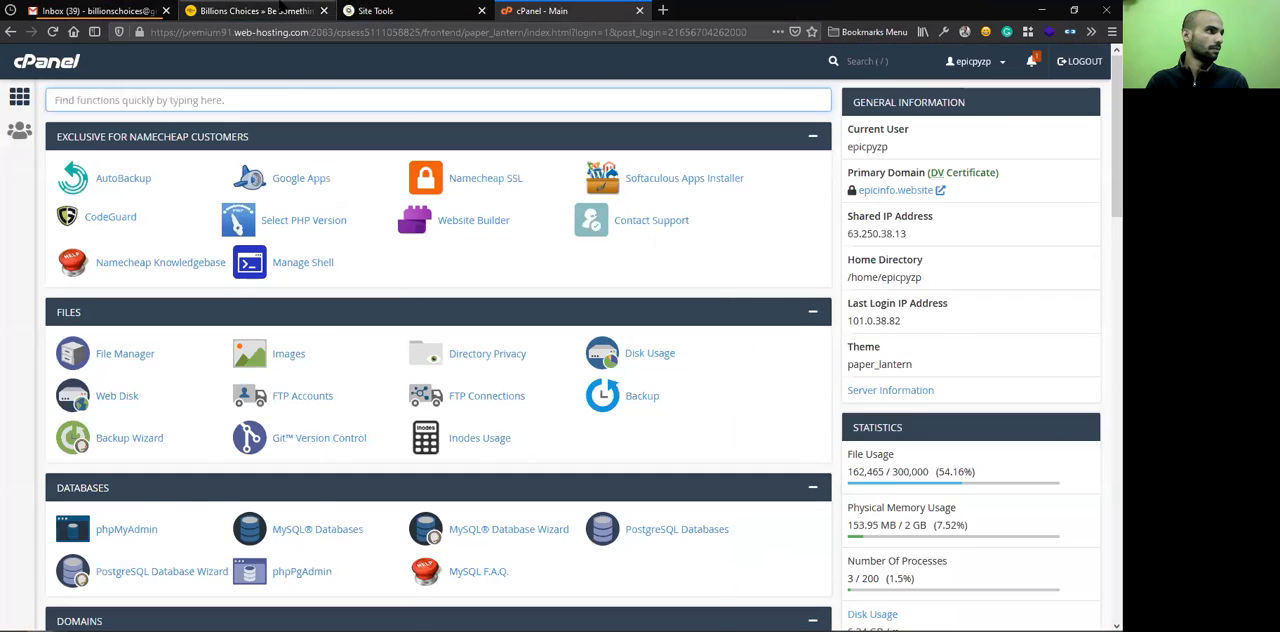
click(255, 10)
click(130, 10)
click(282, 9)
click(560, 10)
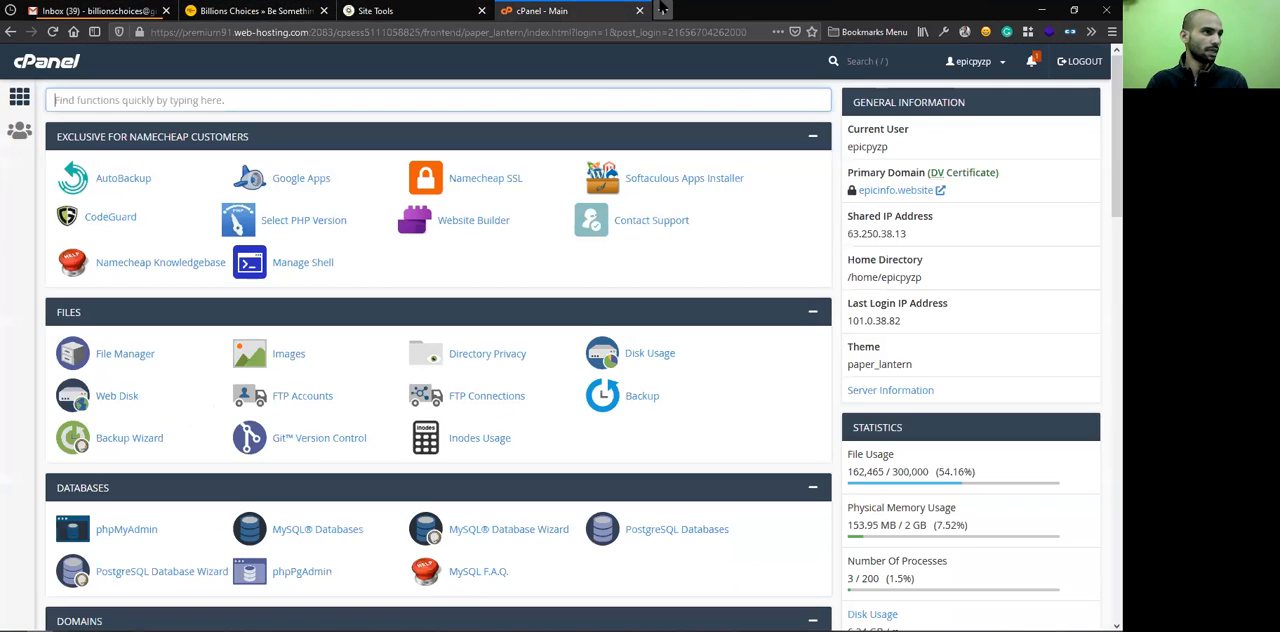
- Replace a regular blank tab with a new Work container tab and place it directly after the Gmail inbox tab
click(662, 10)
right_click(820, 10)
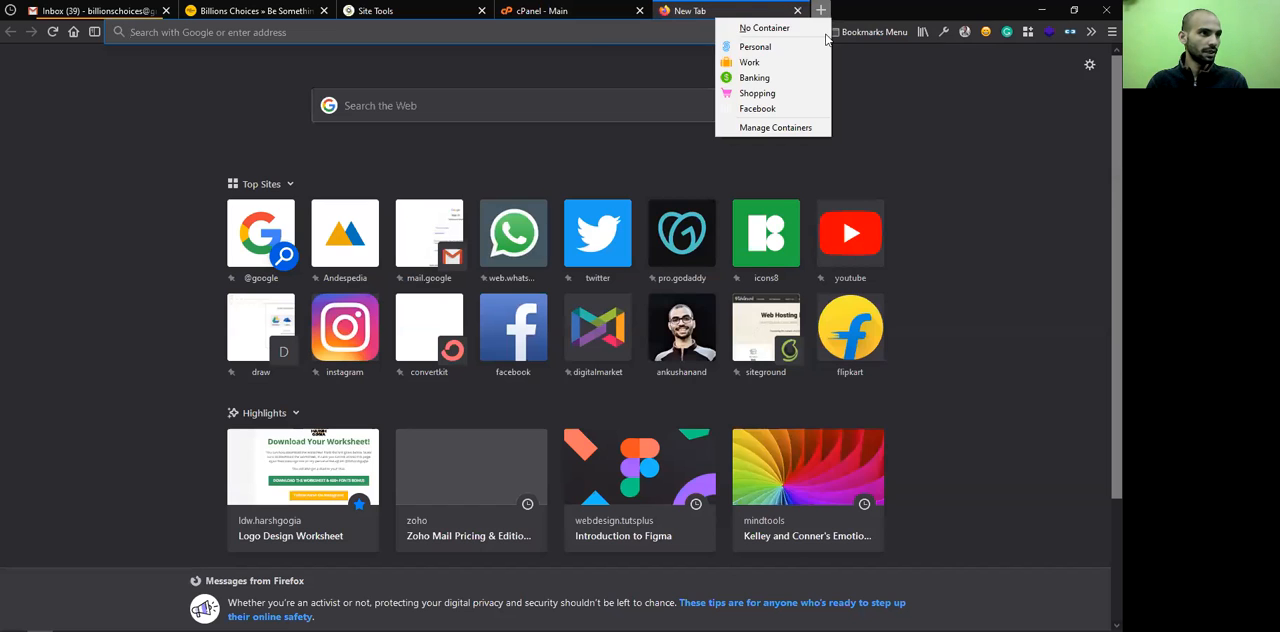
click(742, 63)
click(797, 10)
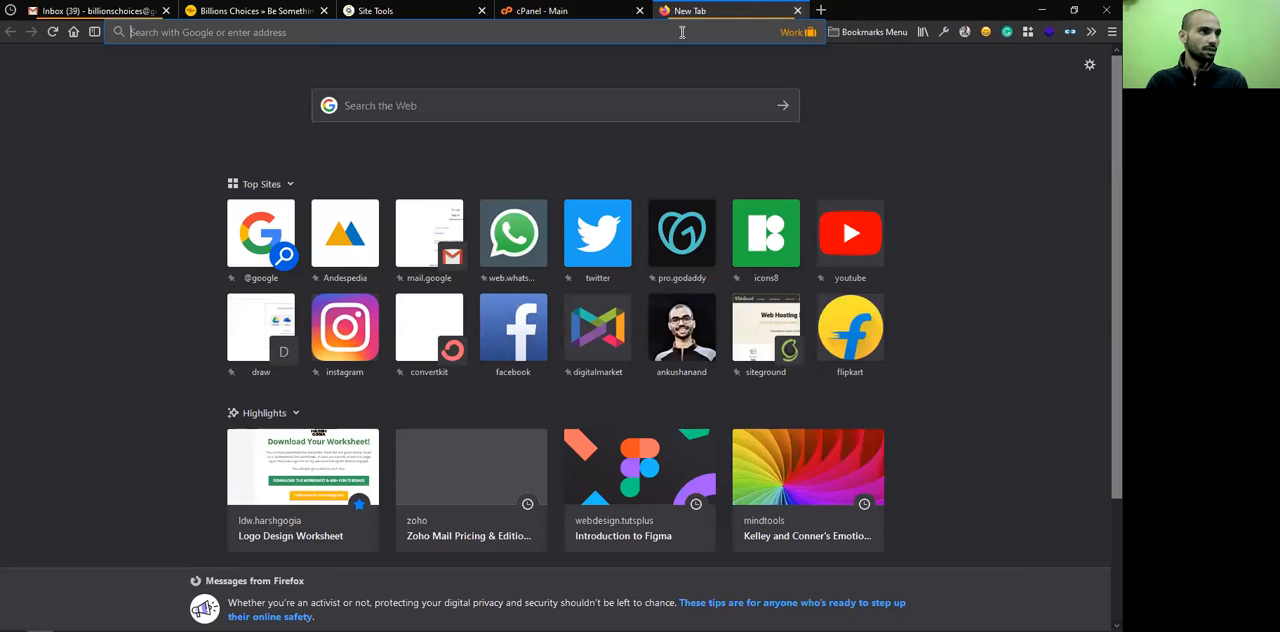
drag(690, 10, 255, 12)
- Load zohomail.com in the Work container tab and highlight the heading of its ad-free email sign-up section
click(260, 32)
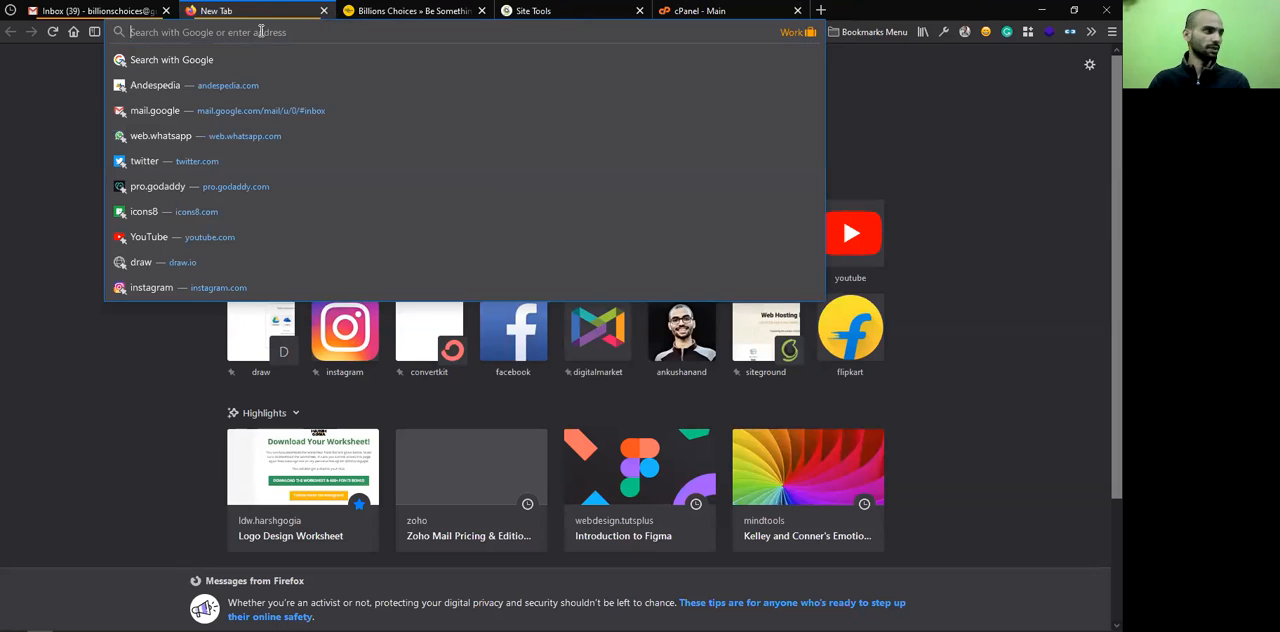
text(zoh)
text(omail.com)
key(Return)
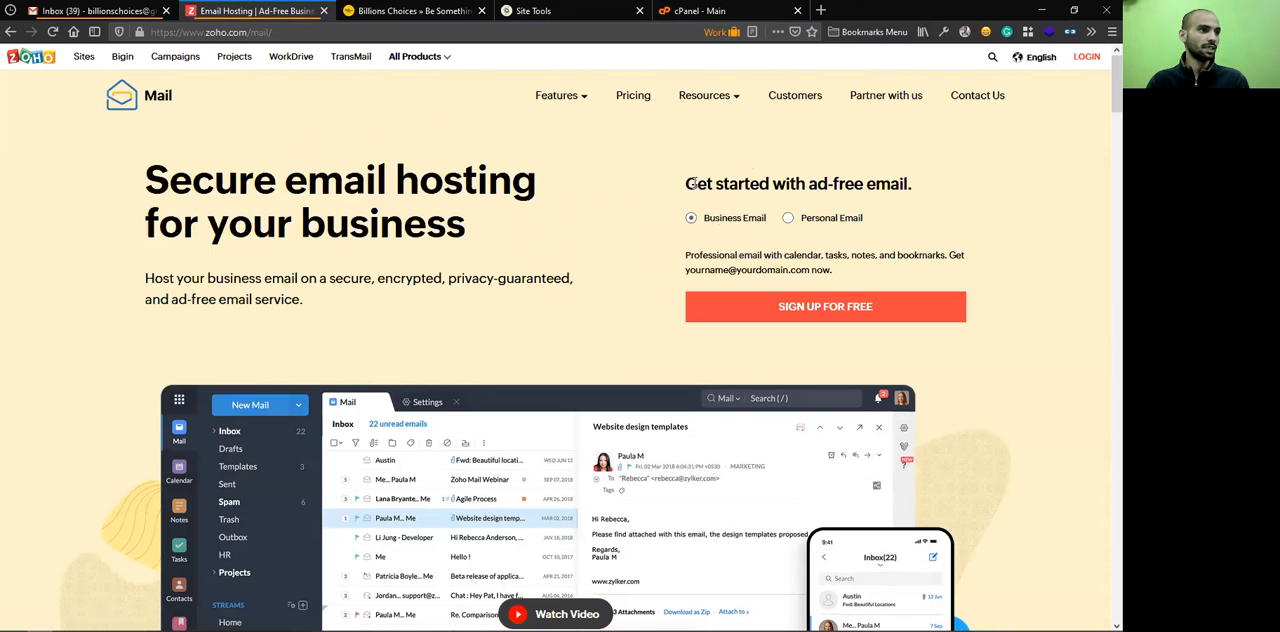
drag(693, 183, 768, 184)
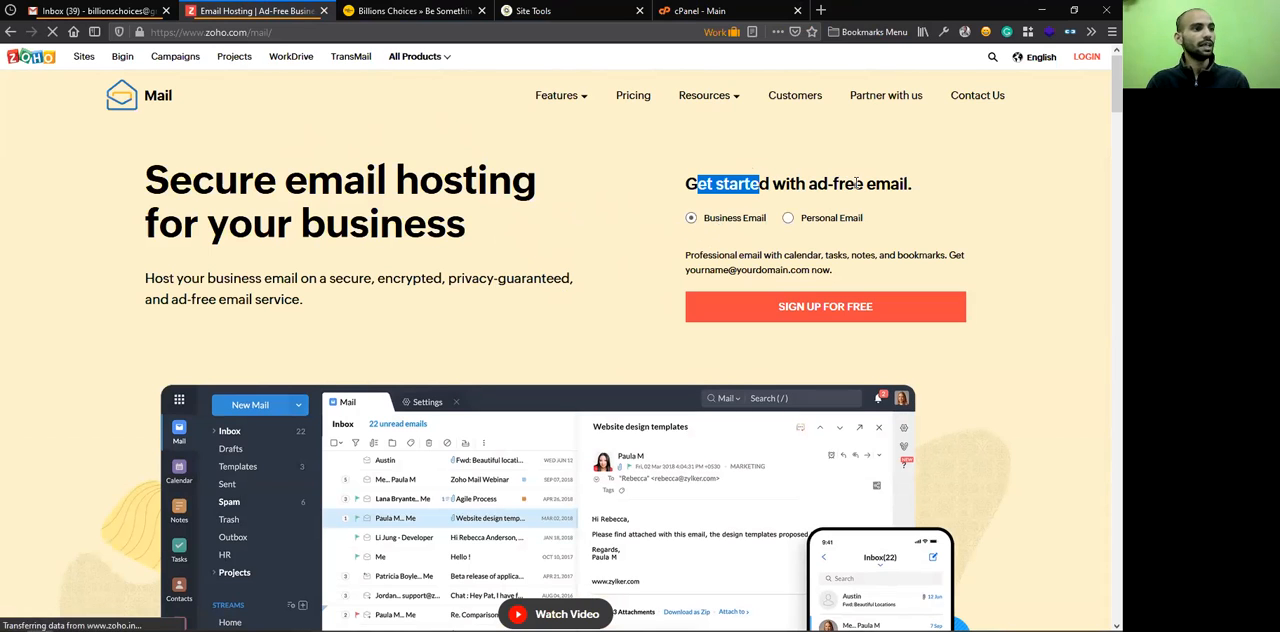
- Choose Business Email, open its free sign-up plans and highlight the Mail Lite price
click(701, 220)
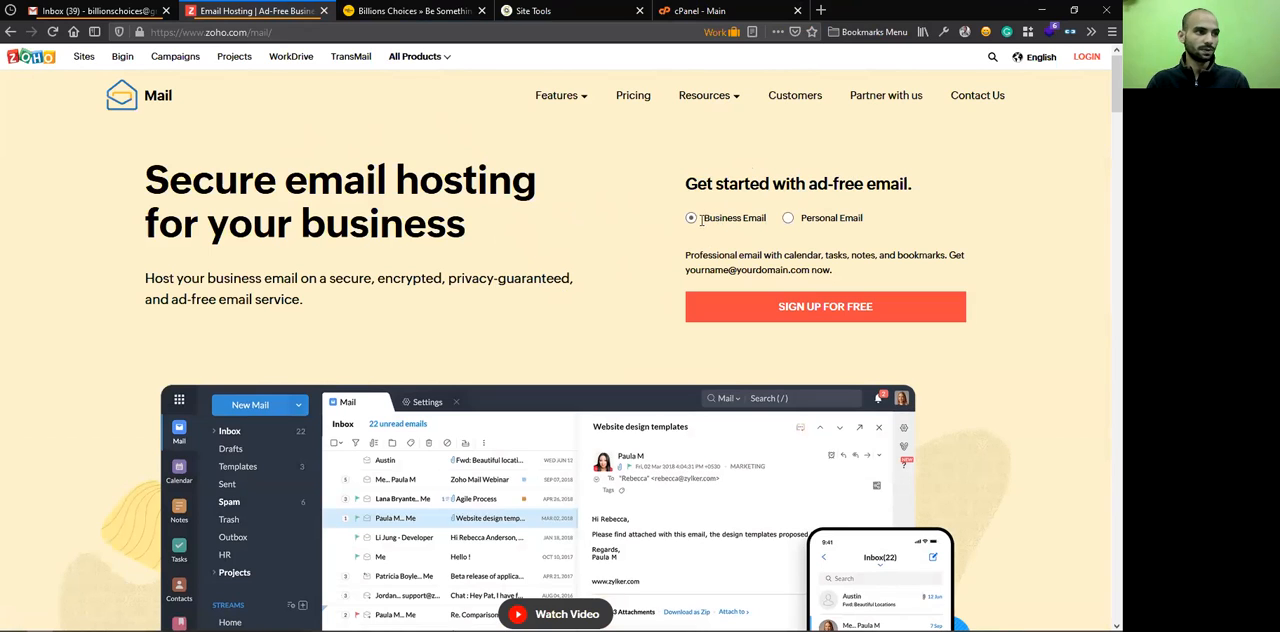
click(797, 317)
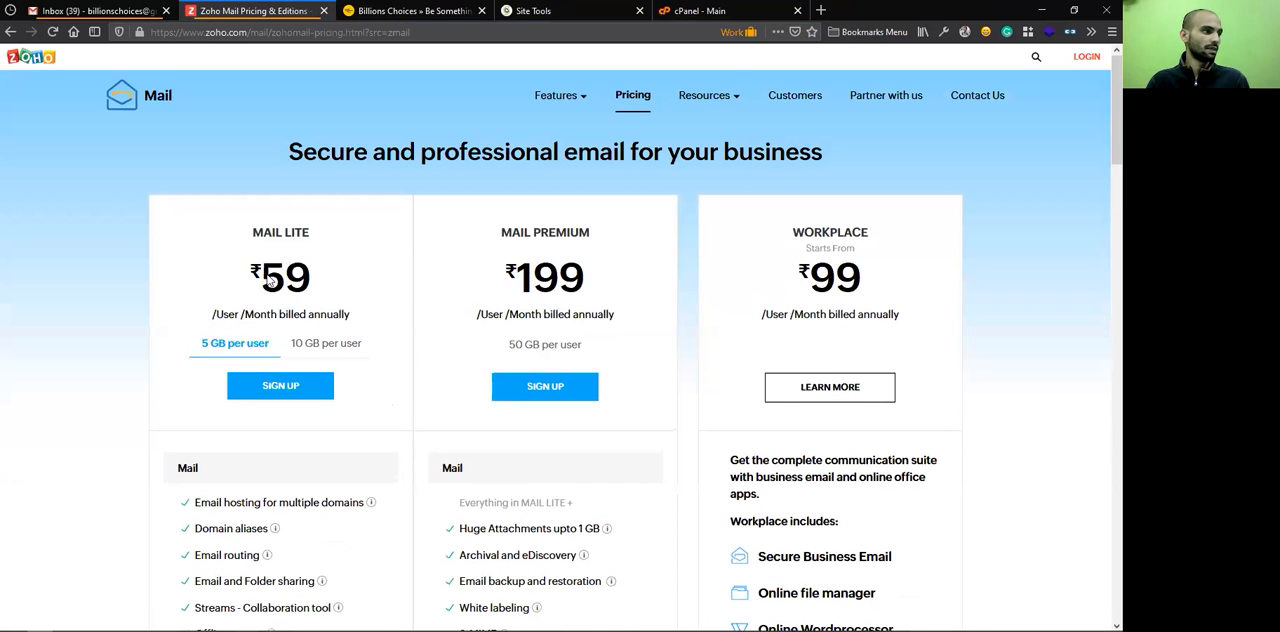
double_click(270, 275)
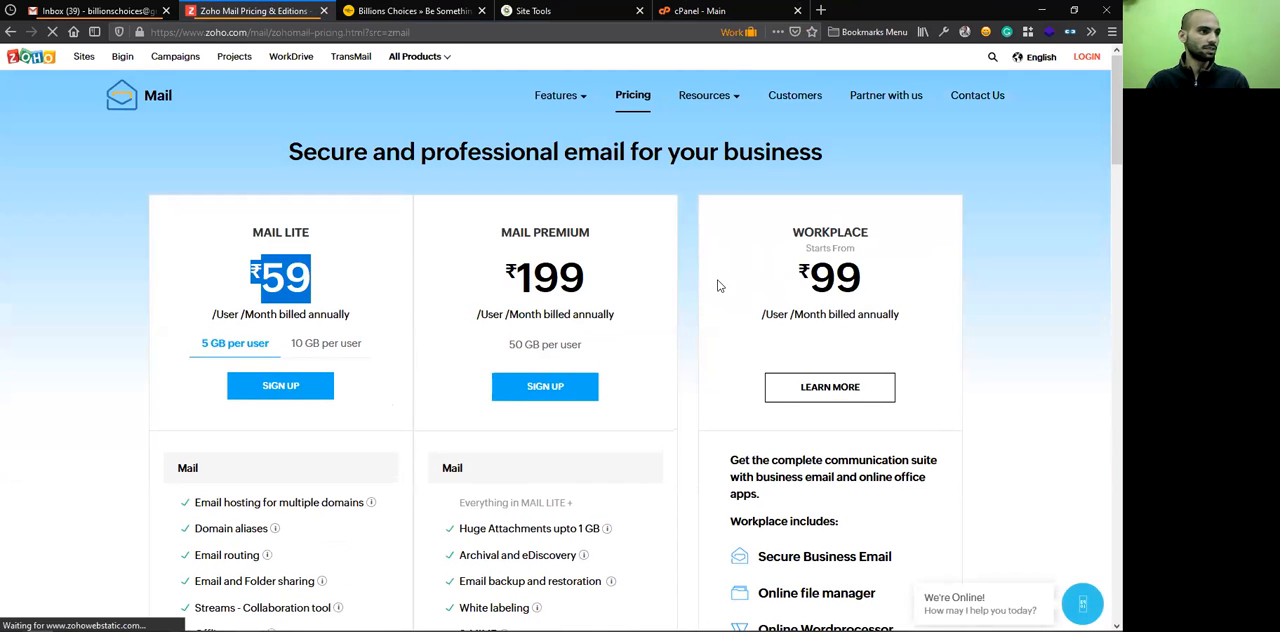
- Find the Forever Free Plan on the pricing page, highlight its heading and start signing up for it
scroll(843, 313, down, 2)
scroll(843, 313, down, 6)
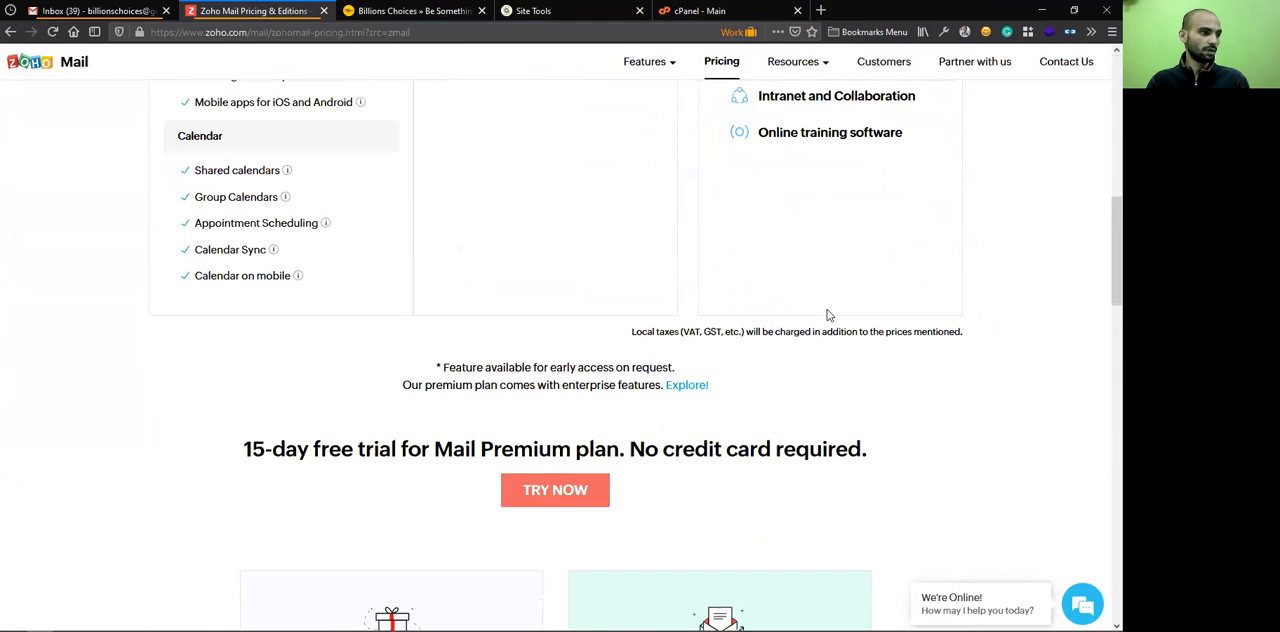
scroll(305, 378, down, 1)
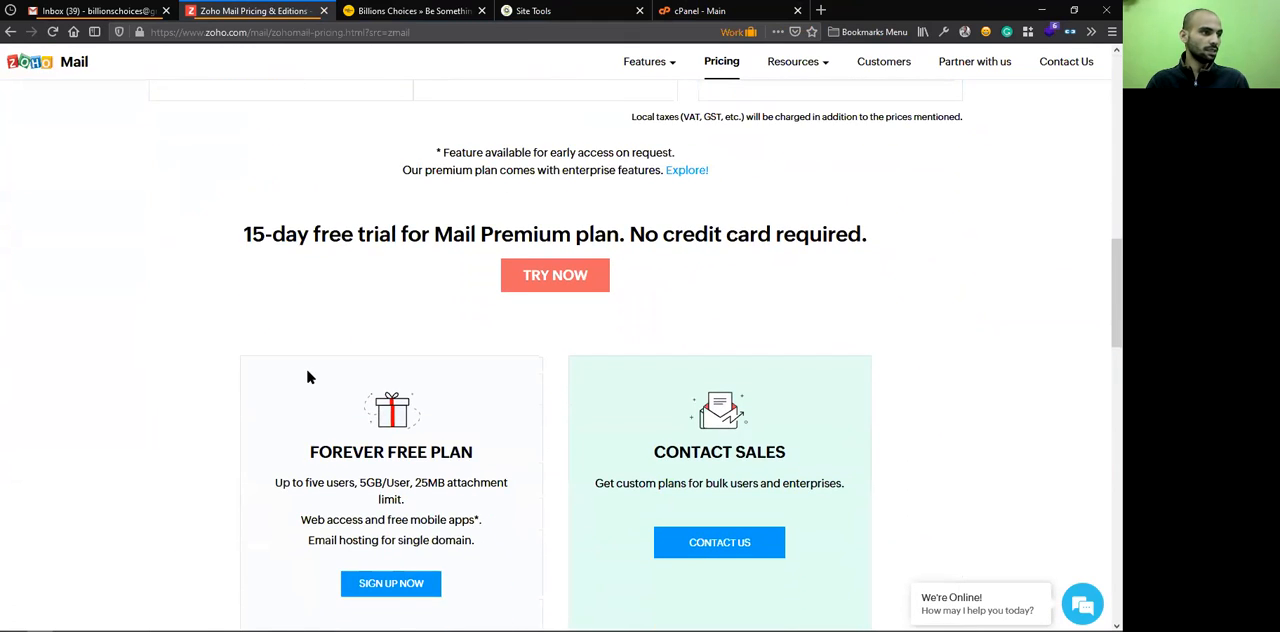
scroll(308, 374, down, 1)
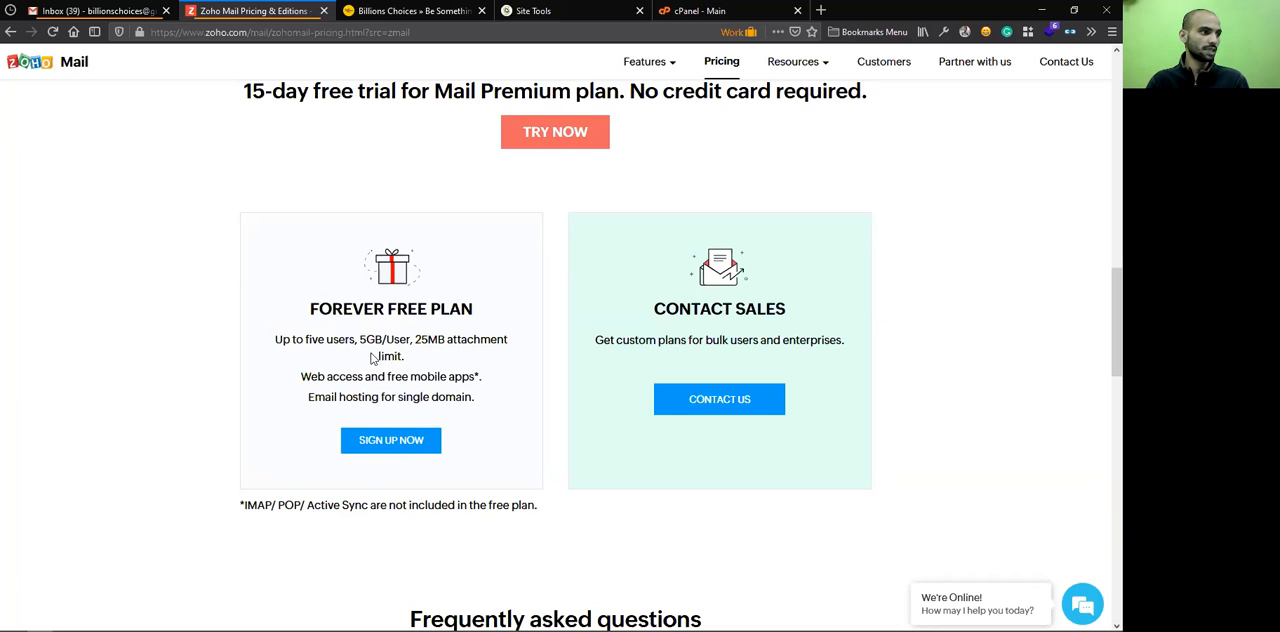
drag(314, 306, 478, 309)
scroll(620, 258, up, 3)
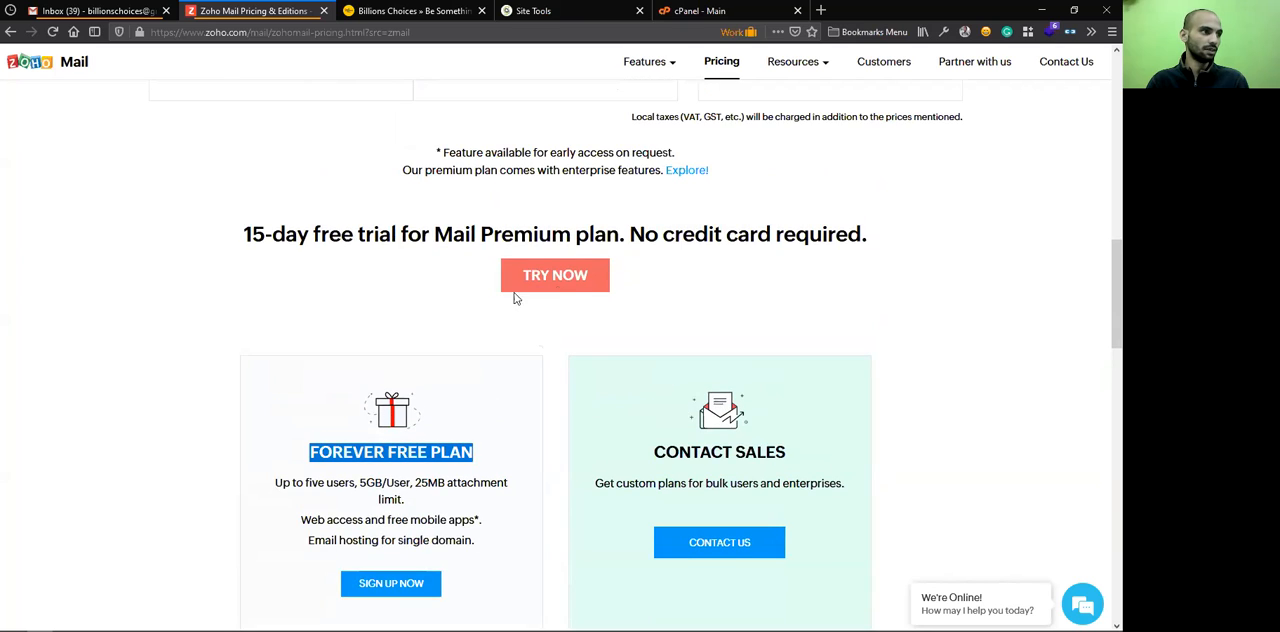
scroll(368, 380, down, 4)
click(370, 321)
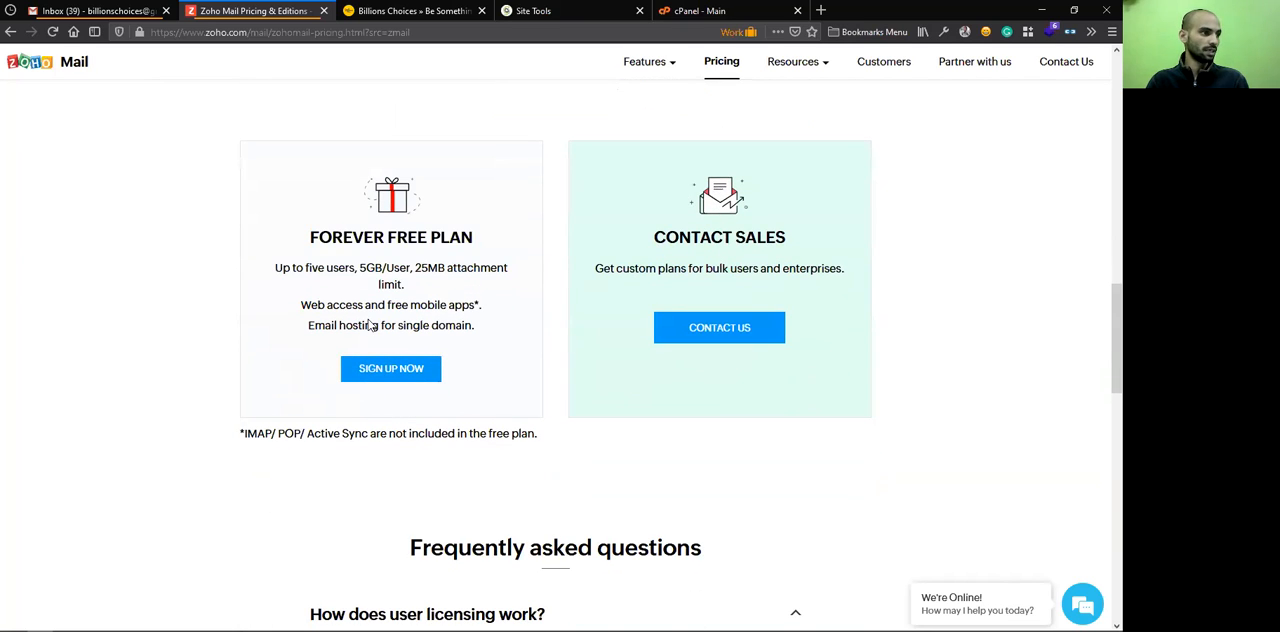
click(389, 370)
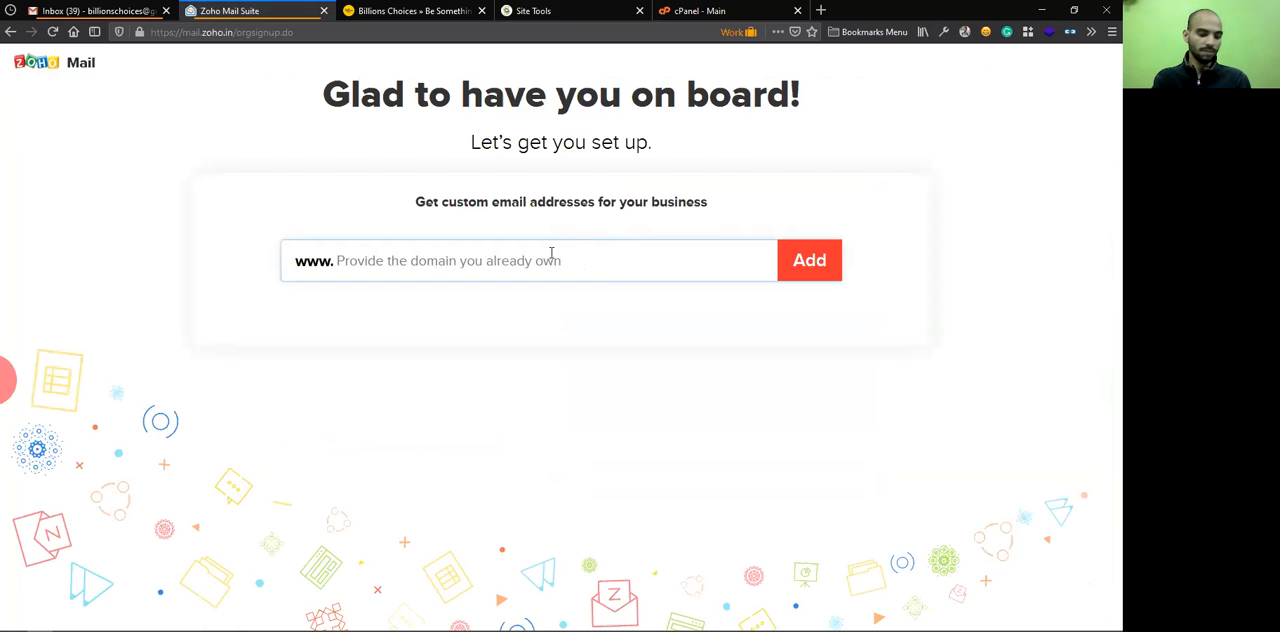
- Copy the Billions Choices website address from its open browser tab
text(b)
key(BackSpace)
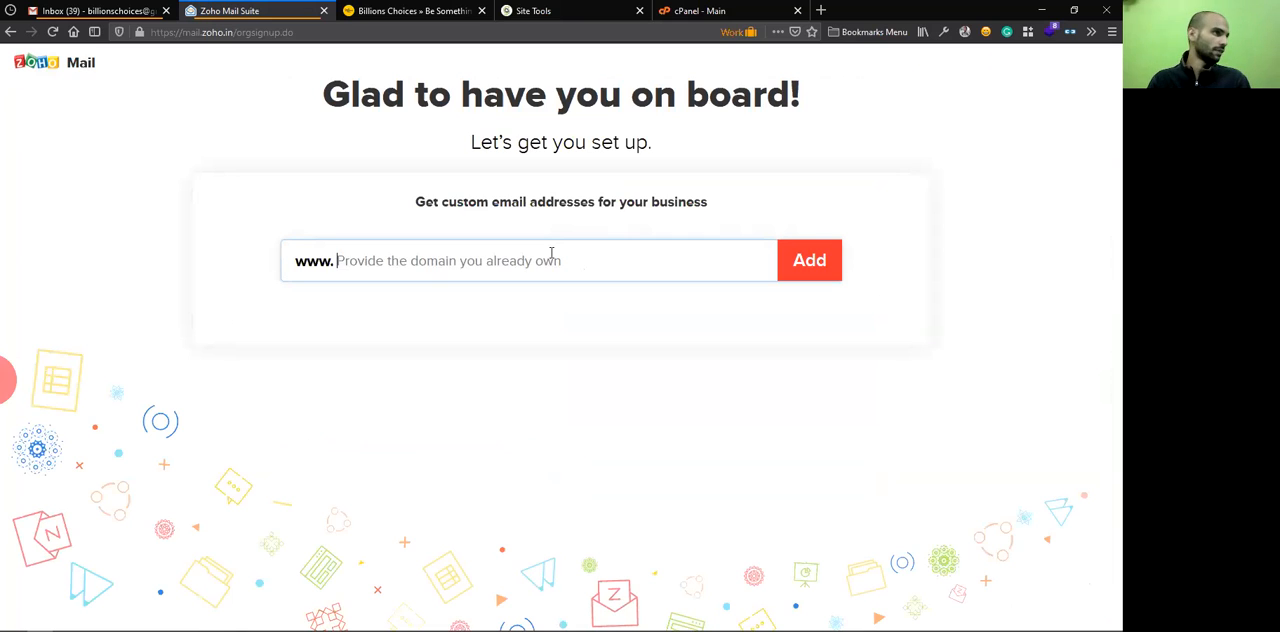
click(395, 10)
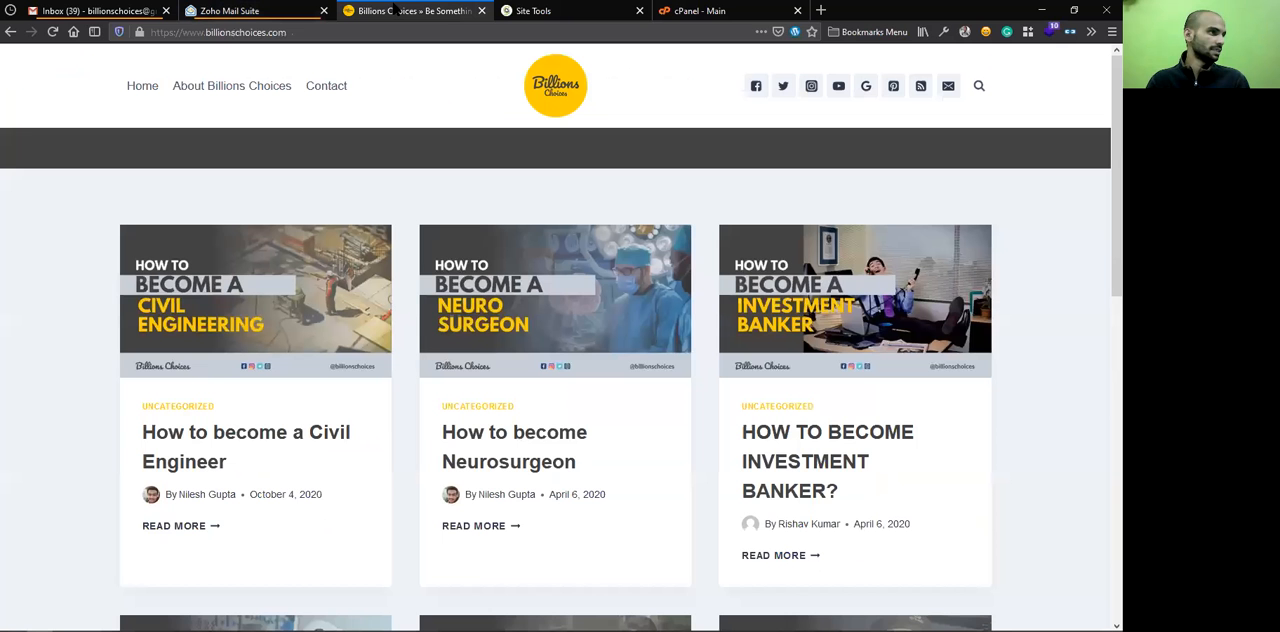
click(207, 31)
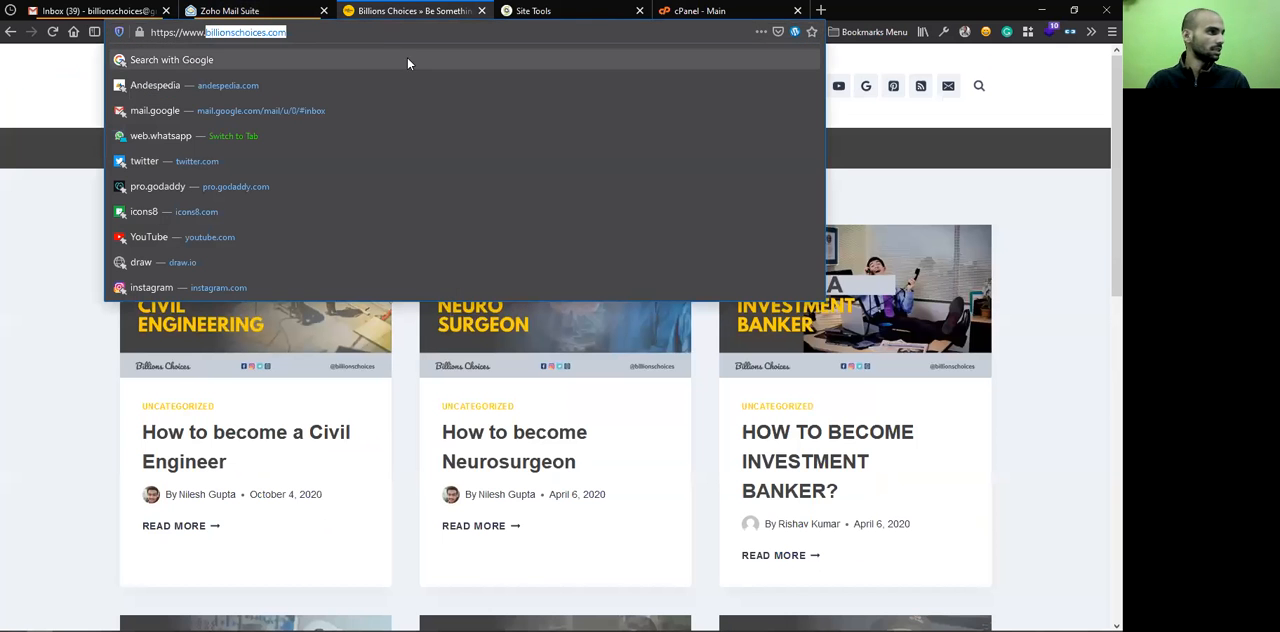
click(339, 36)
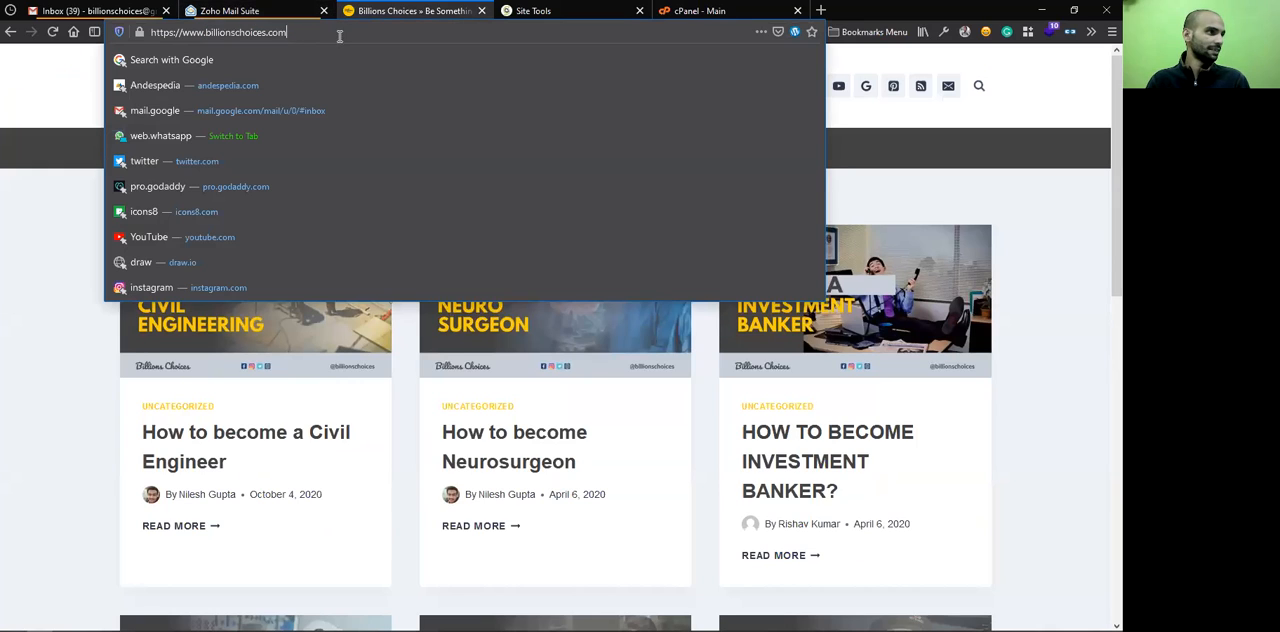
drag(225, 31, 138, 22)
click(311, 31)
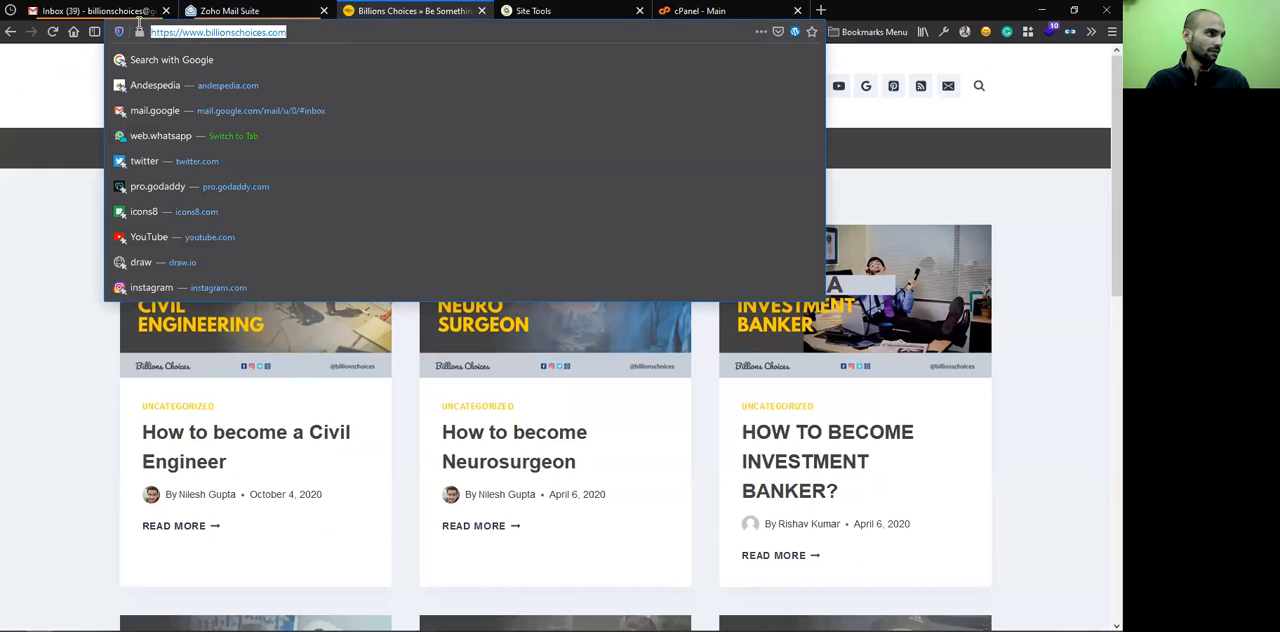
key(ctrl+c)
- Paste billionschoices.com as the already owned domain in the Zoho Mail setup form and add it
click(230, 10)
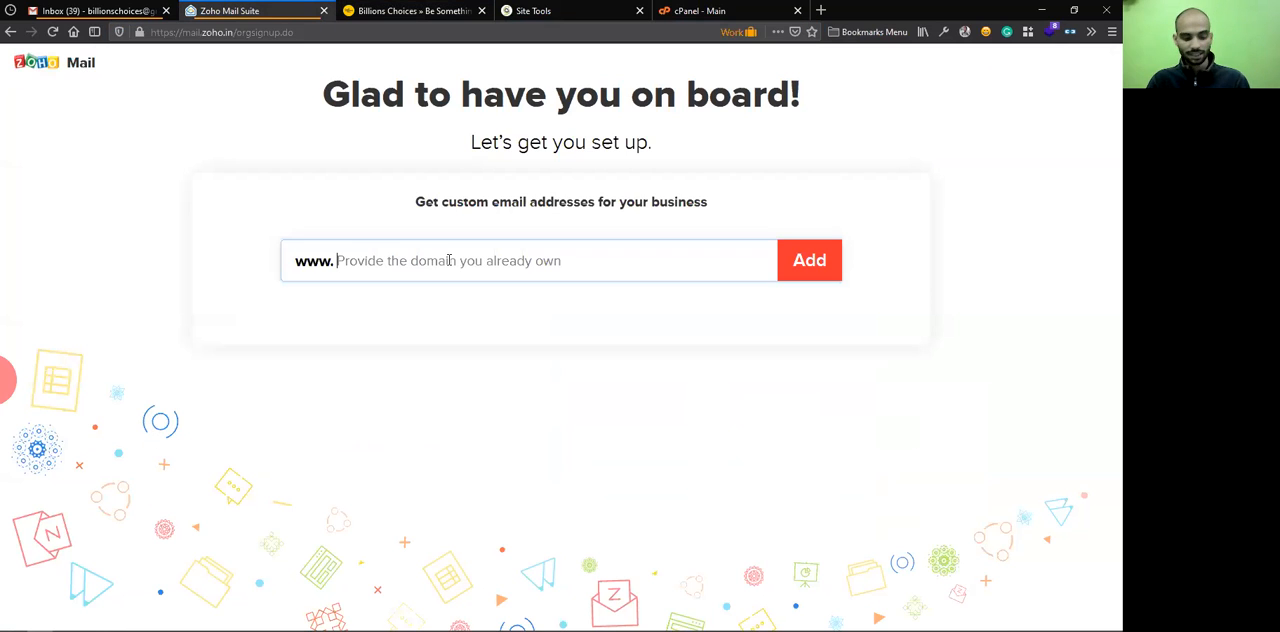
click(443, 259)
key(ctrl+v)
drag(489, 263, 313, 251)
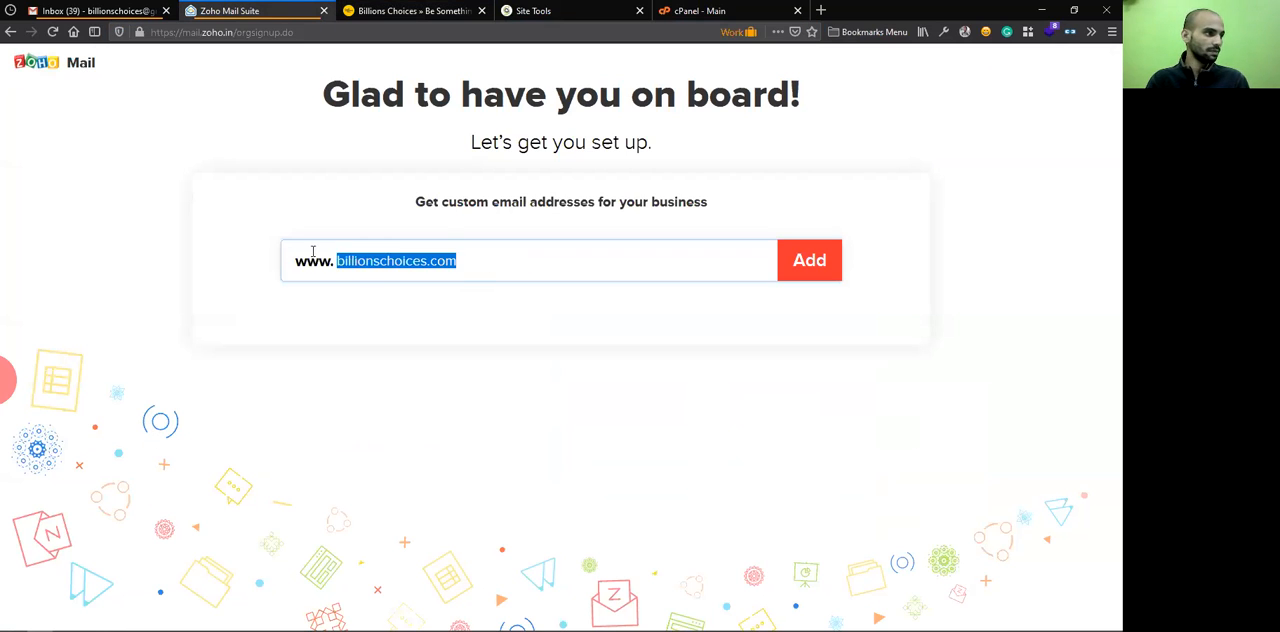
click(616, 276)
click(810, 260)
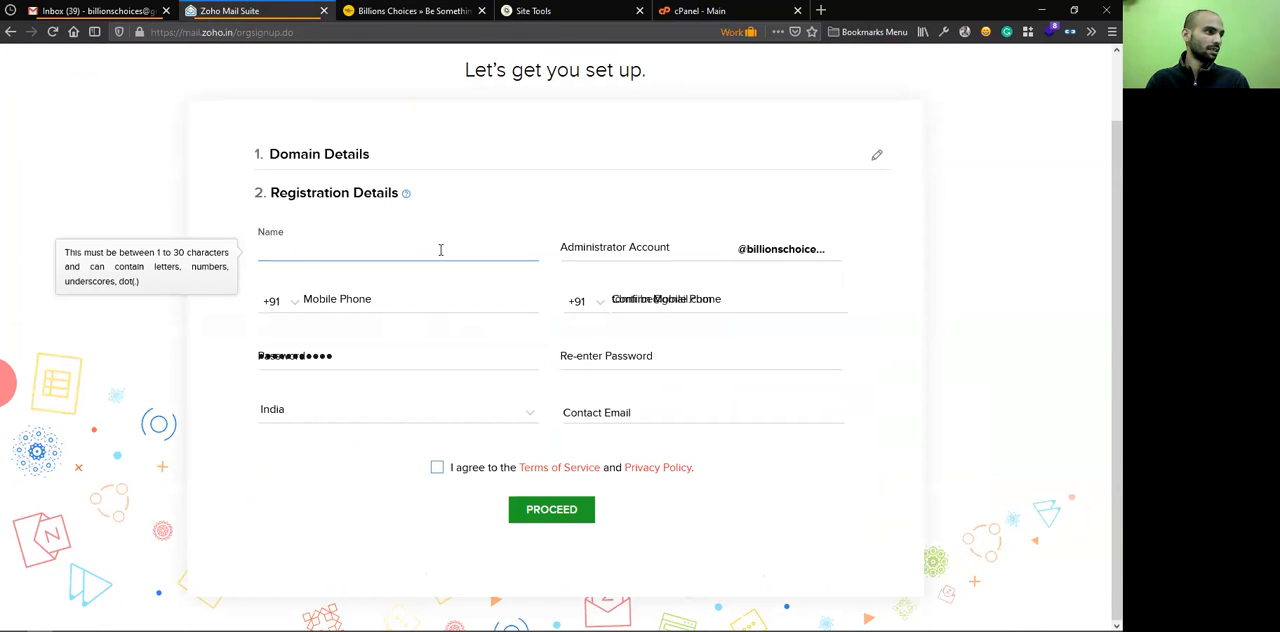
key(Tab)
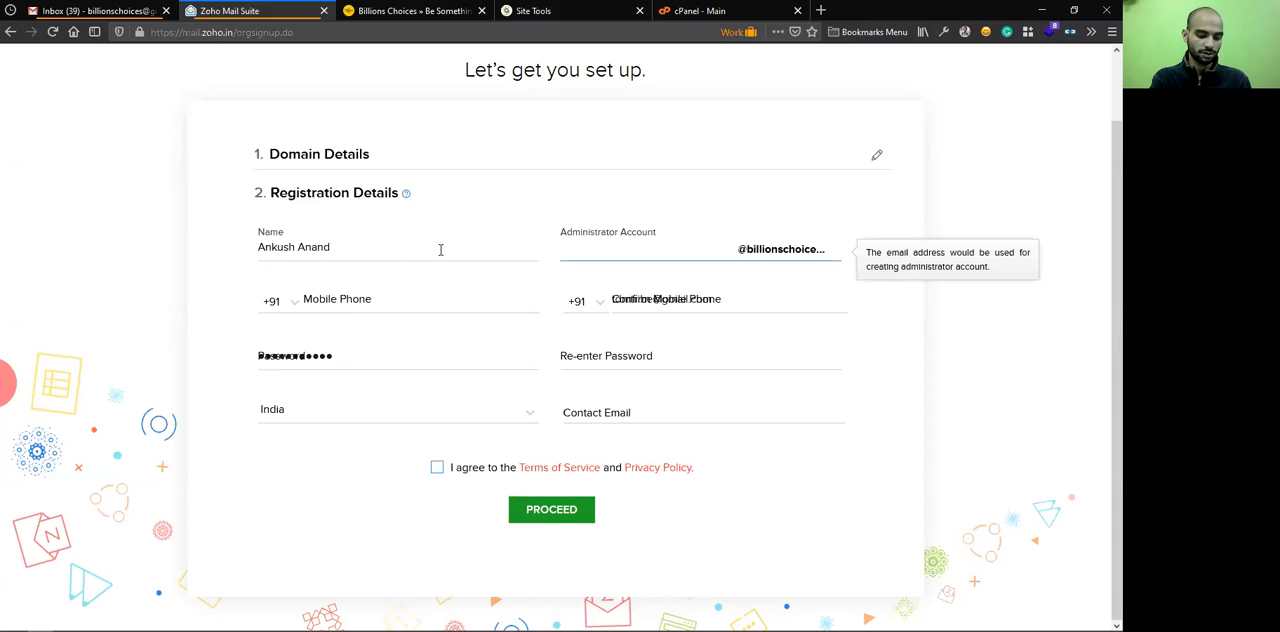
- Enter a mobile phone number and clear the prefilled text from the mobile phone confirmation field
click(421, 306)
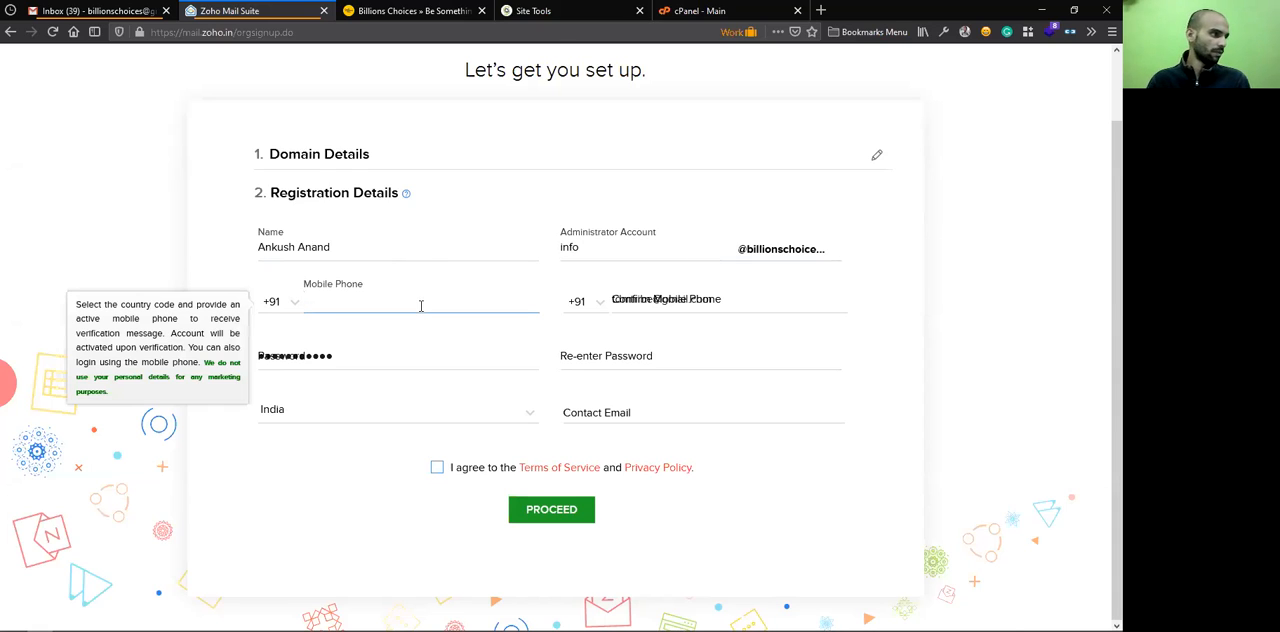
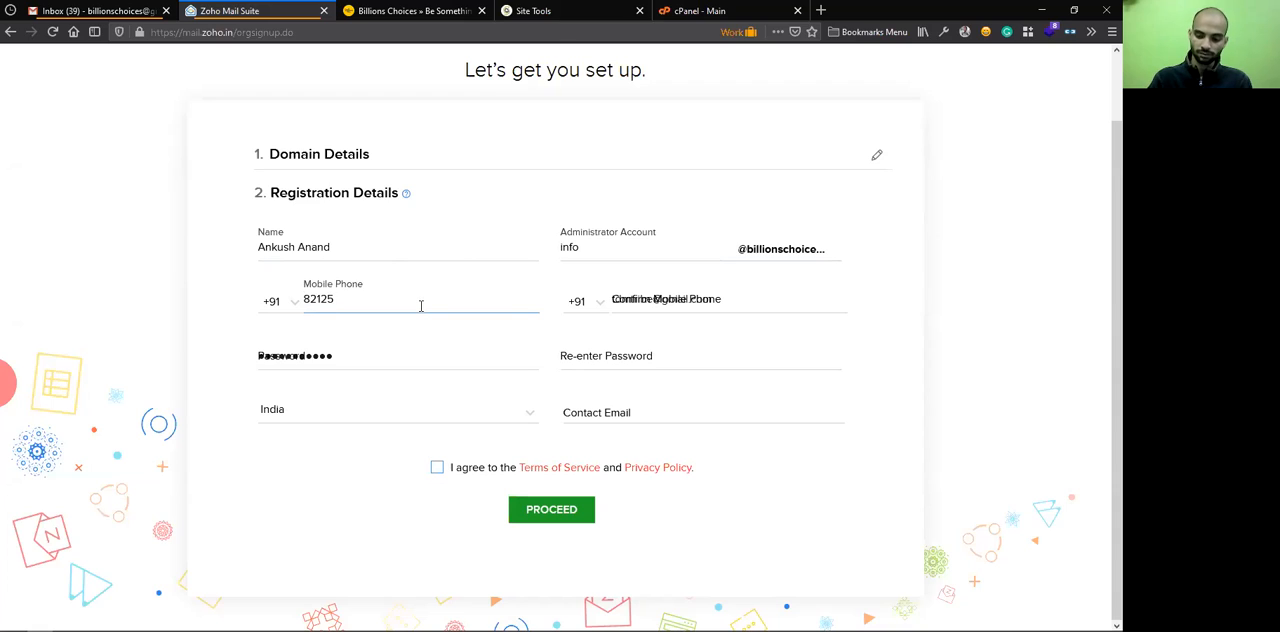
key(Tab)
key(BackSpace)
key(BackSpace)
key(BackSpace)
key(BackSpace)
key(BackSpace)
key(BackSpace)
key(BackSpace)
key(BackSpace)
key(BackSpace)
key(BackSpace)
key(BackSpace)
key(BackSpace)
key(BackSpace)
key(BackSpace)
key(BackSpace)
key(BackSpace)
key(BackSpace)
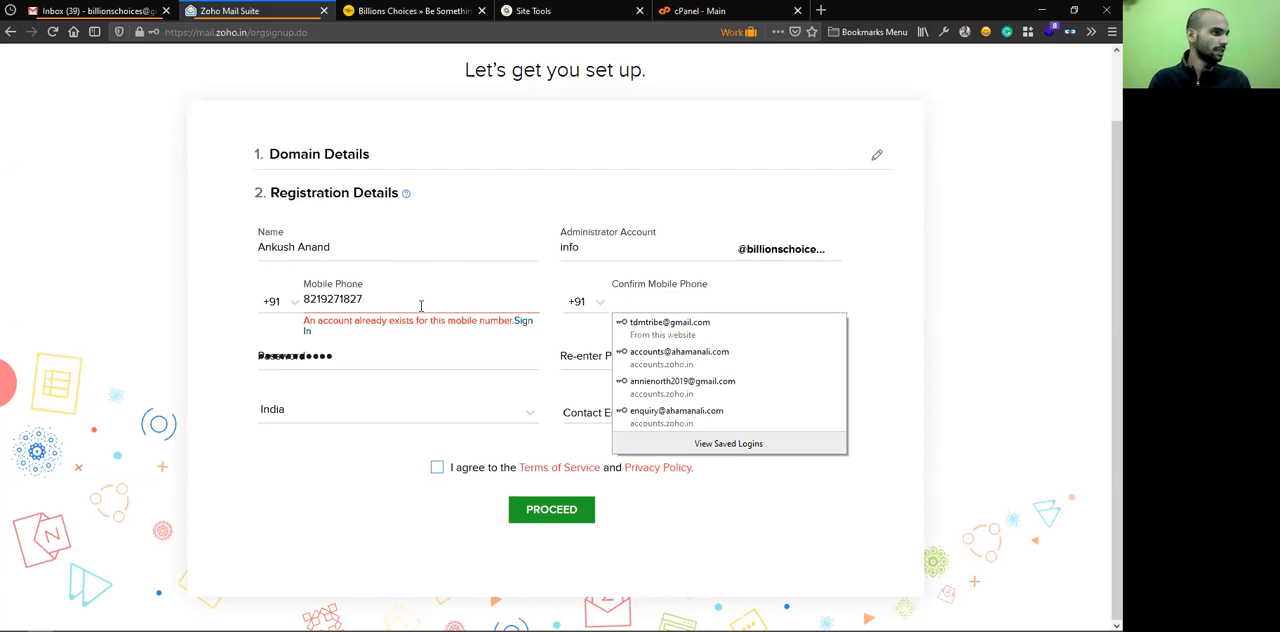
- Replace the mobile phone number with a different one and repeat the same number in the confirmation field
click(421, 306)
key(BackSpace)
key(BackSpace)
key(BackSpace)
key(BackSpace)
key(BackSpace)
key(BackSpace)
key(BackSpace)
key(BackSpace)
key(BackSpace)
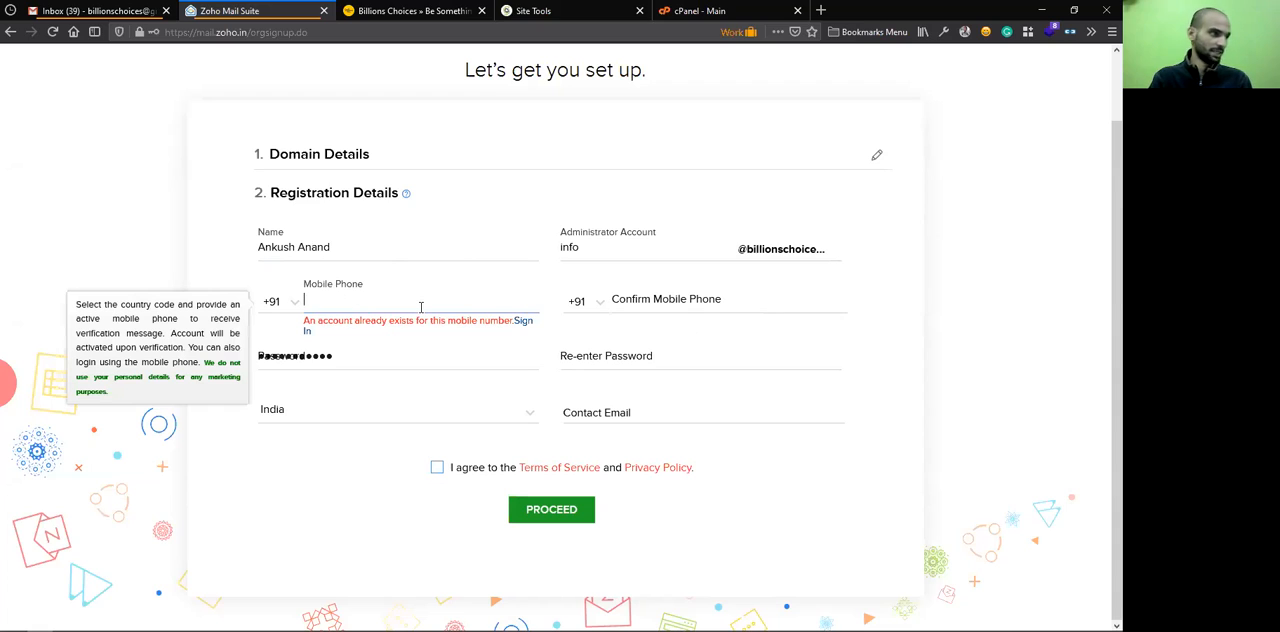
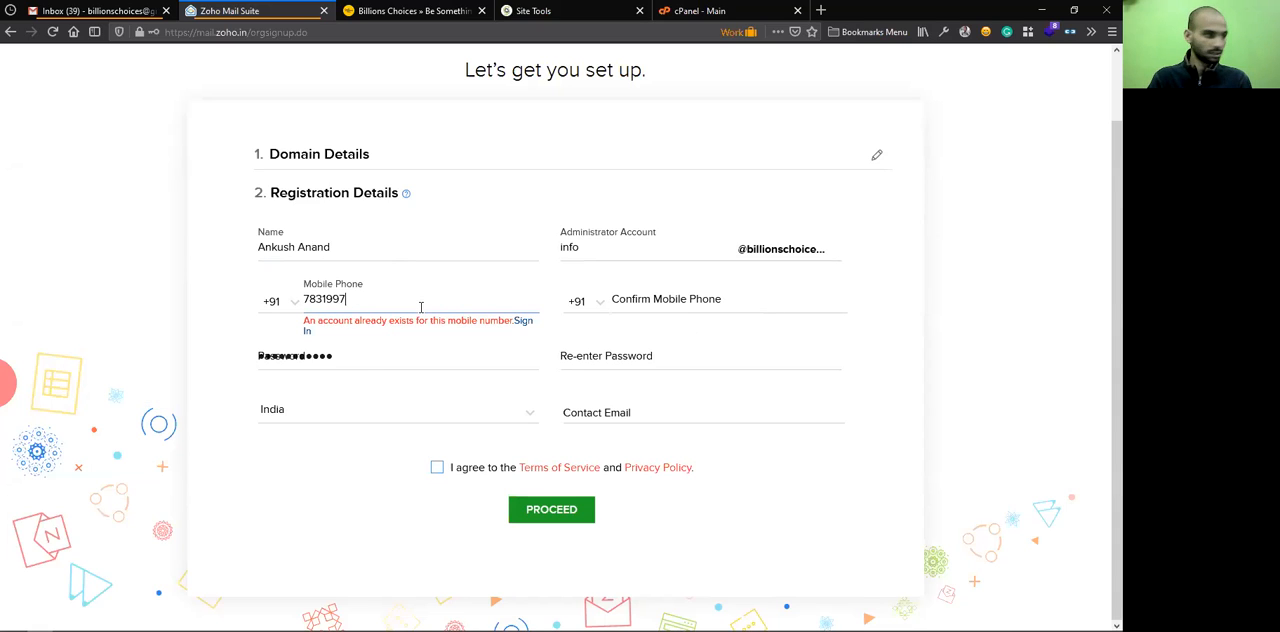
click(714, 305)
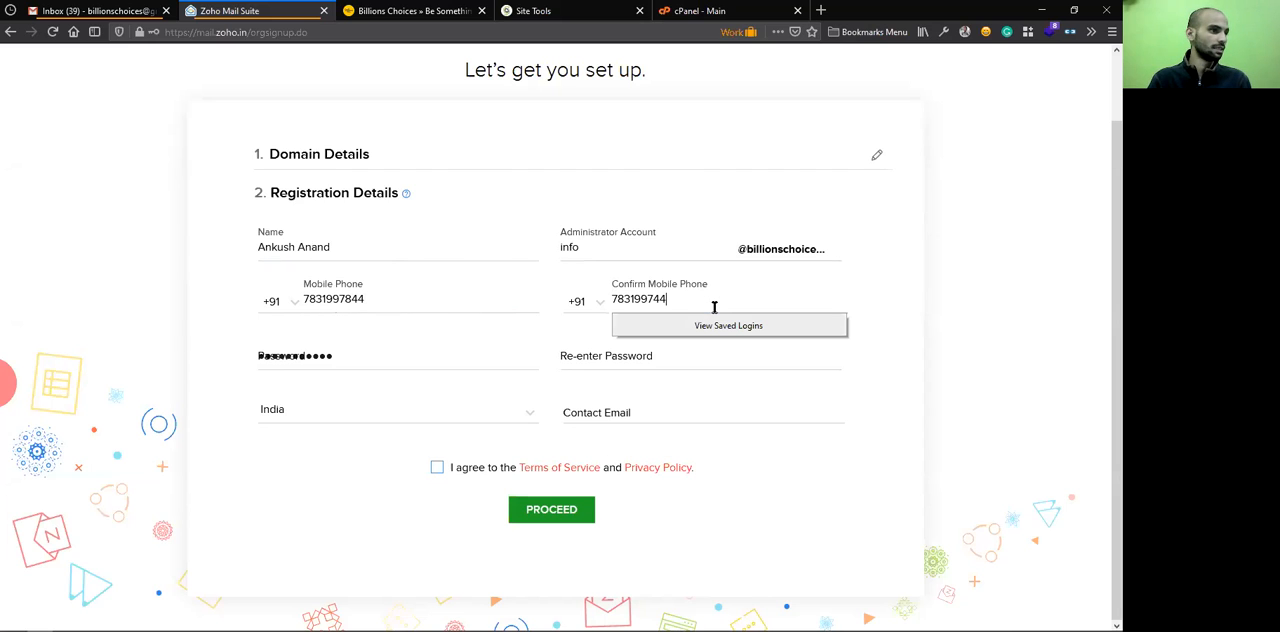
click(338, 299)
click(651, 299)
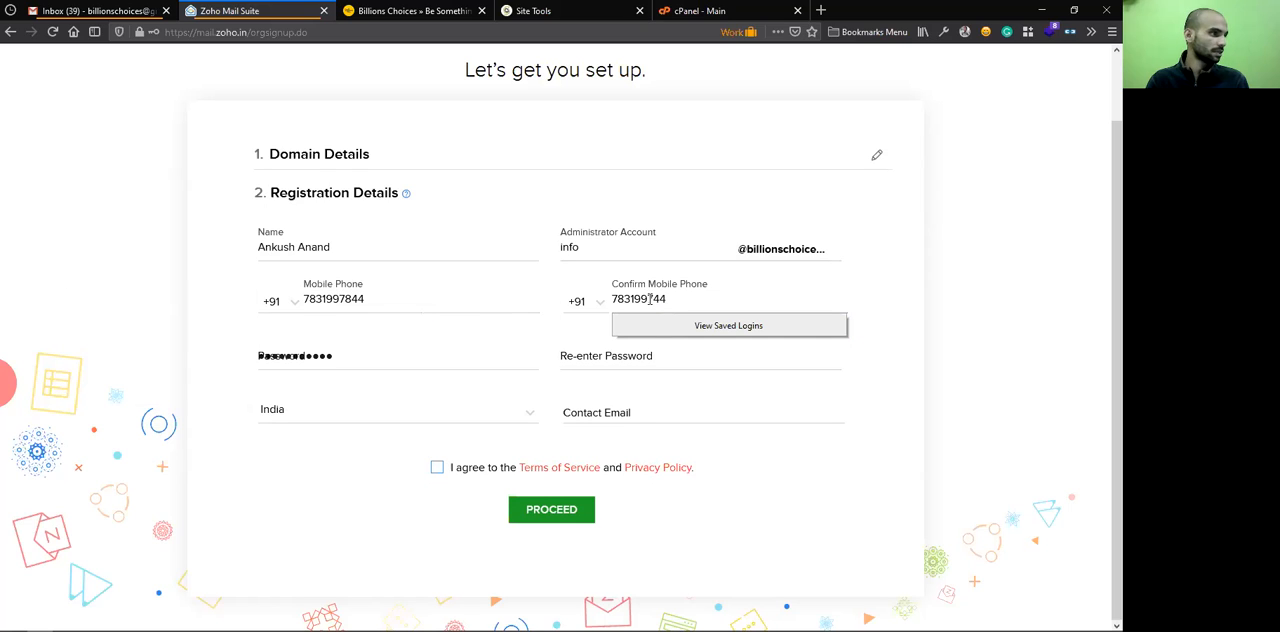
text(8)
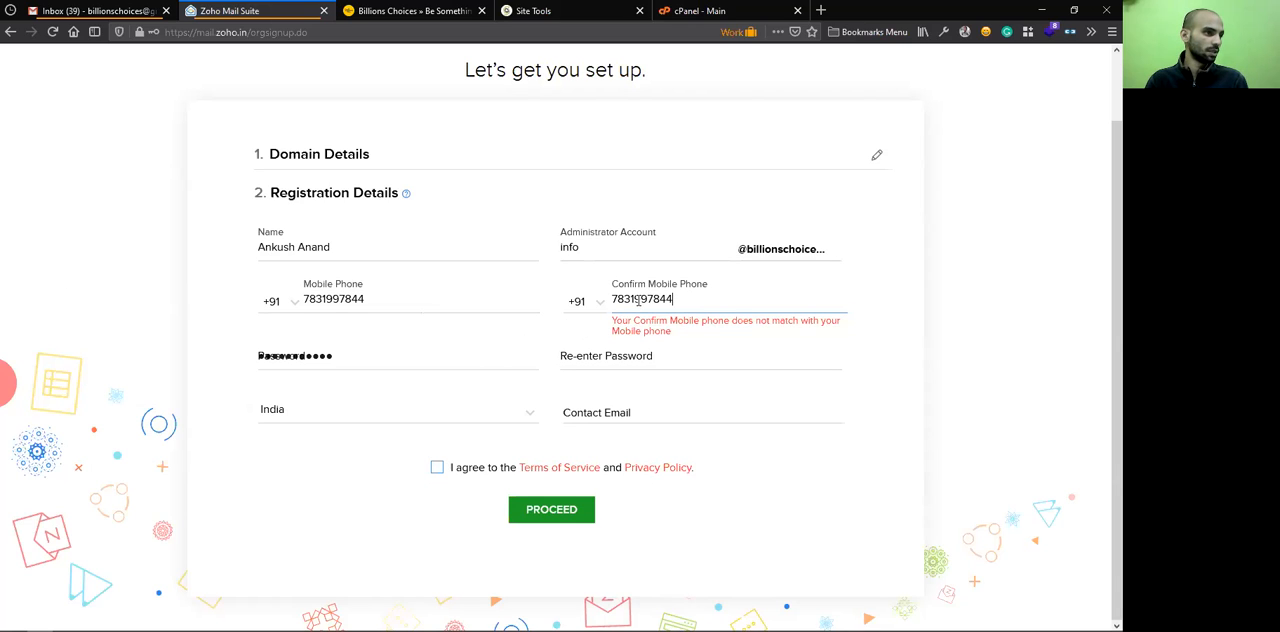
click(640, 301)
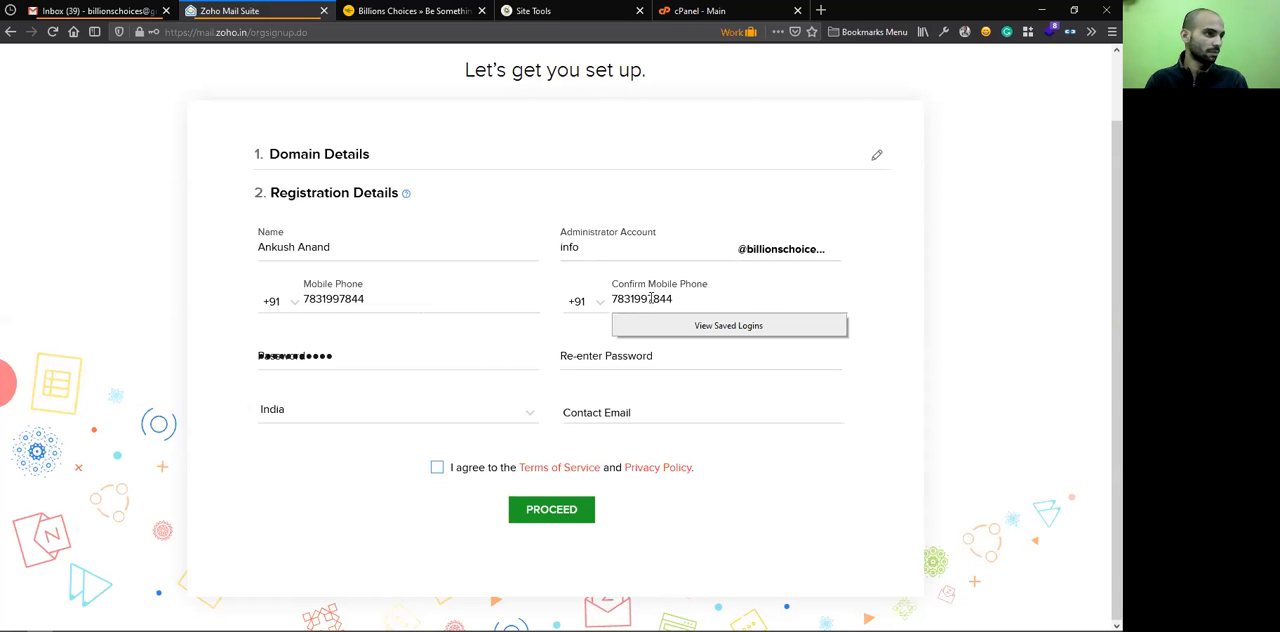
- Clear the prefilled password and highlight the entered mobile phone number
click(501, 349)
key(ctrl+a)
key(BackSpace)
mouse_move(386, 304)
mouse_down()
mouse_move(315, 297)
mouse_move(389, 291)
mouse_up()
click(306, 296)
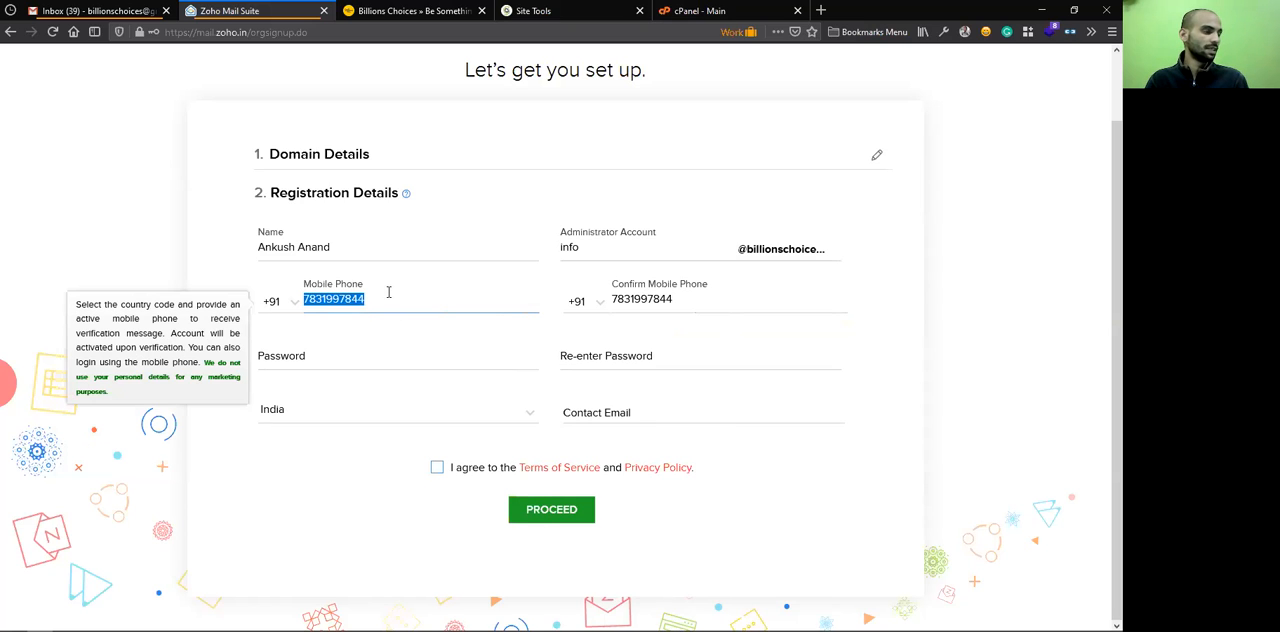
- Enter an account password manually, dismissing the saved-login suggestions
click(345, 345)
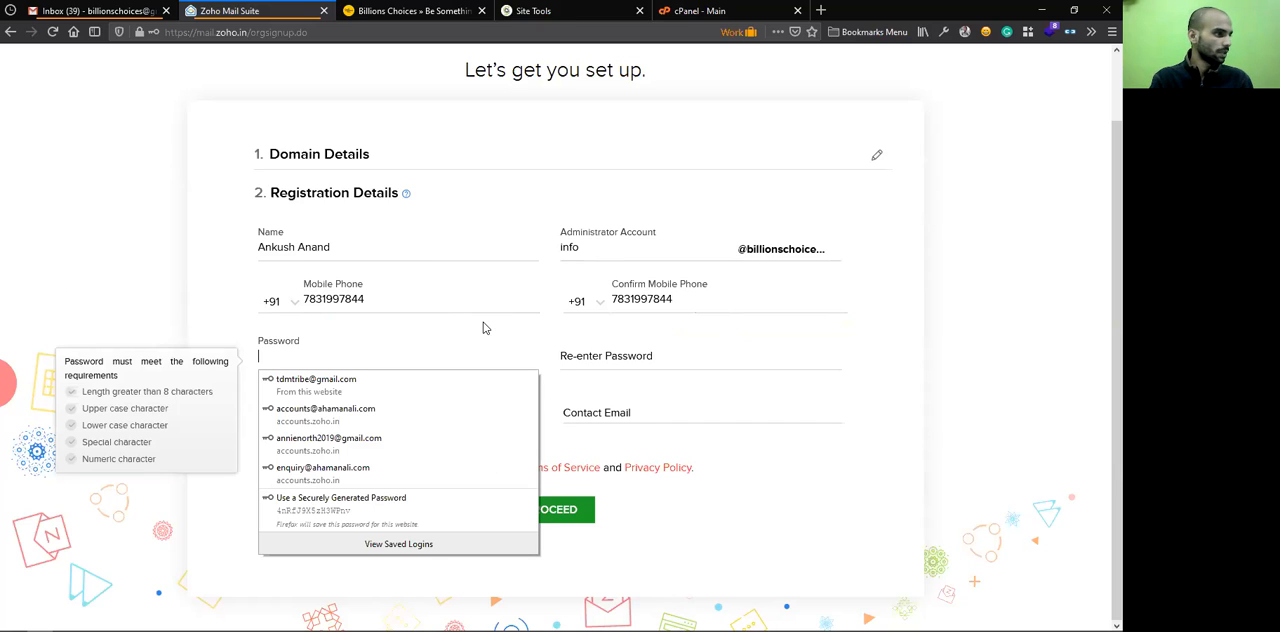
key(Escape)
text(••••••••)
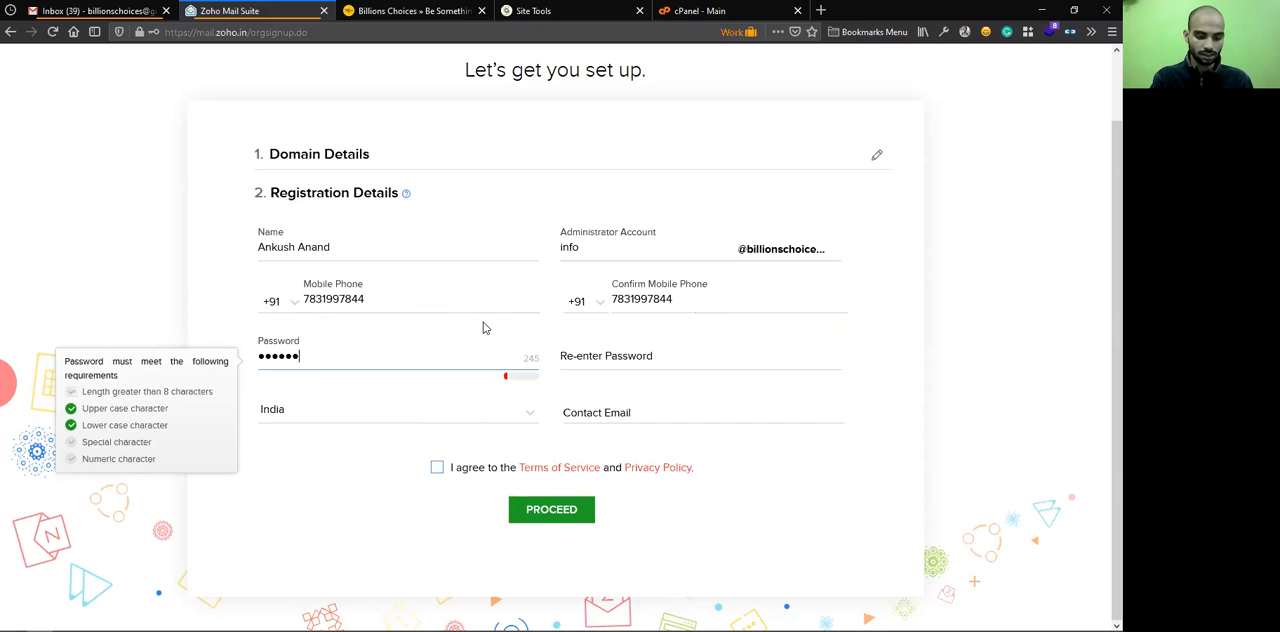
text(•••)
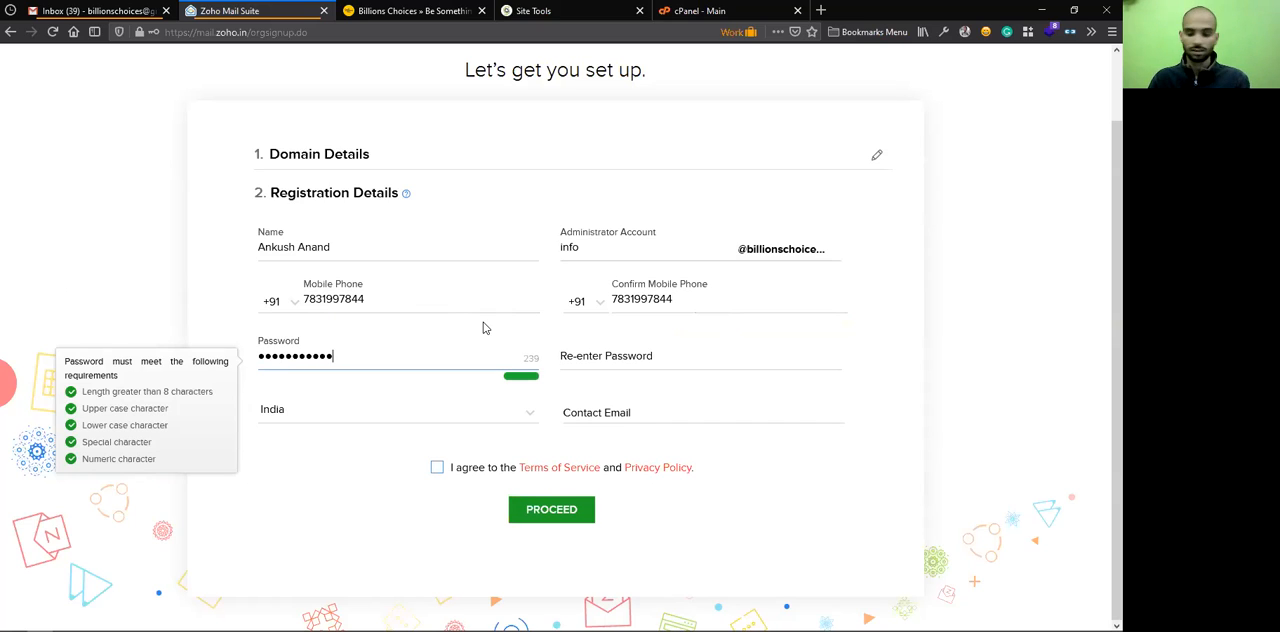
- Replace the account password with a different one and repeat it in the re-enter password field
key(ctrl+a)
text(••)
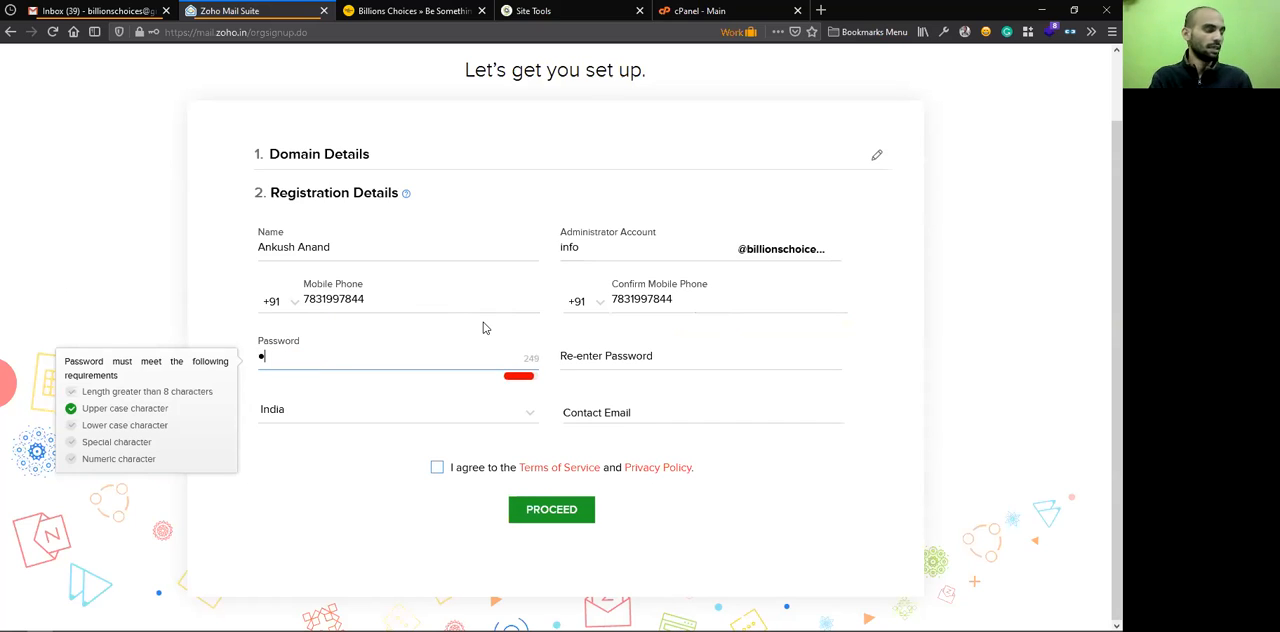
text(•••••••••)
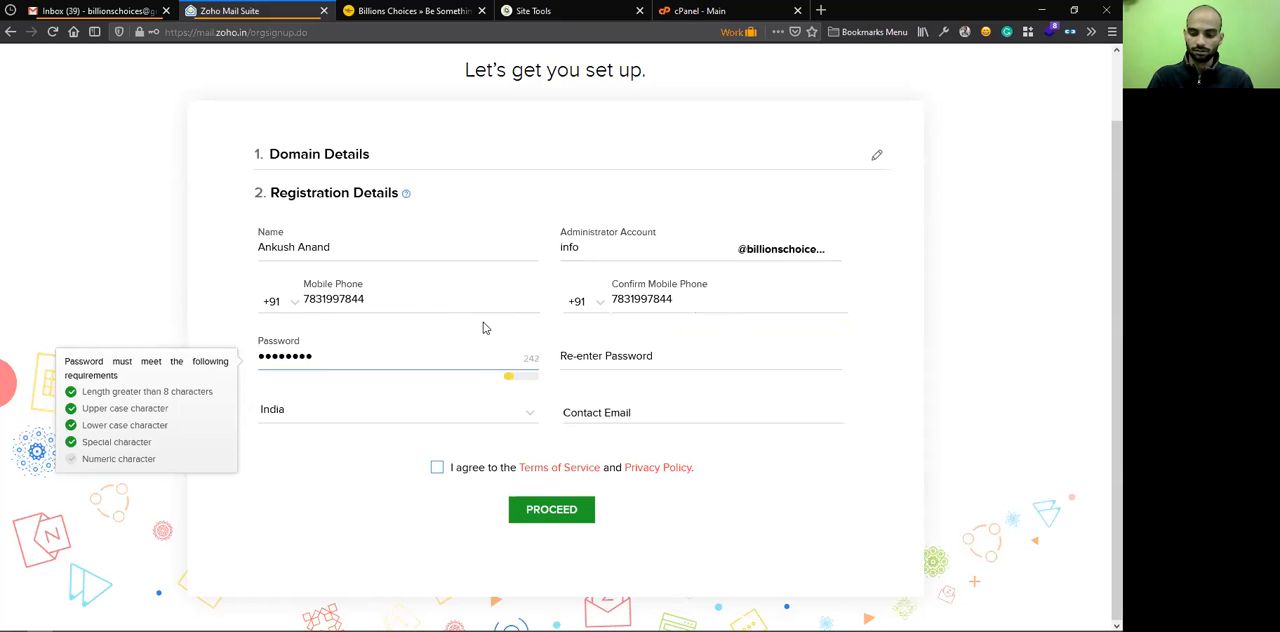
key(Tab)
text(••••••••)
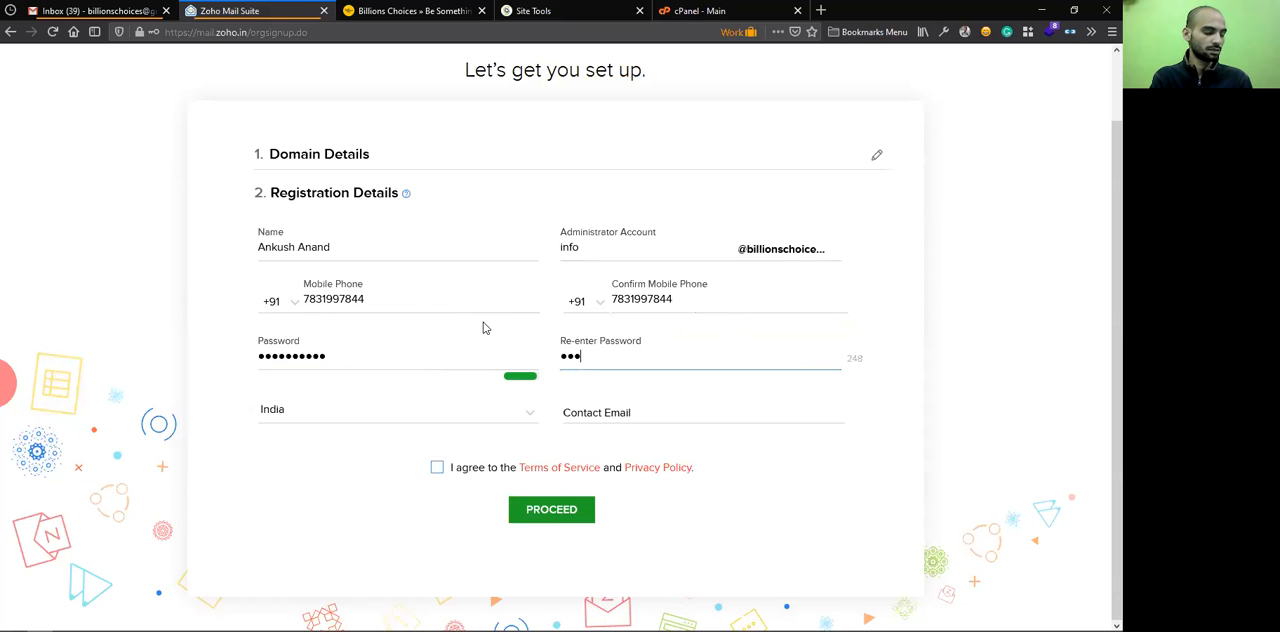
text(••)
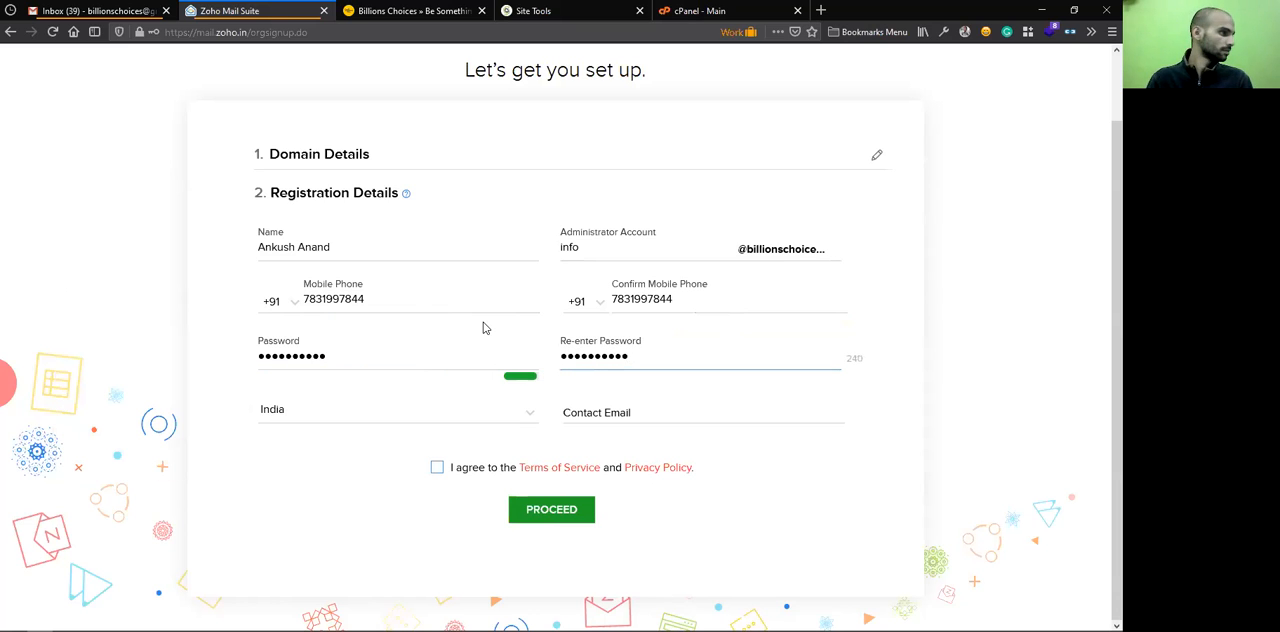
- Switch to the Gmail inbox and copy the signed-in account's e-mail address for use as the contact e-mail
click(603, 416)
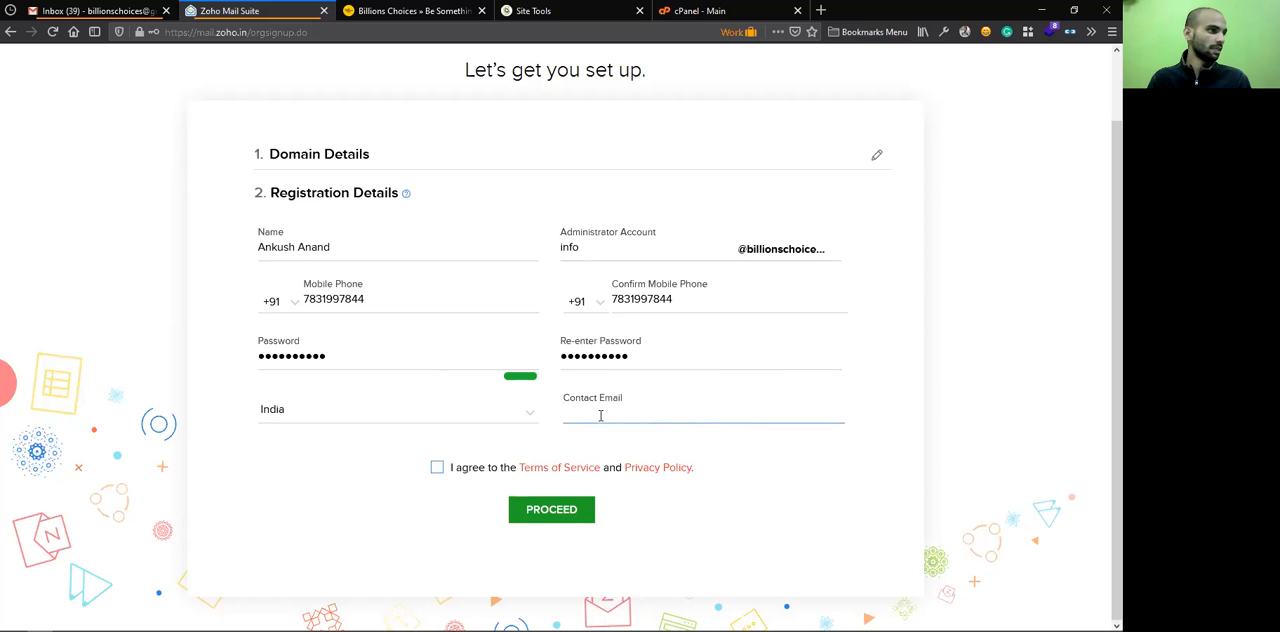
text(b)
key(BackSpace)
click(117, 8)
click(1098, 66)
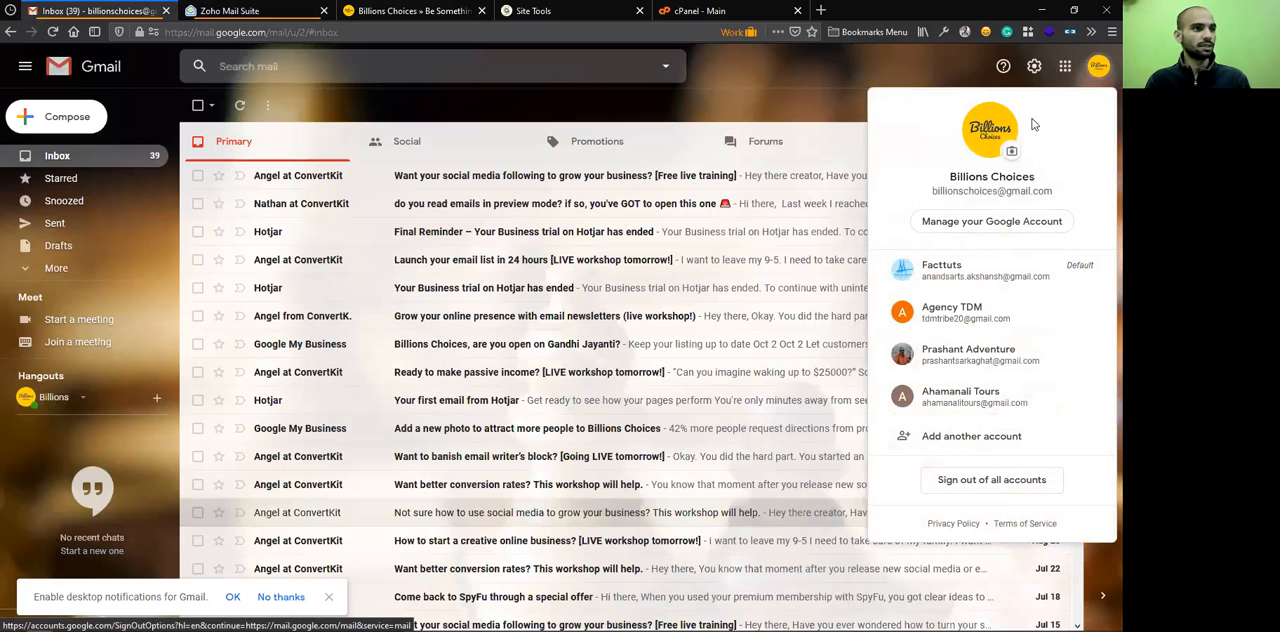
drag(935, 189, 1066, 198)
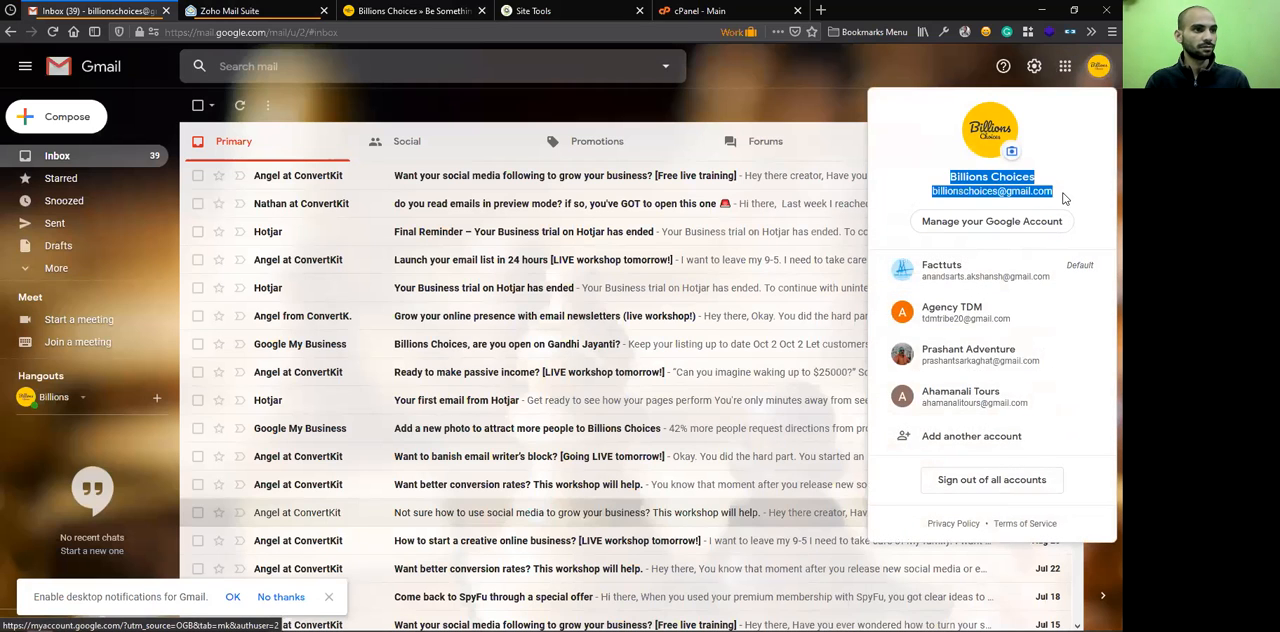
click(1038, 188)
triple_click(1036, 187)
key(ctrl+c)
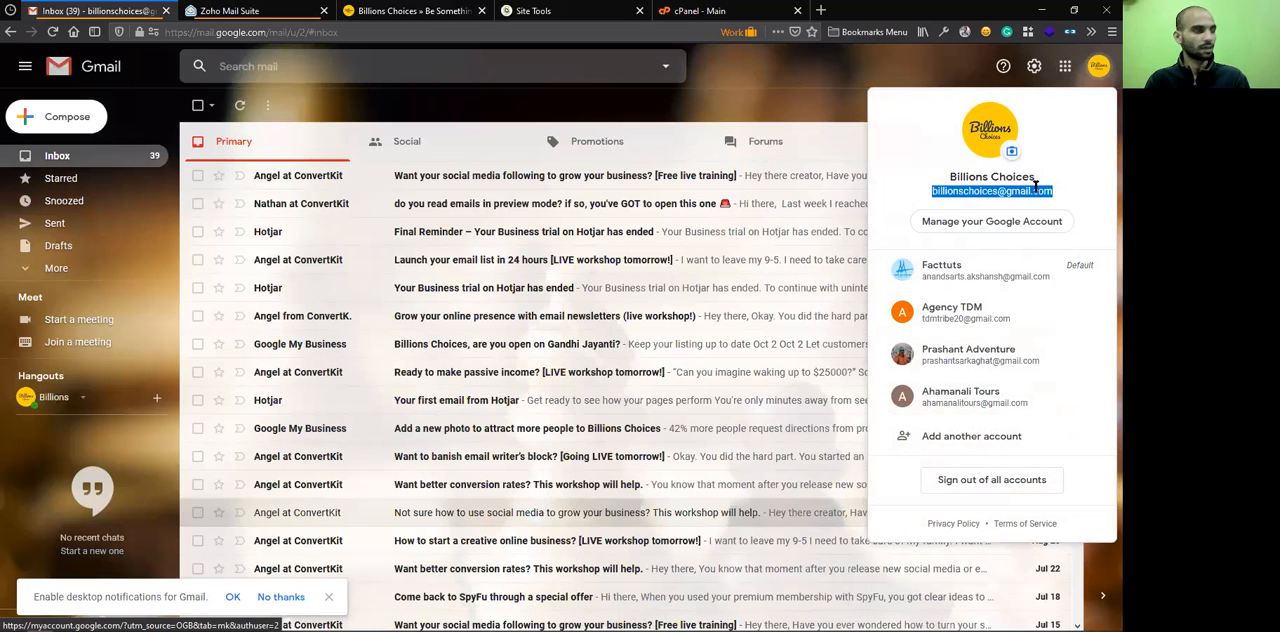
- Return to the Zoho registration form and paste the copied address as the contact e-mail
click(488, 9)
click(543, 9)
click(692, 9)
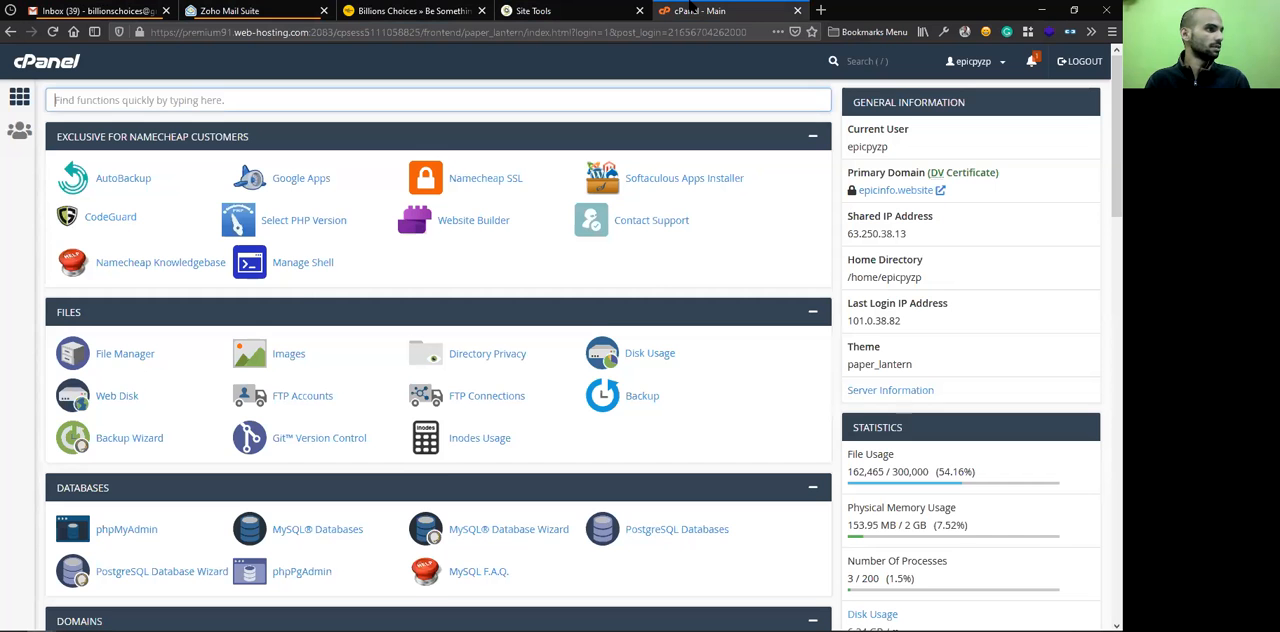
click(240, 10)
key(ctrl+v)
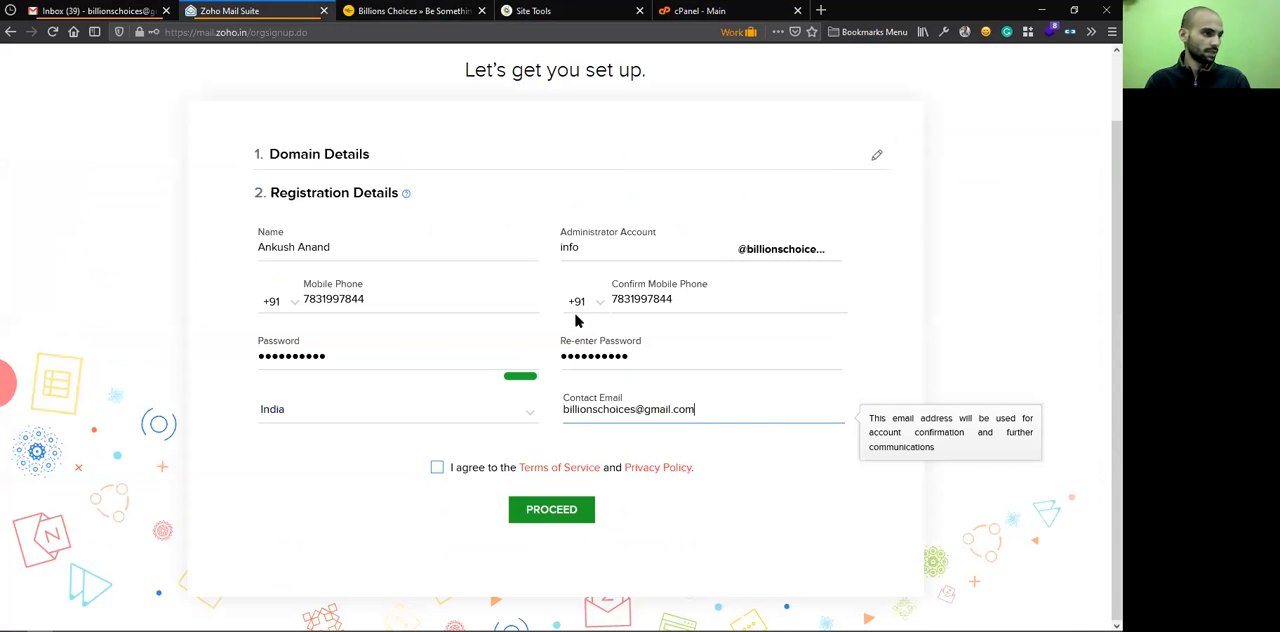
- Agree to the Terms of Service and Privacy Policy and submit the Free plan sign-up for billionschoices.com
click(437, 467)
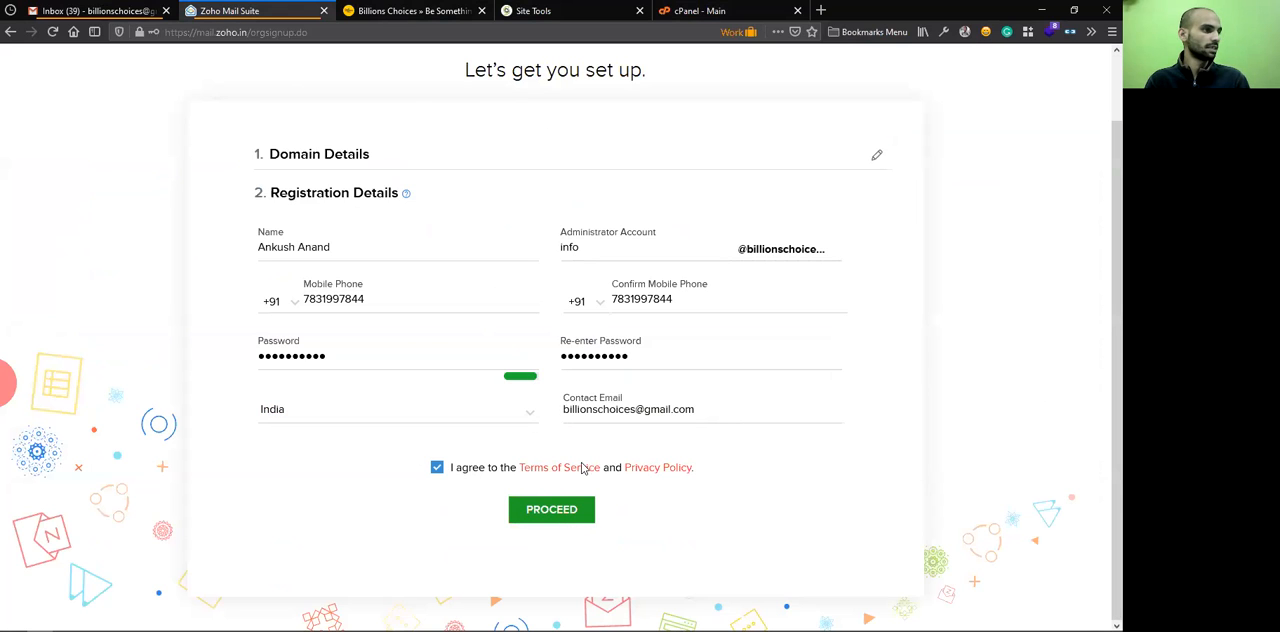
click(566, 510)
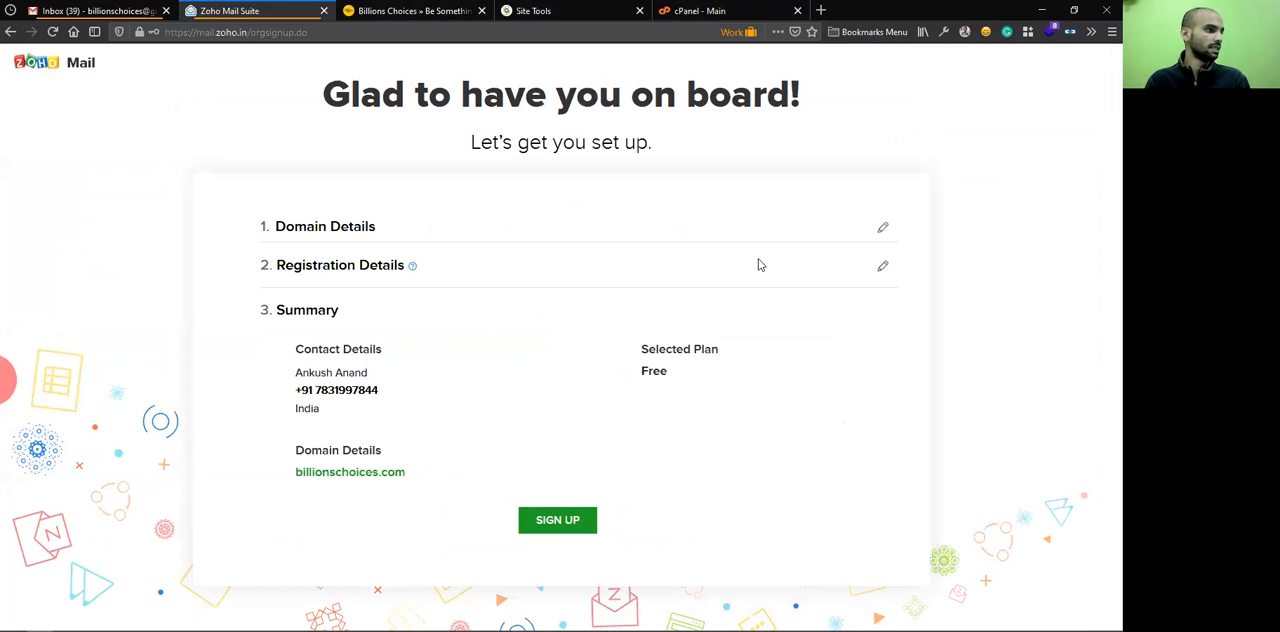
drag(288, 371, 566, 380)
click(651, 386)
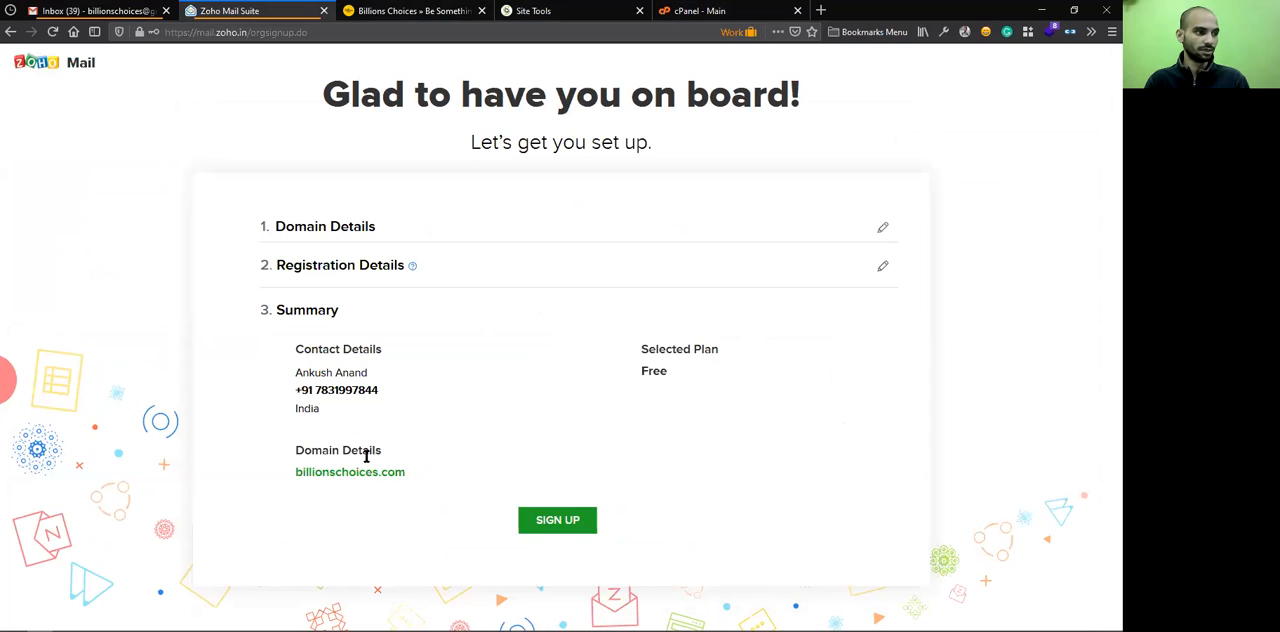
click(559, 527)
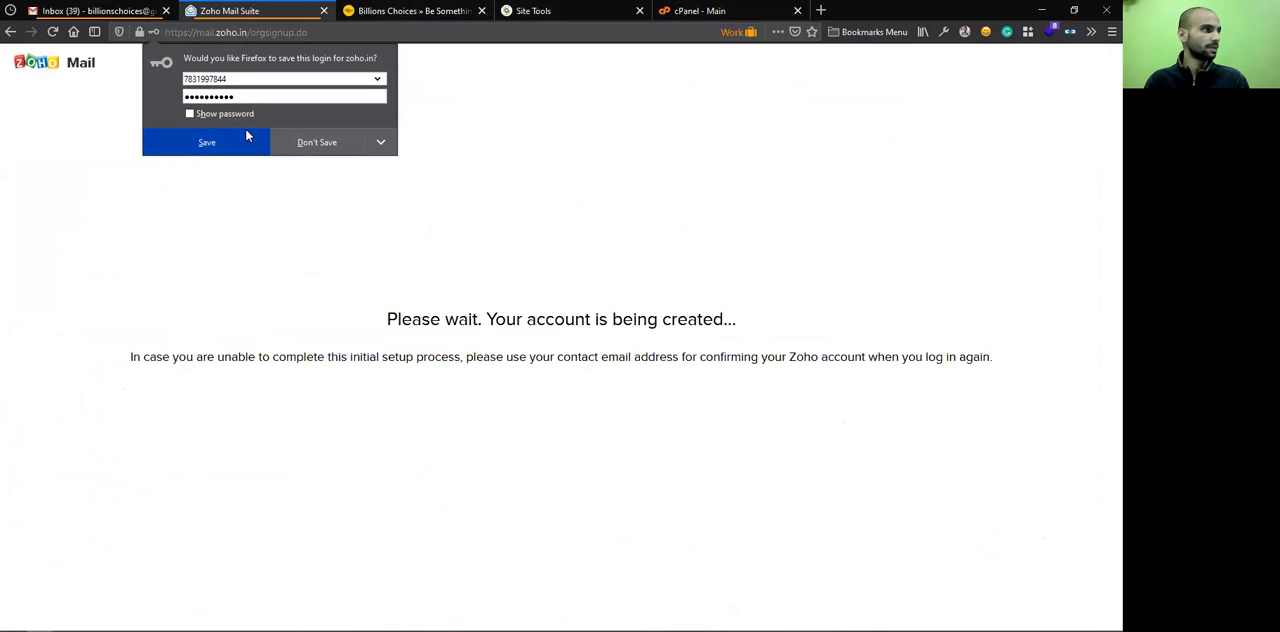
- Save the zoho.in login in the browser with the contact e-mail address as the username
click(378, 84)
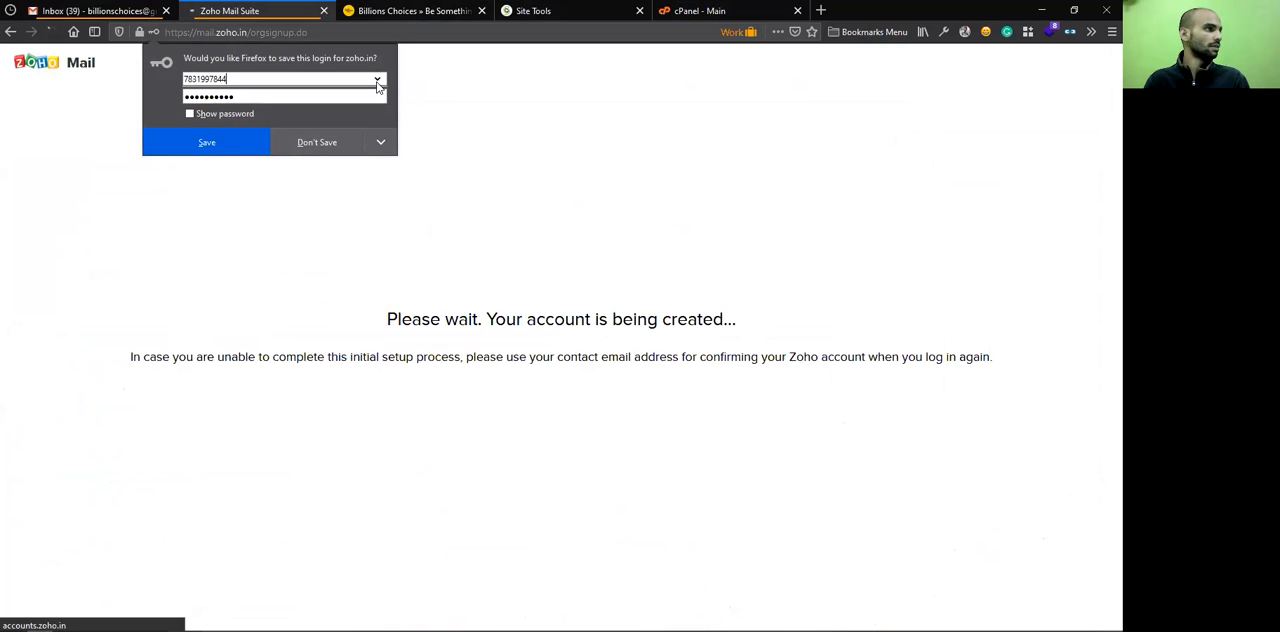
click(262, 167)
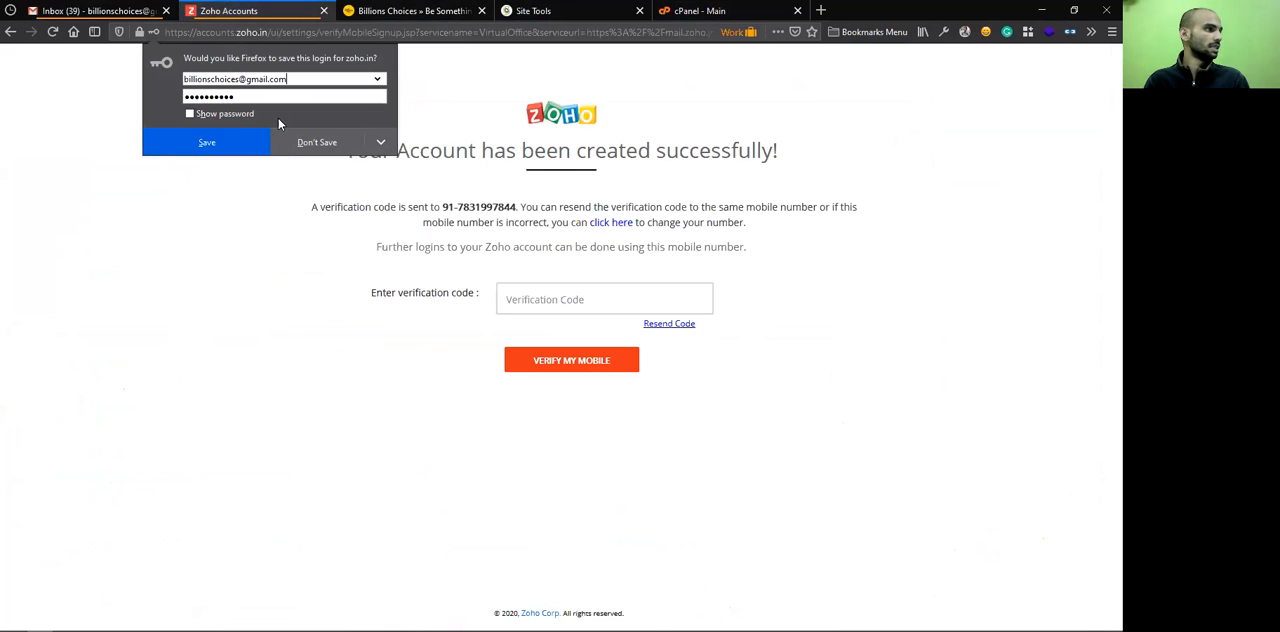
click(216, 140)
- Enter the verification code received by phone and verify the mobile number
click(590, 300)
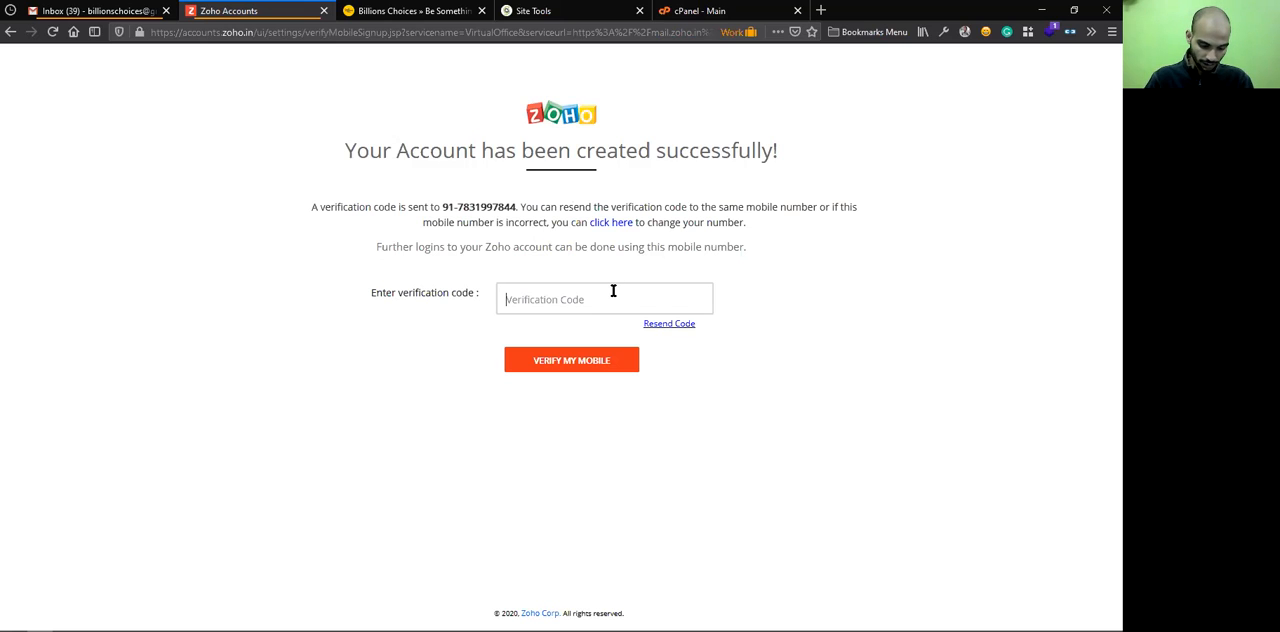
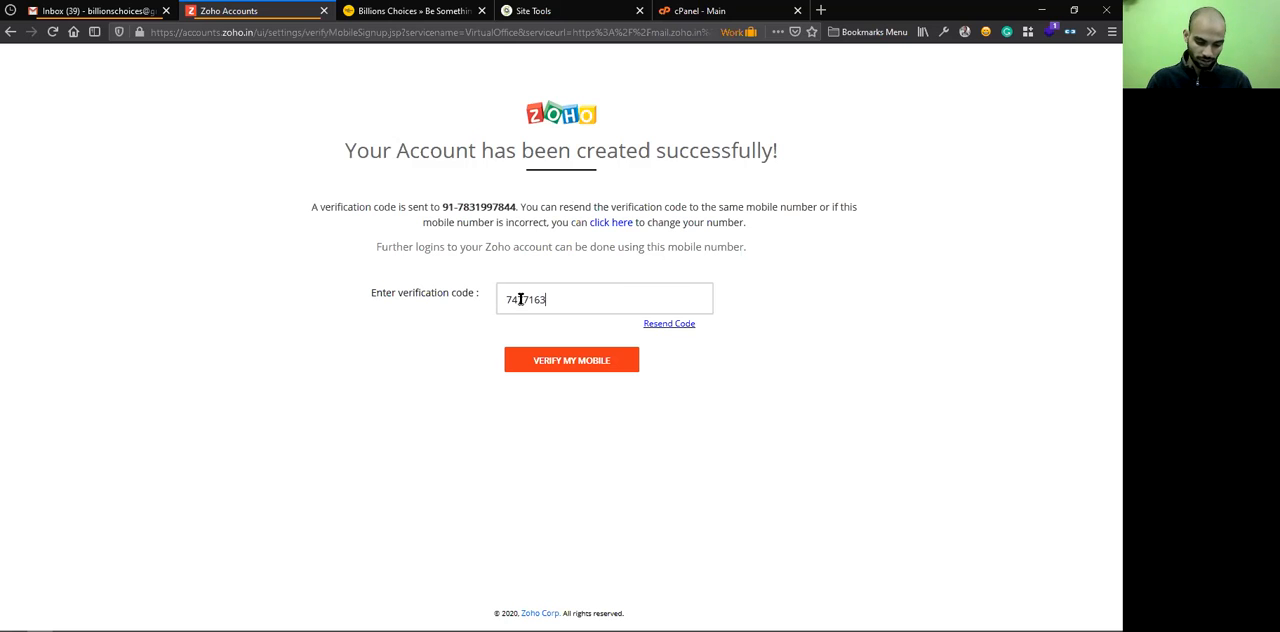
click(580, 362)
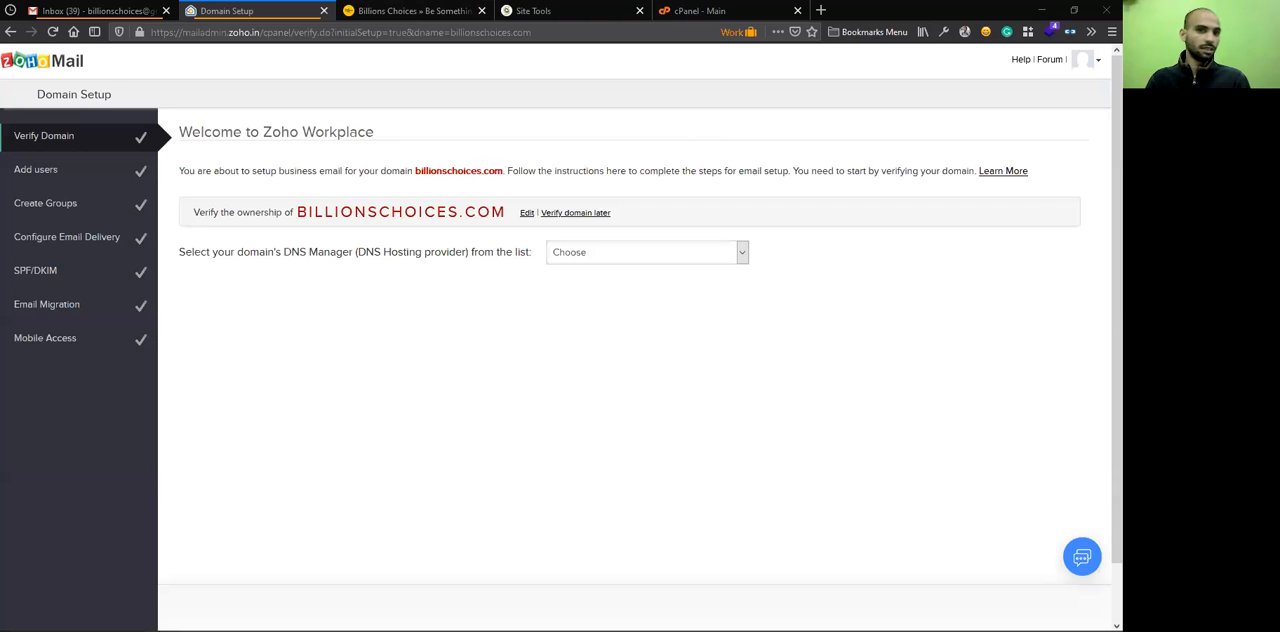
- In Notepad, write the heading "Domain Name:" with the first numbered item "1. Verify Ownership" below it
key(Return)
text(Doma)
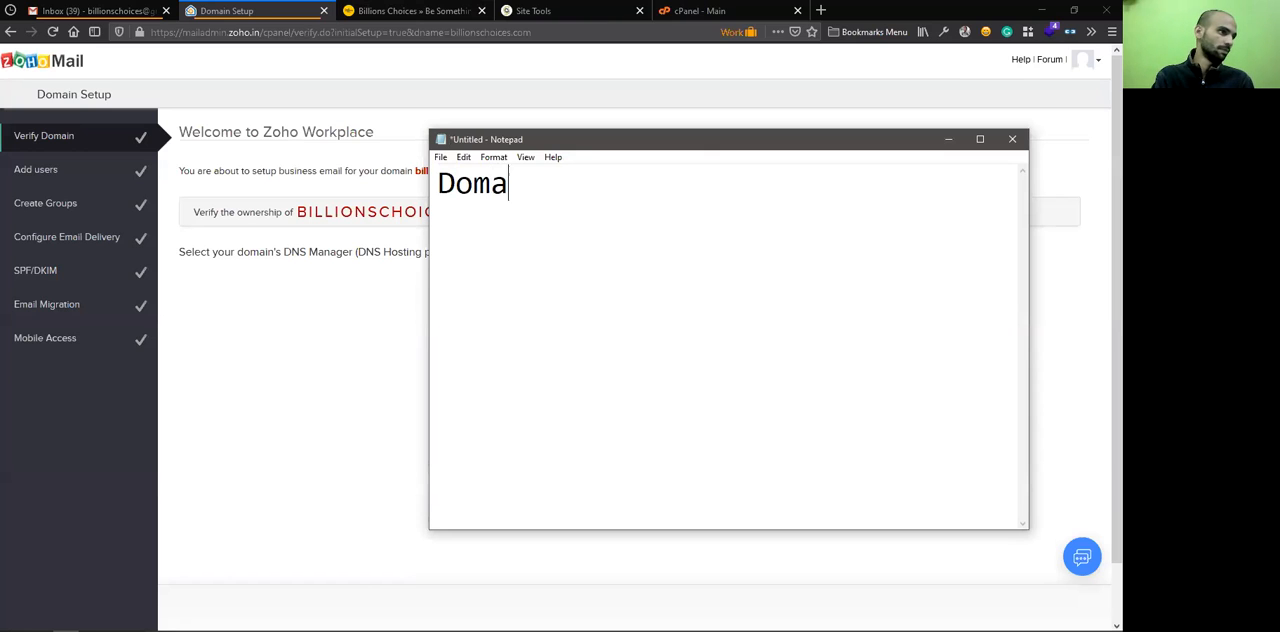
text(in Name:)
key(Return)
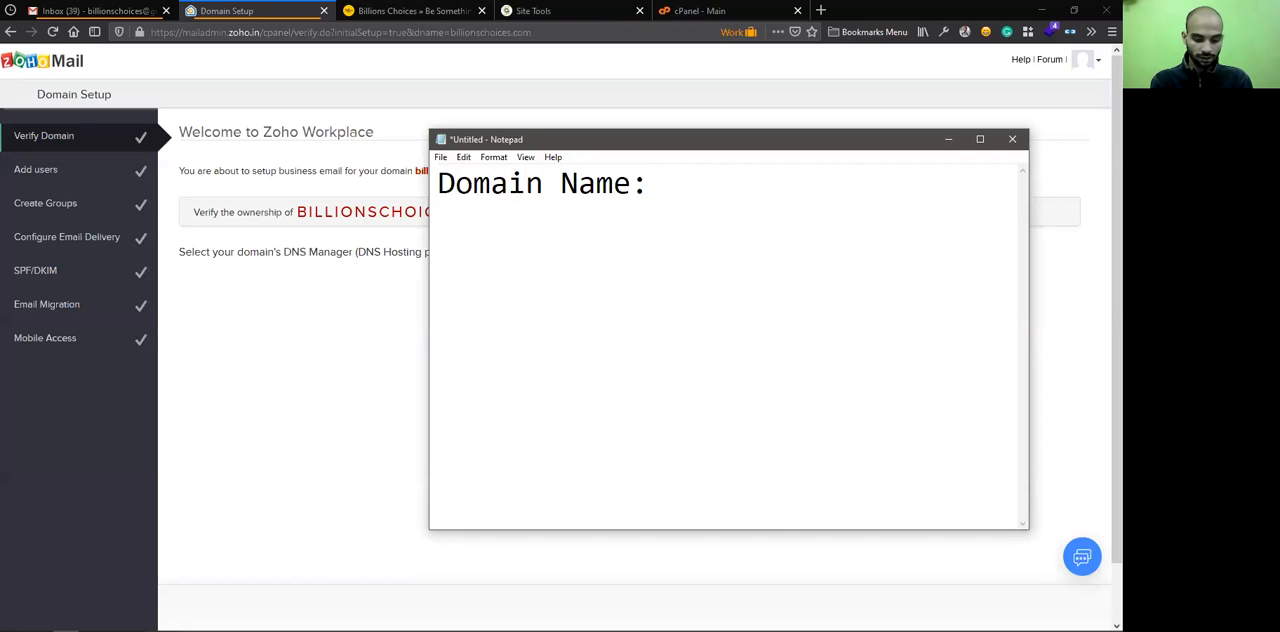
text(Verify)
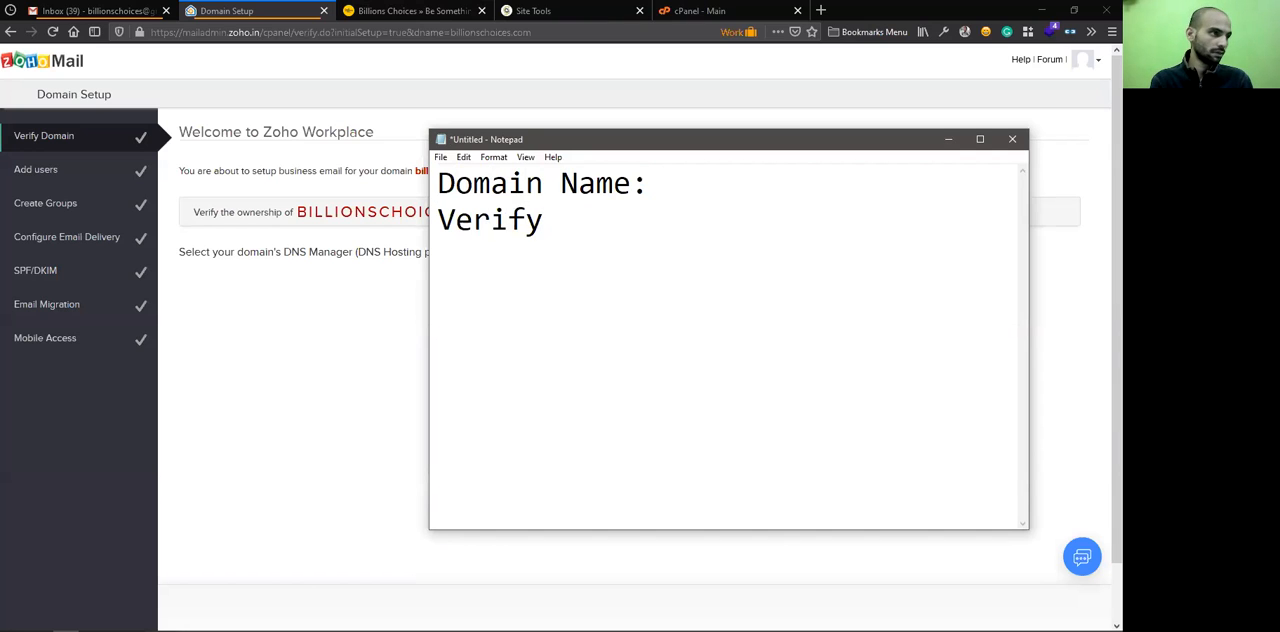
text( Ownership)
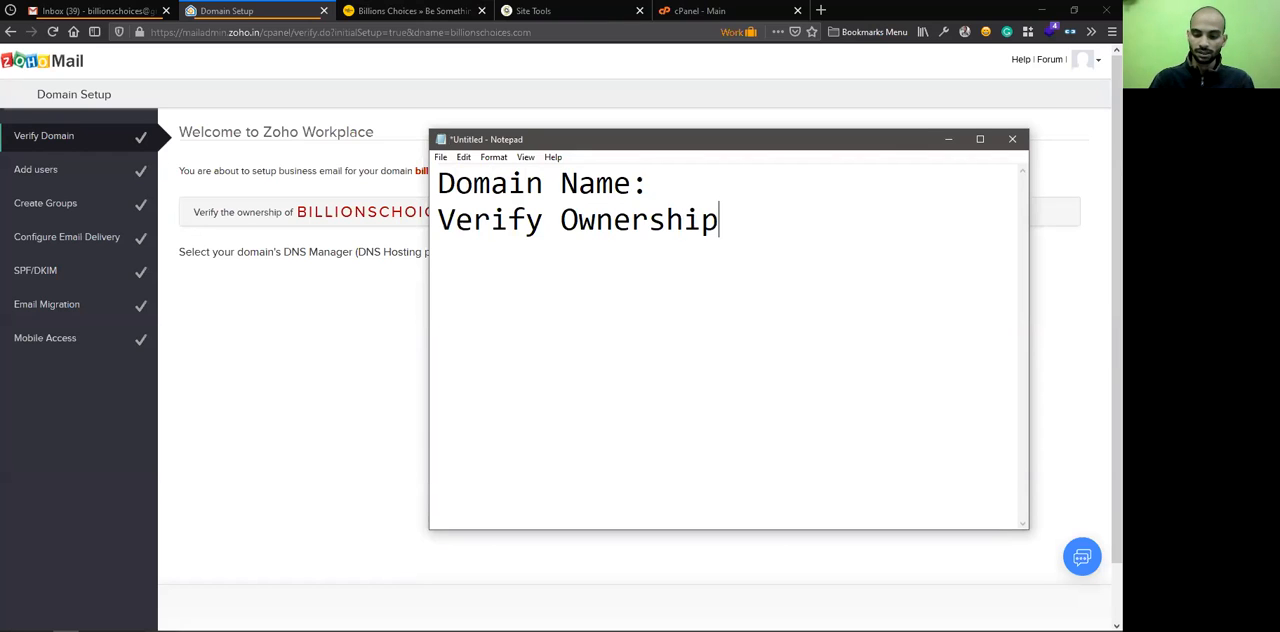
key(Home)
text(1.)
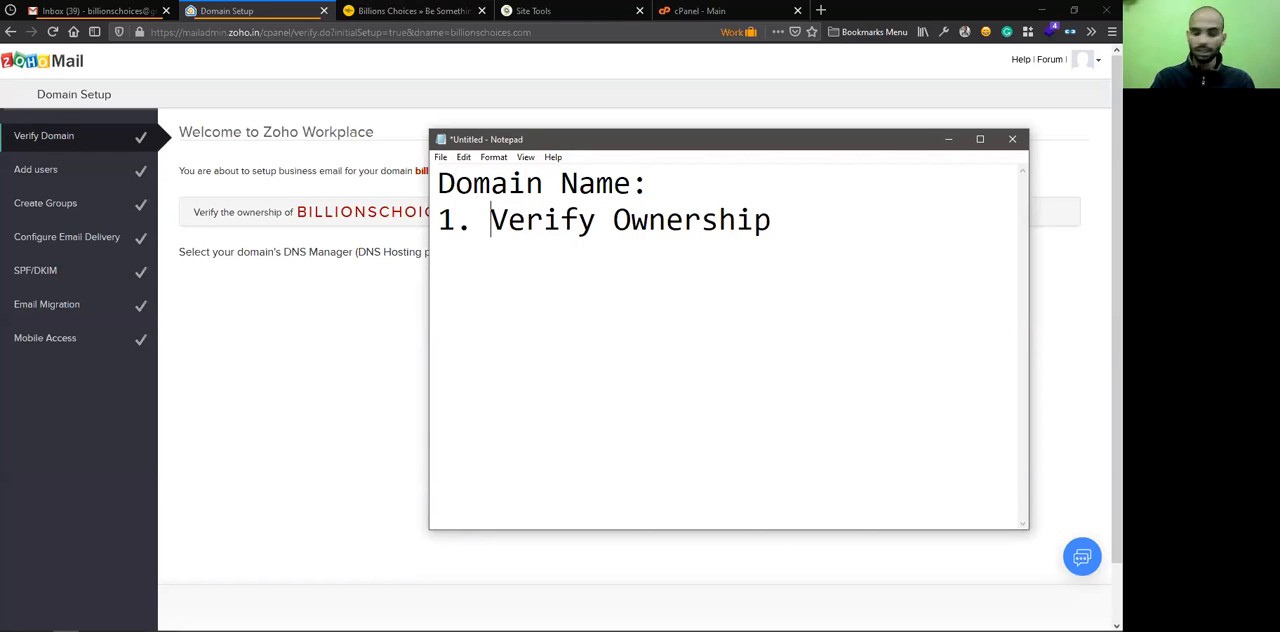
- Add the numbered items "2. DKIM" and "3. SPF" to the Domain Name list
key(Return)
text(2.)
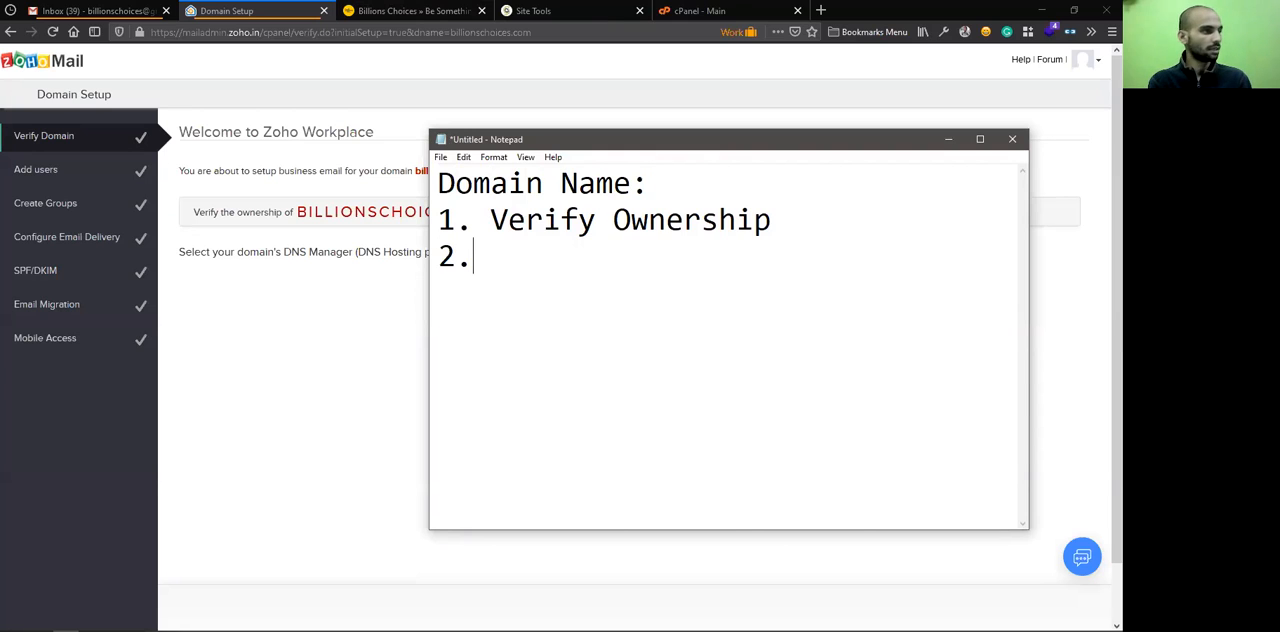
text( K)
text(KK)
key(BackSpace)
key(BackSpace)
key(BackSpace)
text(DKIM)
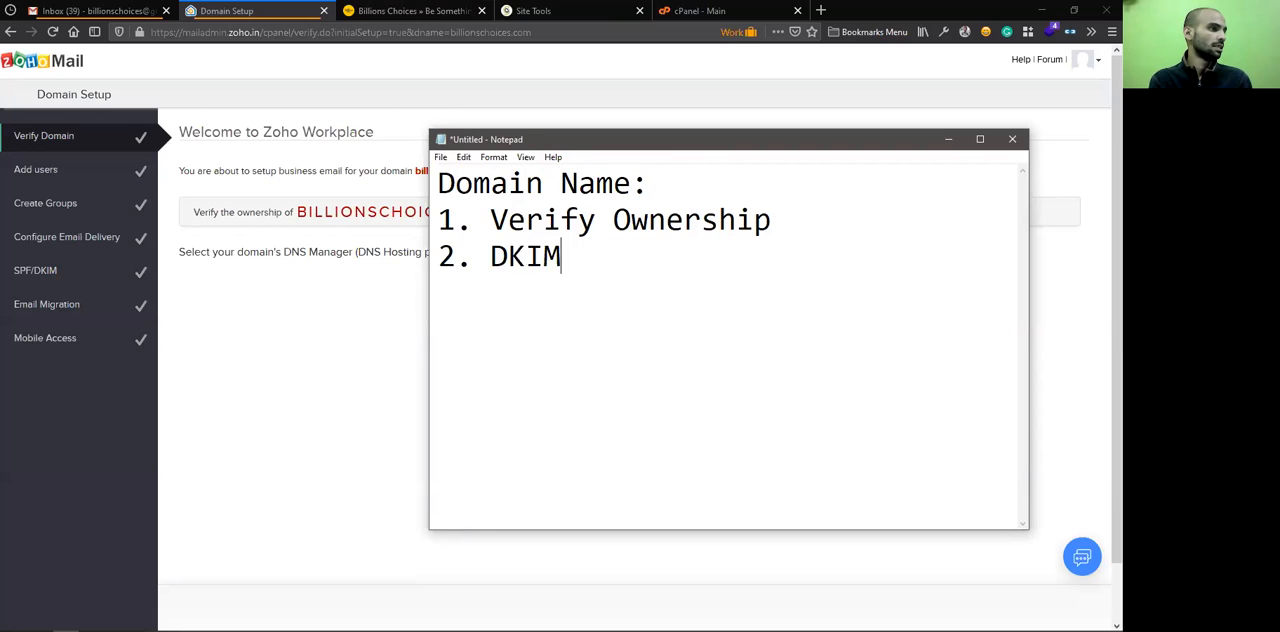
key(Return)
text(3. SPF)
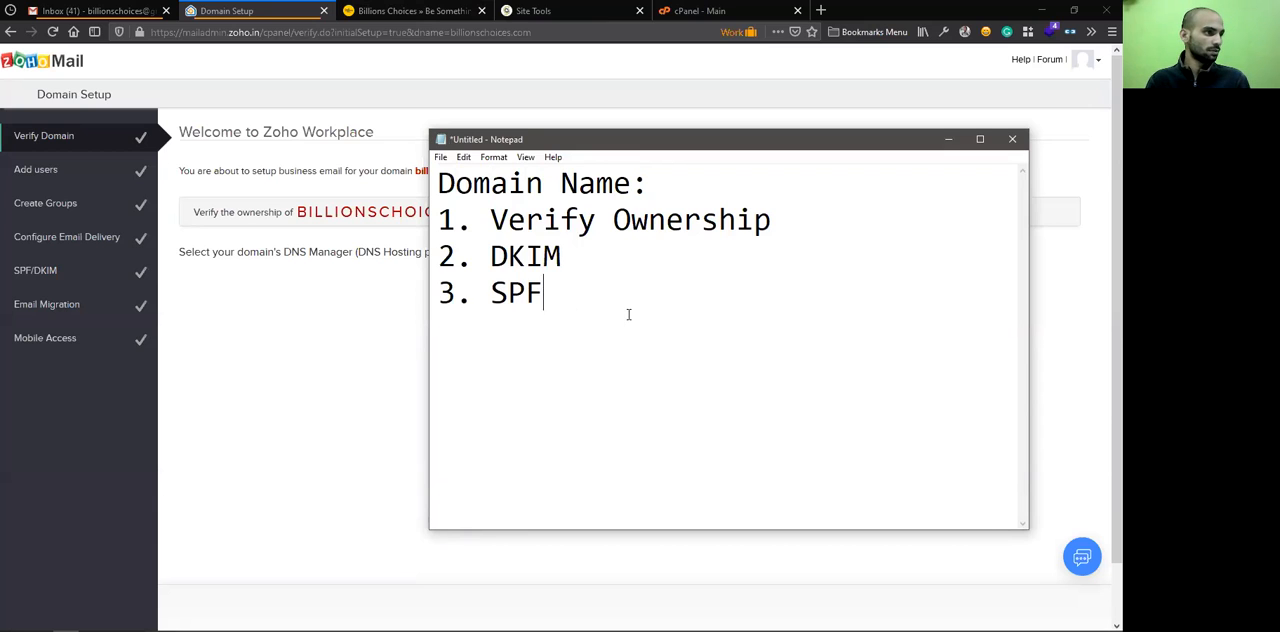
- Highlight the DKIM and SPF items and the Verify Ownership item in the notes to point them out
drag(628, 314, 438, 252)
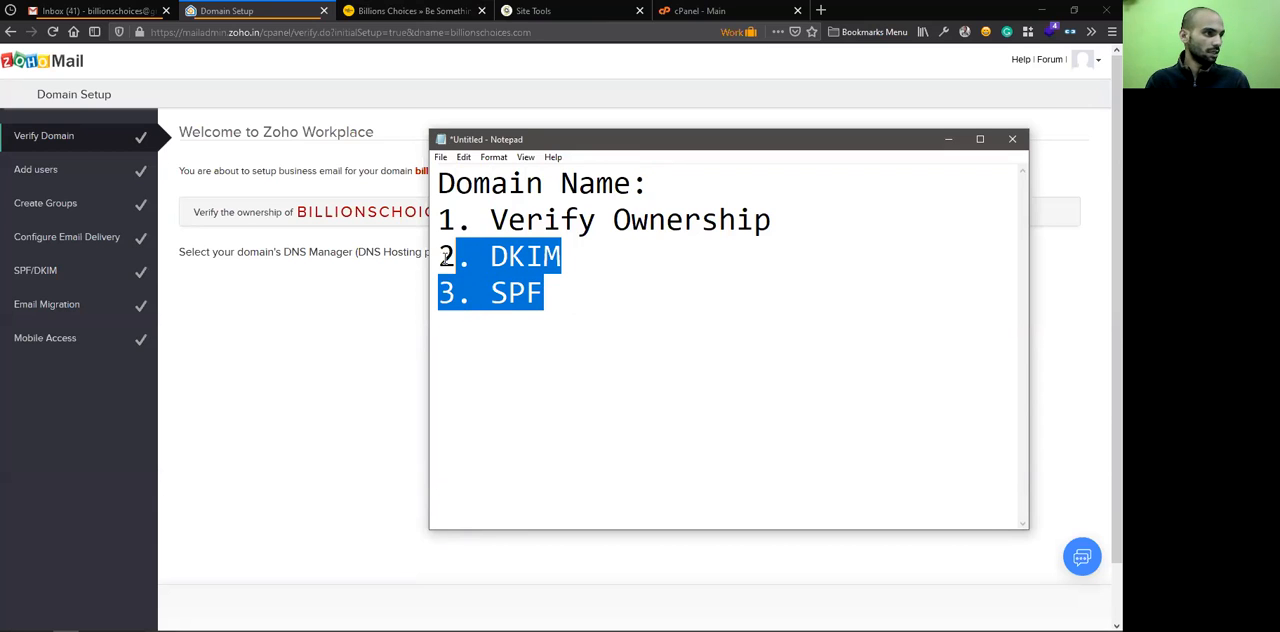
click(586, 306)
drag(586, 306, 430, 250)
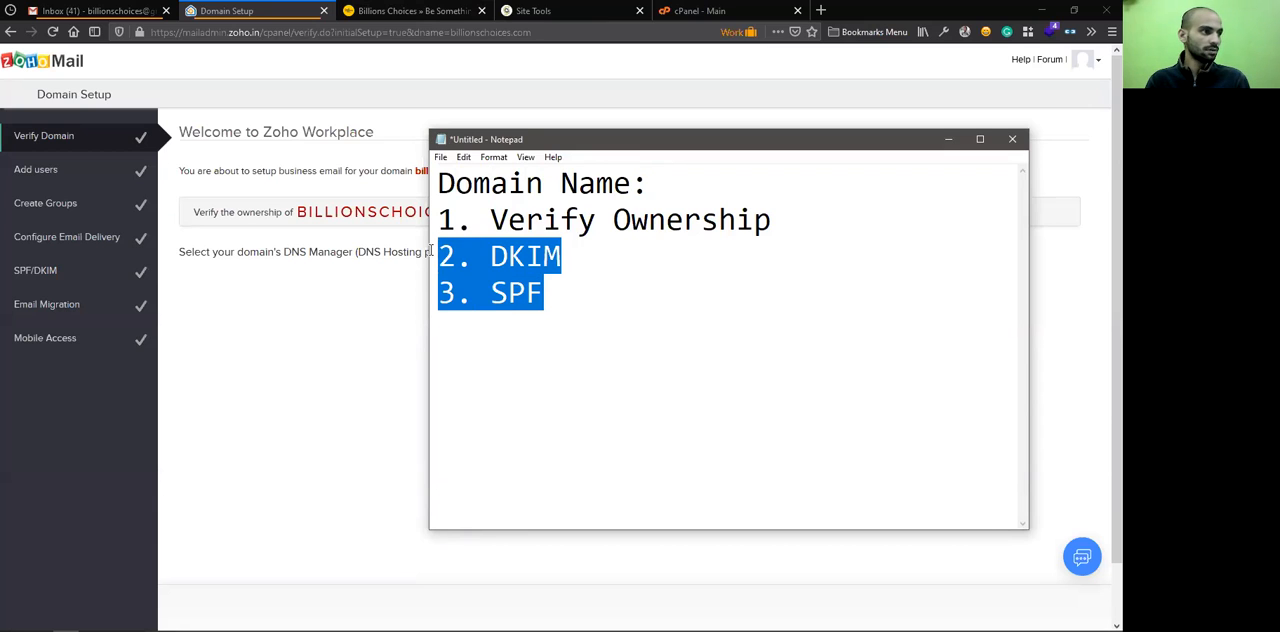
drag(807, 213, 444, 226)
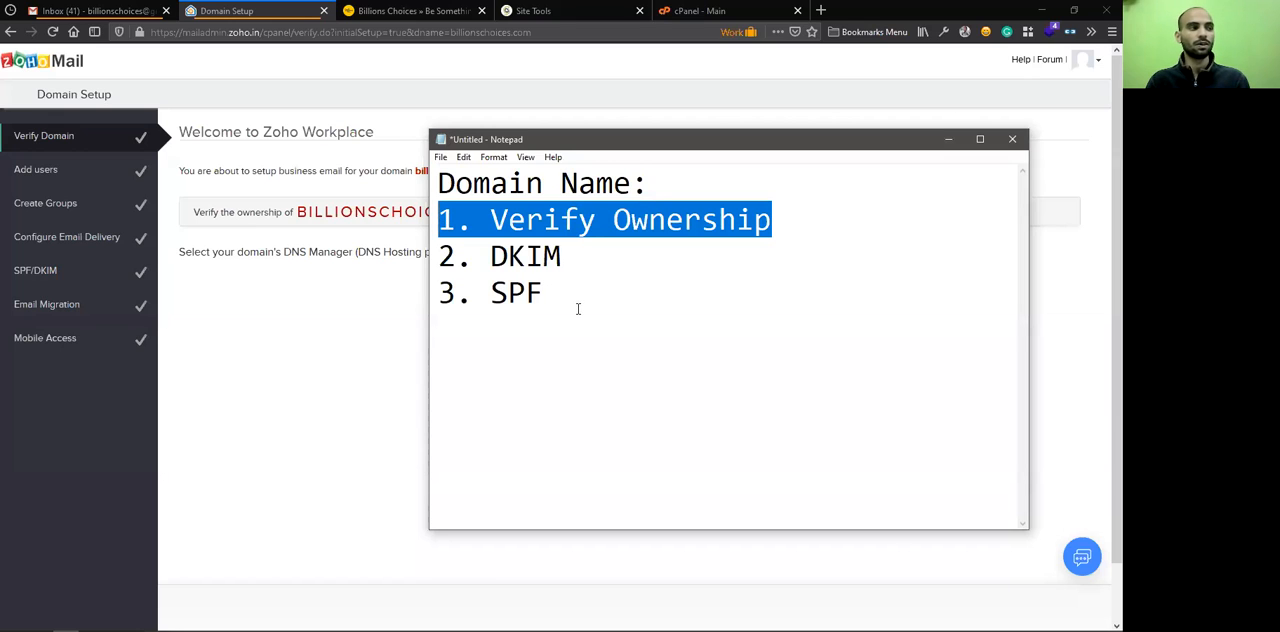
click(624, 314)
drag(624, 314, 445, 256)
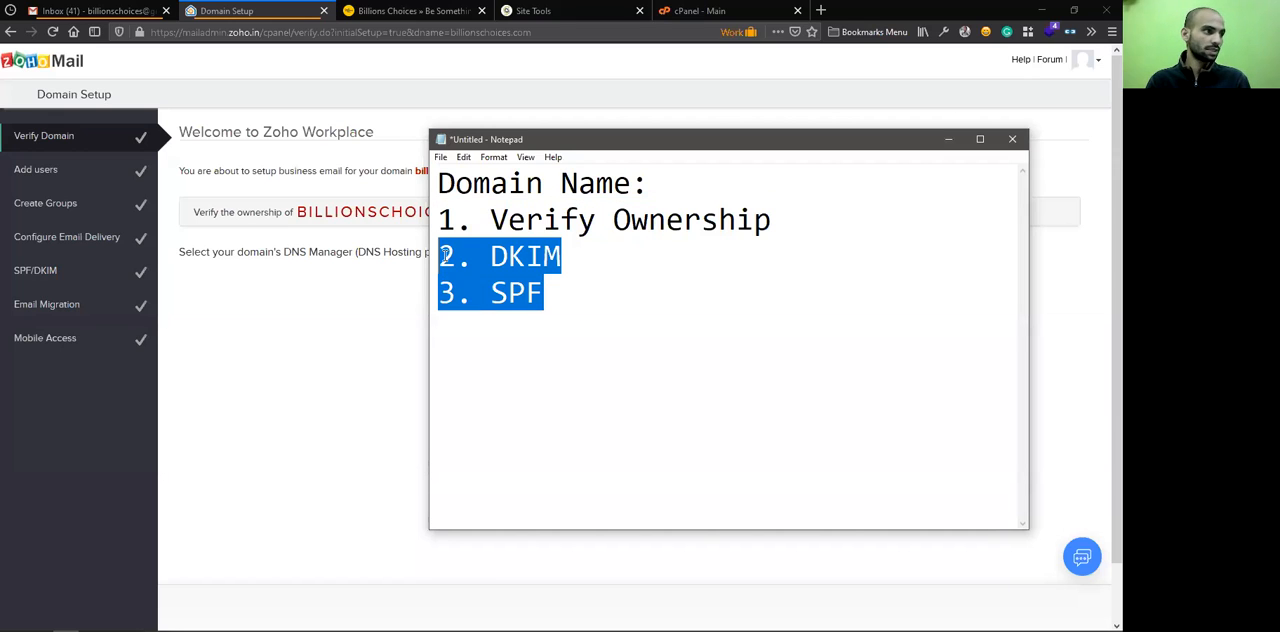
click(445, 256)
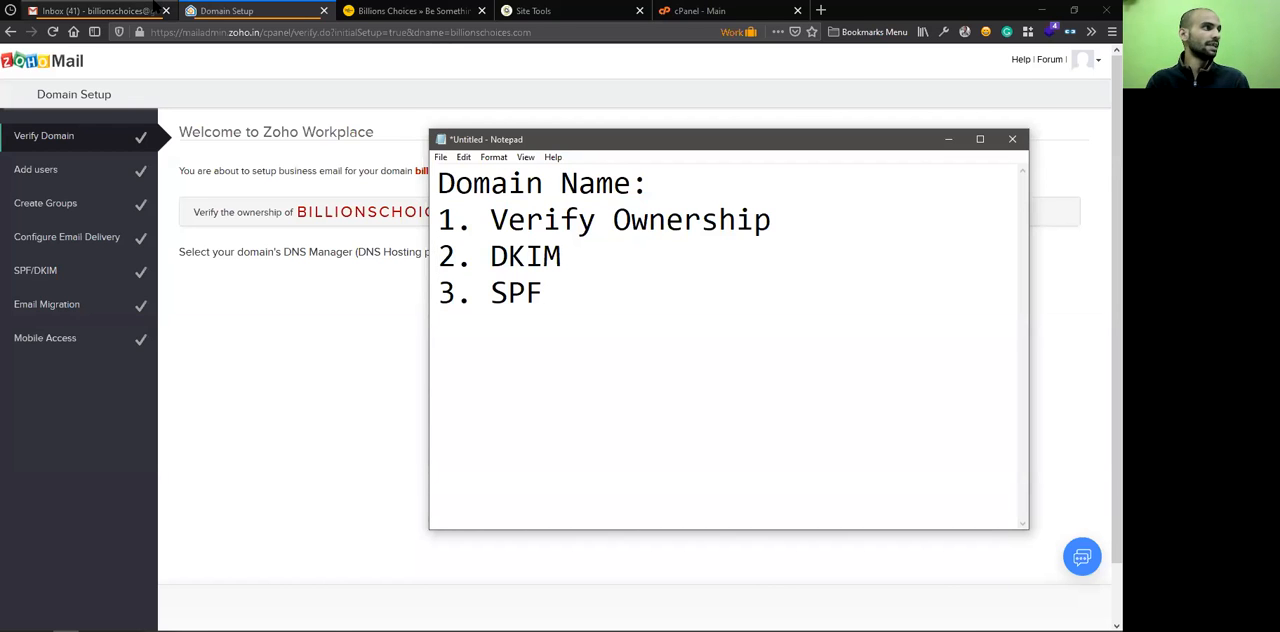
- Look through the Gmail inbox, the Zoho domain setup page and cPanel, and return to the Notepad list
click(95, 10)
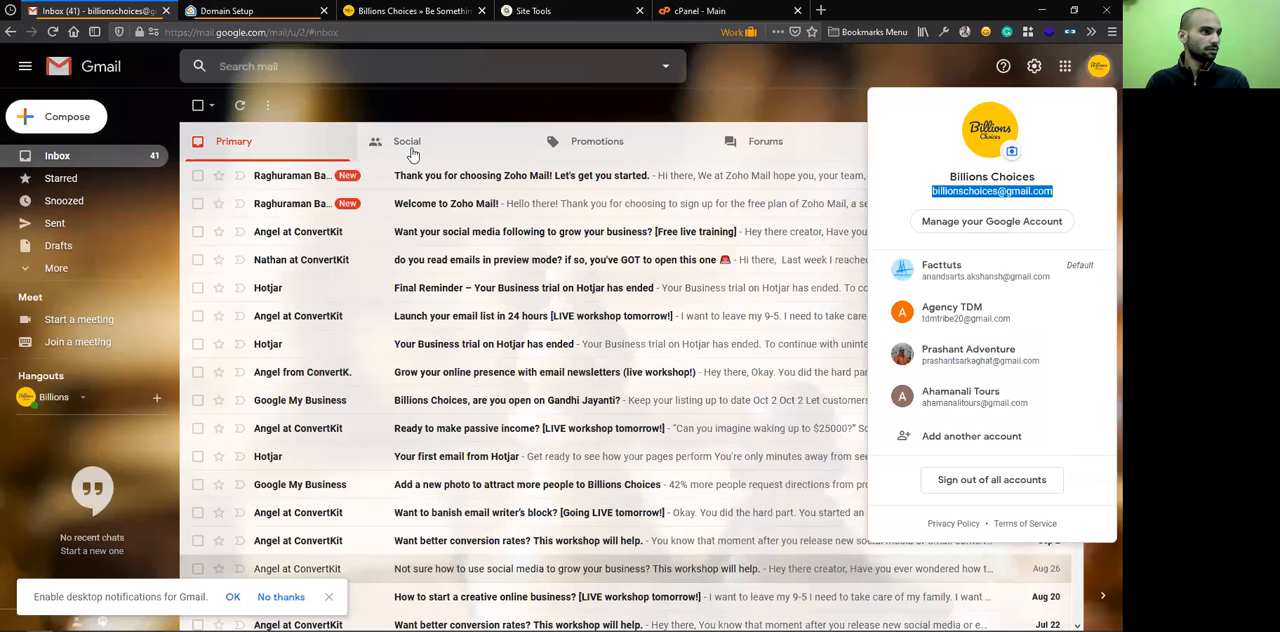
click(1096, 70)
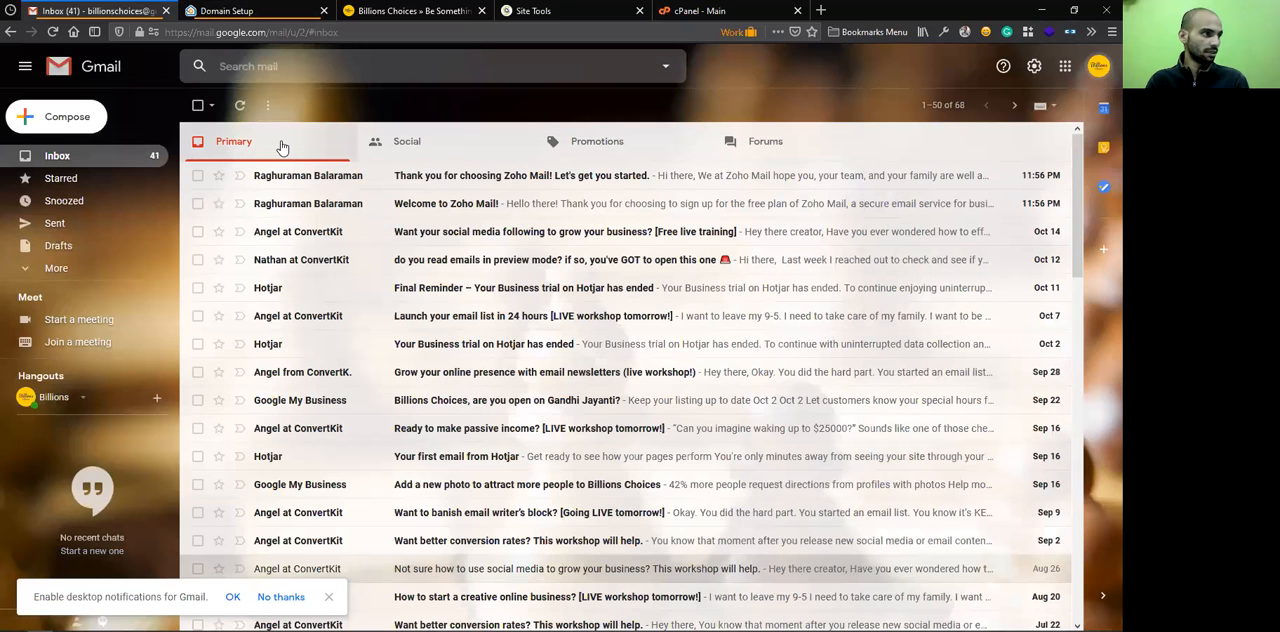
key(ctrl+shift+Tab)
key(ctrl+shift+Tab)
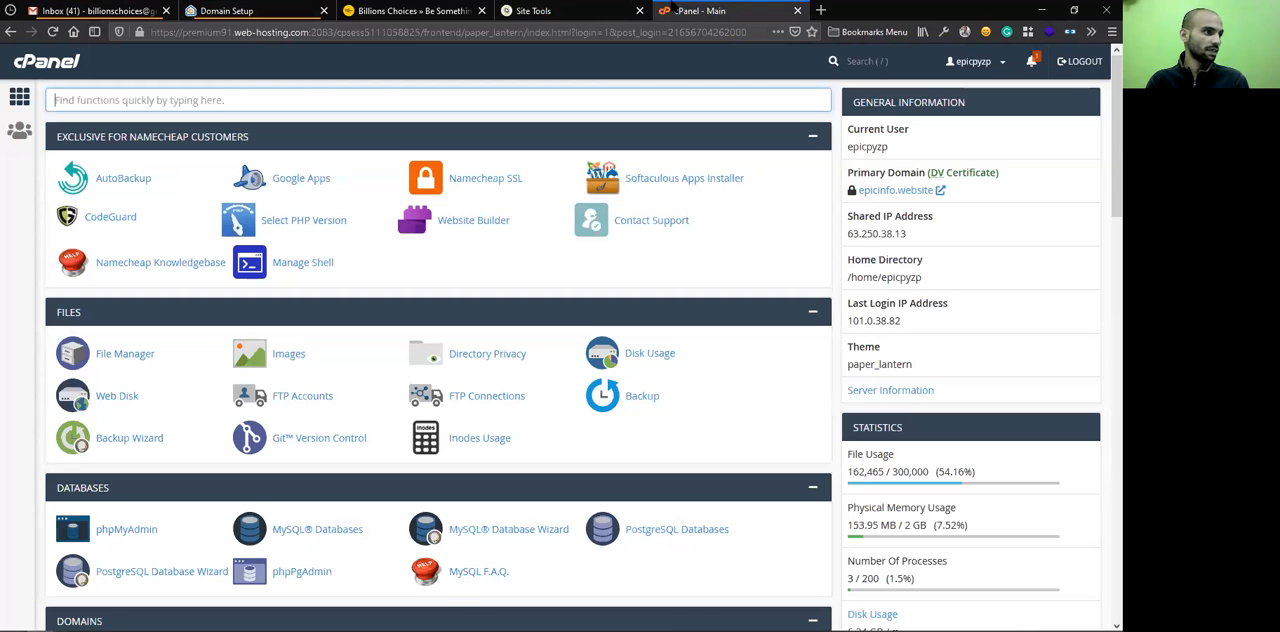
click(249, 10)
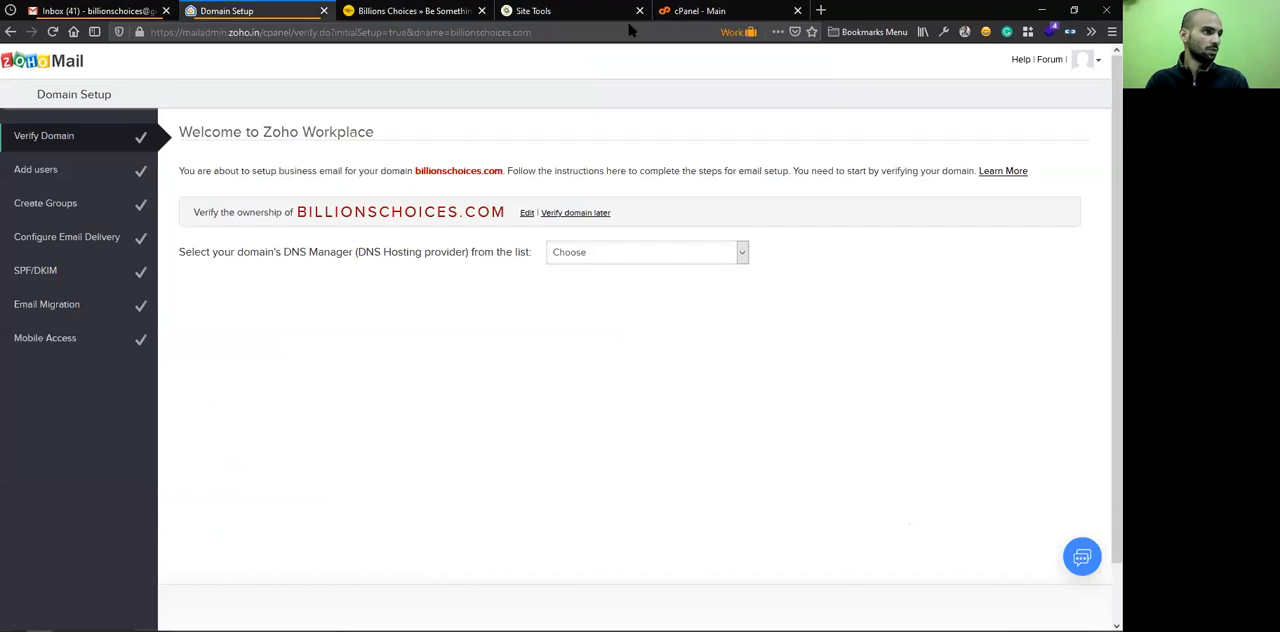
click(727, 10)
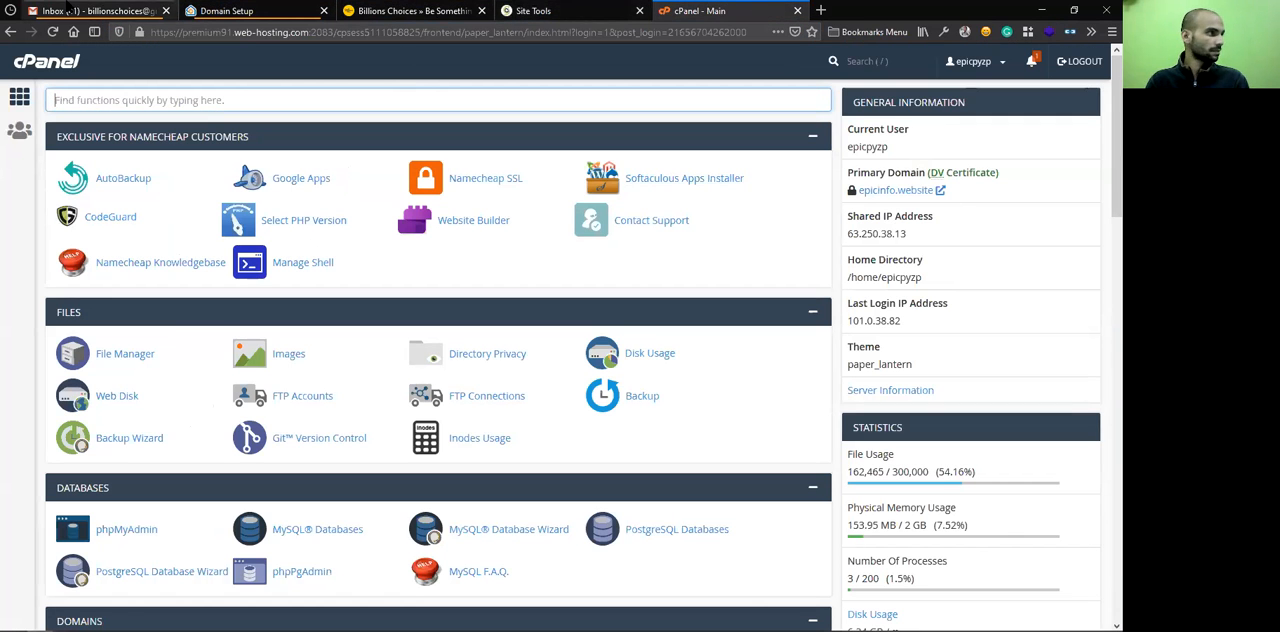
click(100, 10)
click(720, 12)
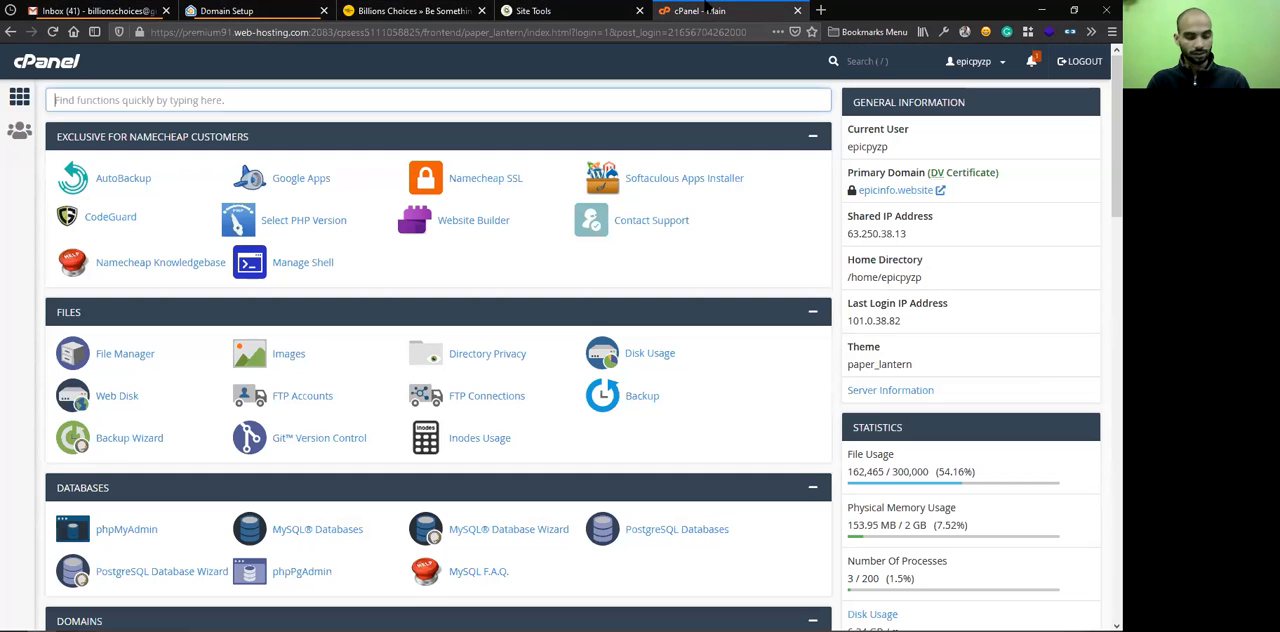
key(alt+Tab)
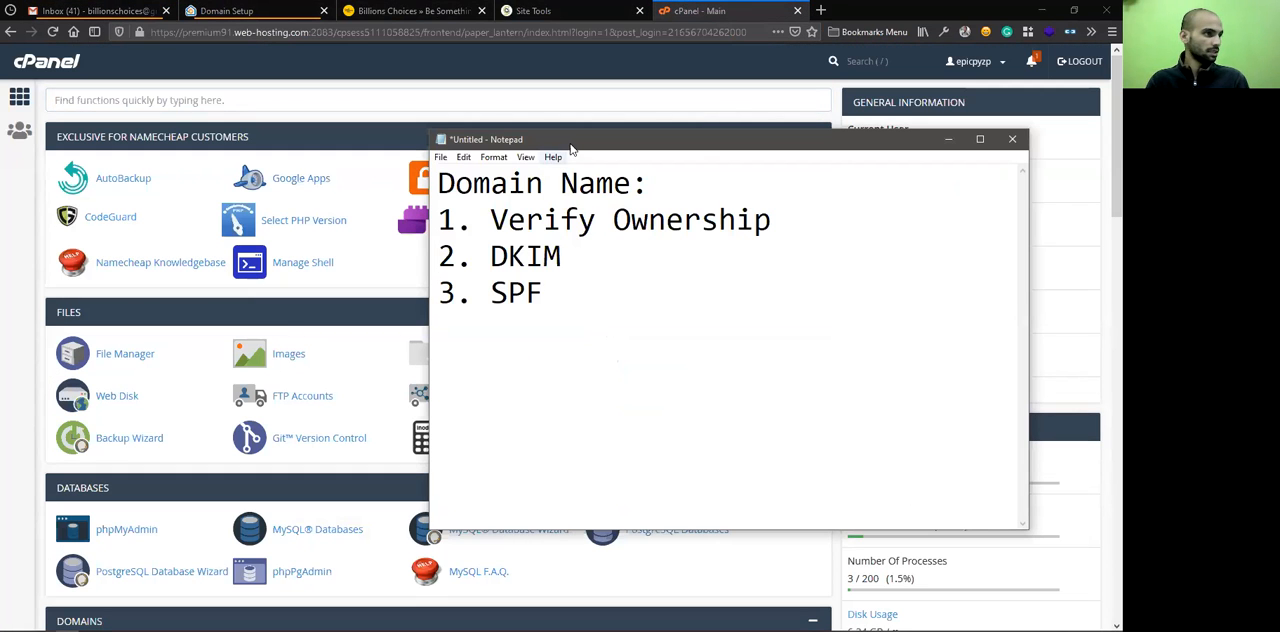
- Move the notes window aside and highlight the DKIM and SPF items to point them out
drag(556, 140, 230, 76)
drag(261, 222, 113, 191)
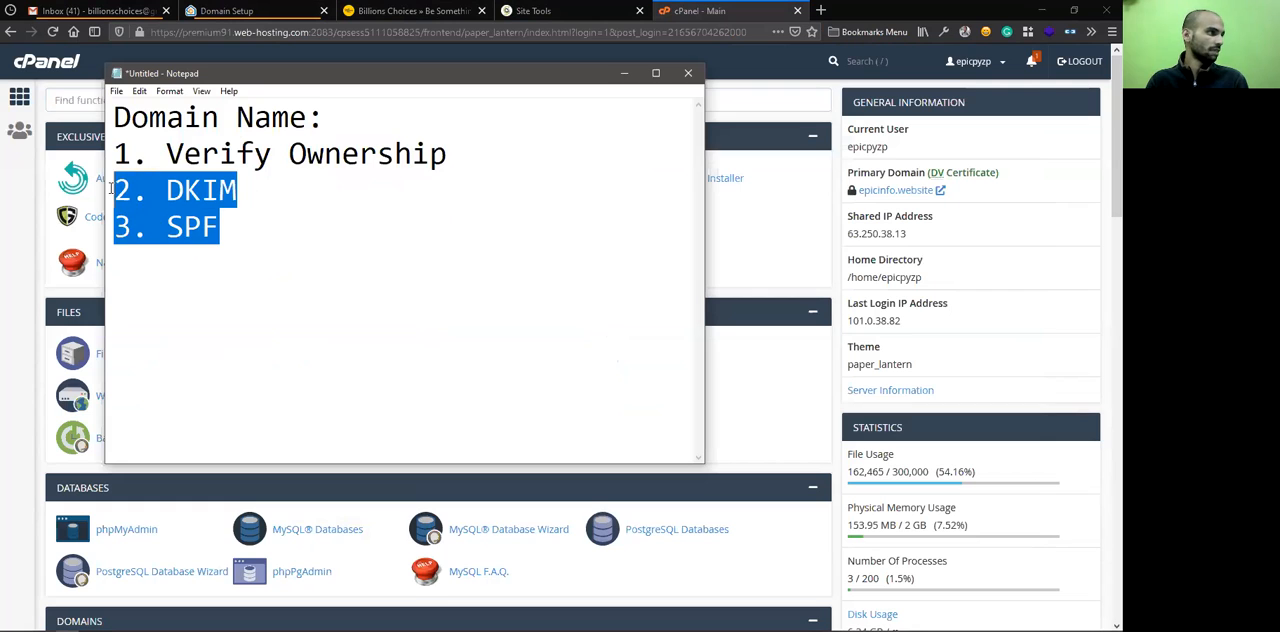
click(298, 247)
drag(220, 230, 113, 191)
- Look at the Gmail inbox, cPanel and SiteGround Site Tools, and return to the Notepad list
click(95, 10)
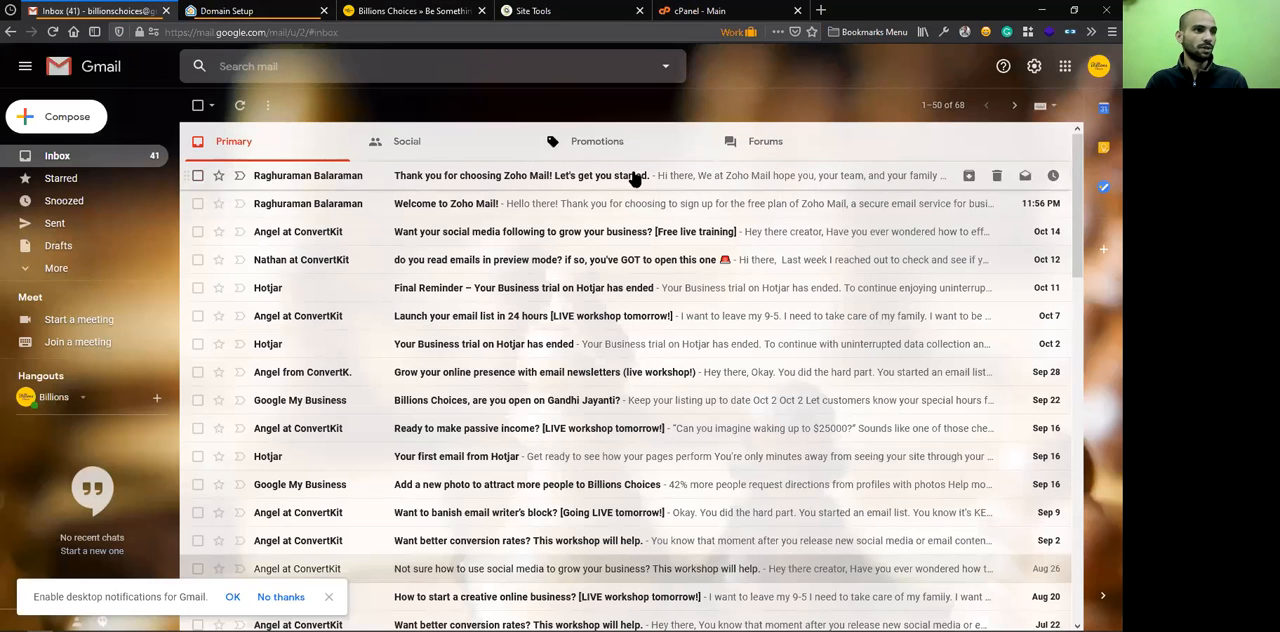
click(711, 10)
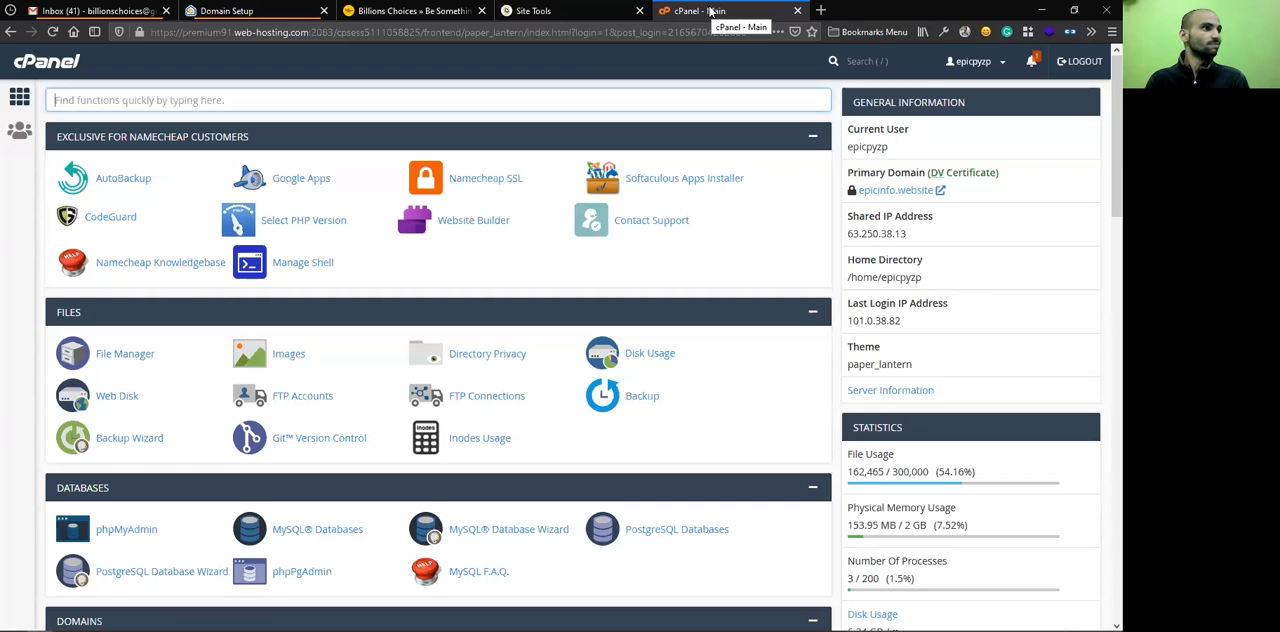
click(565, 10)
click(700, 10)
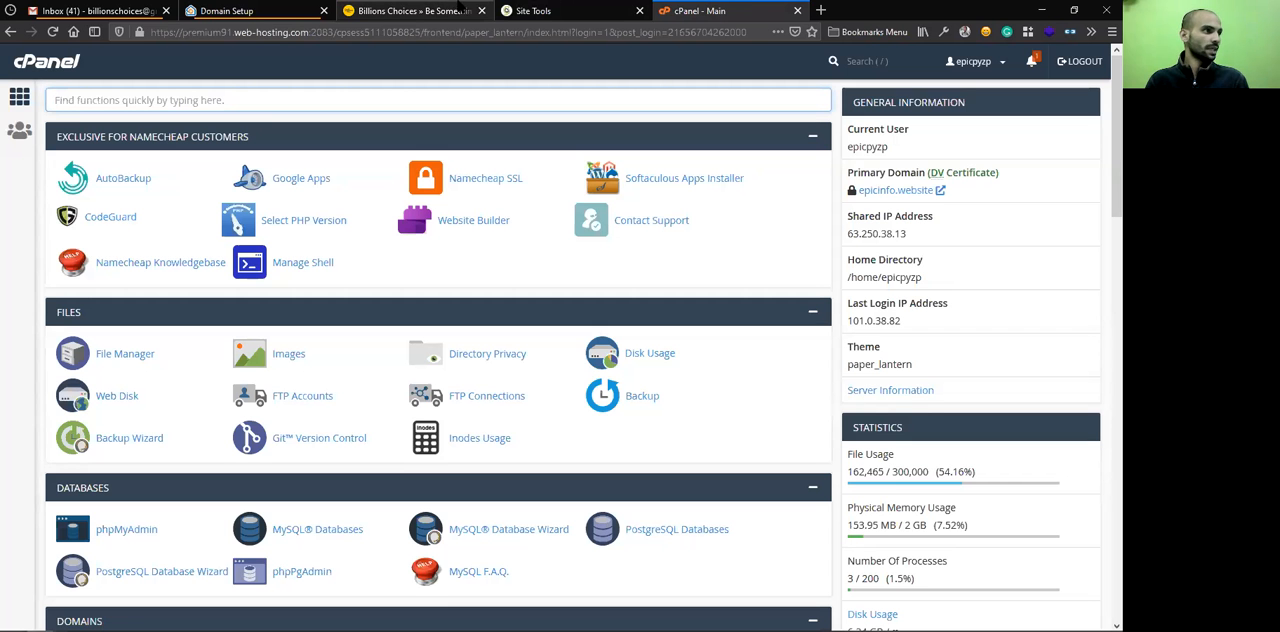
key(alt+Tab)
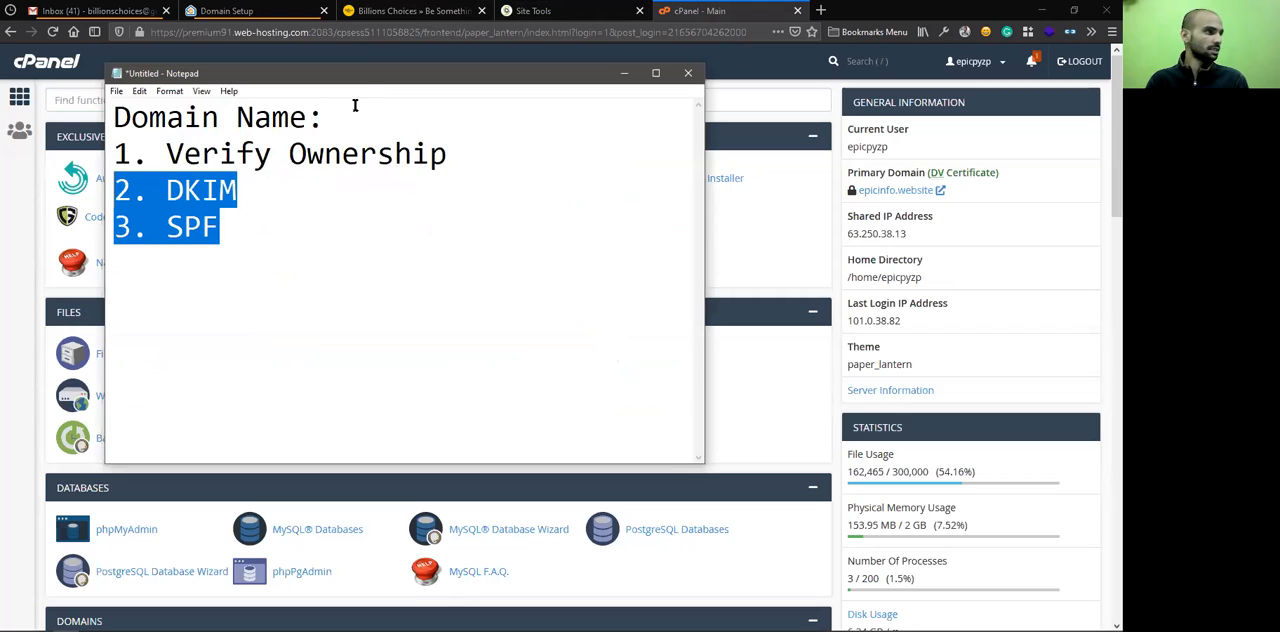
- Add the line "DNS Records" to the notes, separated from the numbered list by a blank line
click(290, 187)
drag(292, 258, 81, 167)
click(273, 256)
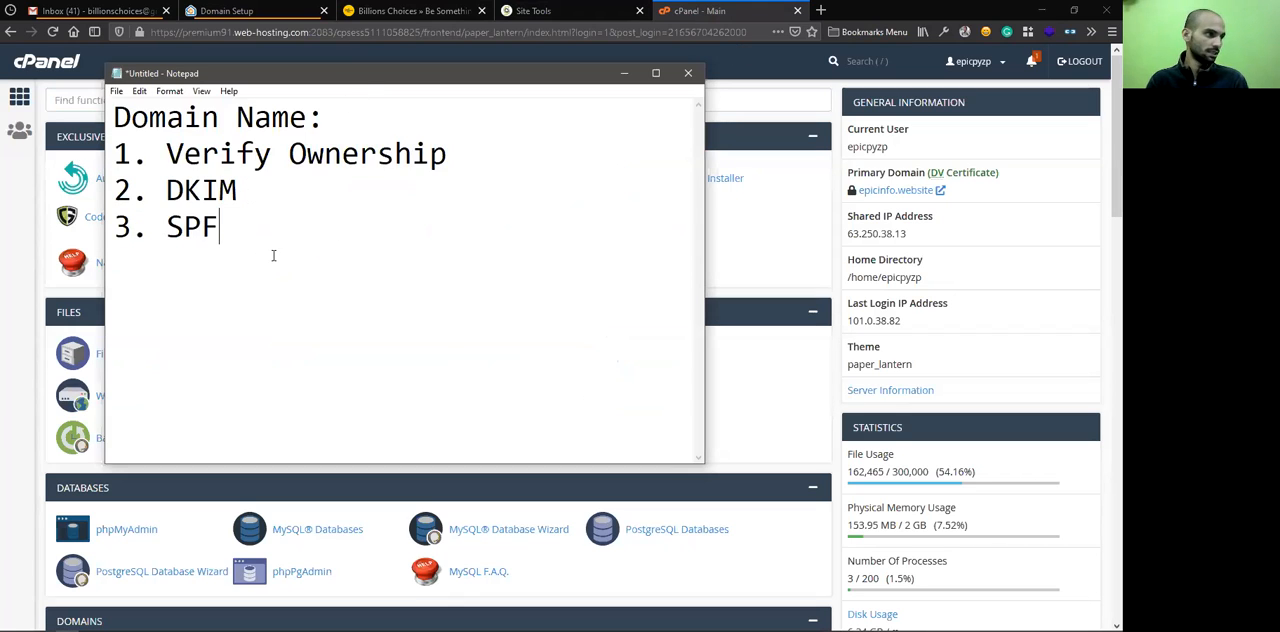
key(Return)
key(Return)
key(Return)
text(DNS Records)
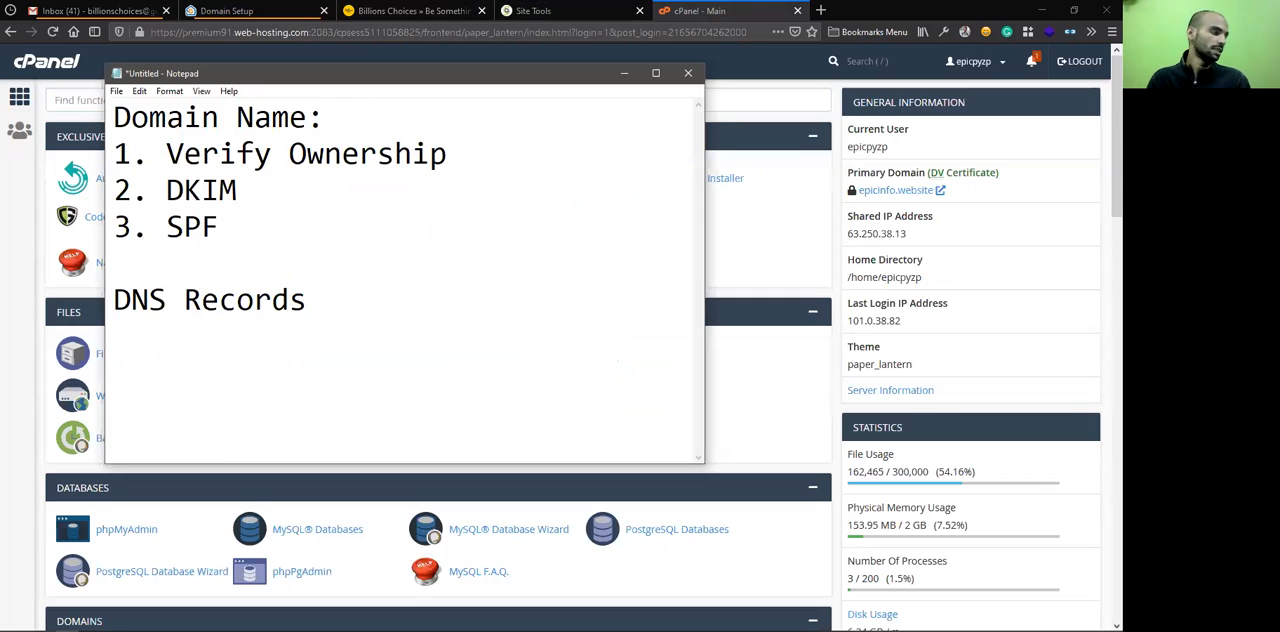
- On the Zoho domain setup page, set the DNS manager for billionschoices.com to "Others.."
key(alt+Tab)
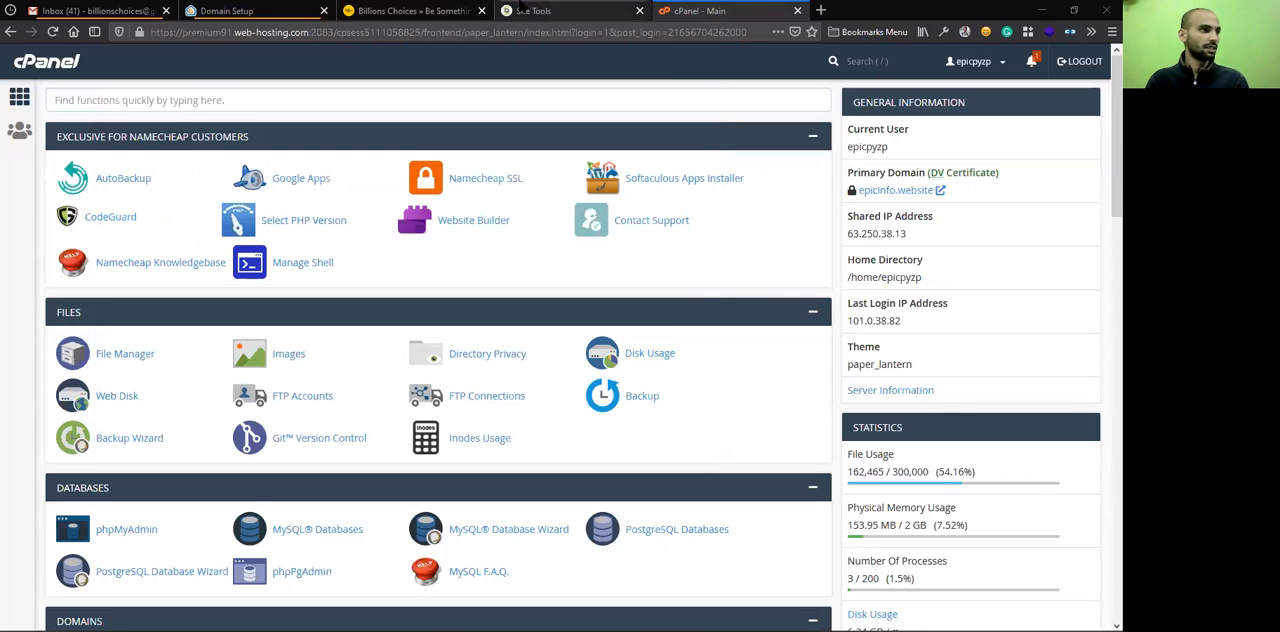
key(ctrl+Page_Up)
key(ctrl+Page_Up)
key(ctrl+Page_Up)
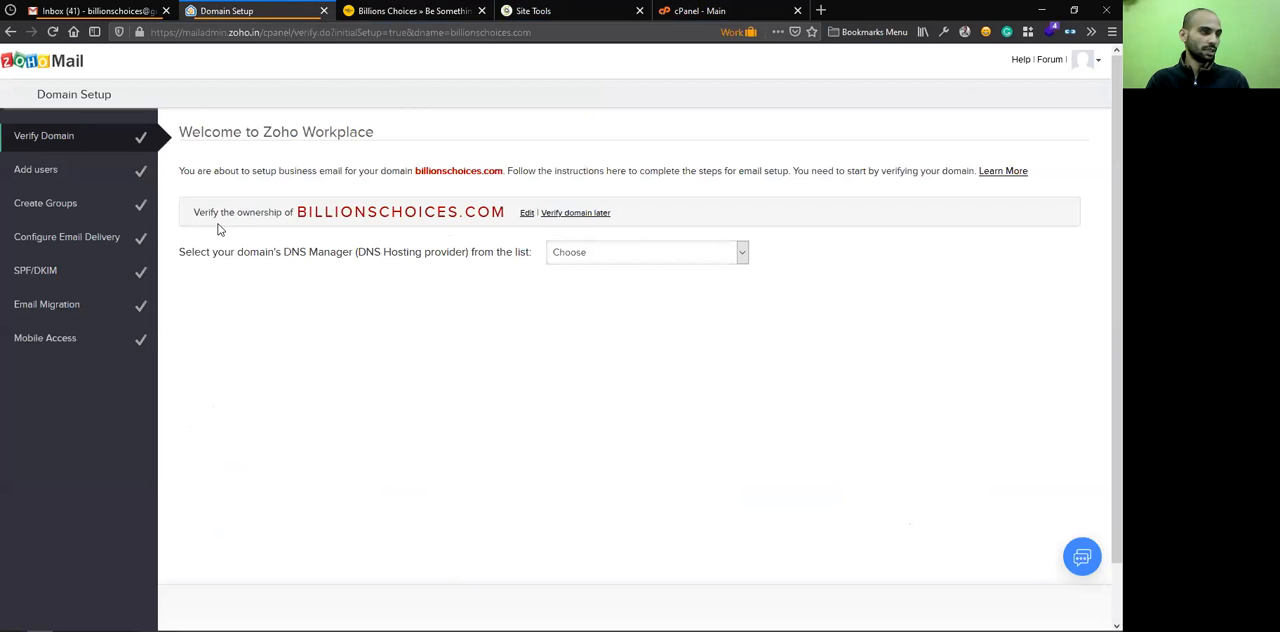
click(605, 256)
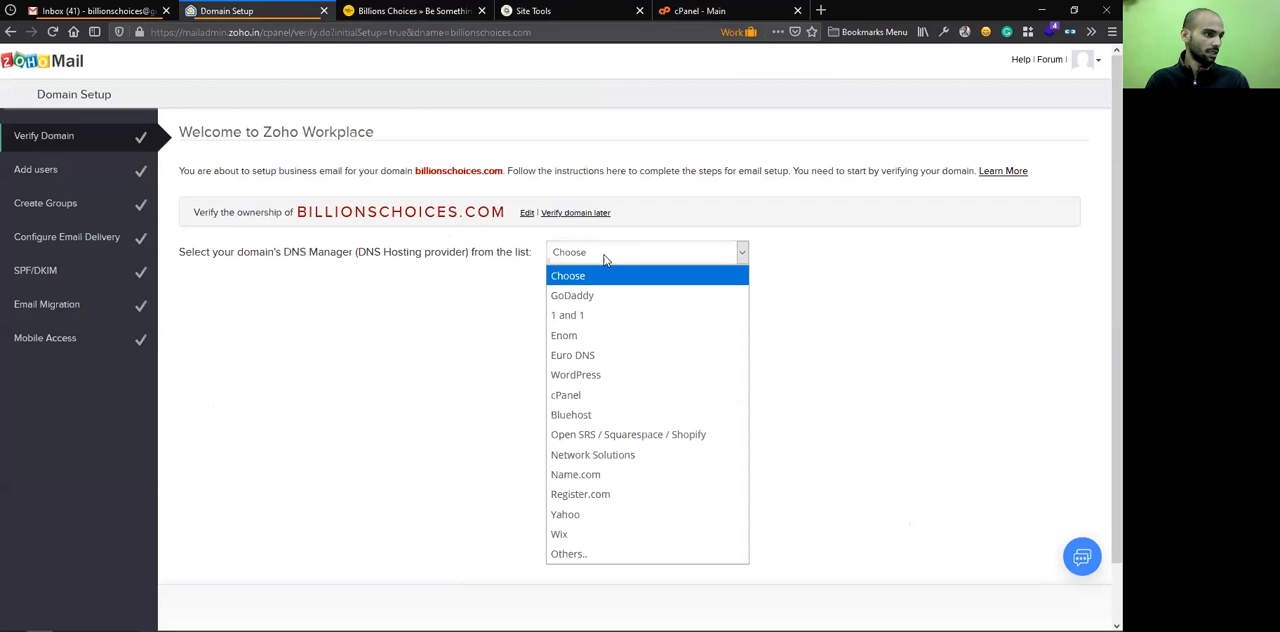
click(604, 252)
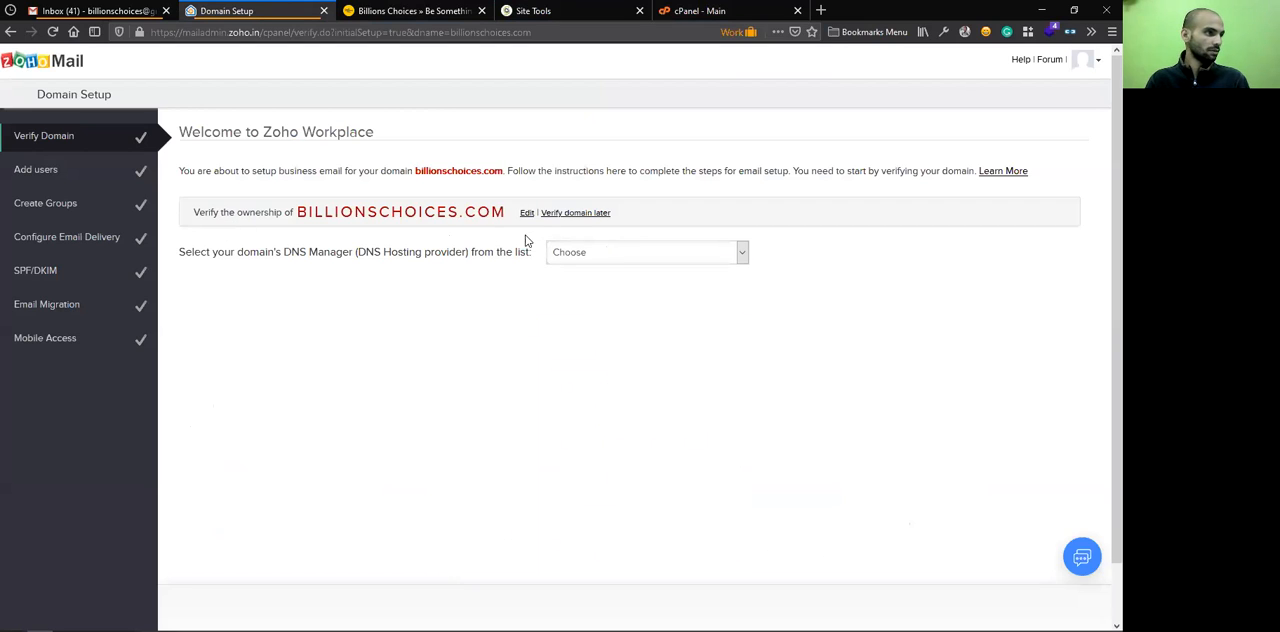
click(592, 256)
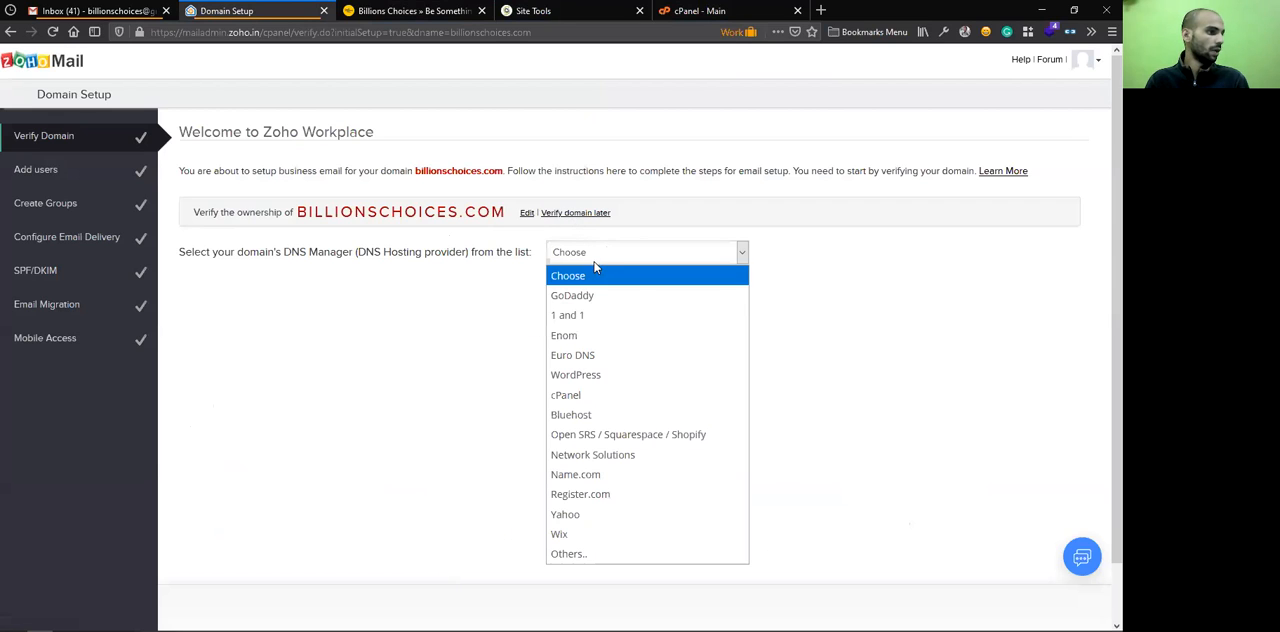
click(592, 556)
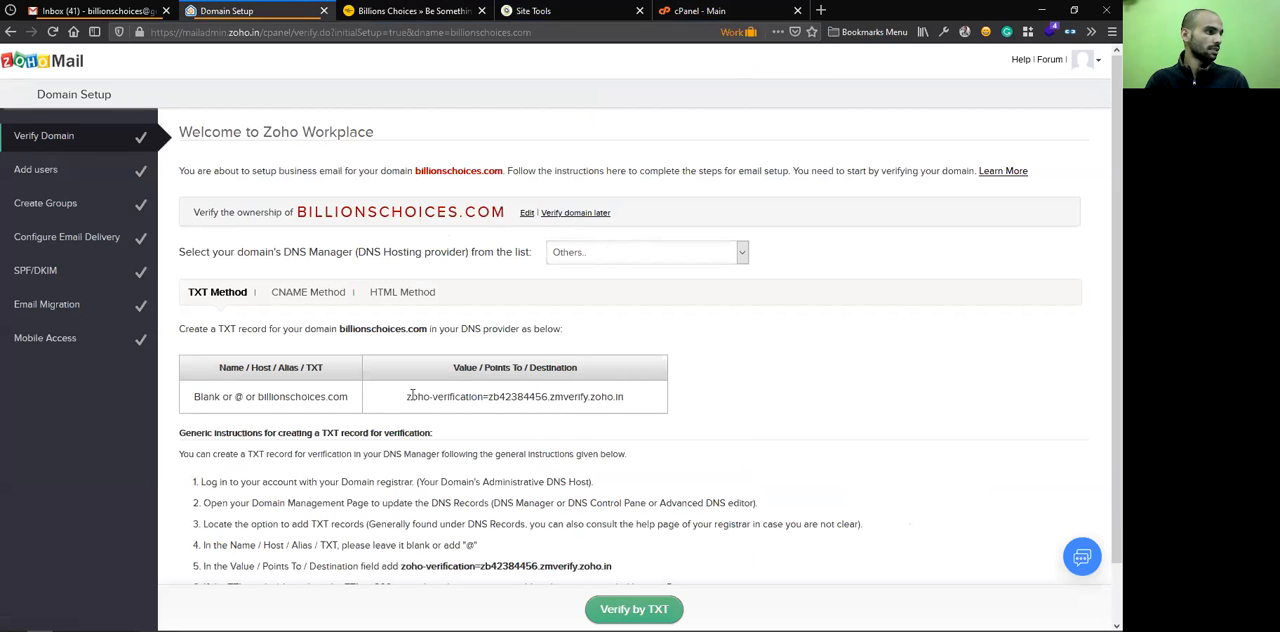
- Compare the CNAME and HTML verification methods, return to the TXT method and highlight "DNS provider" in its instructions
click(287, 297)
click(229, 297)
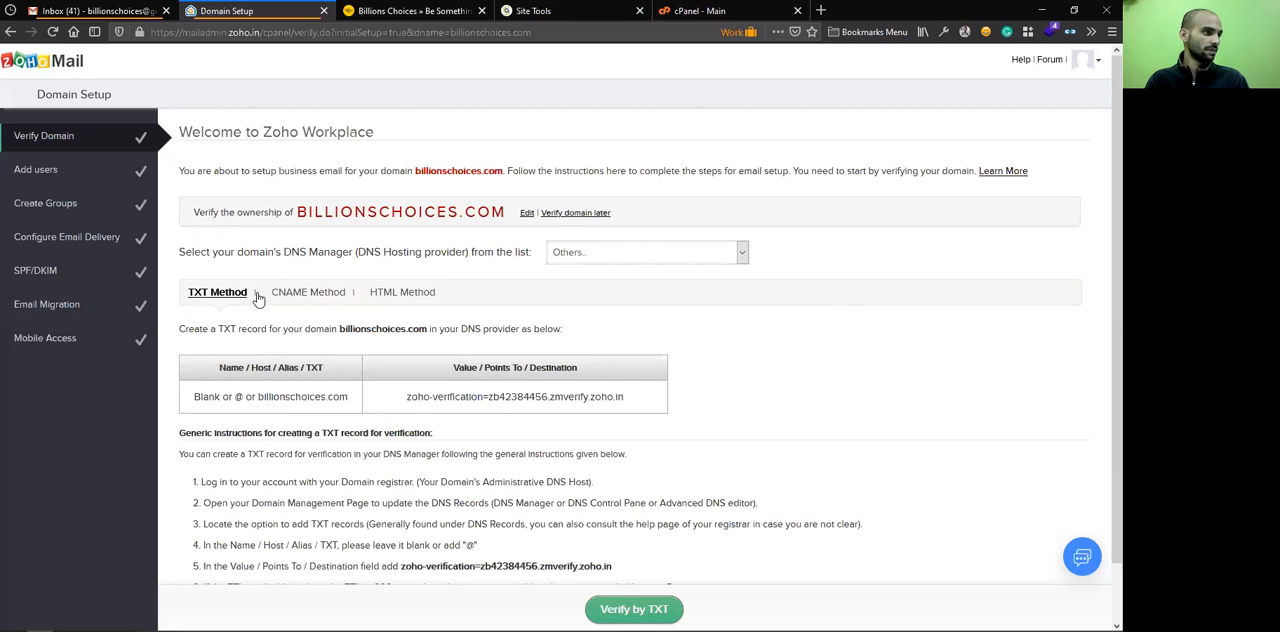
click(400, 293)
click(228, 297)
scroll(246, 308, down, 1)
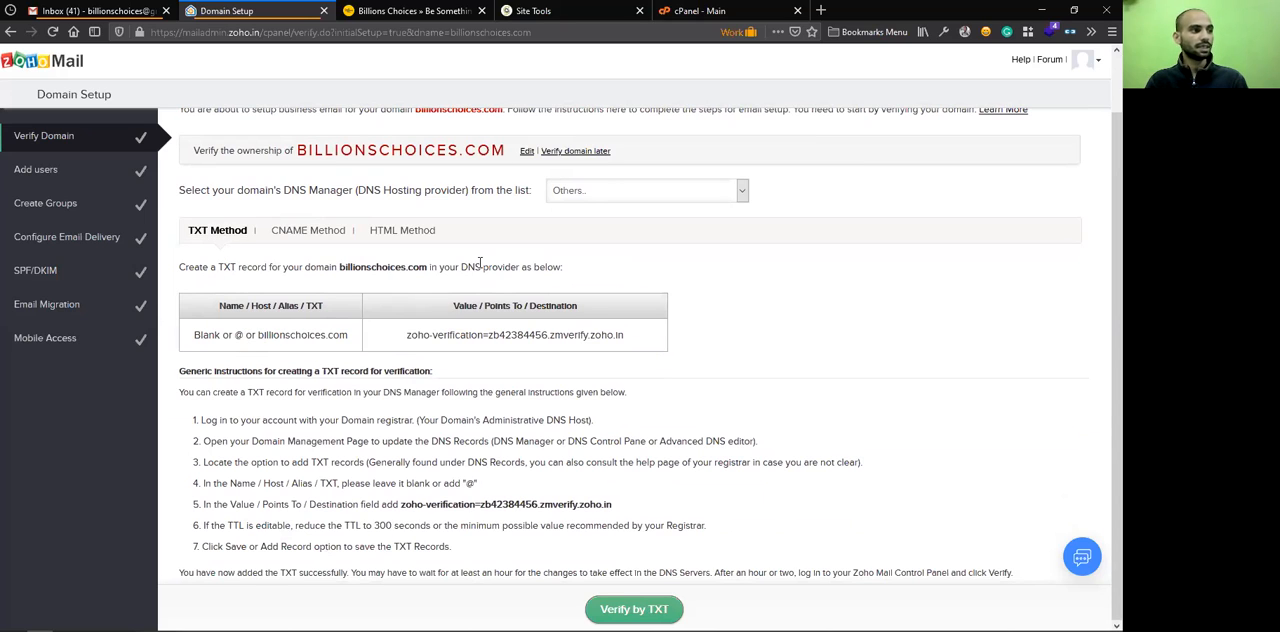
drag(463, 267, 522, 263)
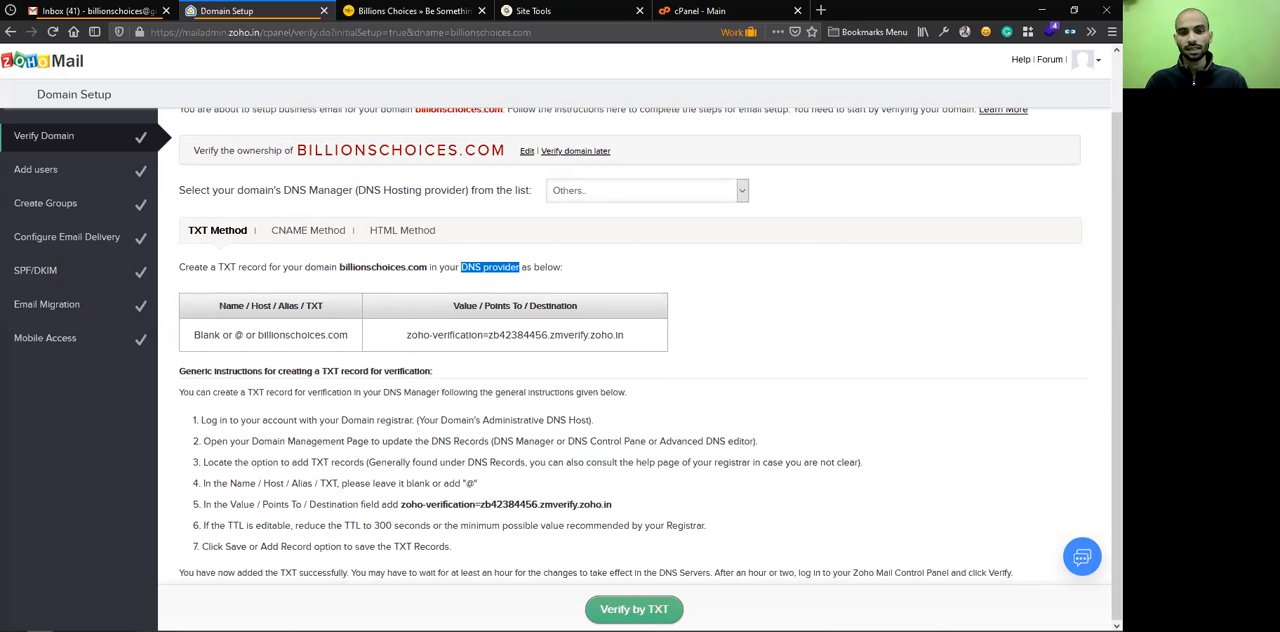
- In Notepad, add the line "Hosting: Cpanel" below the DNS Records heading, leaving a blank line between them
key(alt+Tab)
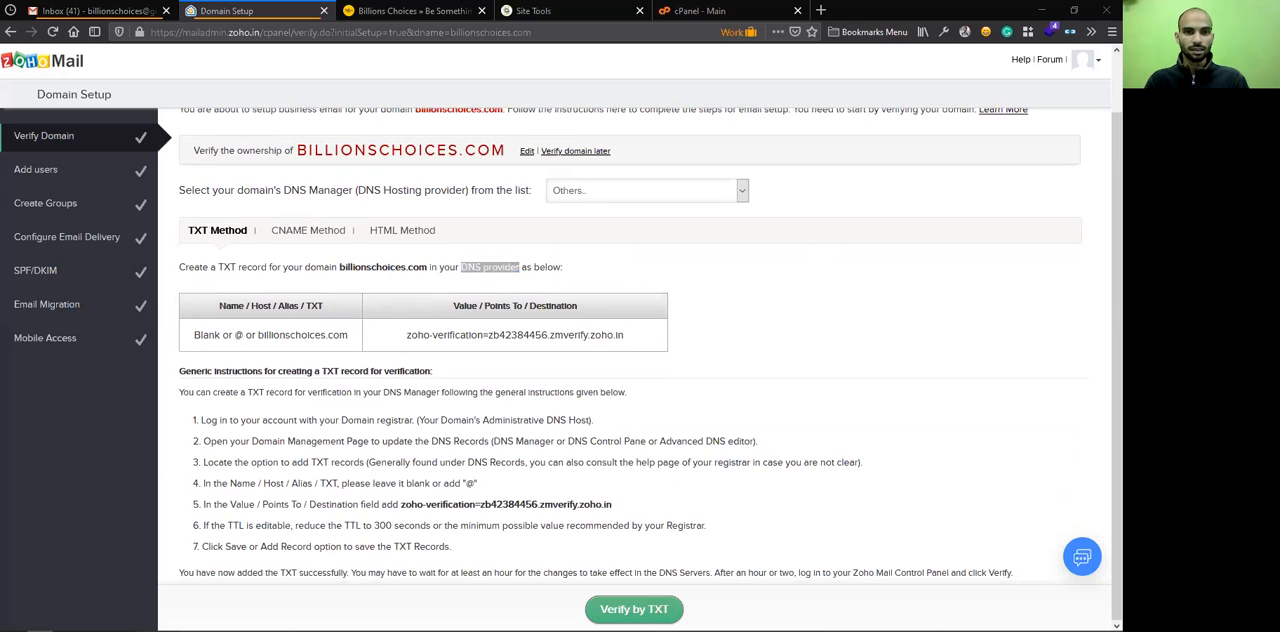
key(alt+Tab)
key(Return)
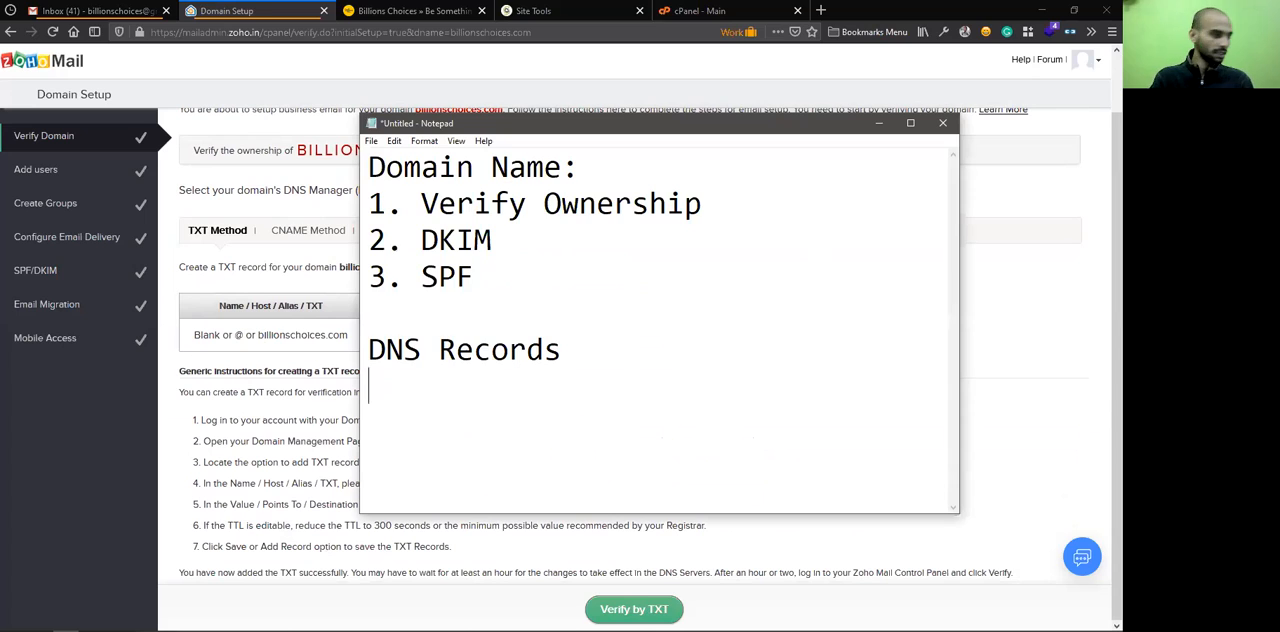
text(H)
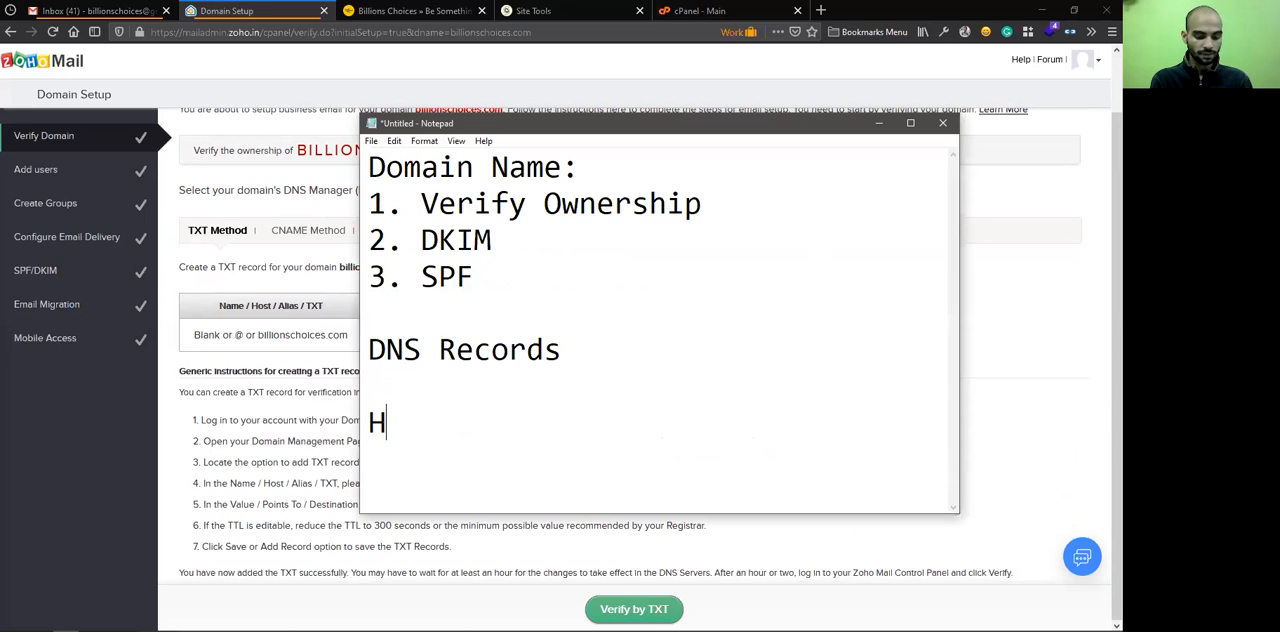
text(osti)
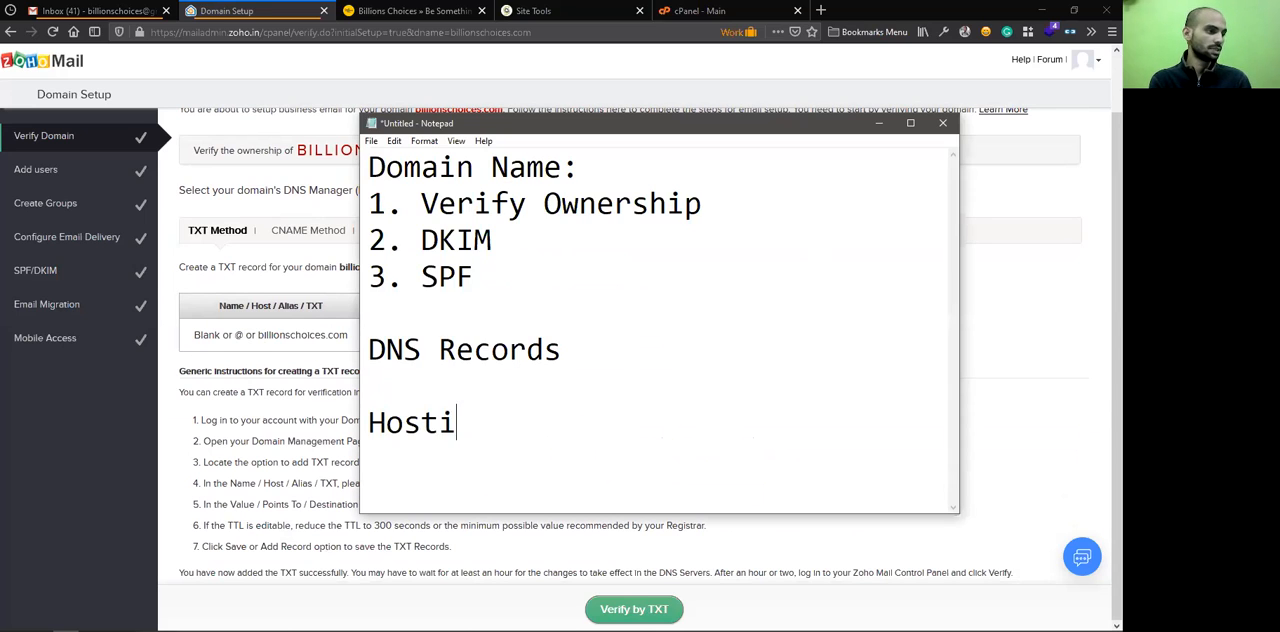
text(ng: Cpanel)
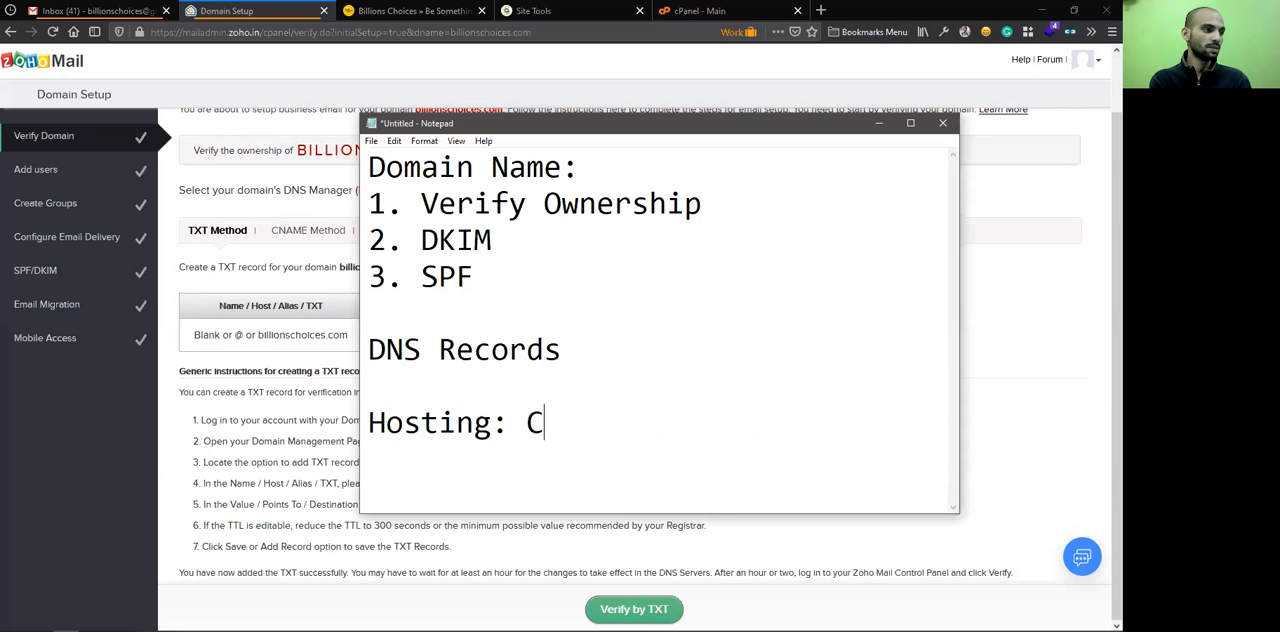
key(Return)
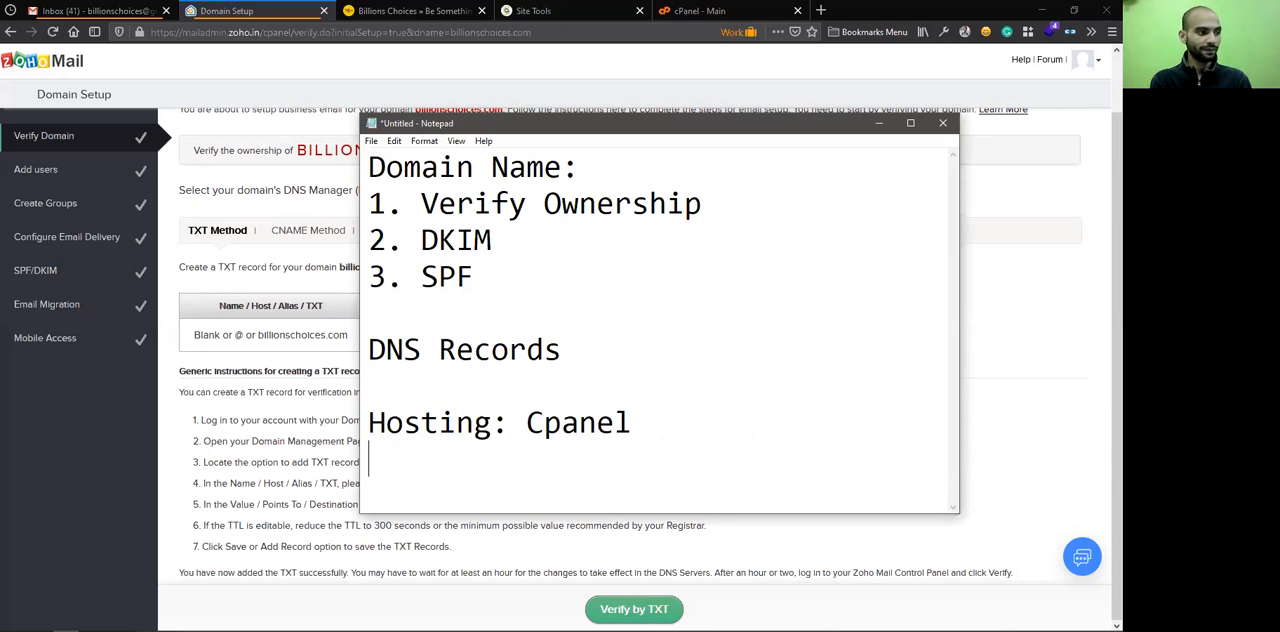
- Add the line "Cloudflare: Cloudflare" below the Hosting line in the notes
text(Cl)
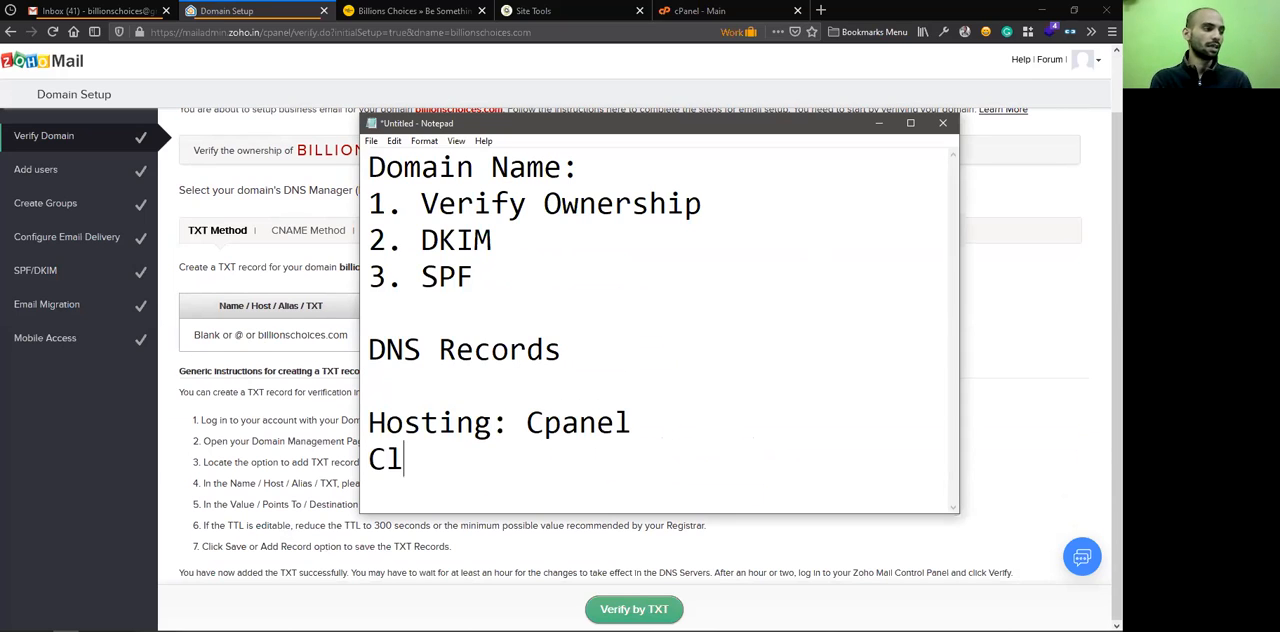
text(oudfla)
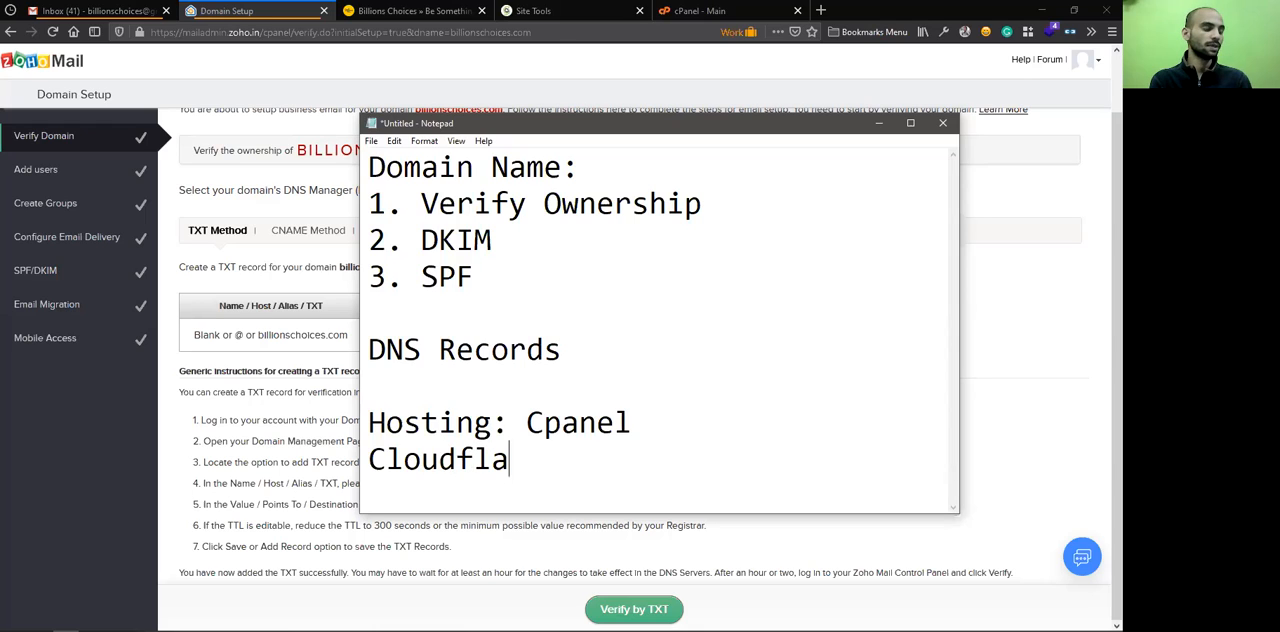
text(re: Cloufla)
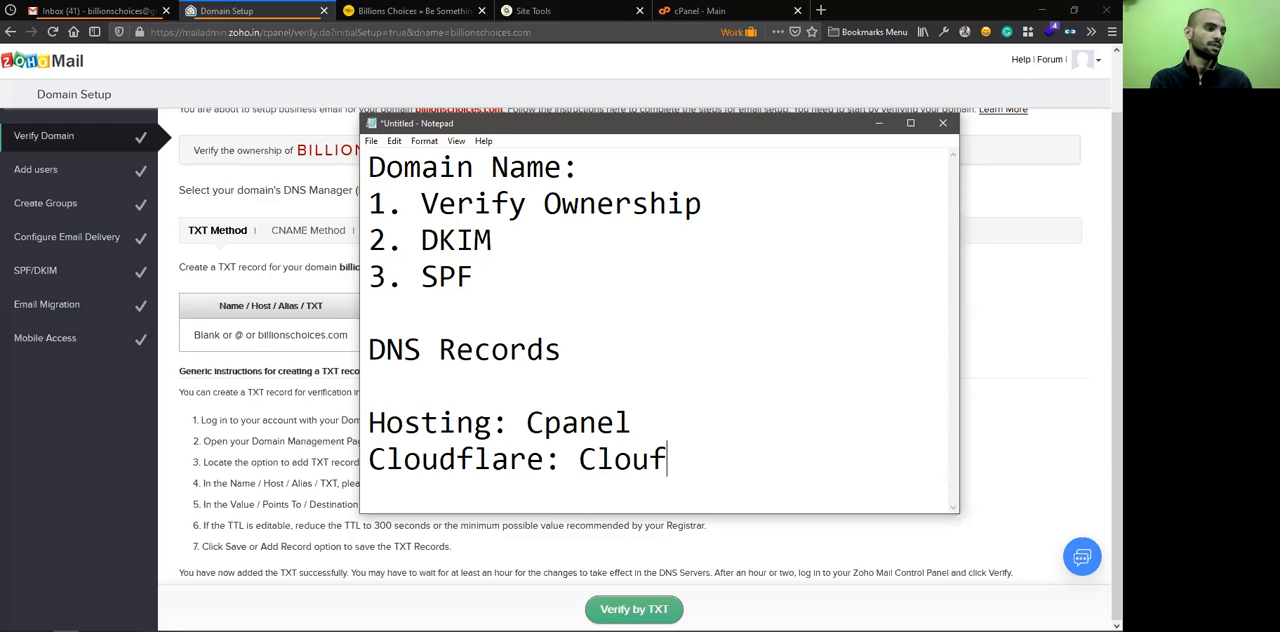
key(BackSpace)
key(BackSpace)
key(BackSpace)
text(dl)
key(BackSpace)
text(frl)
key(BackSpace)
key(BackSpace)
text(lare)
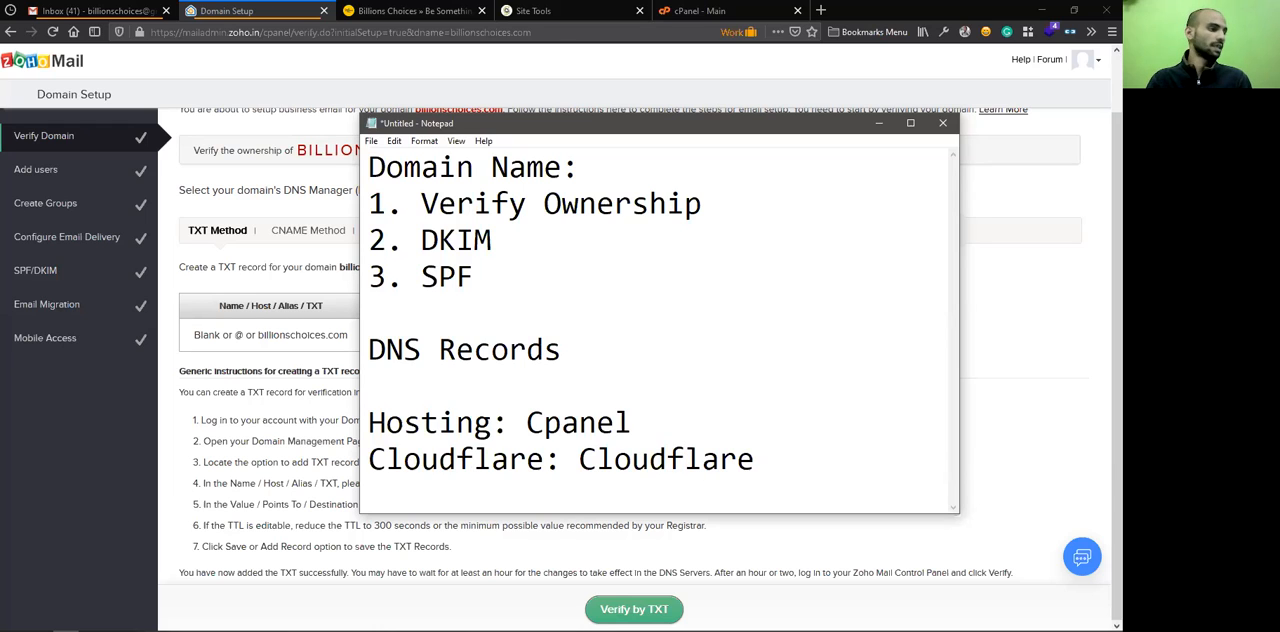
- Put the notes away and view the SiteGround Site Tools dashboard for billionschoices.com
click(878, 123)
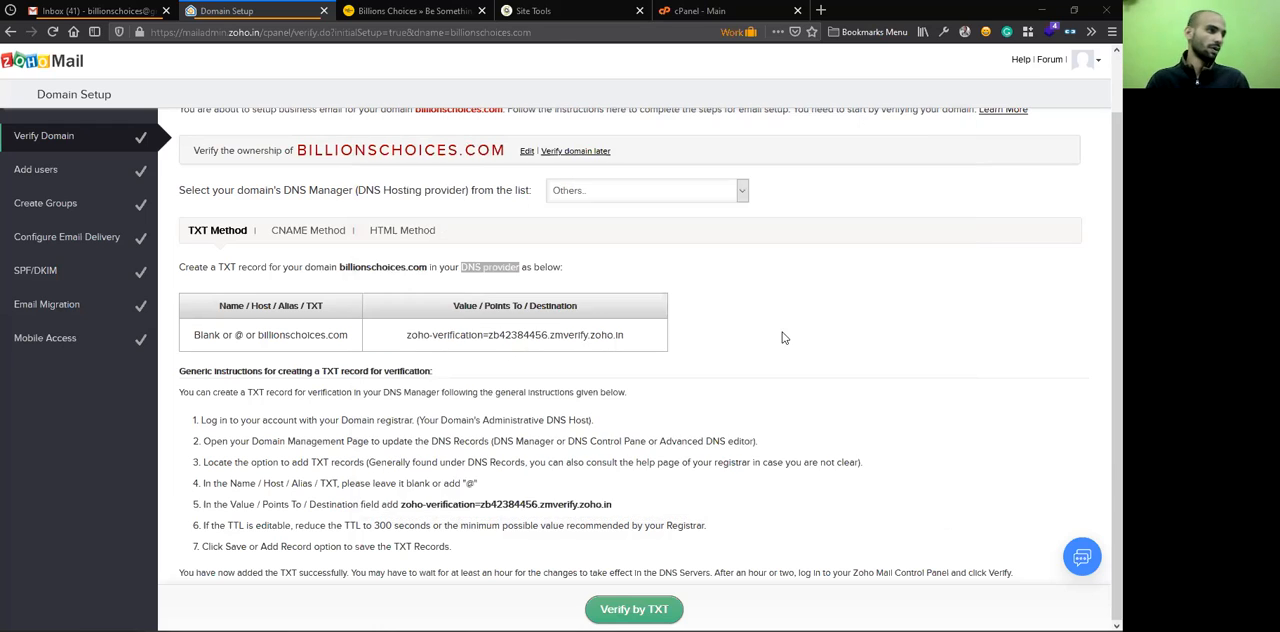
click(588, 18)
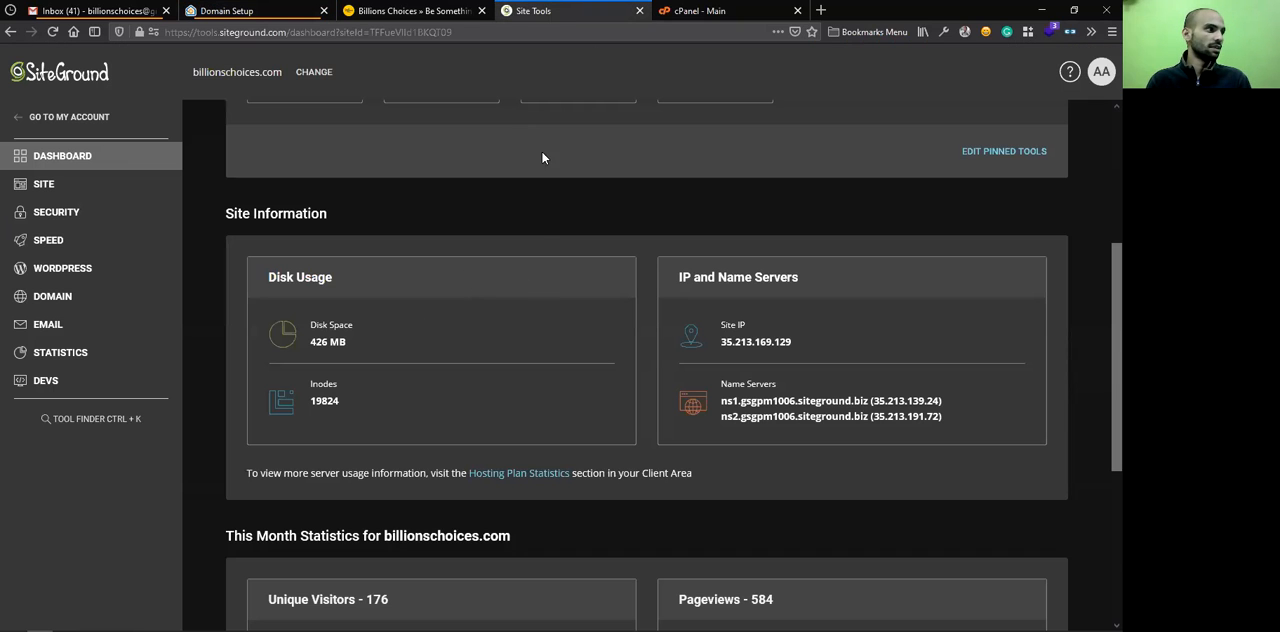
scroll(762, 284, up, 5)
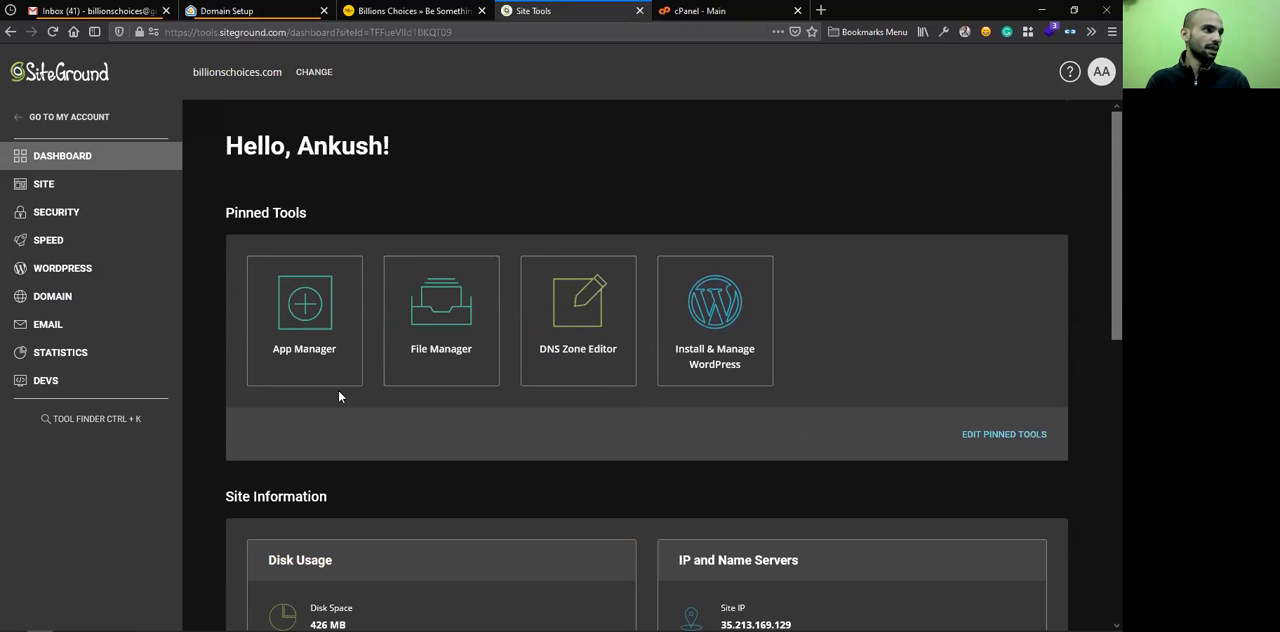
- In cPanel, search for "DNS", open the Zone Editor and look through its list of domains
click(750, 10)
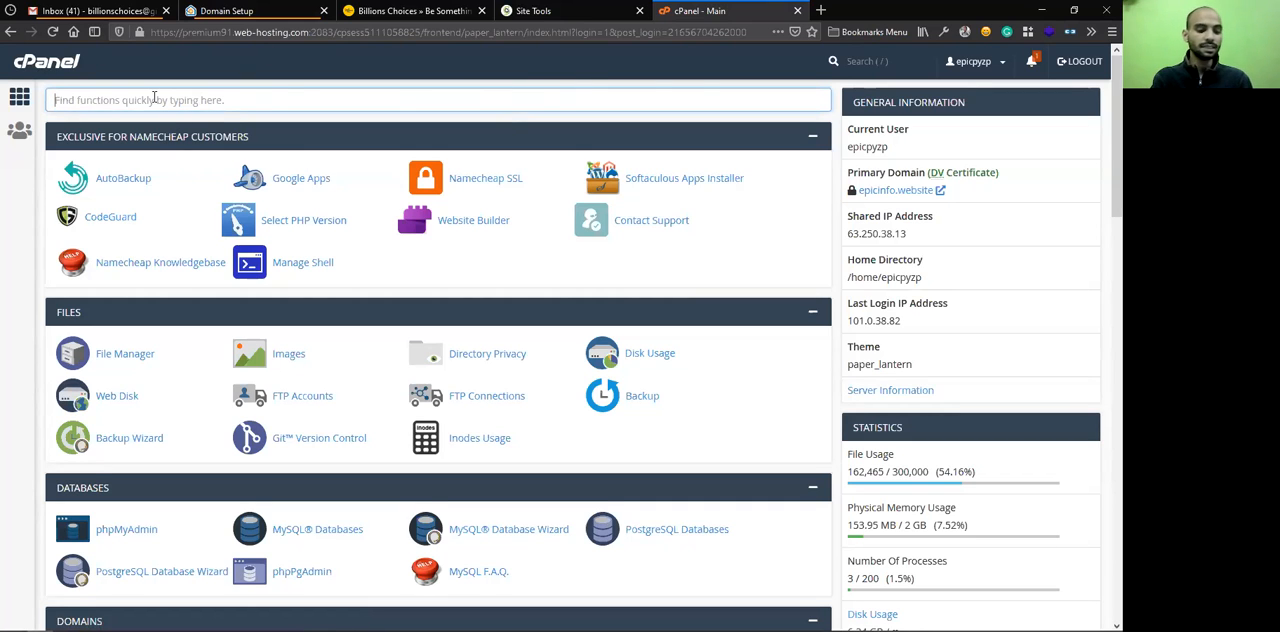
text(DNS)
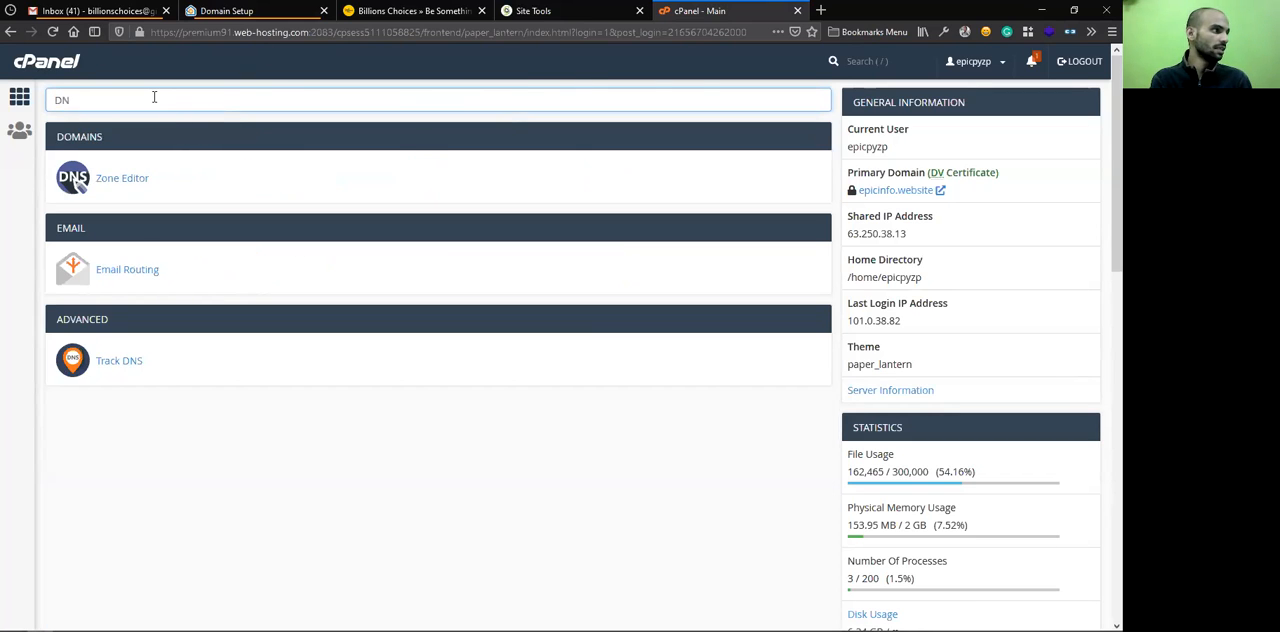
click(118, 180)
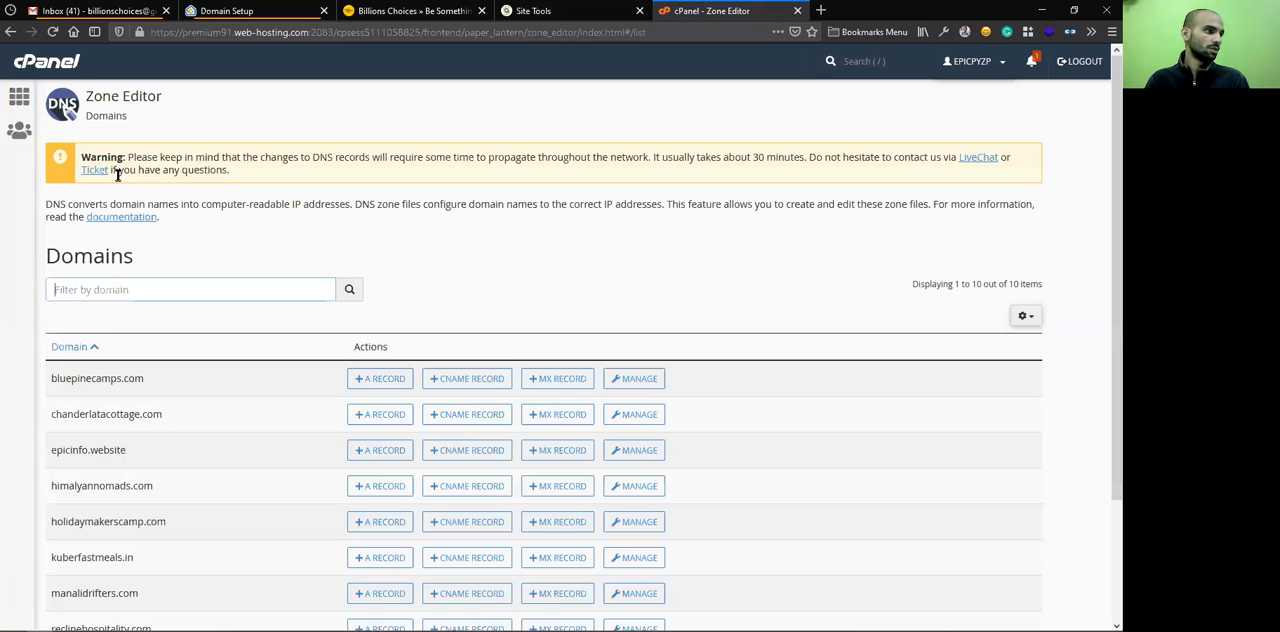
scroll(180, 363, down, 3)
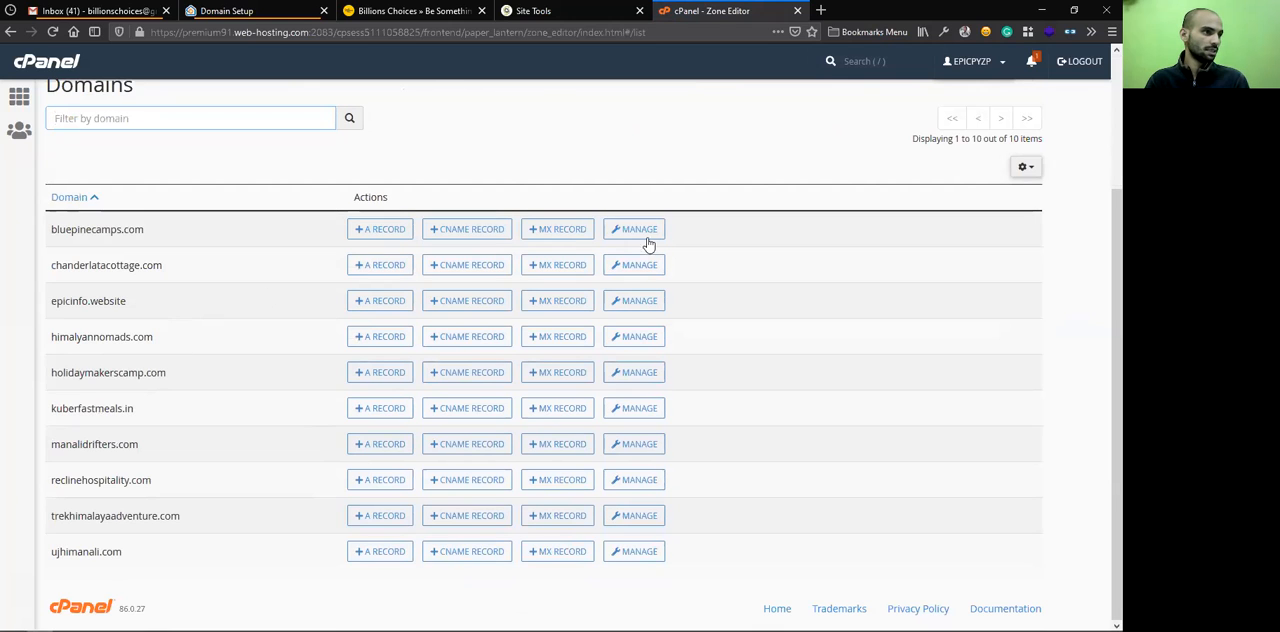
- In SiteGround Site Tools, open the DNS Zone Editor for billionschoices.com and choose TXT as the new record's type
click(594, 14)
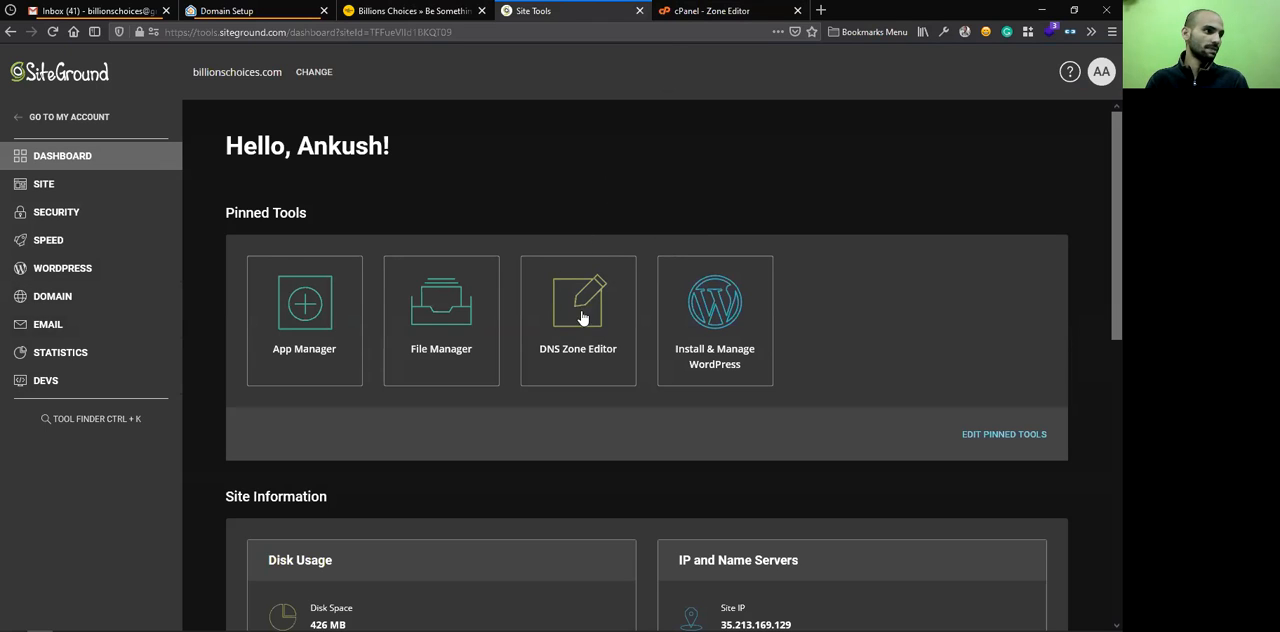
click(66, 311)
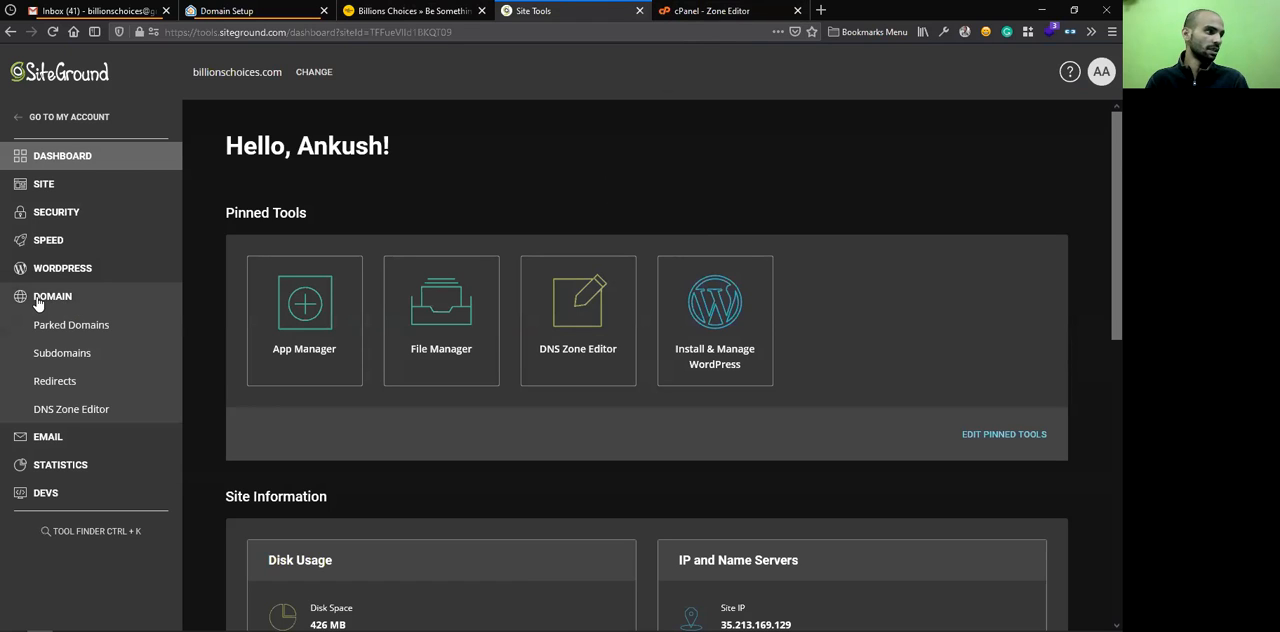
click(60, 412)
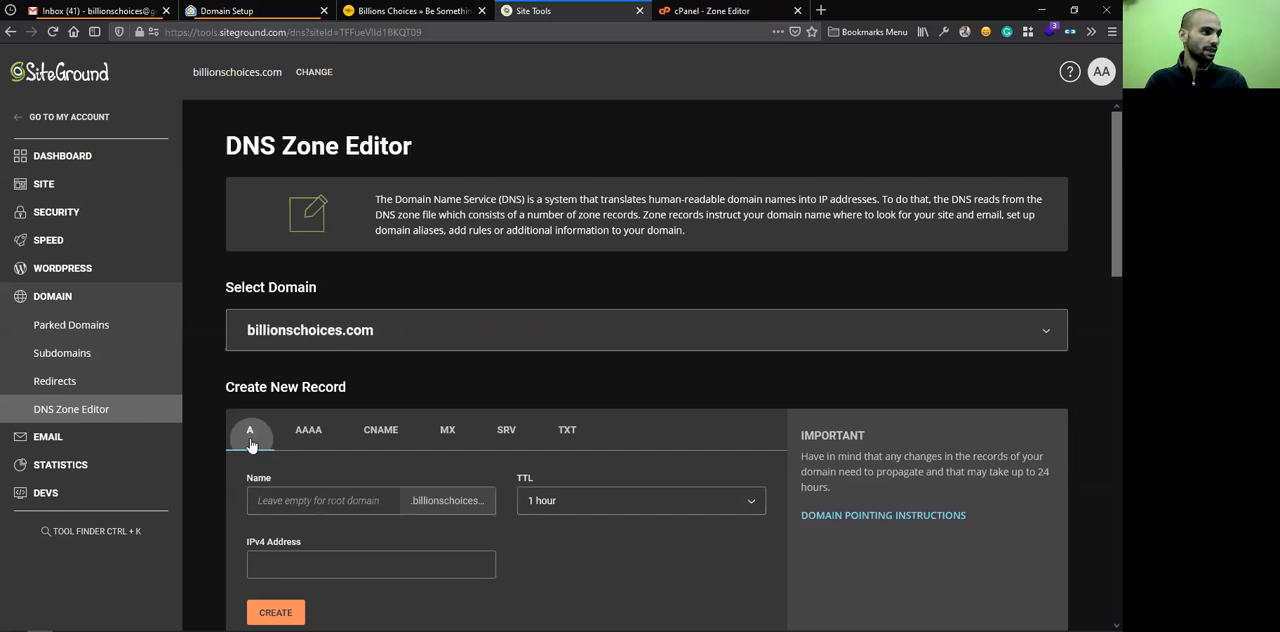
scroll(220, 405, down, 3)
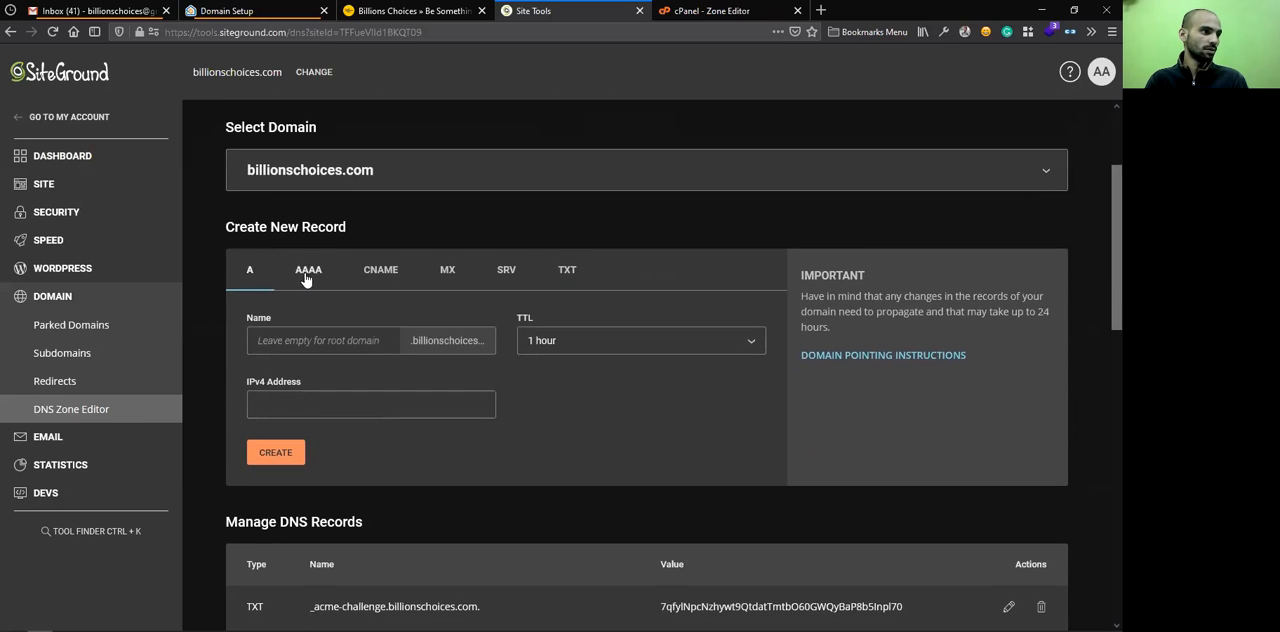
click(571, 278)
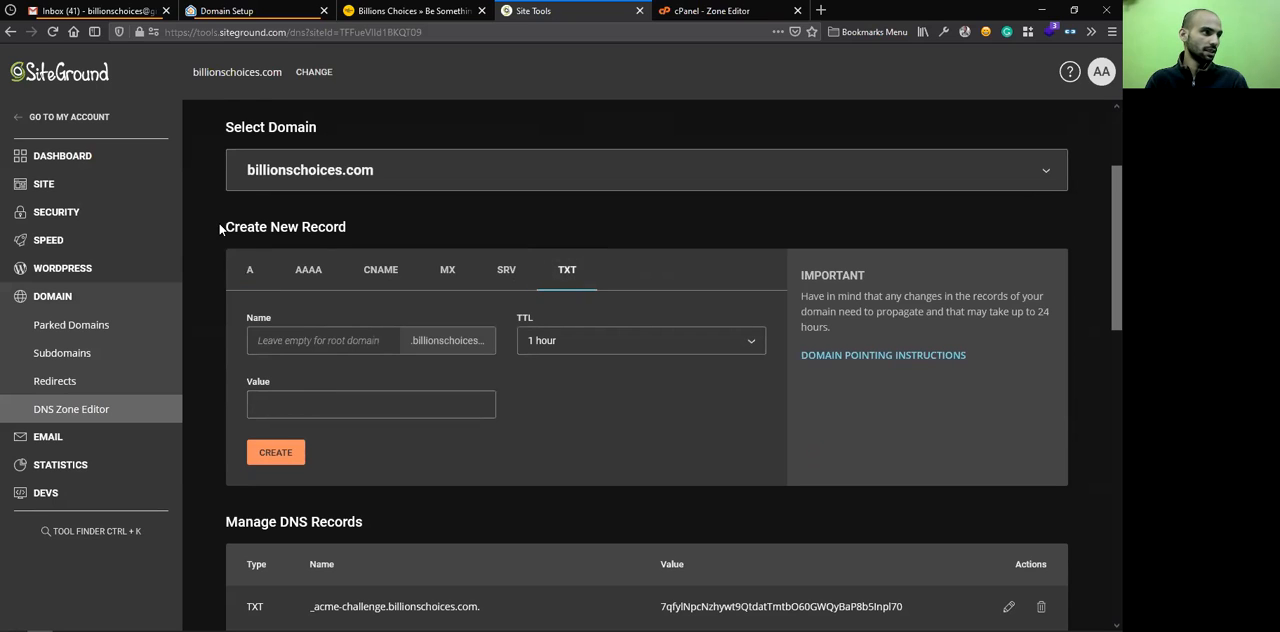
drag(228, 224, 348, 227)
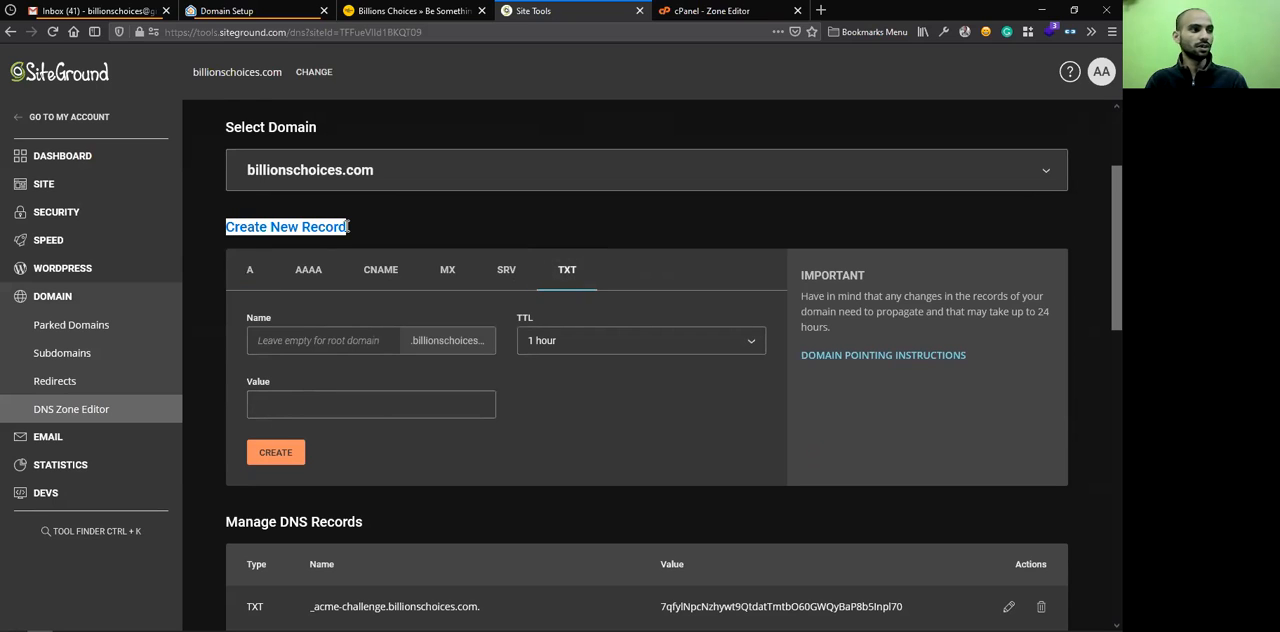
click(529, 207)
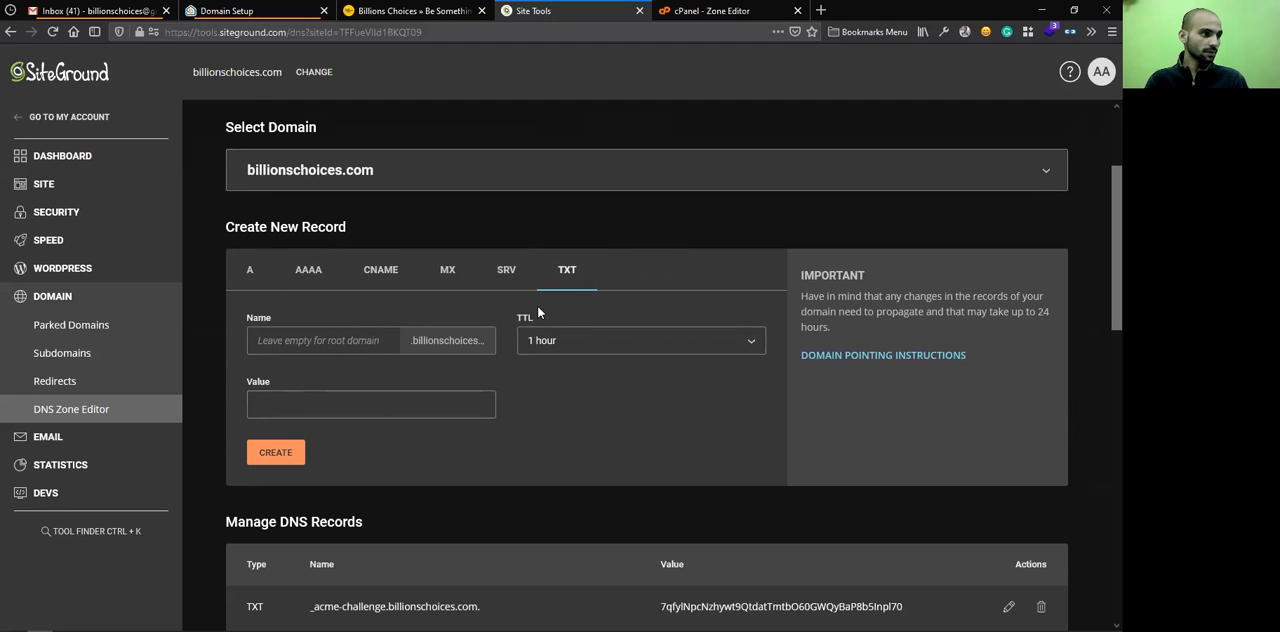
- Go to Zoho's Domain Setup page and examine the name or host required for the TXT verification record
click(688, 10)
click(573, 5)
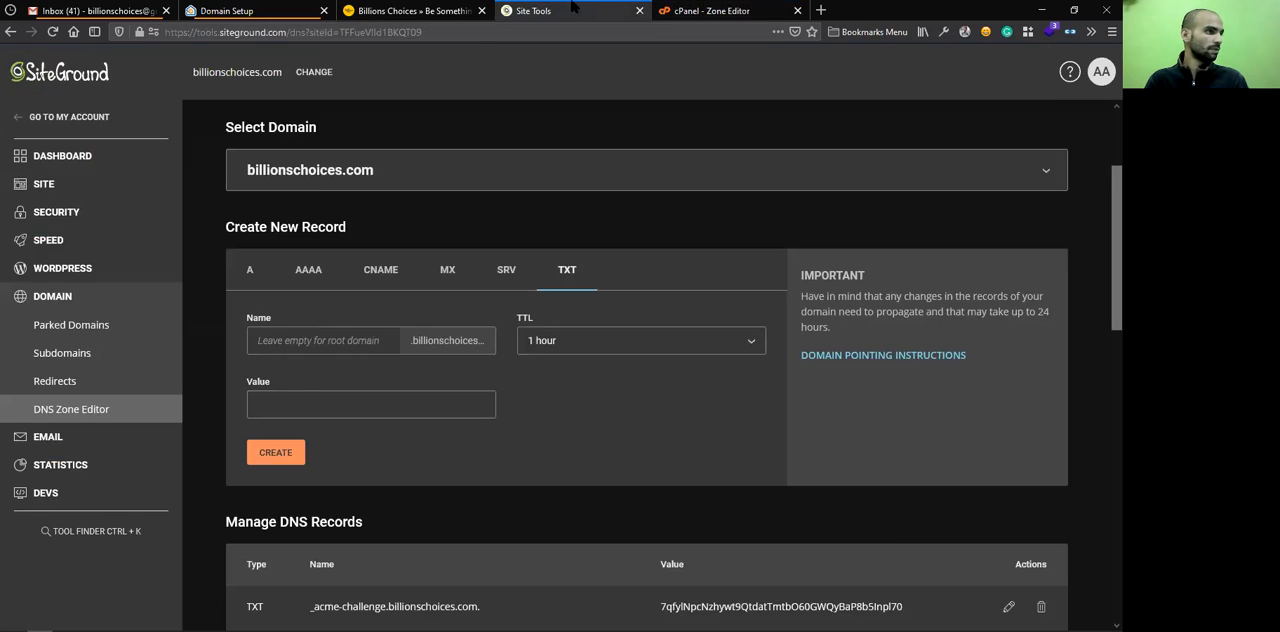
click(436, 5)
click(738, 5)
click(240, 10)
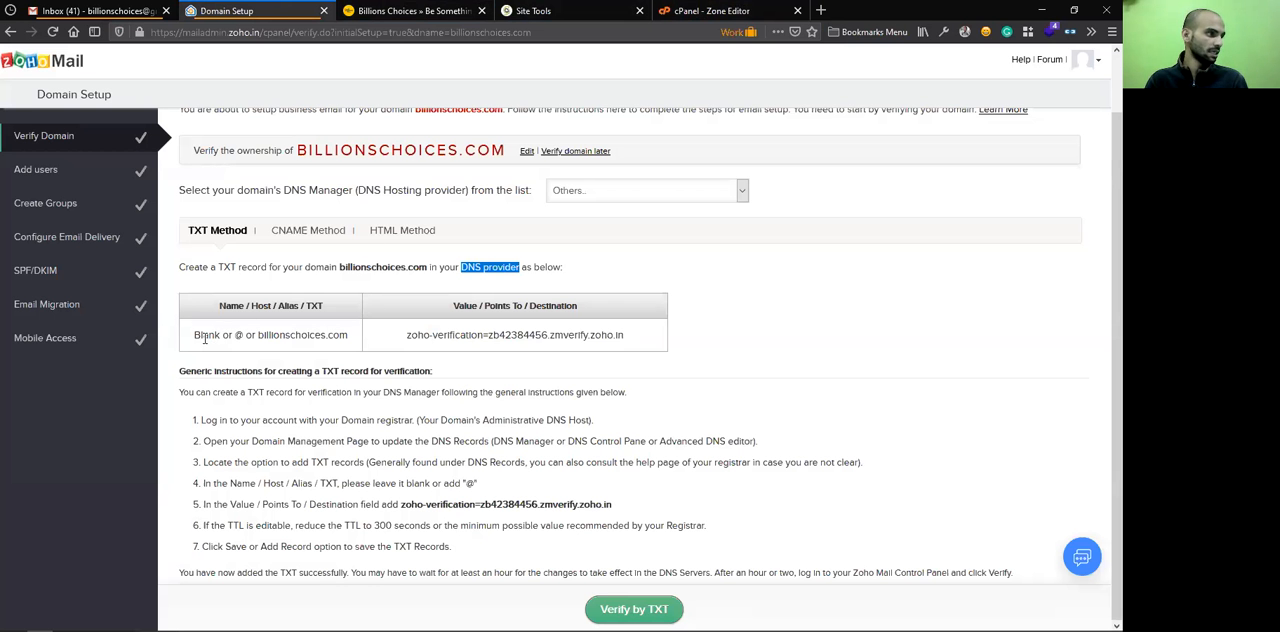
drag(196, 335, 234, 334)
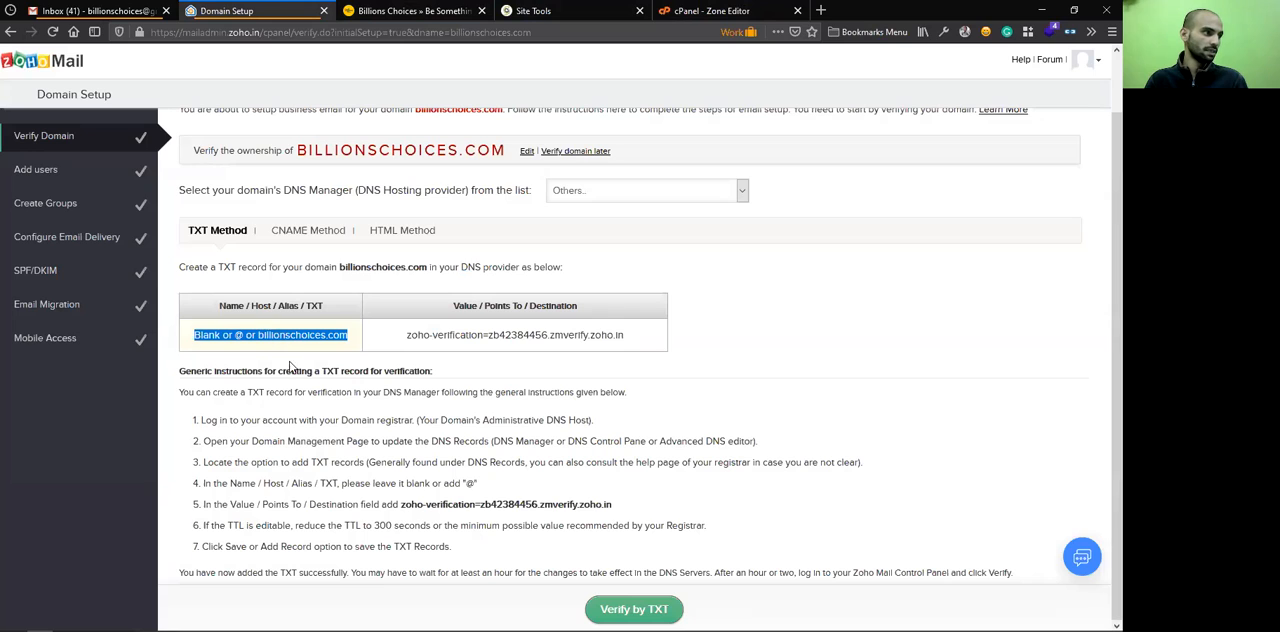
click(277, 343)
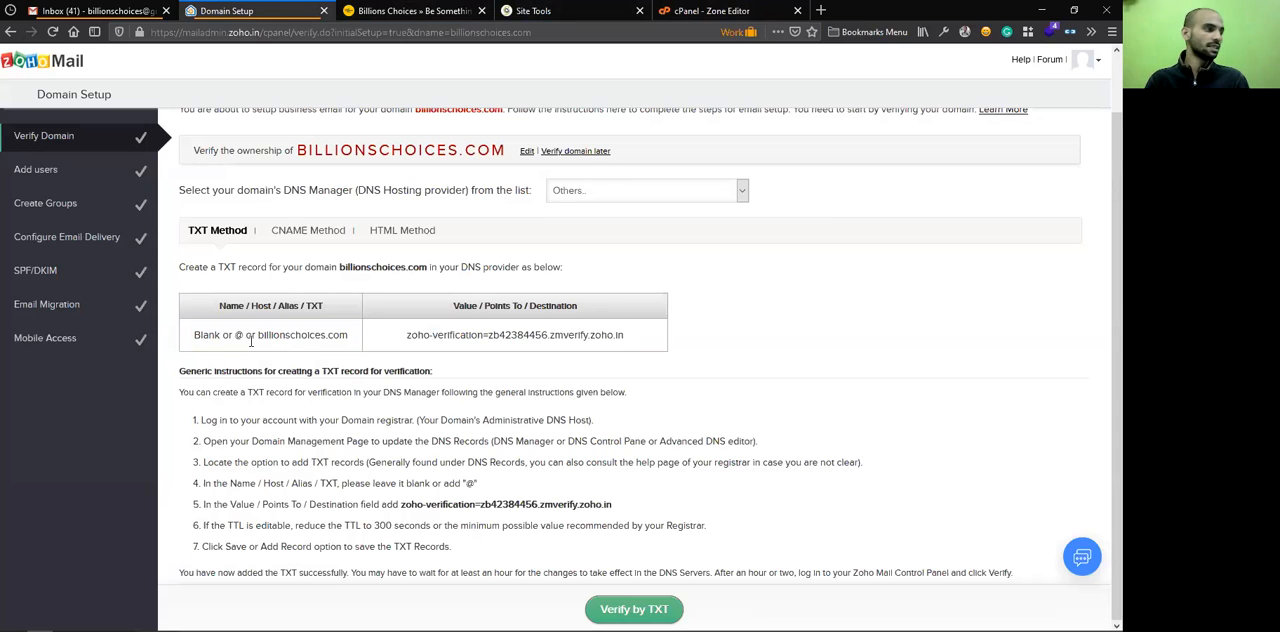
triple_click(197, 336)
drag(197, 336, 302, 350)
click(267, 371)
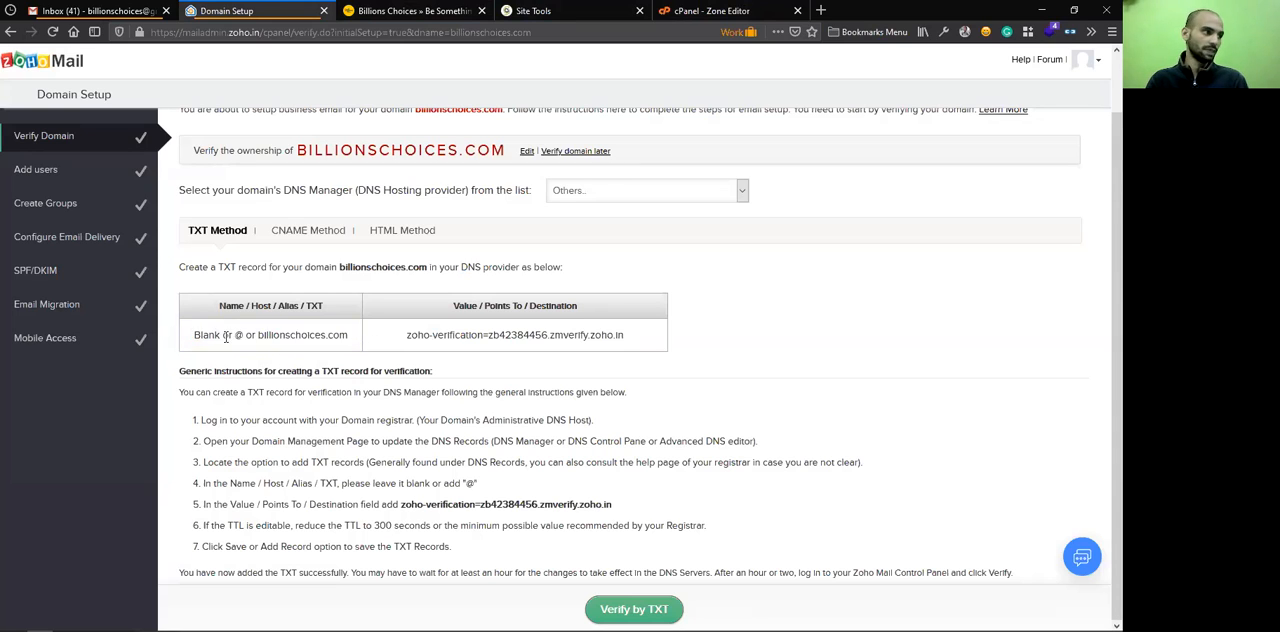
triple_click(238, 335)
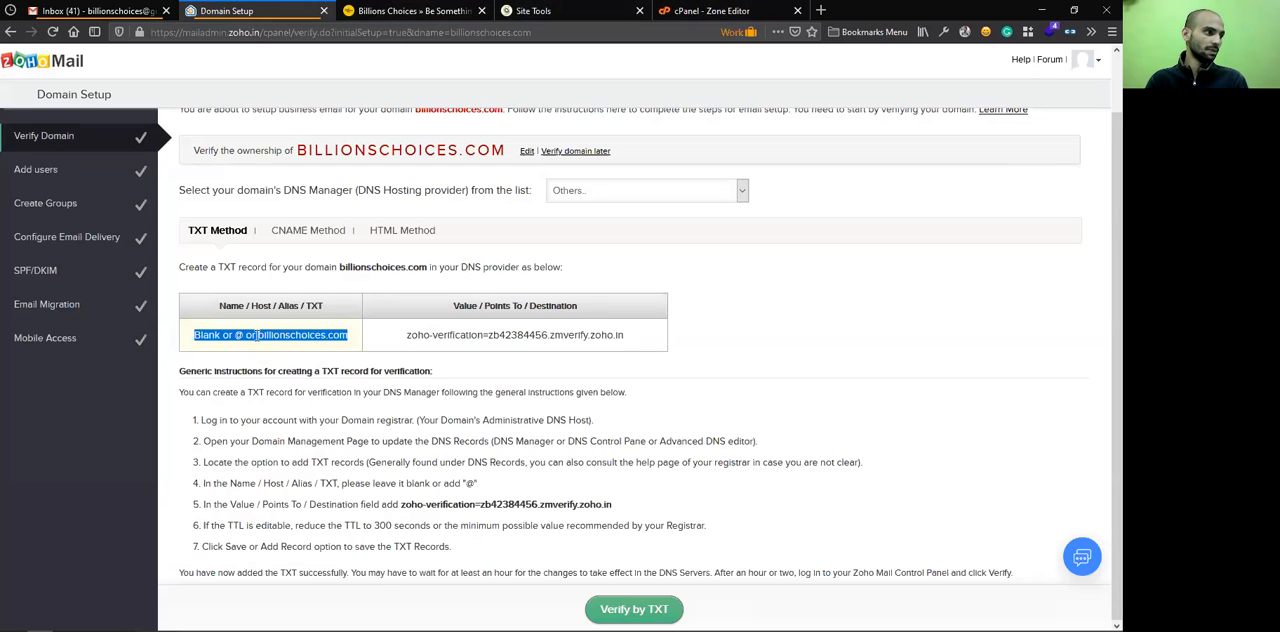
click(257, 367)
triple_click(262, 336)
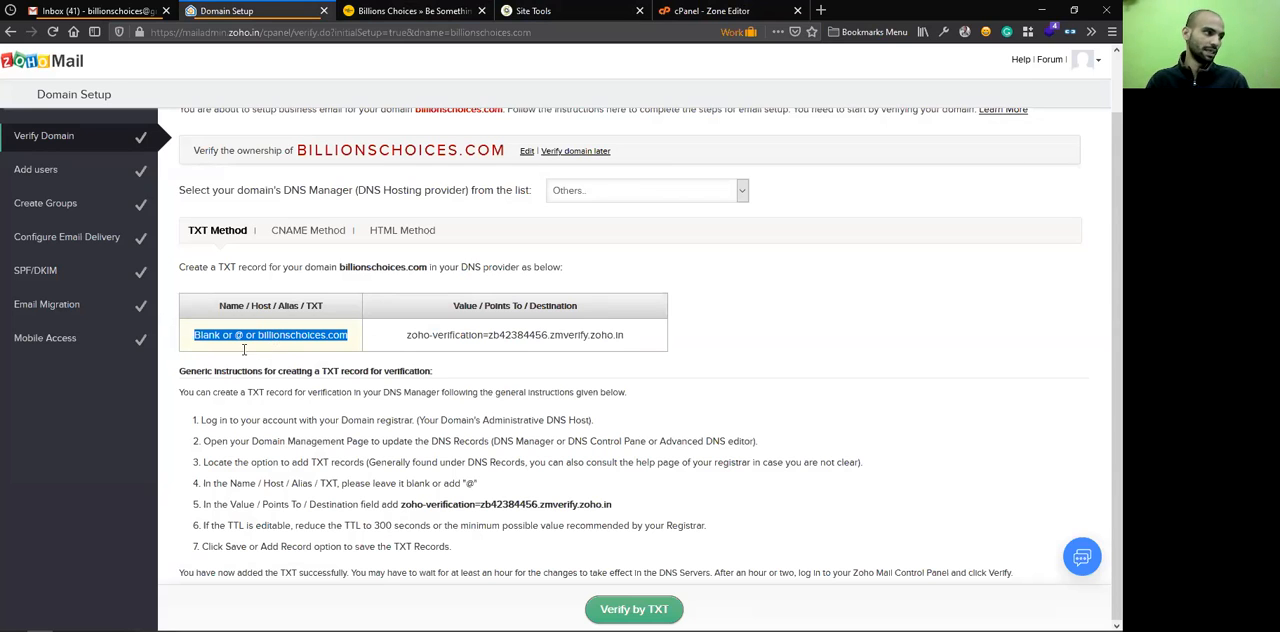
click(228, 358)
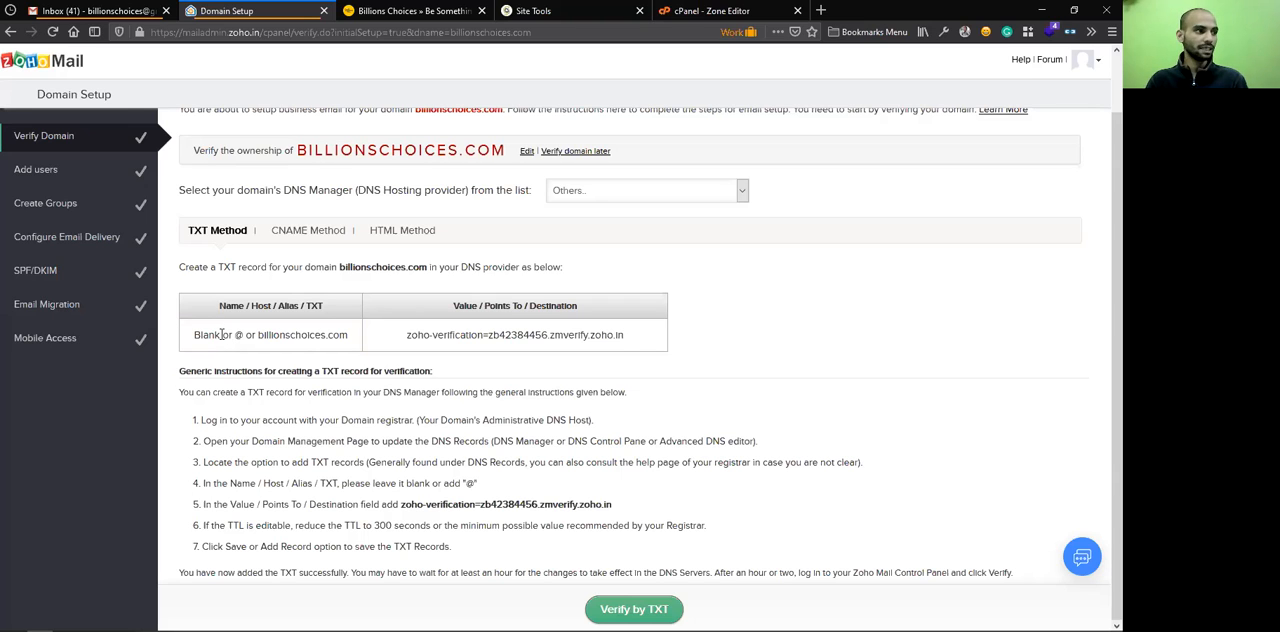
- Copy the TXT verification value from Zoho's Domain Setup into the Value field of the new SiteGround TXT record
click(710, 12)
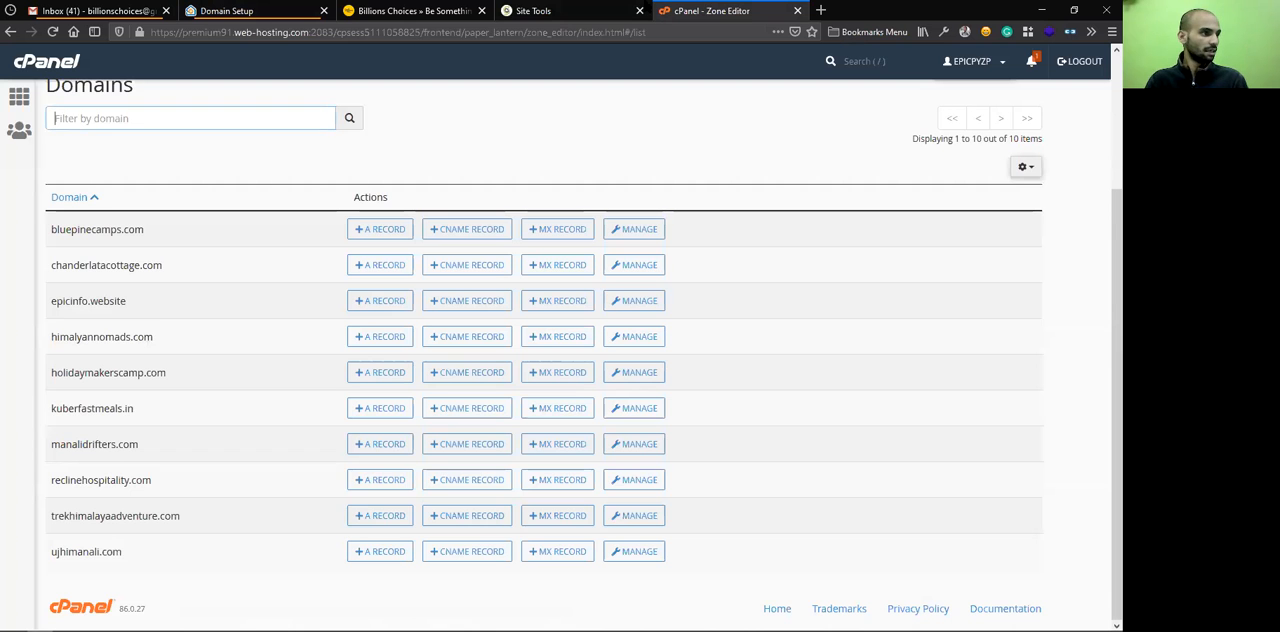
click(590, 14)
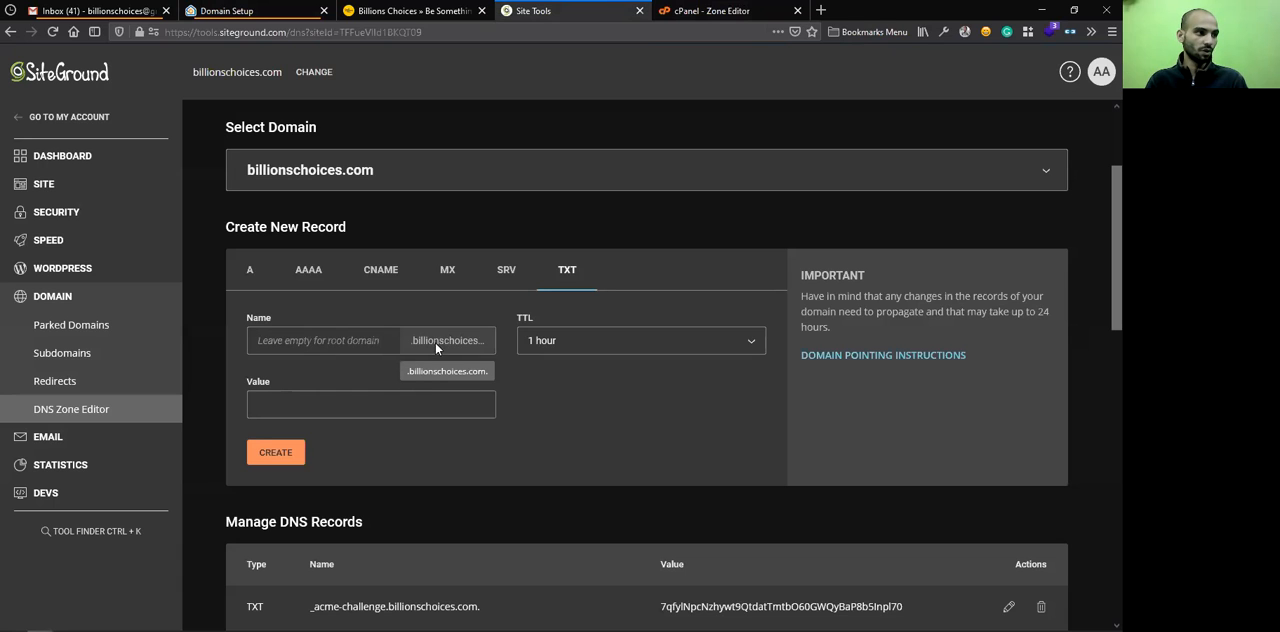
click(409, 405)
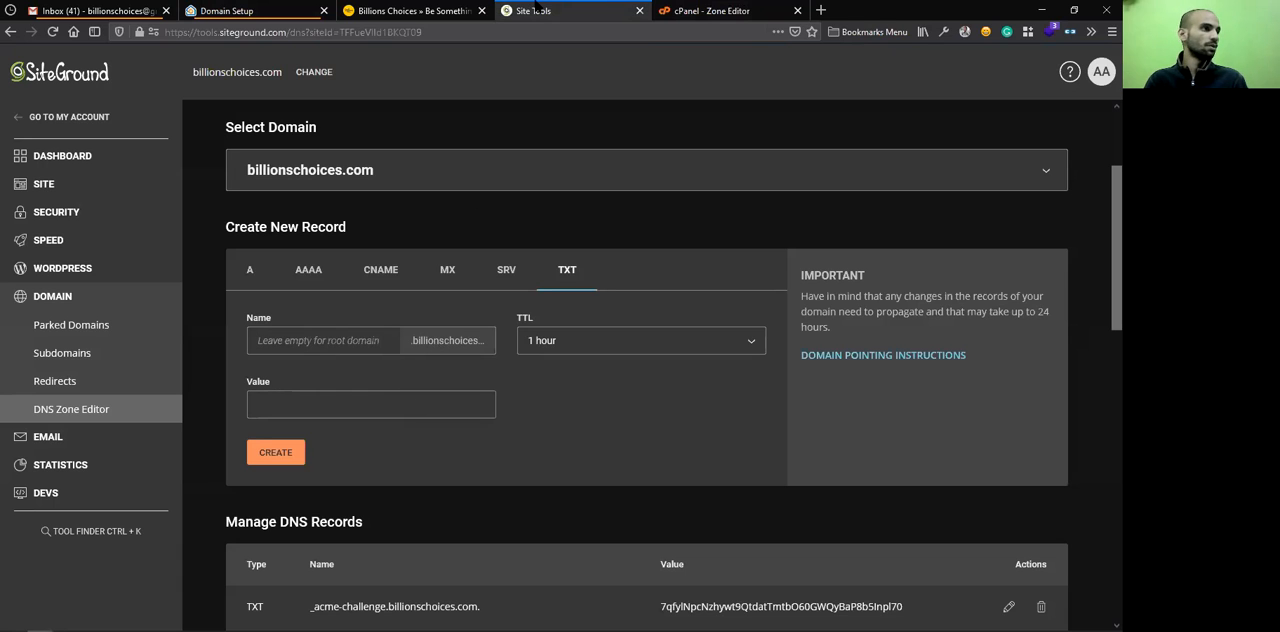
key(ctrl+shift+Tab)
key(ctrl+shift+Tab)
drag(409, 334, 628, 333)
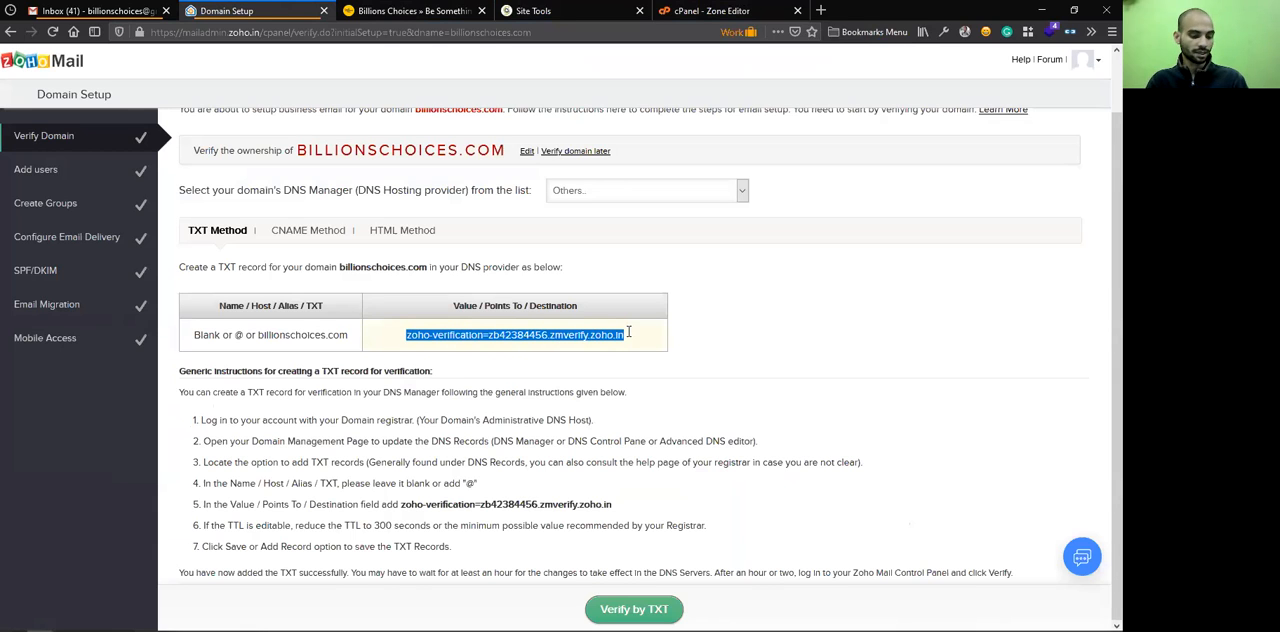
key(ctrl+c)
key(ctrl+Tab)
key(ctrl+Tab)
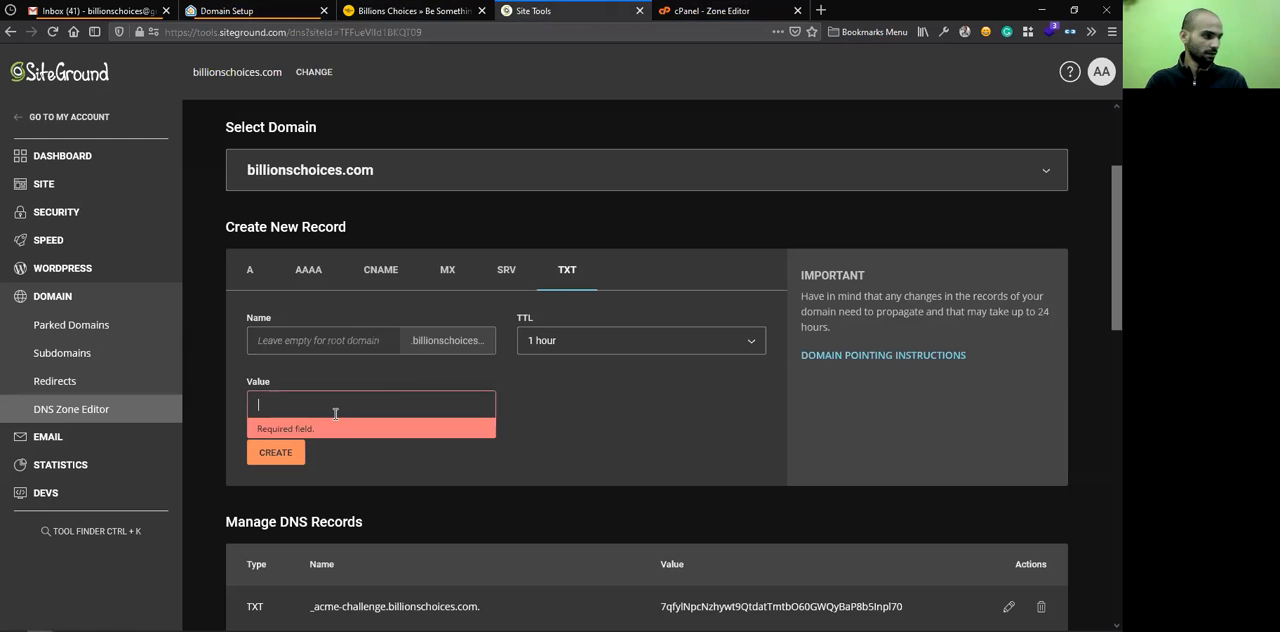
key(ctrl+v)
- In cPanel's Zone Editor, manage bluepinecamps.com and start a new record of type TXT
key(ctrl+Tab)
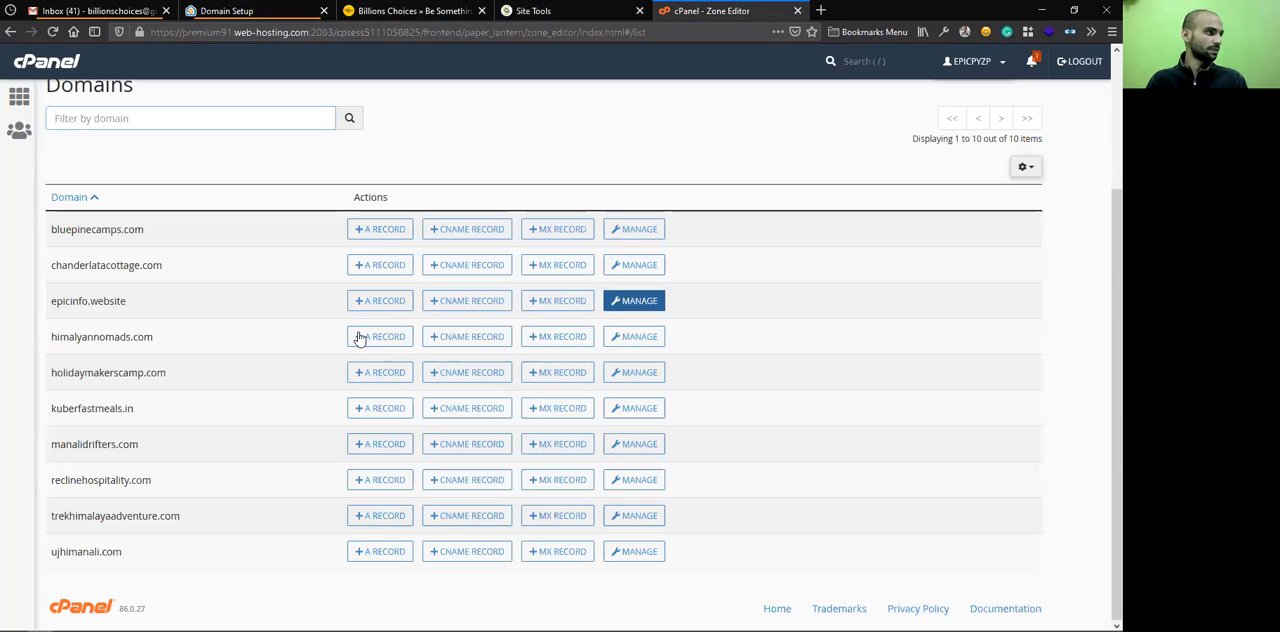
click(634, 229)
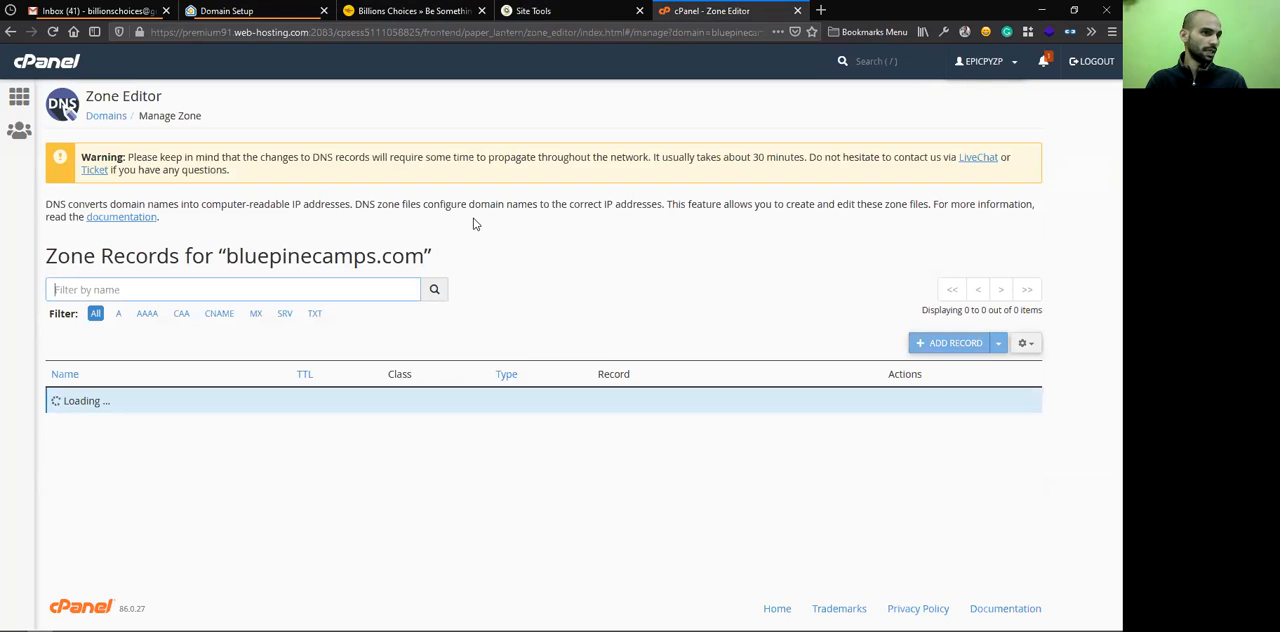
click(955, 345)
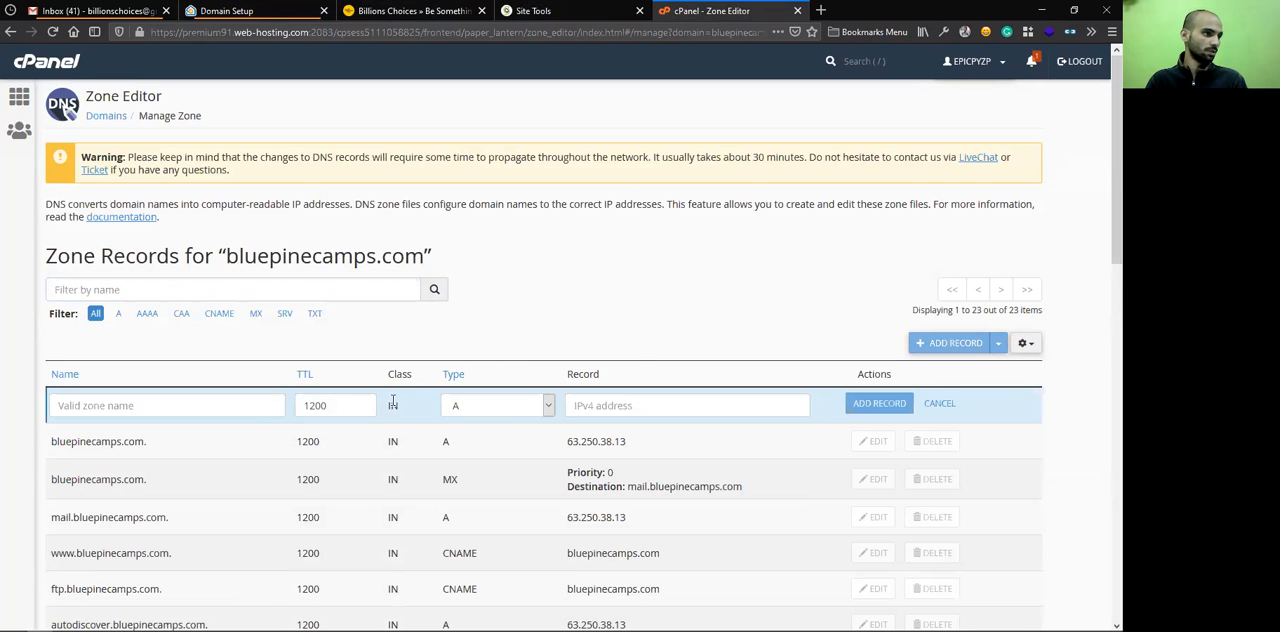
click(468, 408)
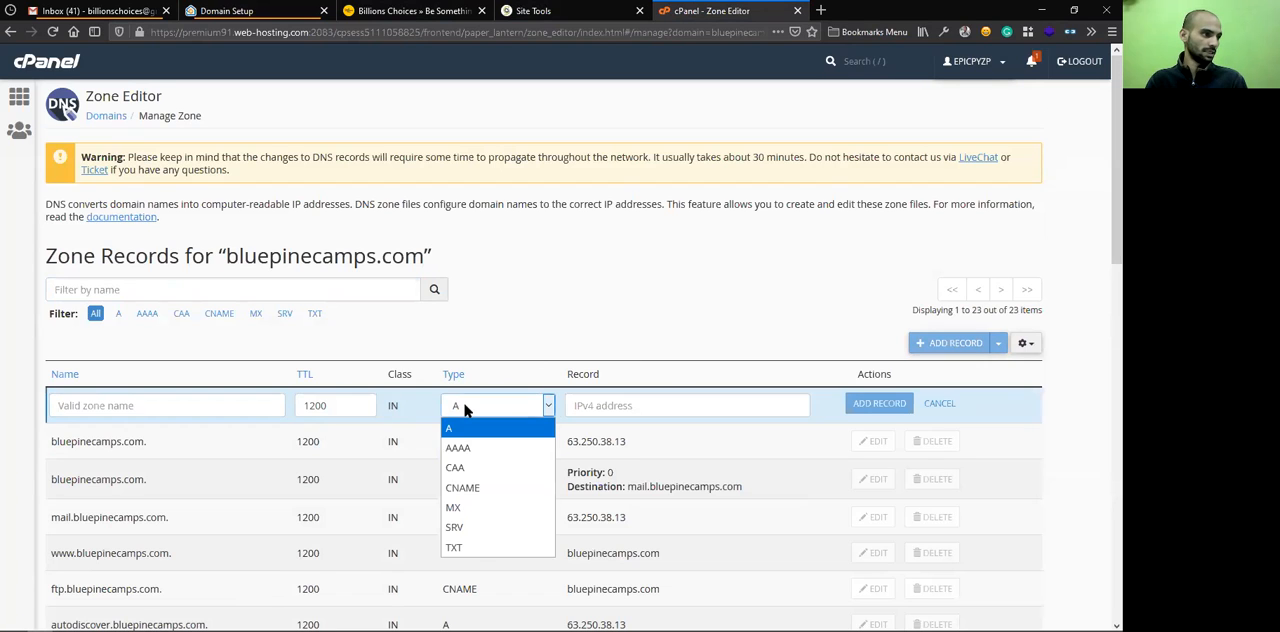
click(476, 548)
- Try @ as the new TXT record's name, and reduce the completed name to bluepinecamps.com
click(147, 399)
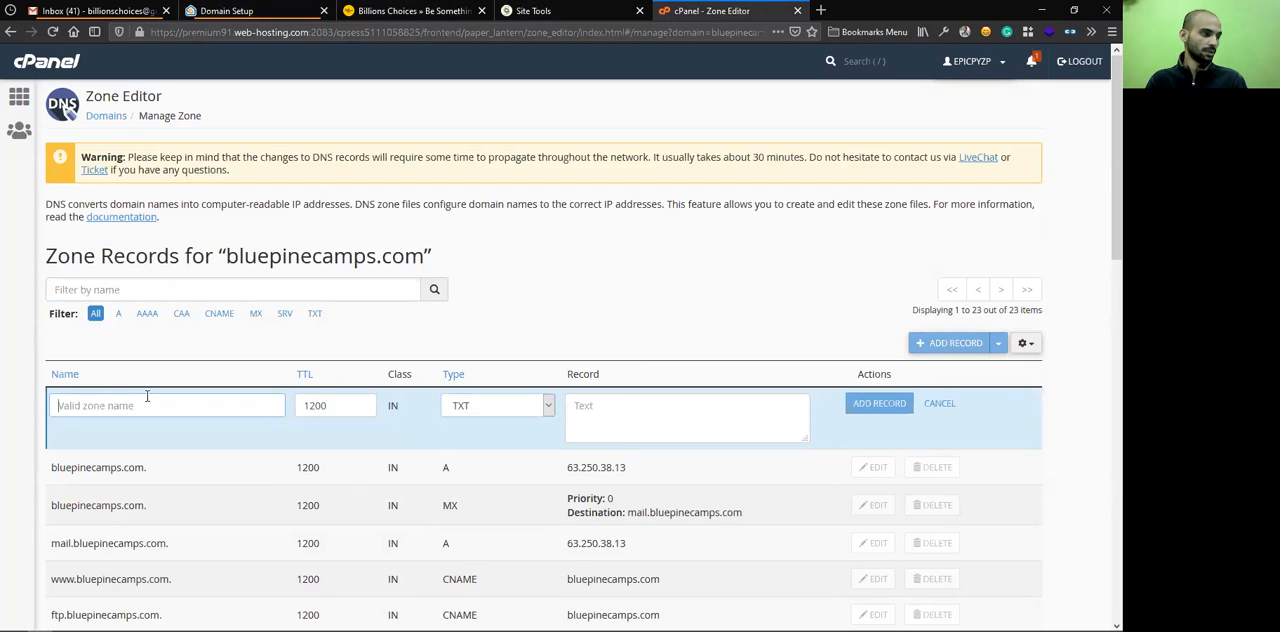
text(@)
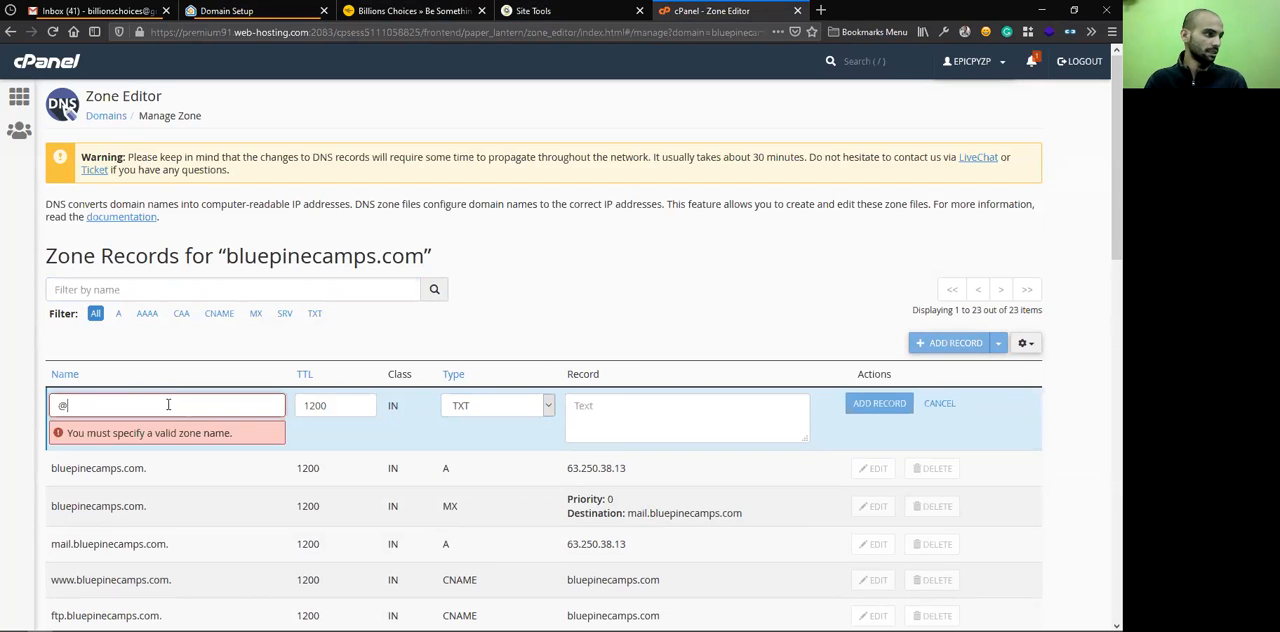
click(572, 398)
click(188, 408)
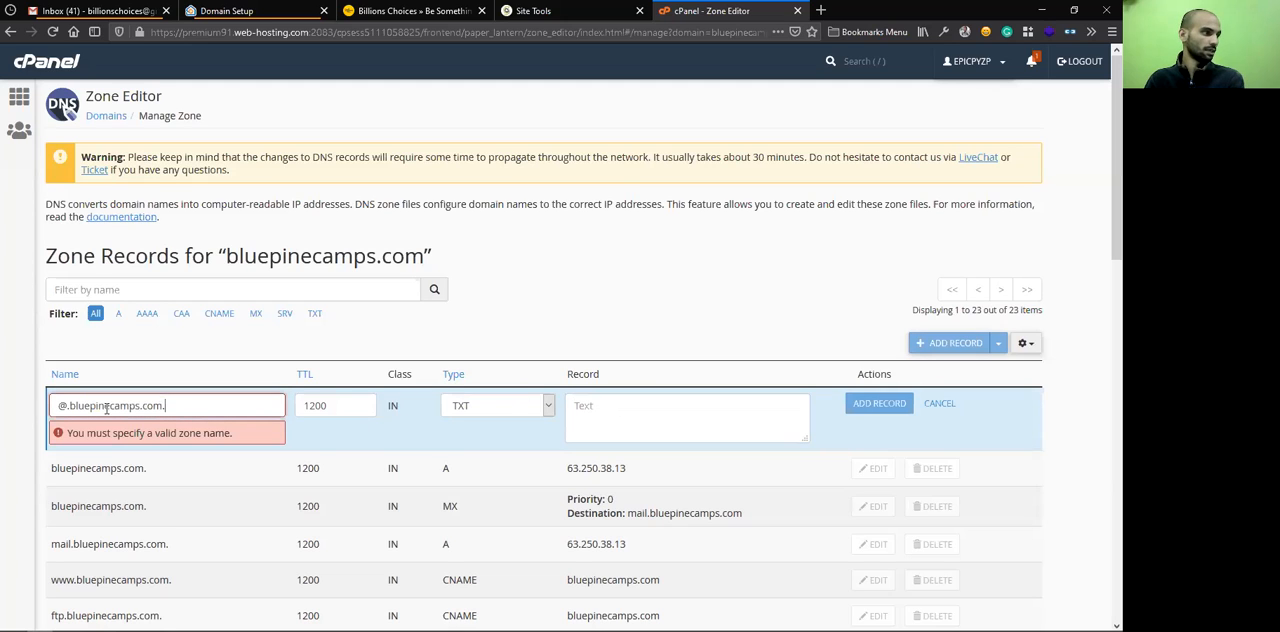
double_click(78, 405)
click(69, 407)
drag(70, 407, 50, 413)
key(BackSpace)
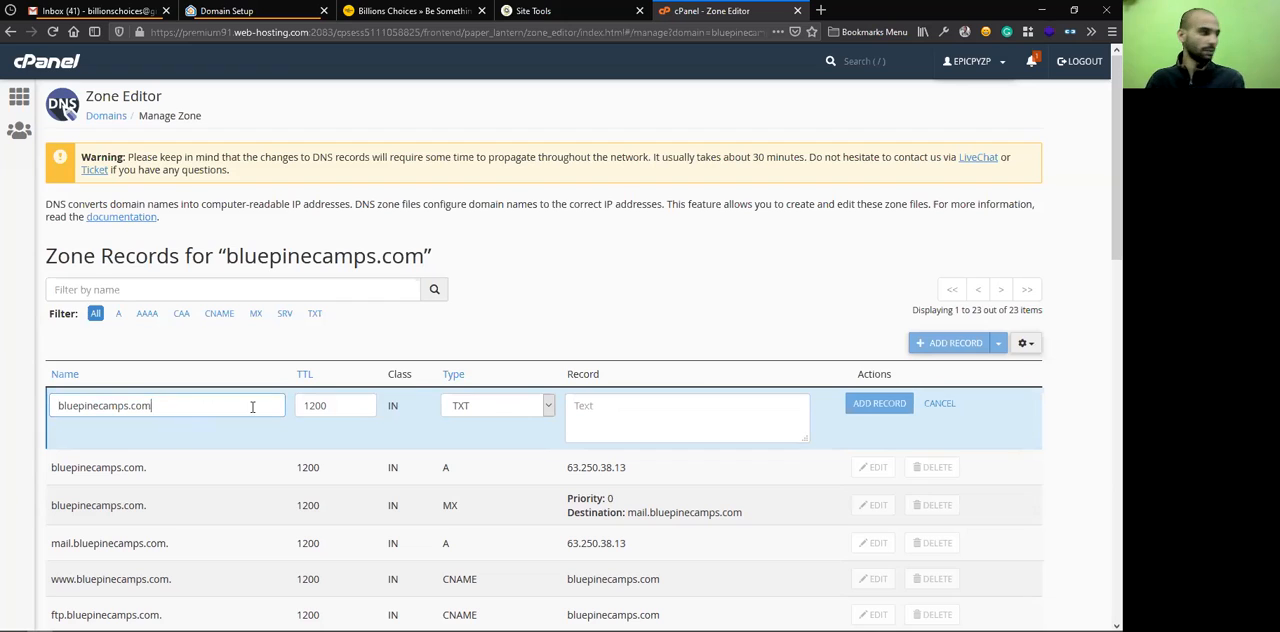
- Paste the Zoho verification value as the cPanel TXT record's text and cancel the new record
click(652, 408)
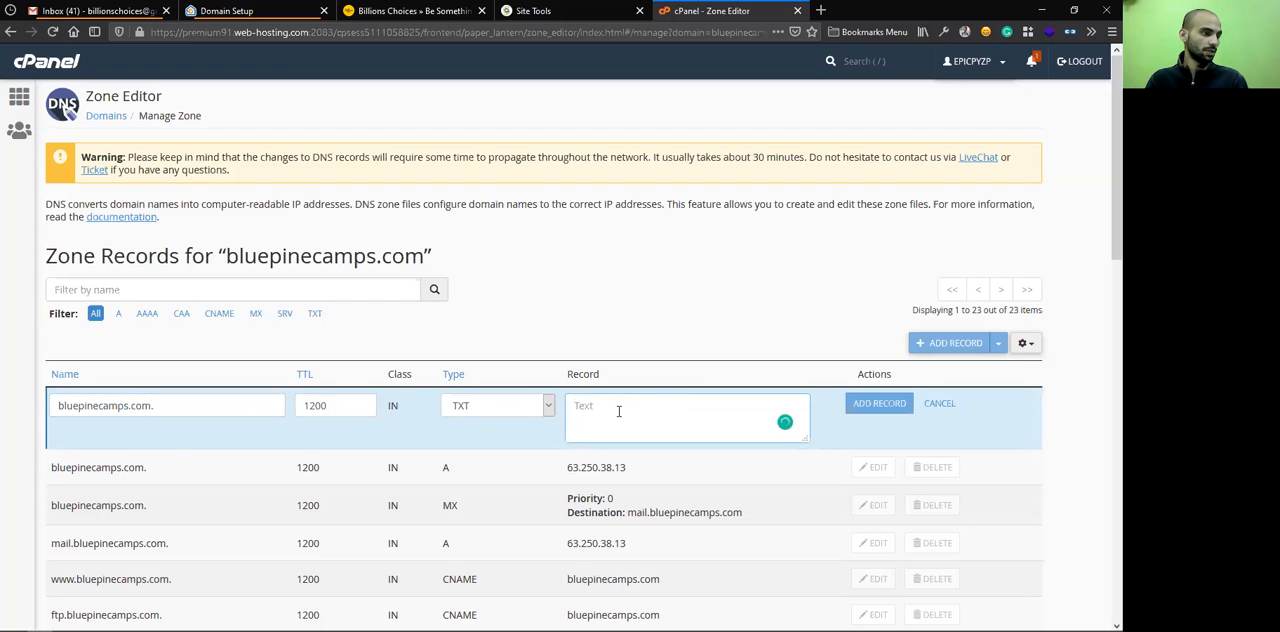
key(ctrl+v)
click(938, 404)
- In SiteGround, create the Zoho verification TXT record for the root of billionschoices.com and return to the record form
click(533, 10)
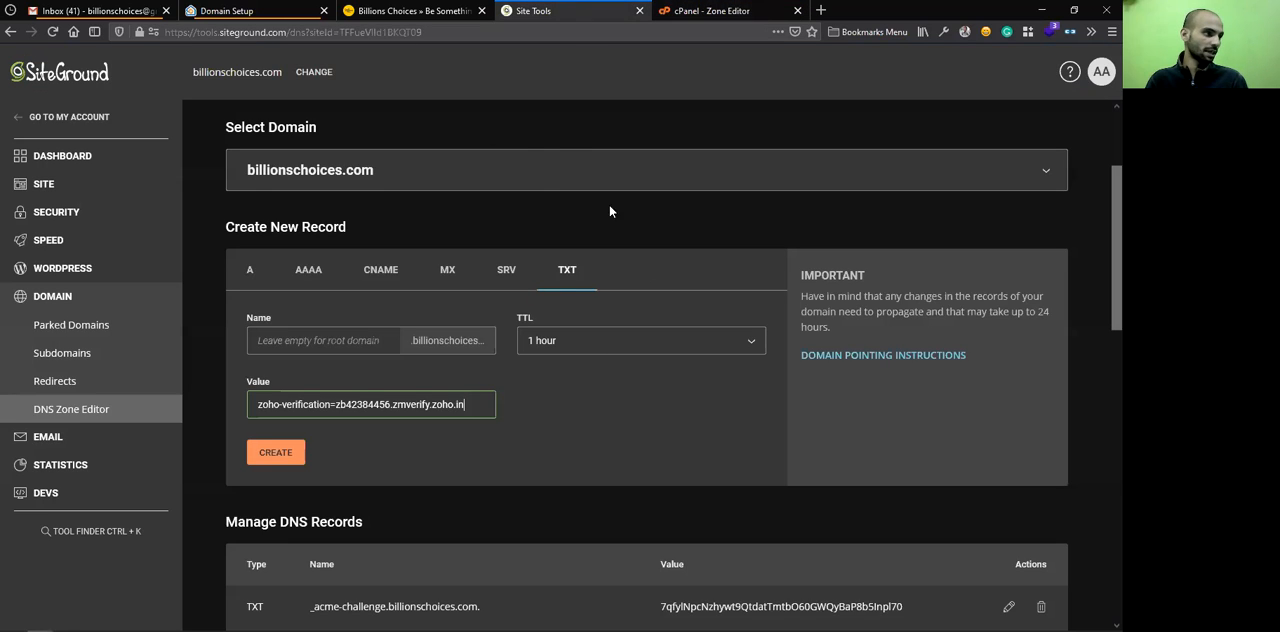
click(292, 453)
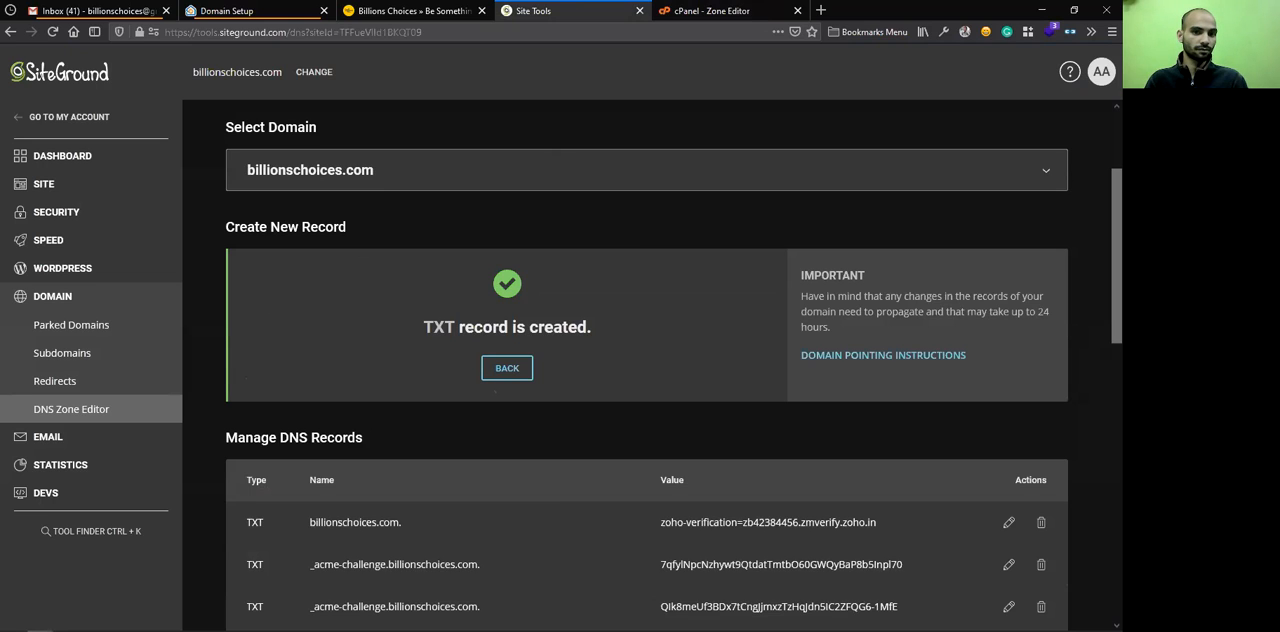
click(503, 368)
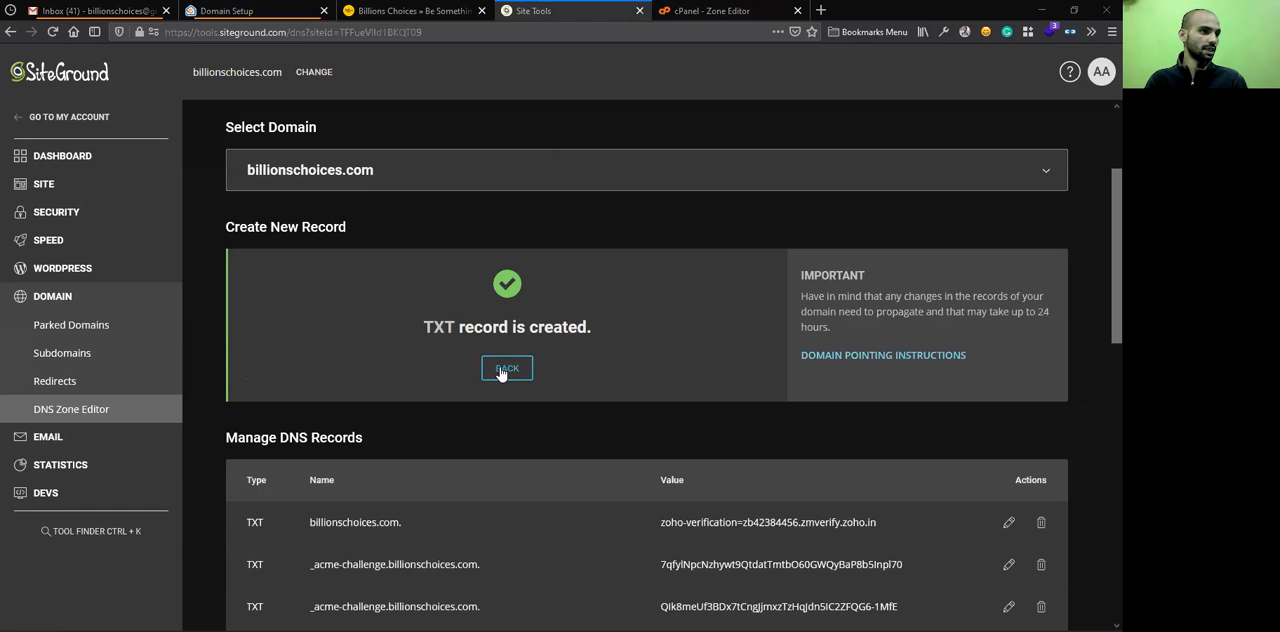
- Check the new TXT record in SiteGround's list of DNS records and return to Zoho's Domain Setup page
scroll(520, 395, down, 3)
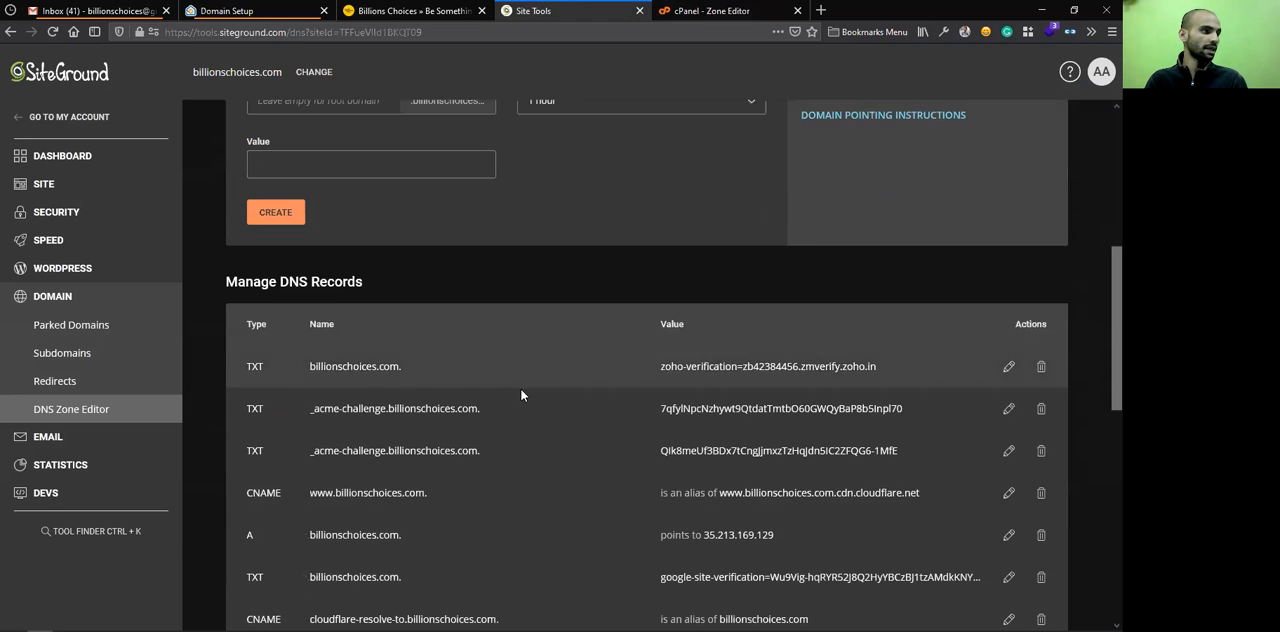
scroll(587, 354, down, 8)
scroll(592, 363, up, 8)
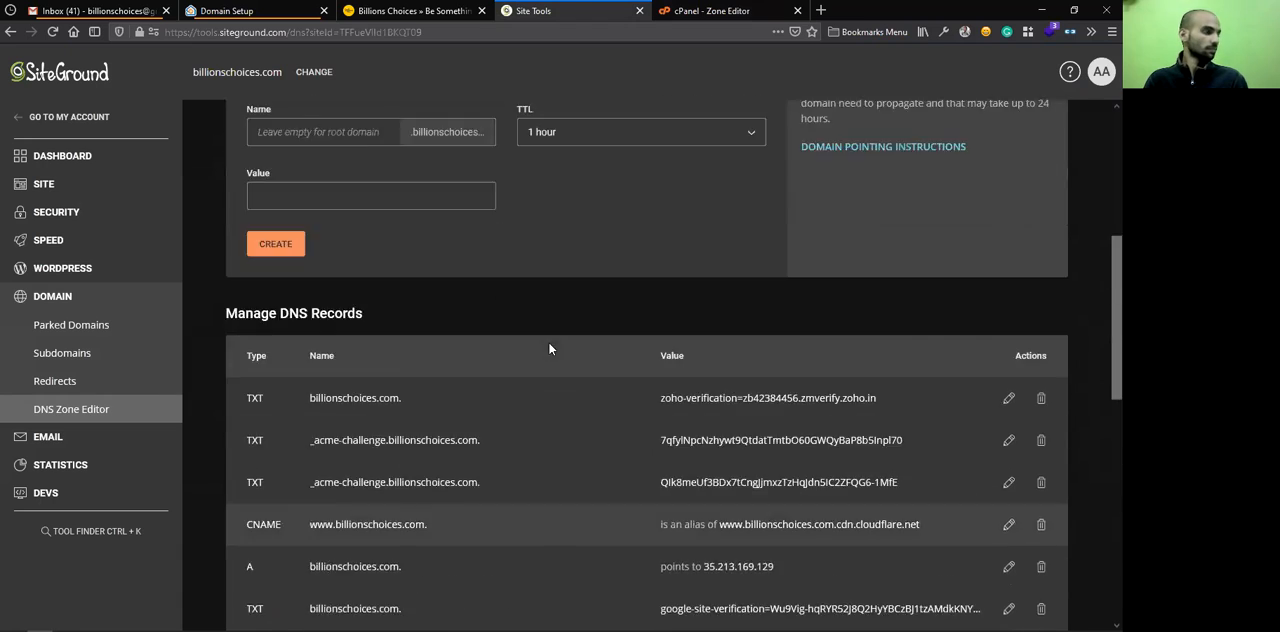
click(417, 12)
click(245, 11)
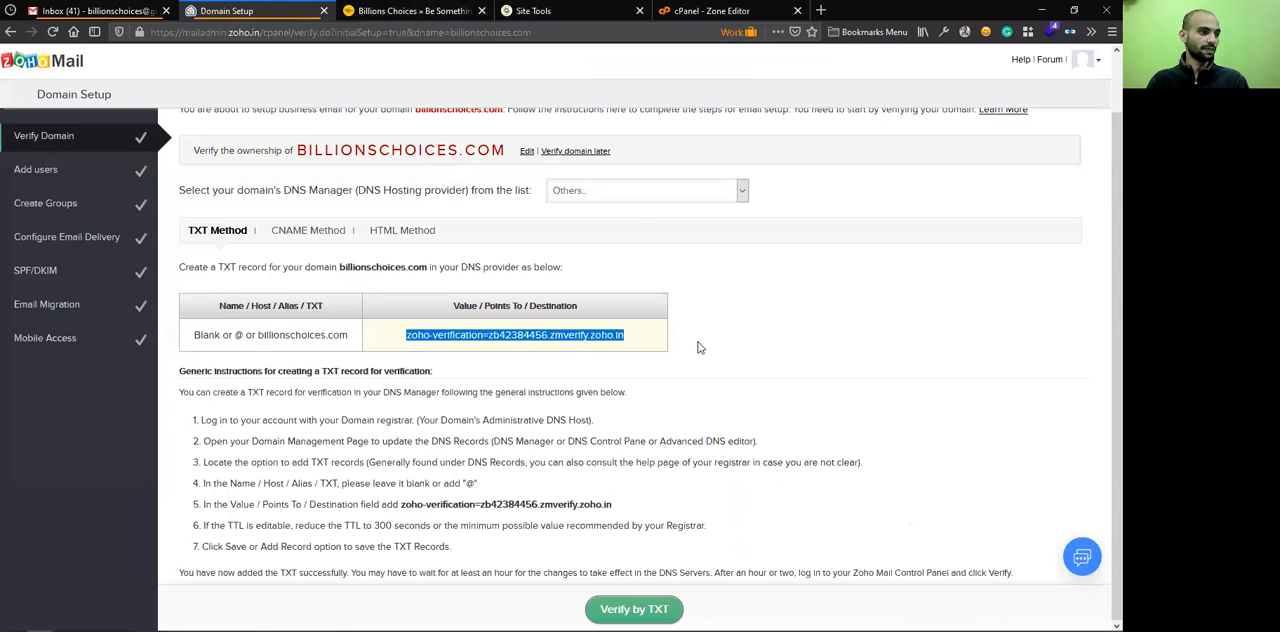
click(636, 609)
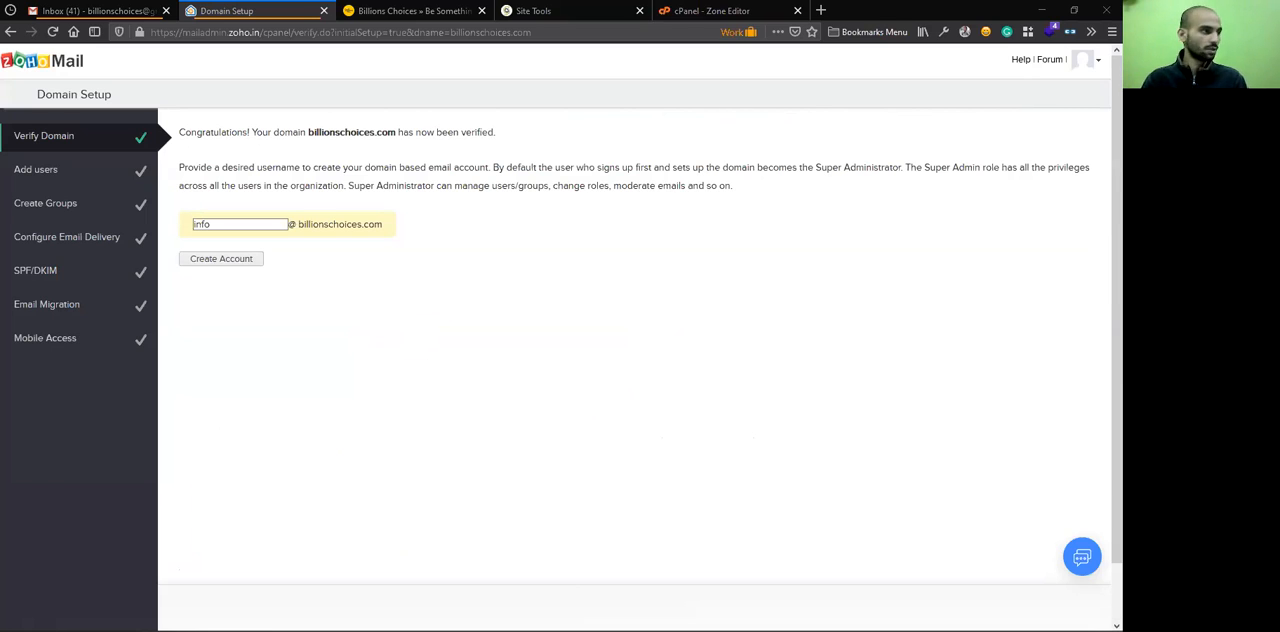
click(273, 224)
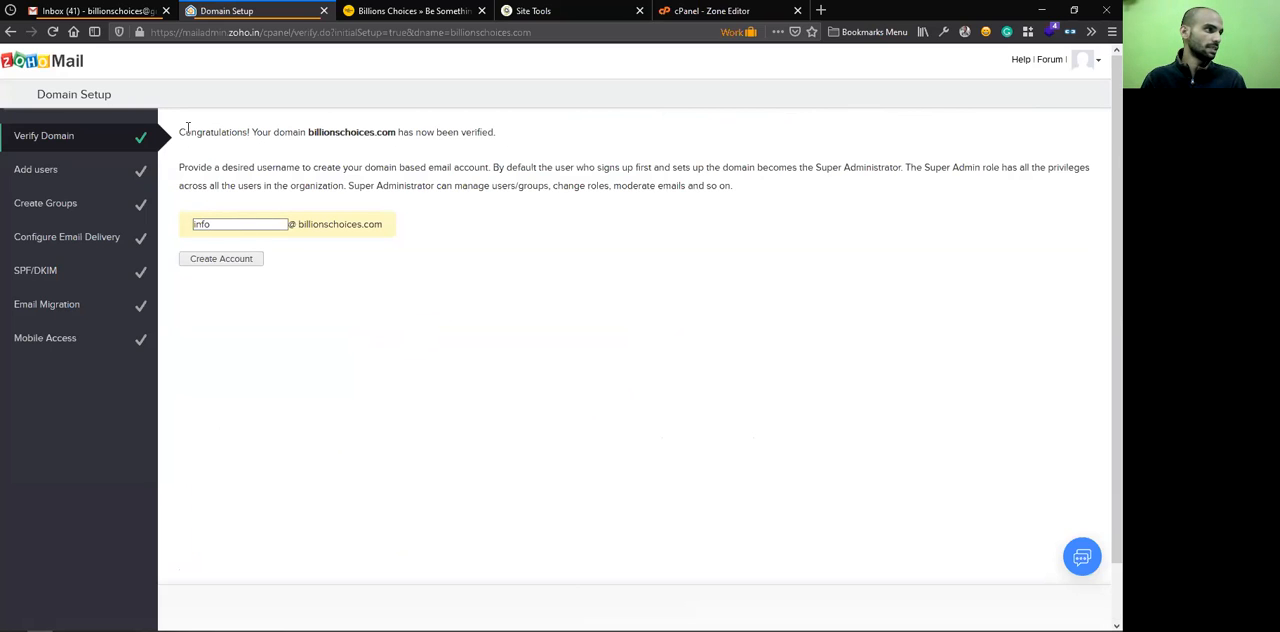
drag(395, 131, 486, 132)
click(517, 157)
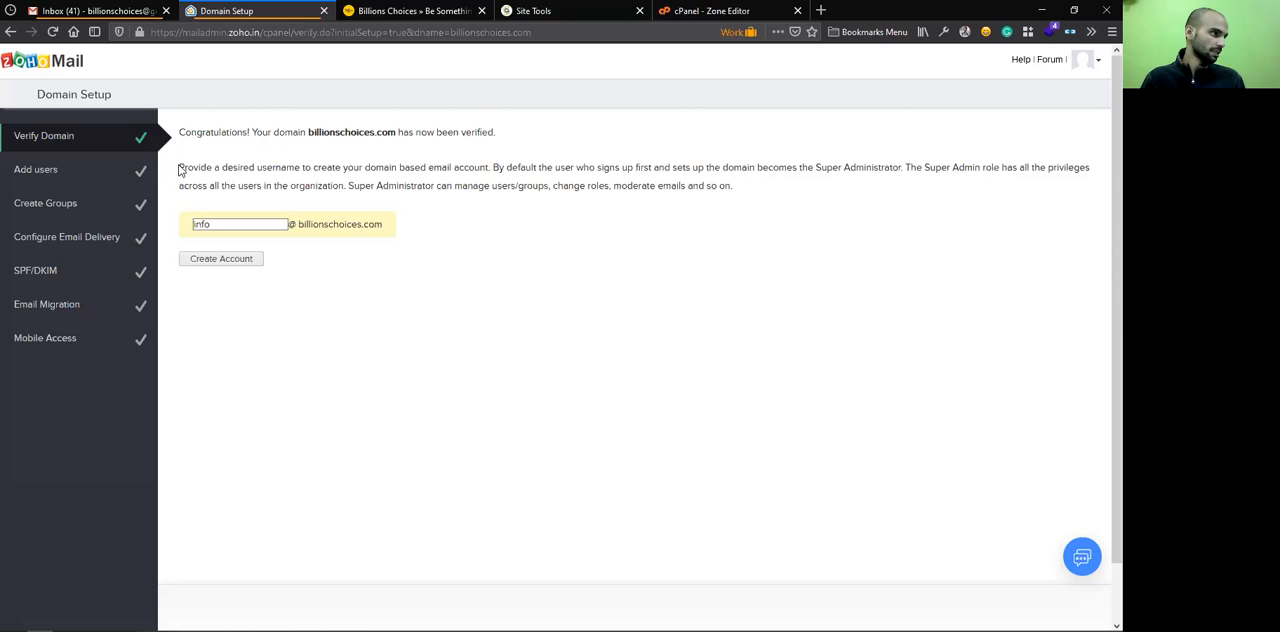
drag(181, 166, 491, 197)
click(533, 201)
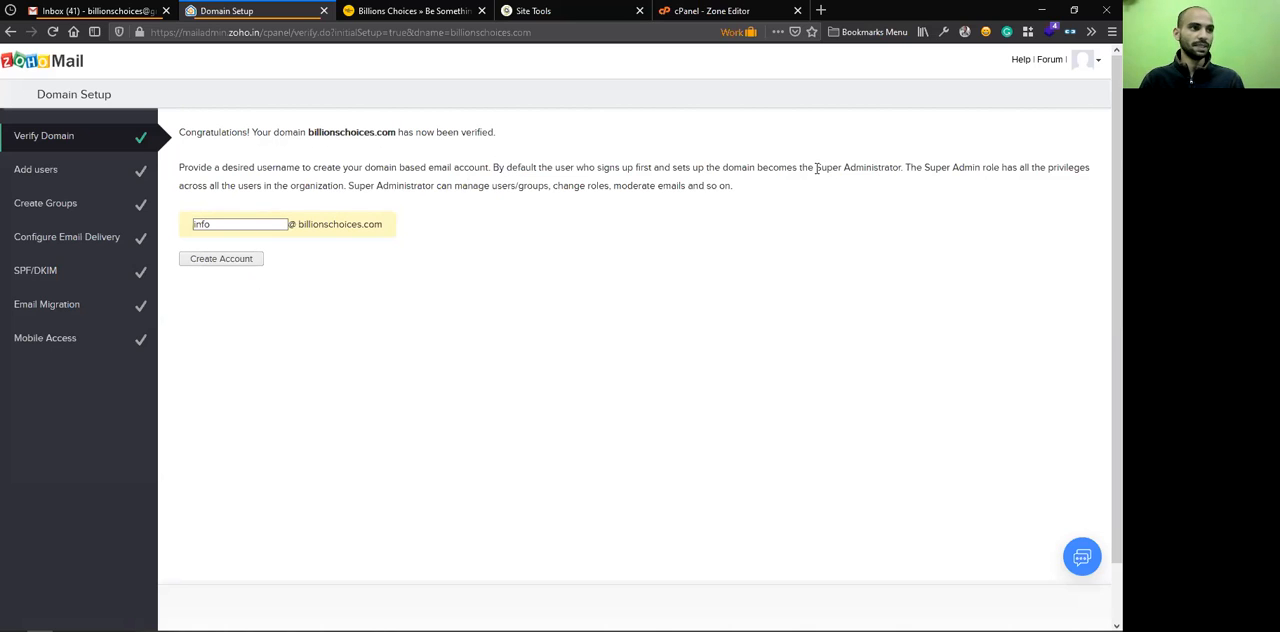
drag(817, 168, 897, 168)
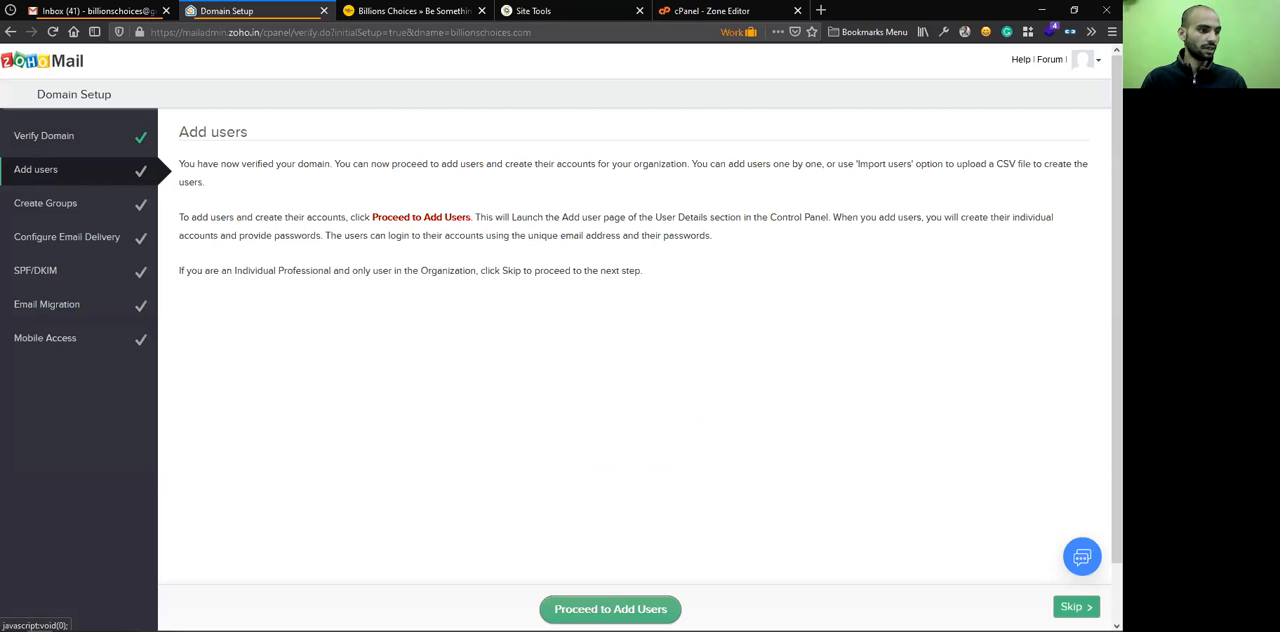
click(585, 609)
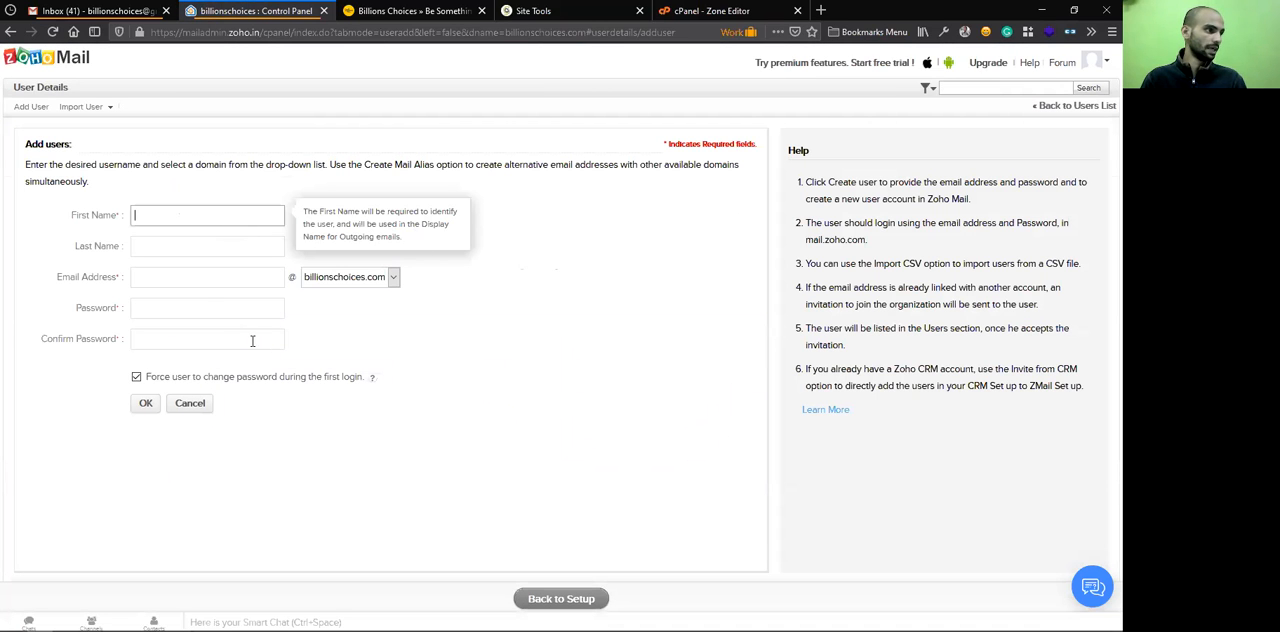
click(172, 217)
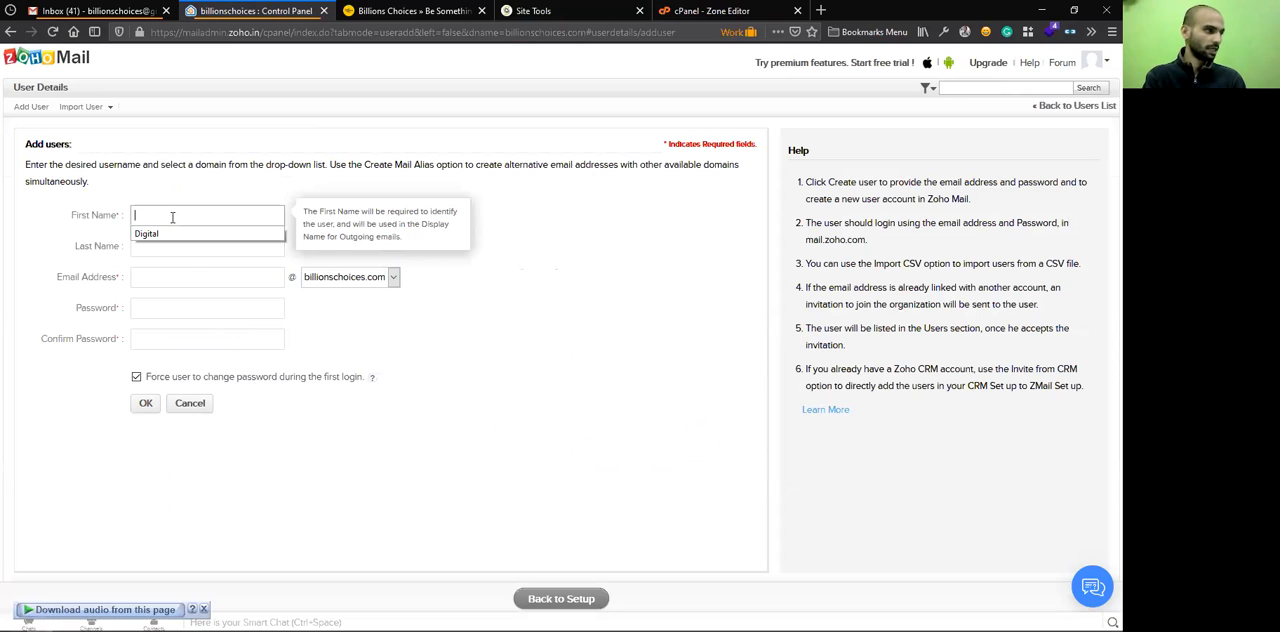
text(Hime)
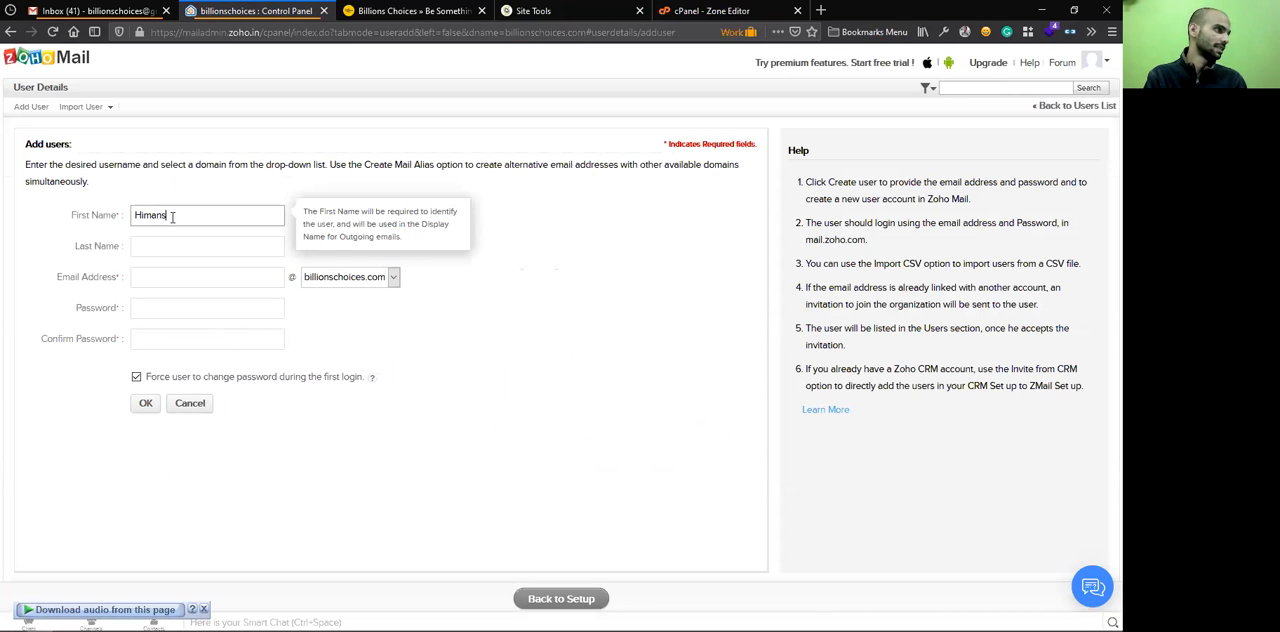
key(Tab)
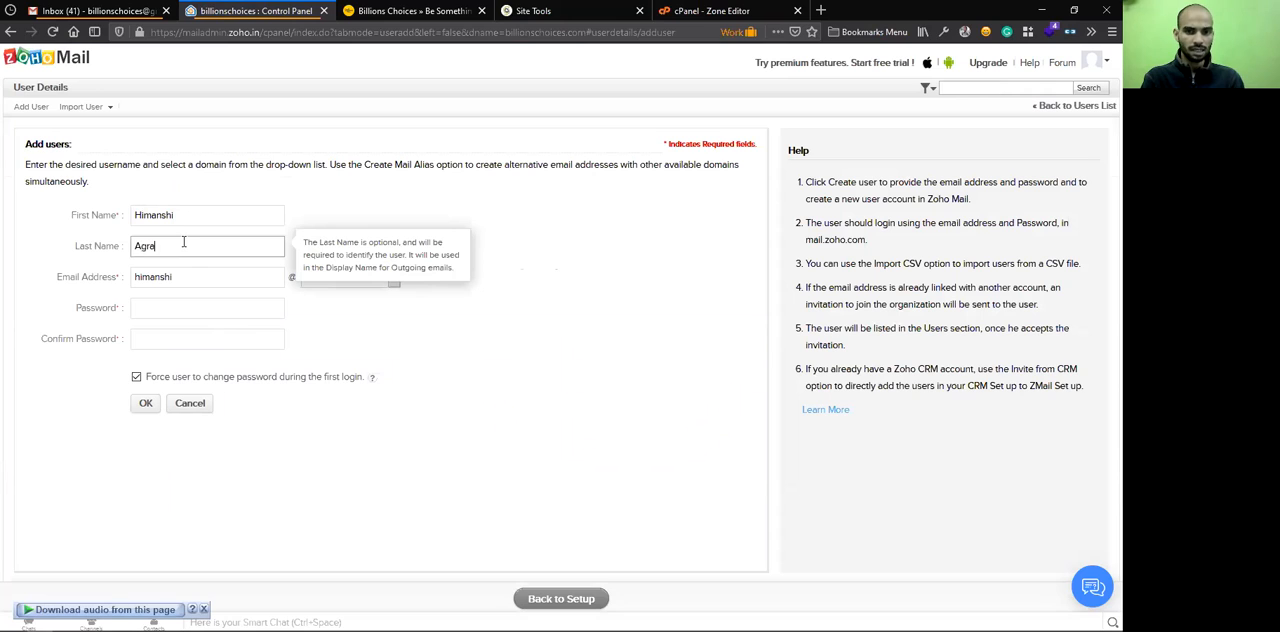
click(192, 307)
click(391, 453)
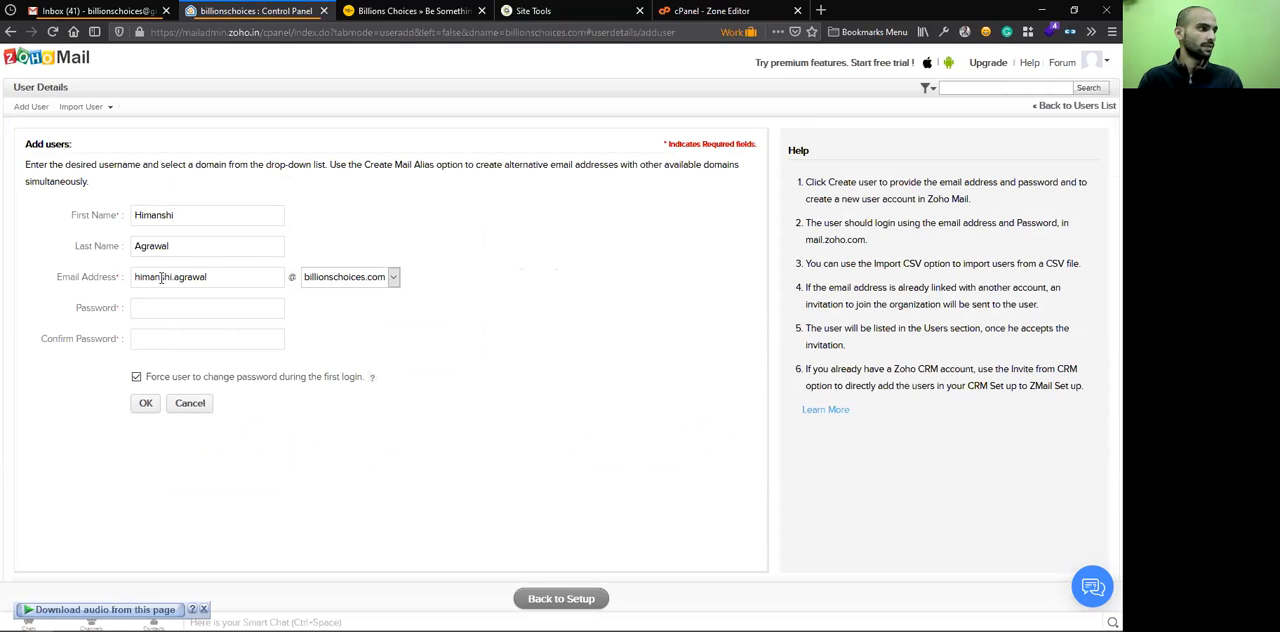
click(195, 403)
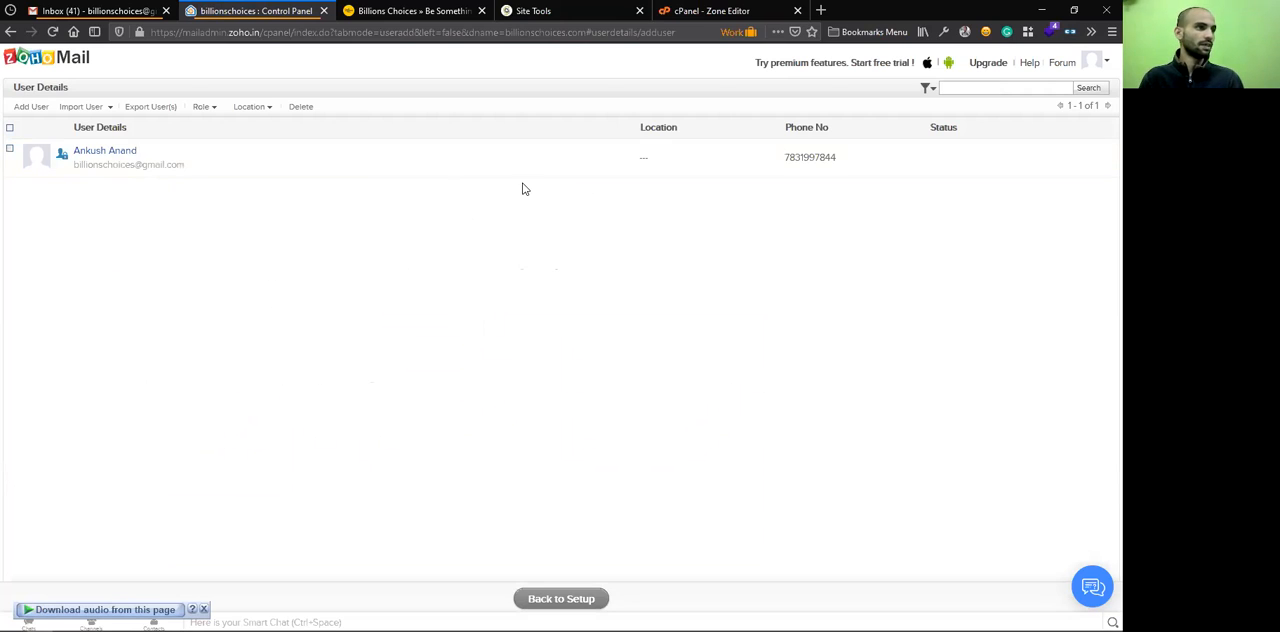
- Return to the Domain Setup wizard and skip both adding users and creating groups to reach the email delivery configuration
click(12, 32)
click(12, 32)
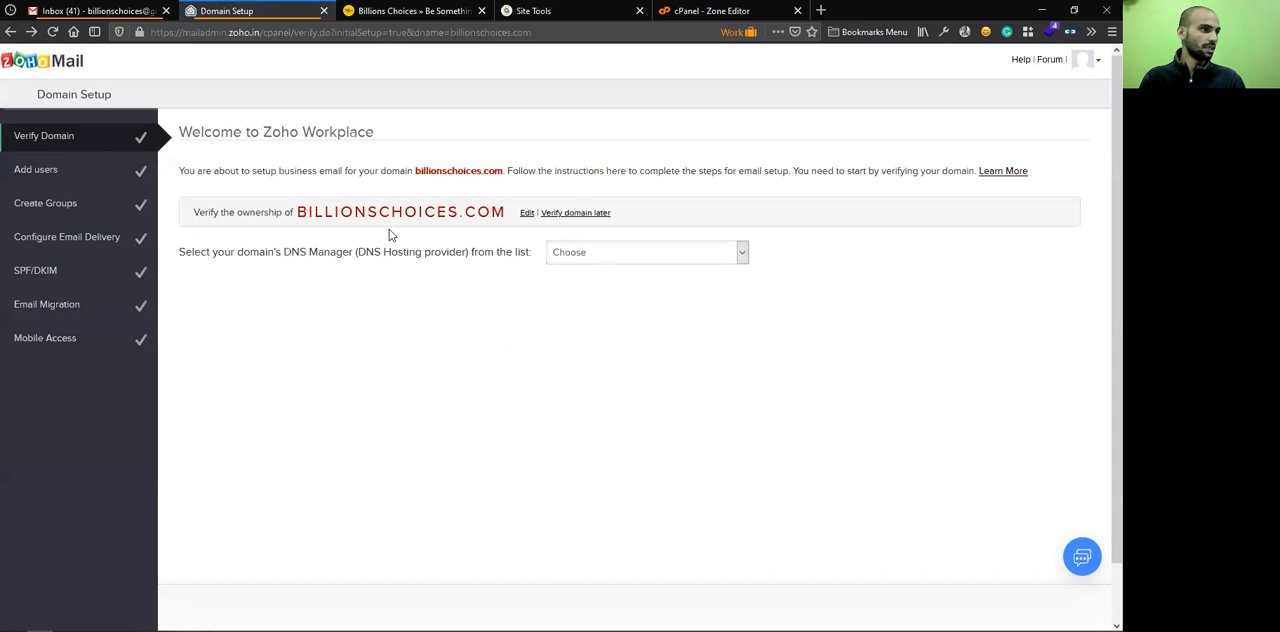
click(23, 136)
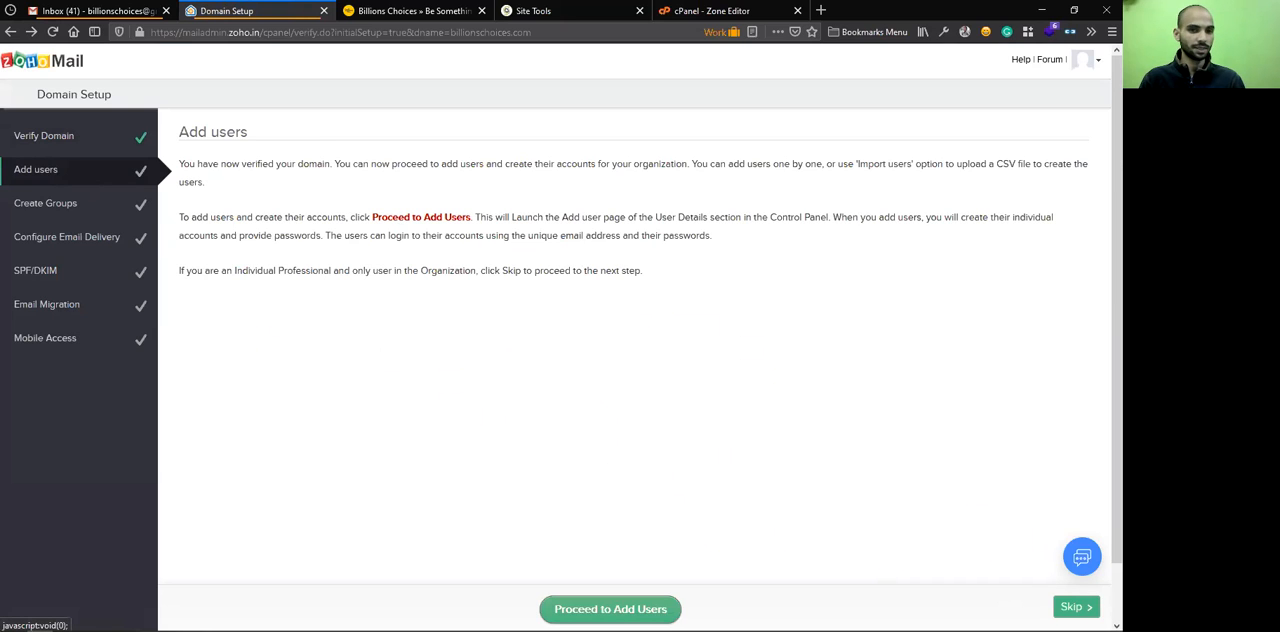
click(1071, 608)
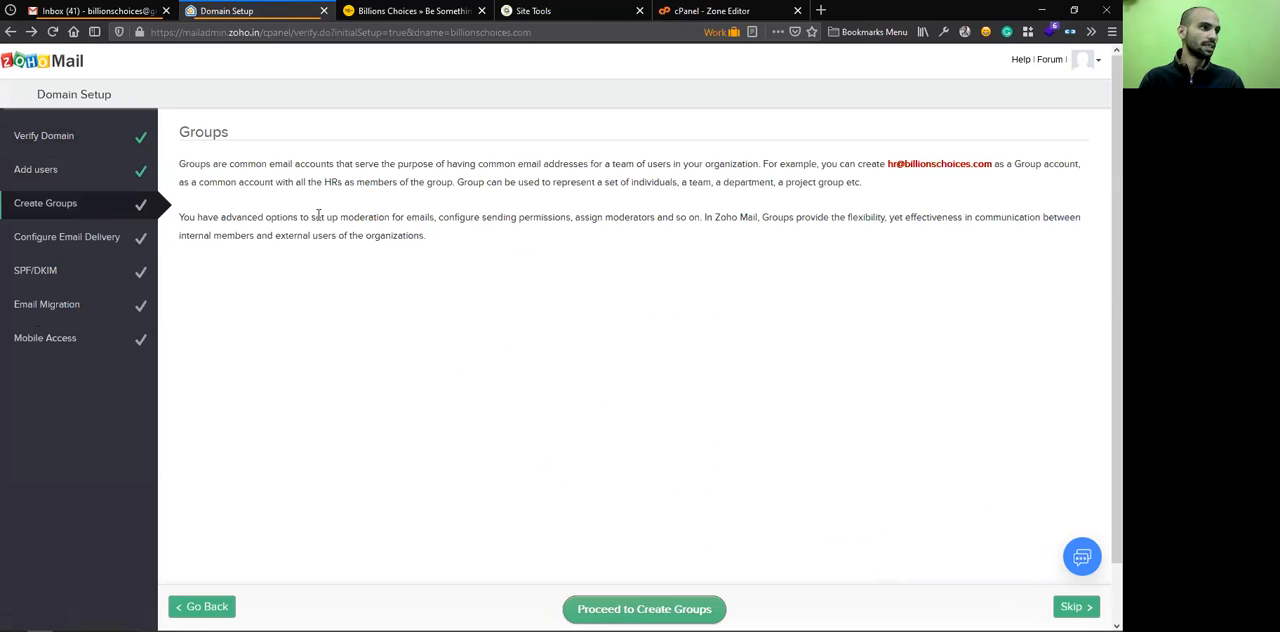
click(1074, 607)
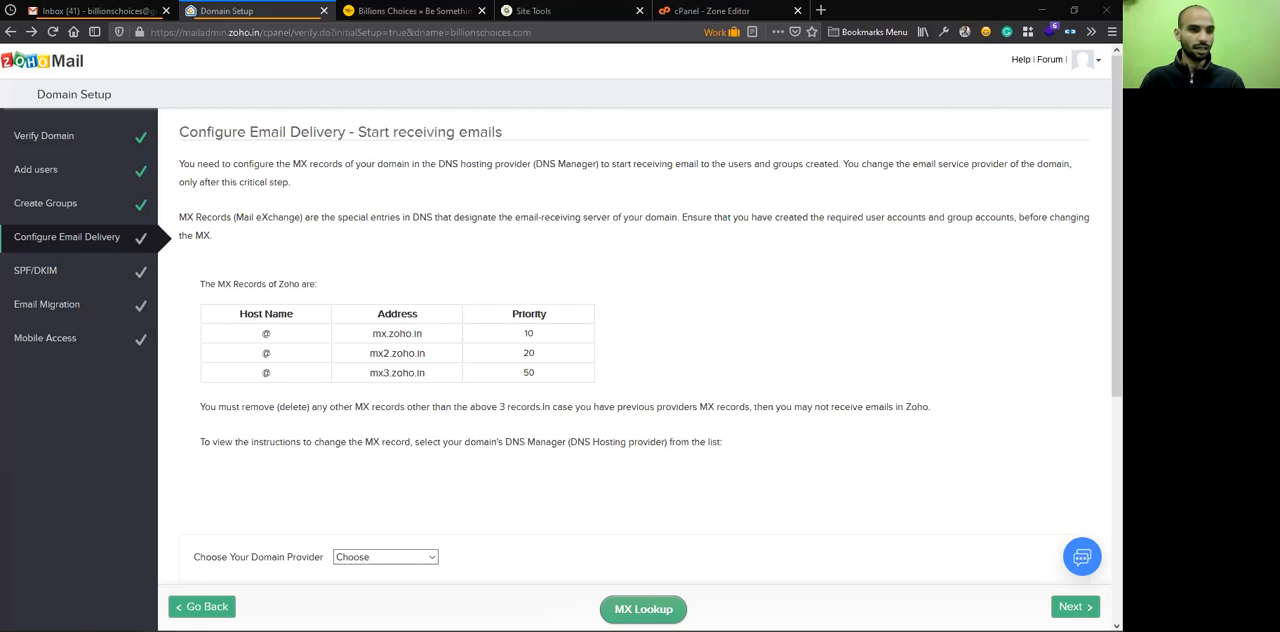
- In the Notepad outline, insert an empty item 2 below Verify Ownership and renumber DKIM as 3 and SPF as 4
drag(1121, 128, 512, 128)
click(398, 393)
click(586, 194)
key(Return)
text(2.)
drag(255, 267, 239, 268)
text(3)
drag(257, 306, 243, 310)
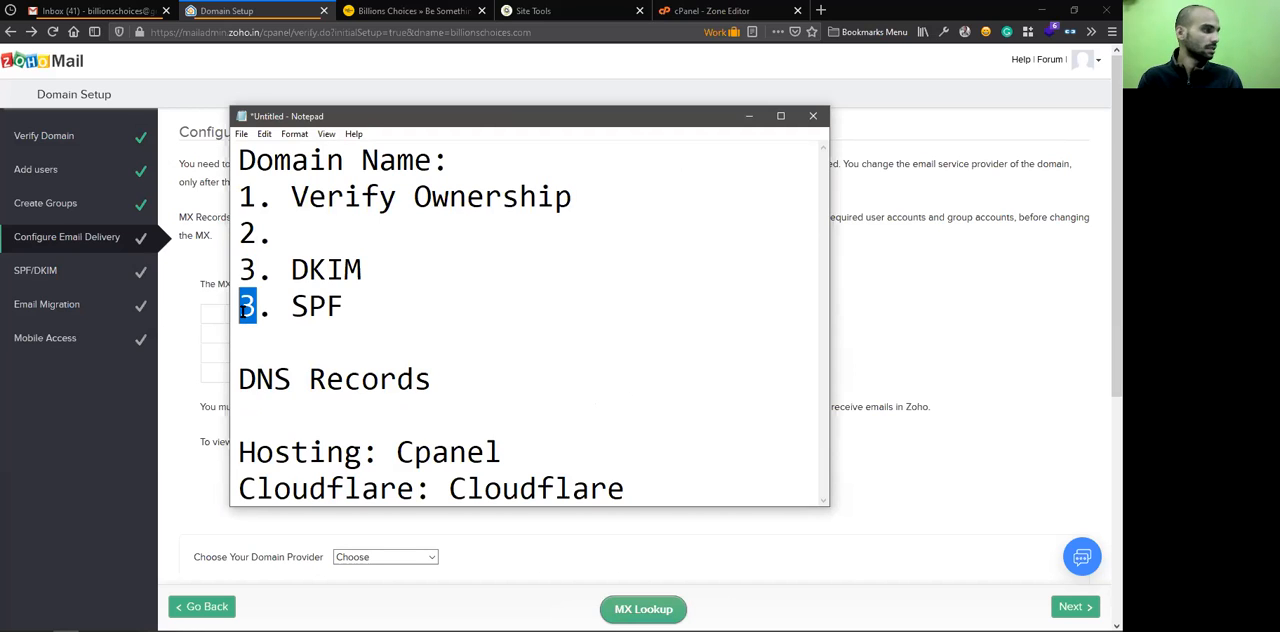
text(4)
click(283, 229)
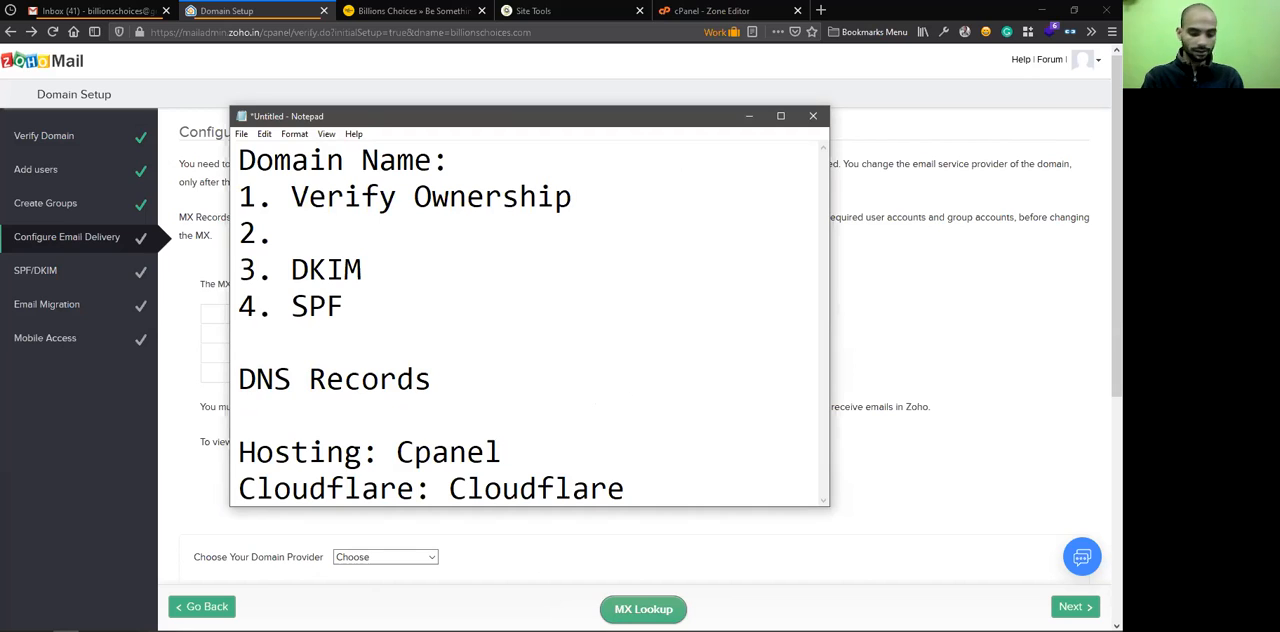
text(Email)
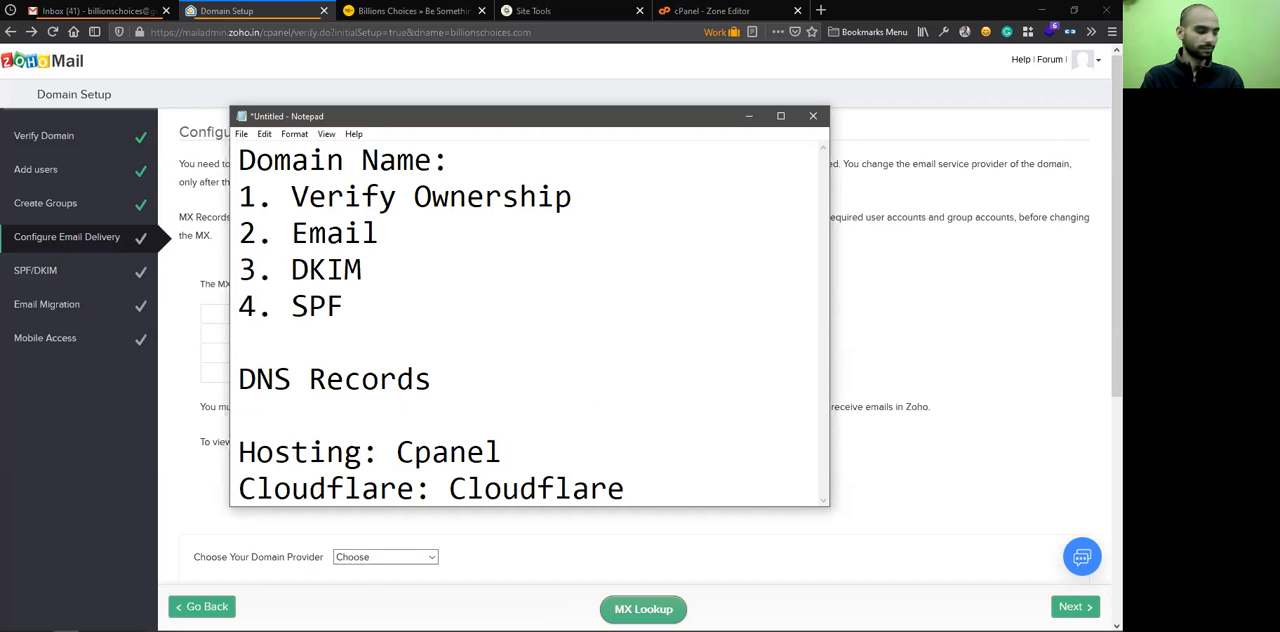
text( H)
key(BackSpace)
text(Entries )
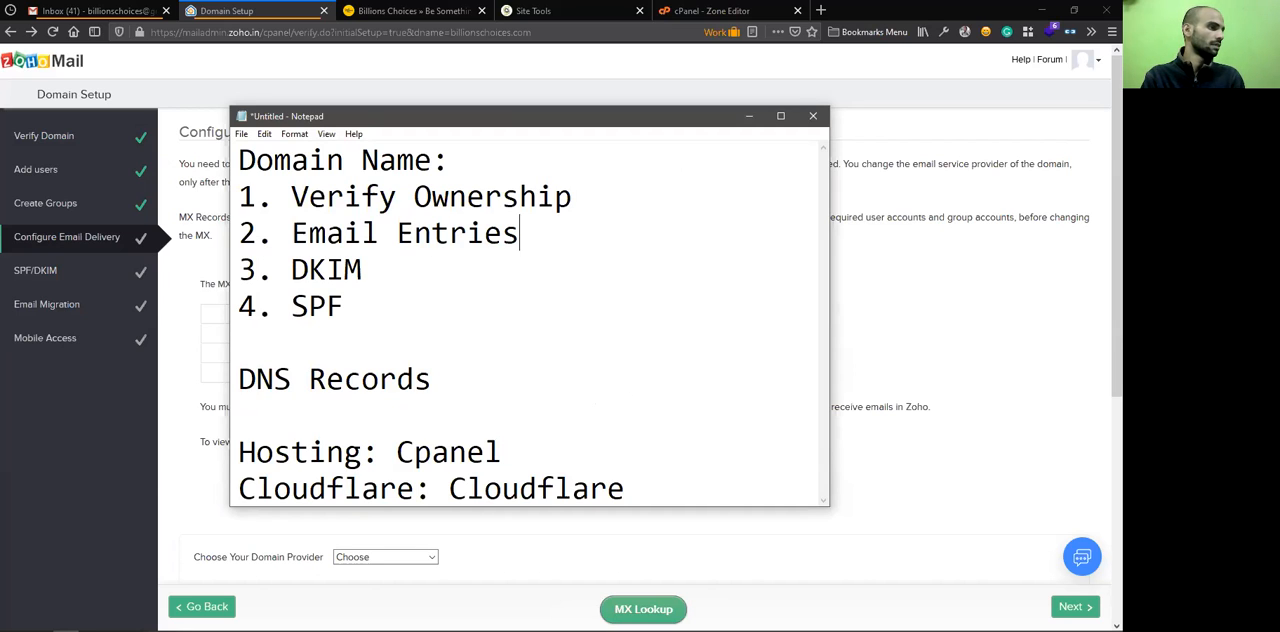
text((MX Reo)
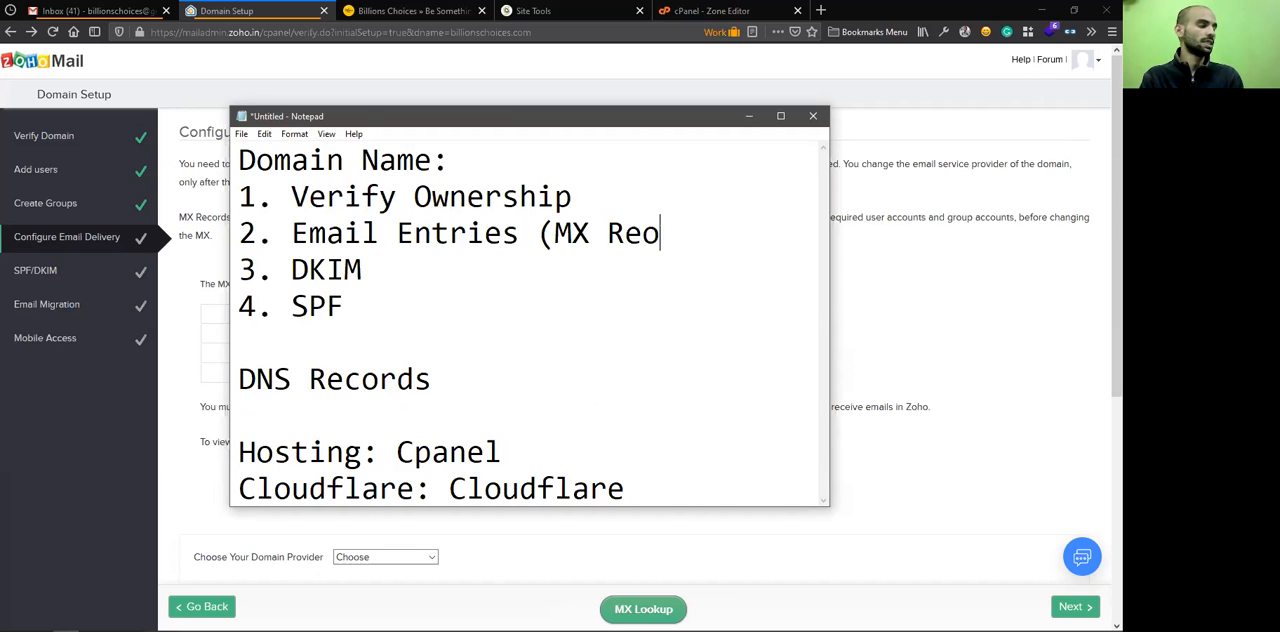
key(BackSpace)
text(cords))
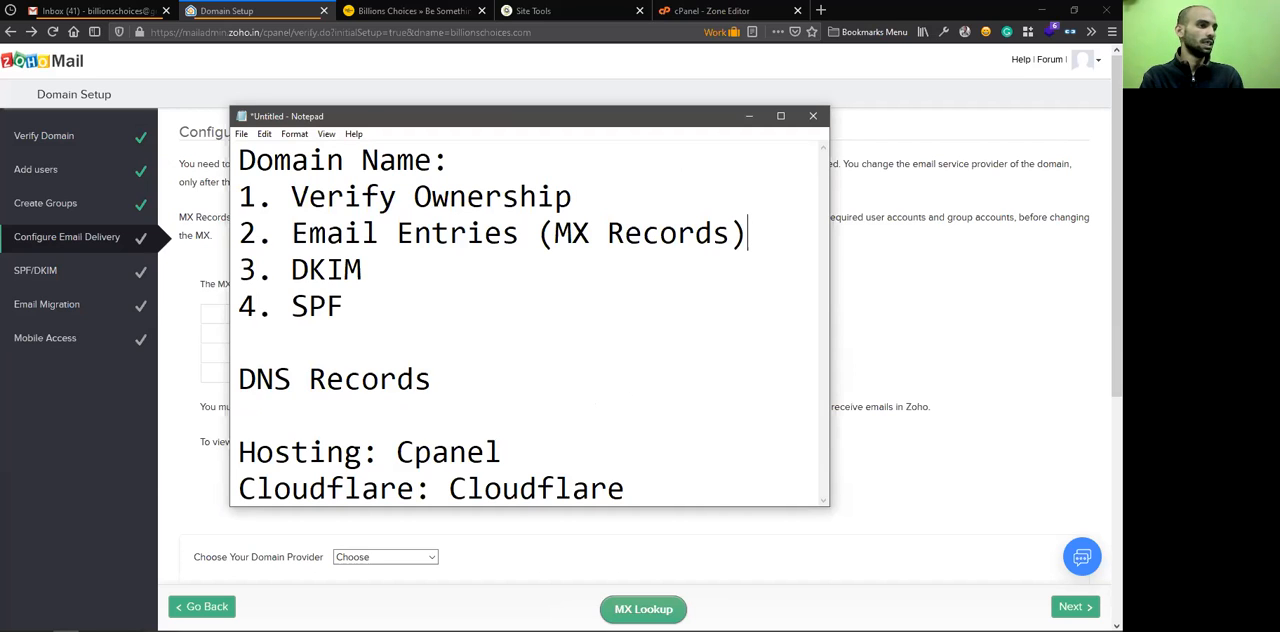
click(749, 116)
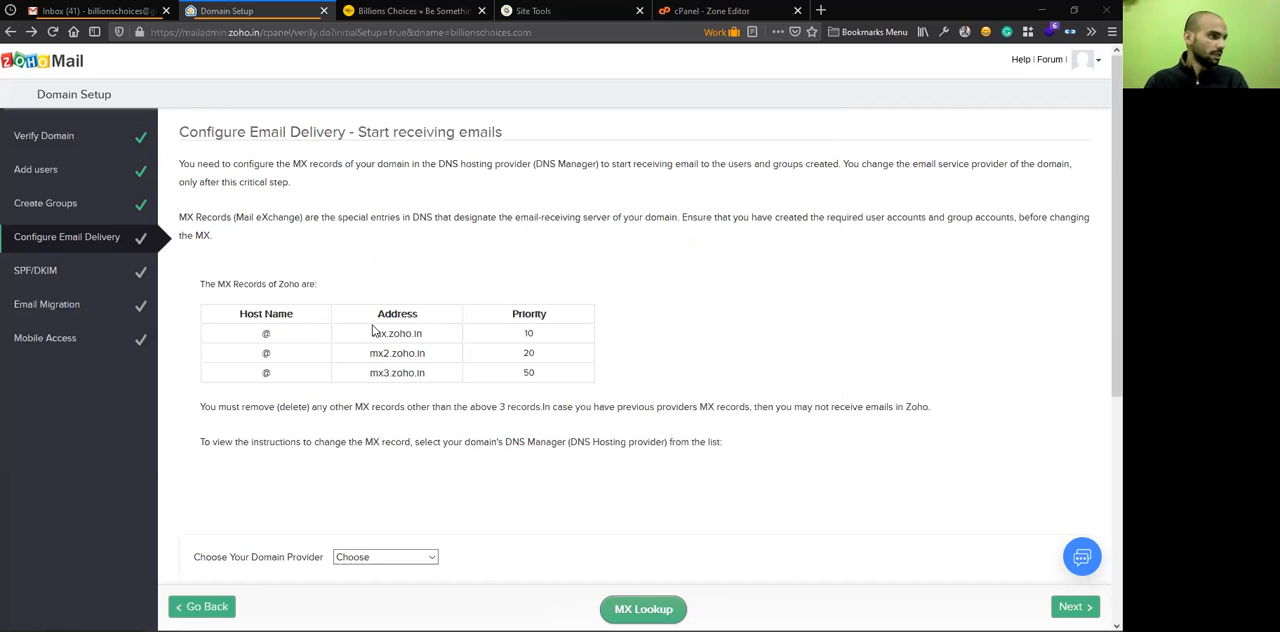
- Examine the host names, addresses and priorities in Zoho's table of MX records
drag(375, 334, 430, 339)
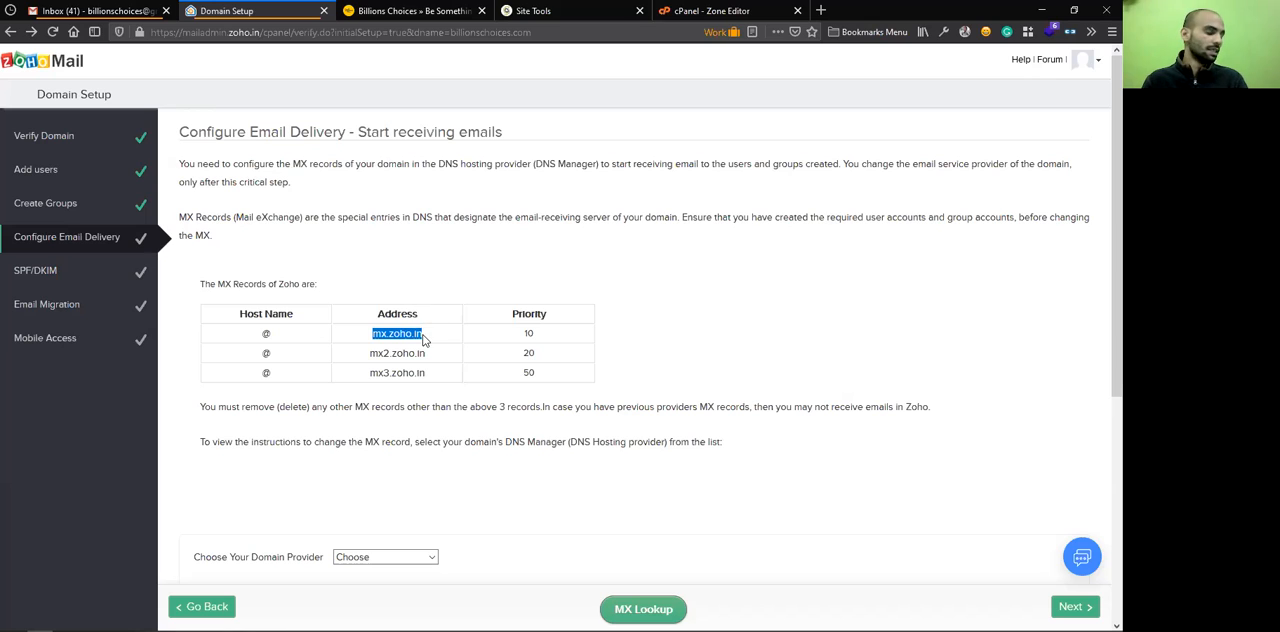
drag(254, 338, 560, 380)
click(645, 364)
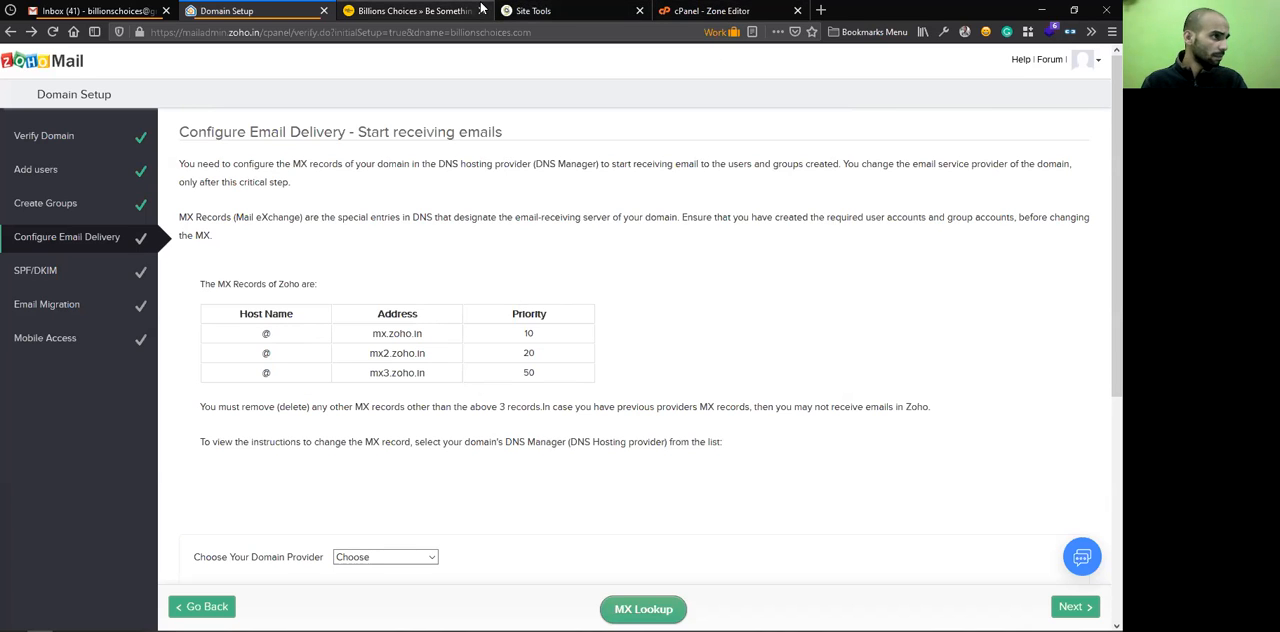
- Switch to SiteGround's DNS Zone Editor and look through the managed DNS records for existing MX records of billionschoices.com
click(524, 10)
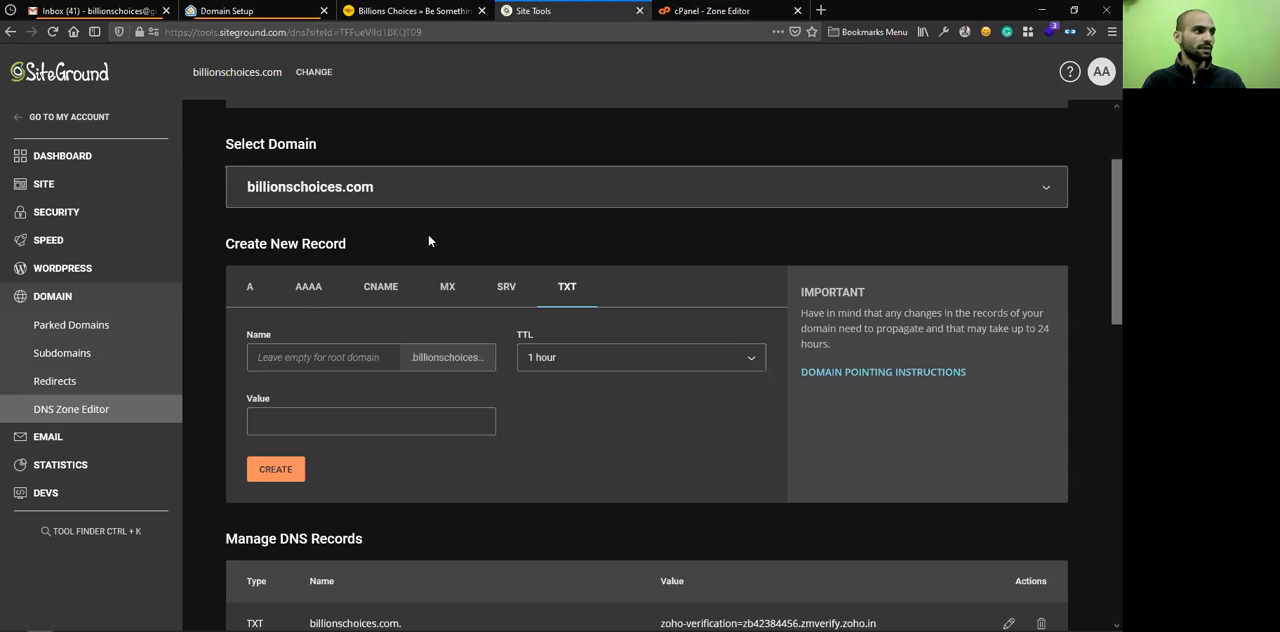
scroll(400, 260, down, 3)
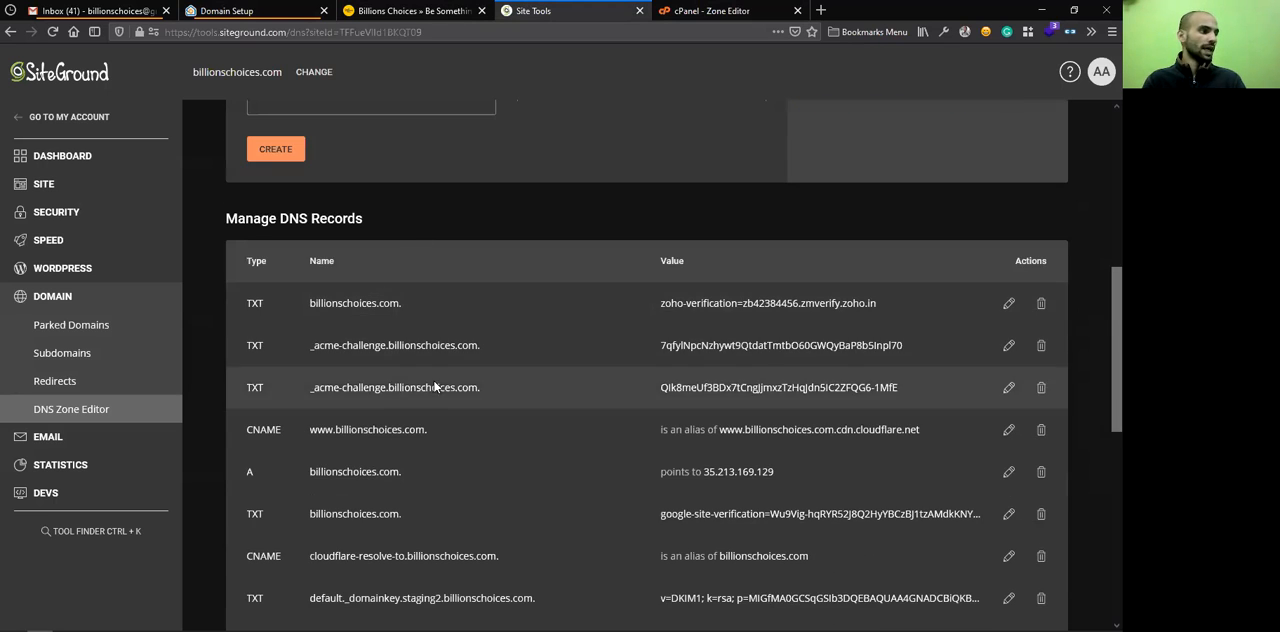
scroll(435, 387, down, 5)
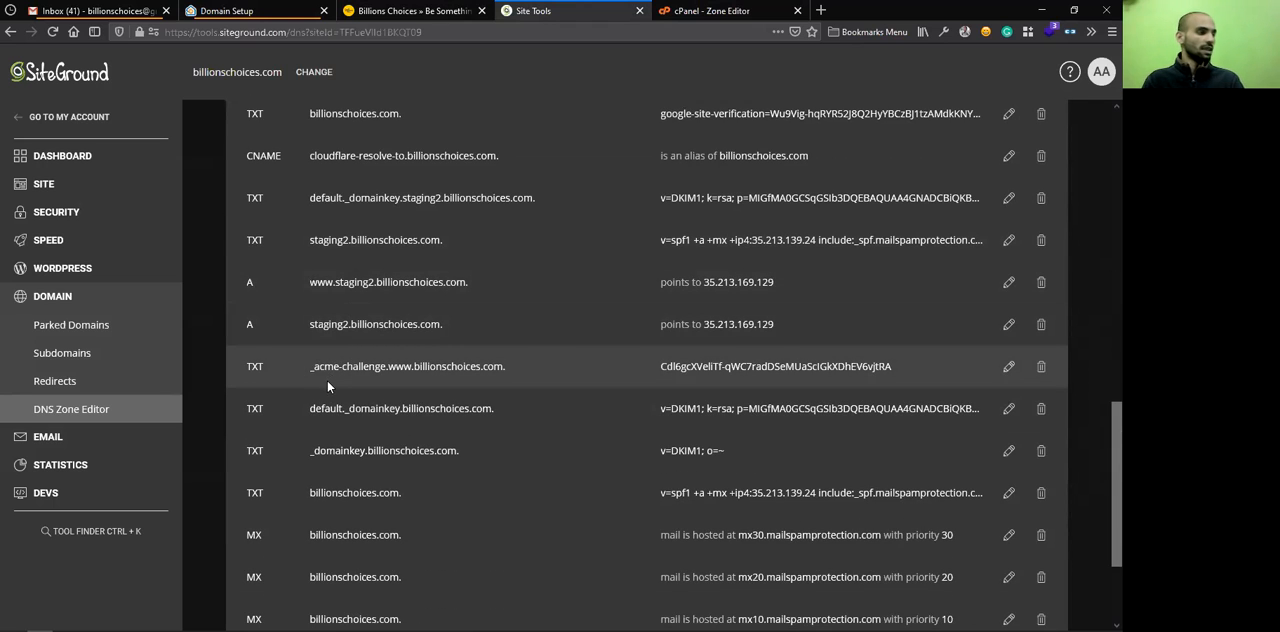
scroll(327, 380, up, 4)
scroll(325, 377, down, 4)
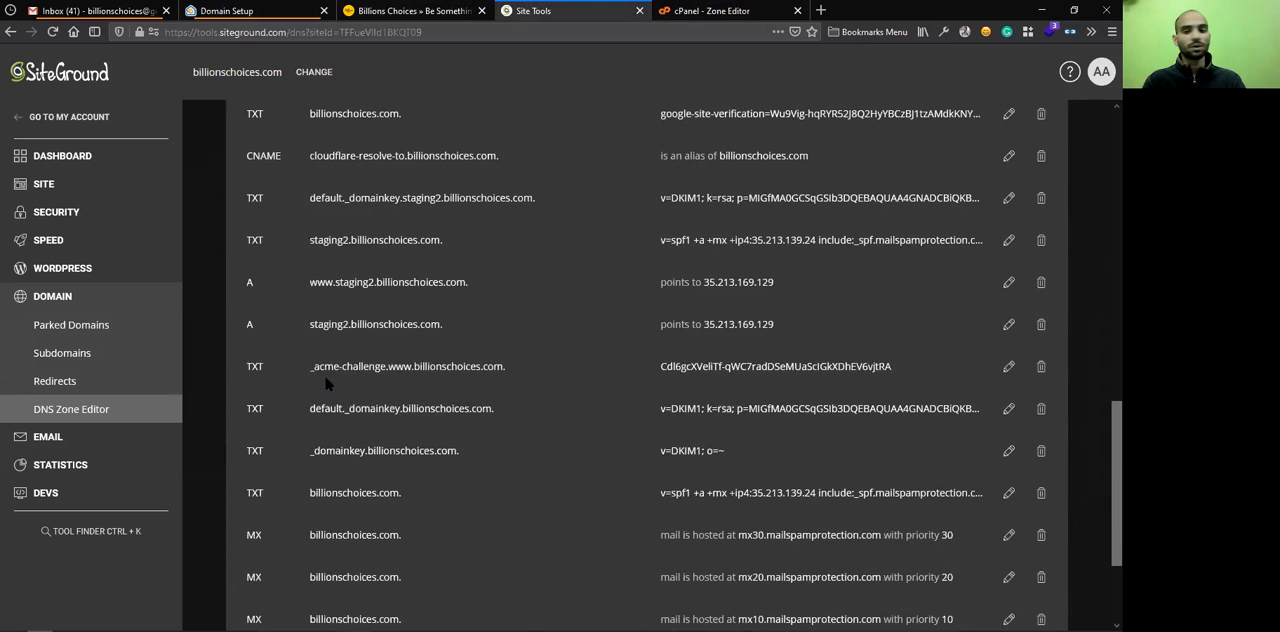
scroll(327, 383, down, 2)
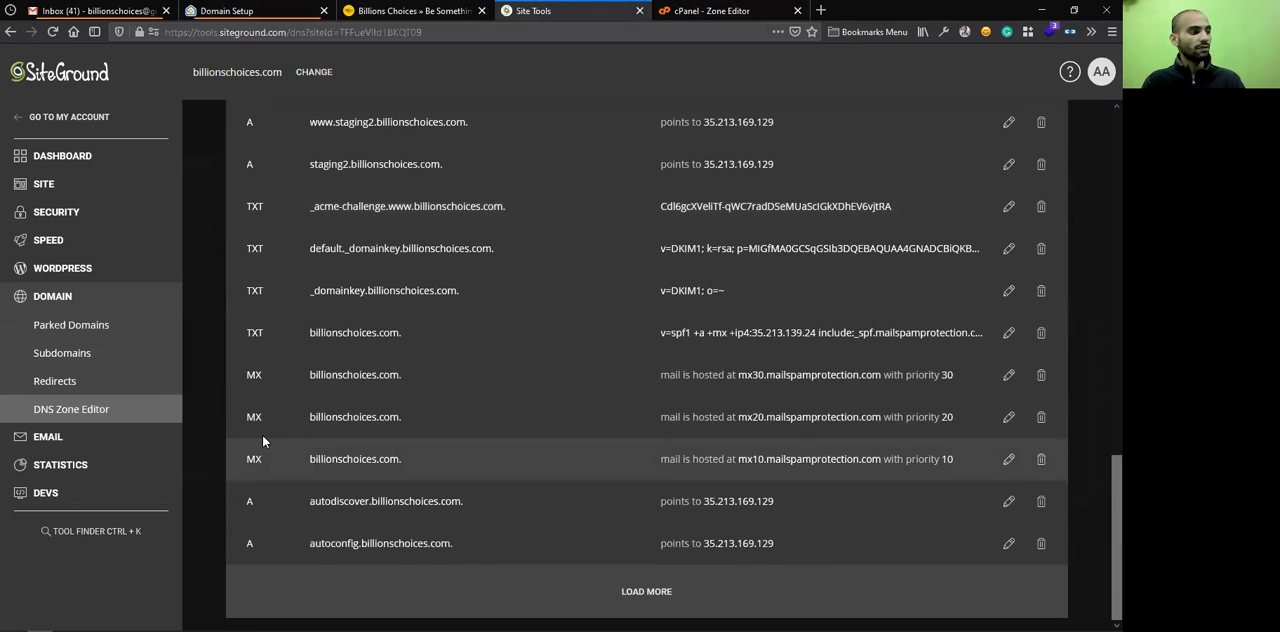
scroll(258, 370, up, 7)
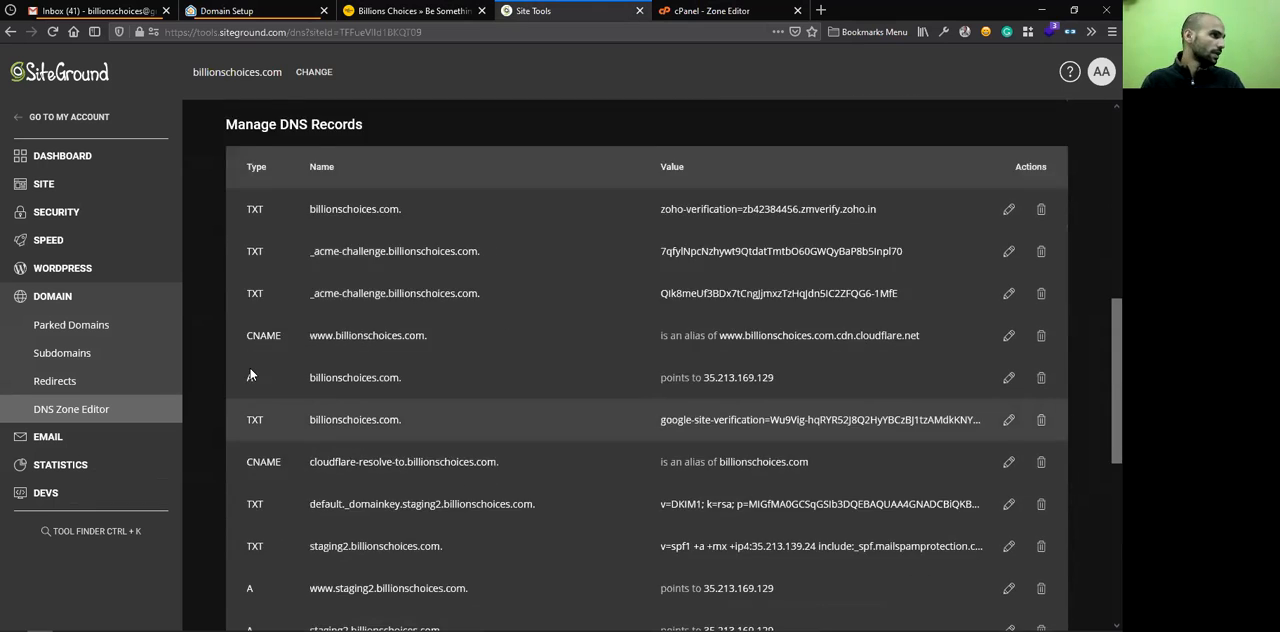
drag(231, 380, 380, 381)
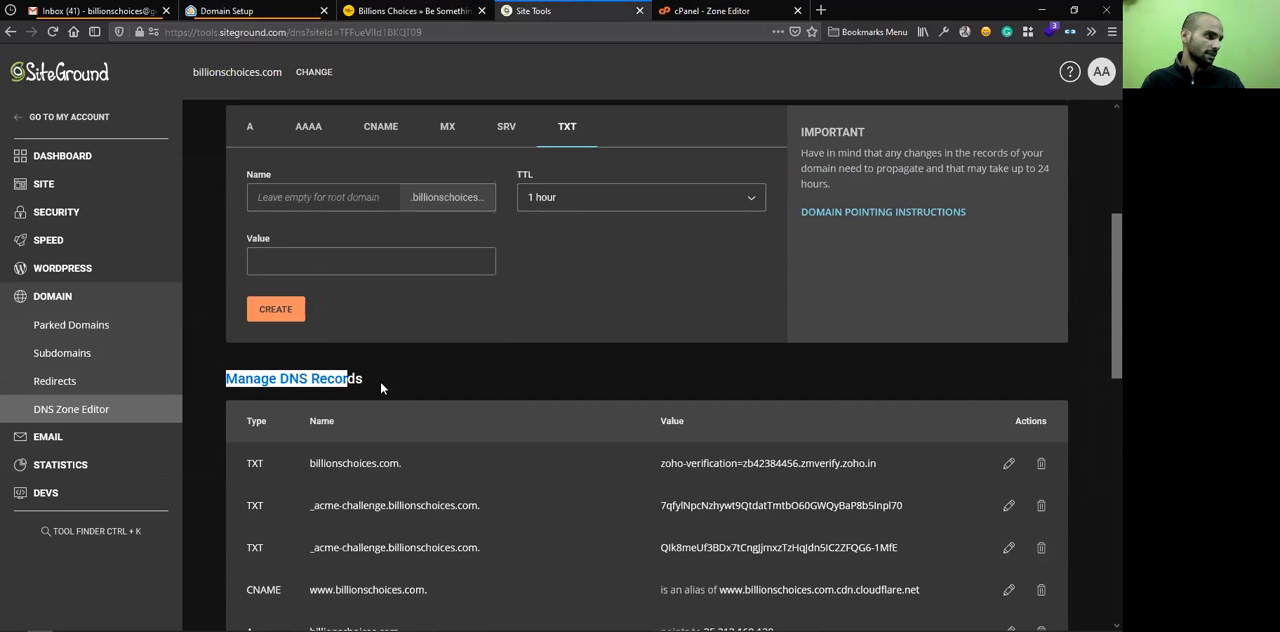
scroll(380, 381, down, 3)
scroll(251, 423, down, 2)
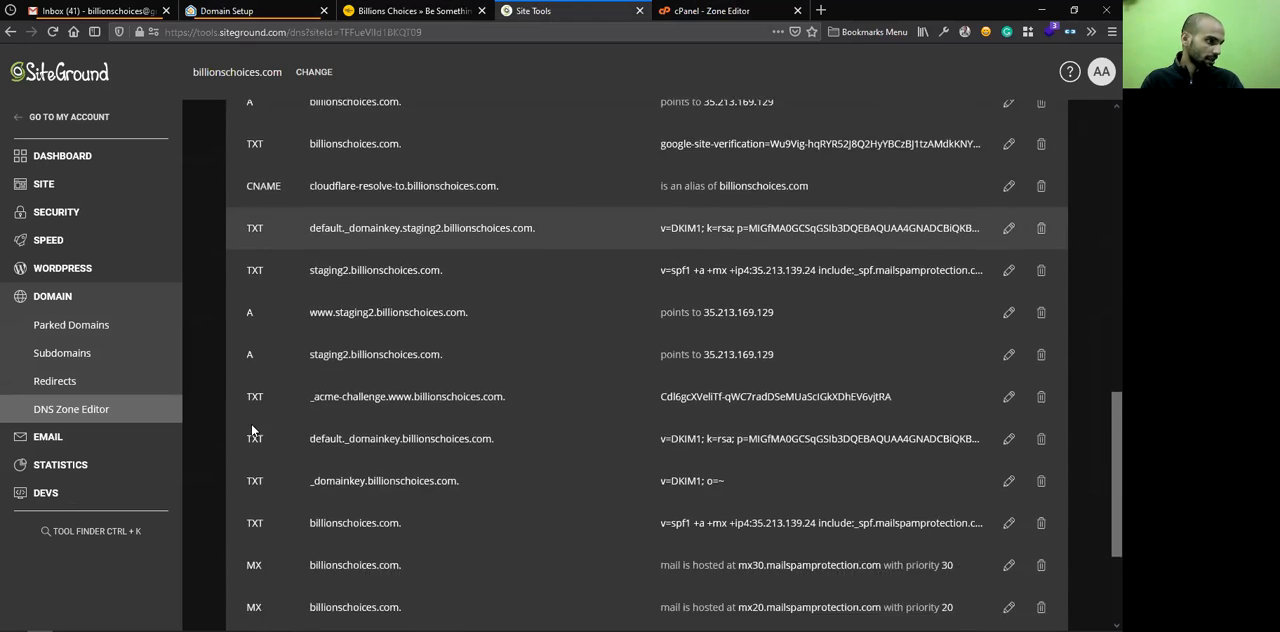
scroll(250, 256, up, 4)
click(250, 257)
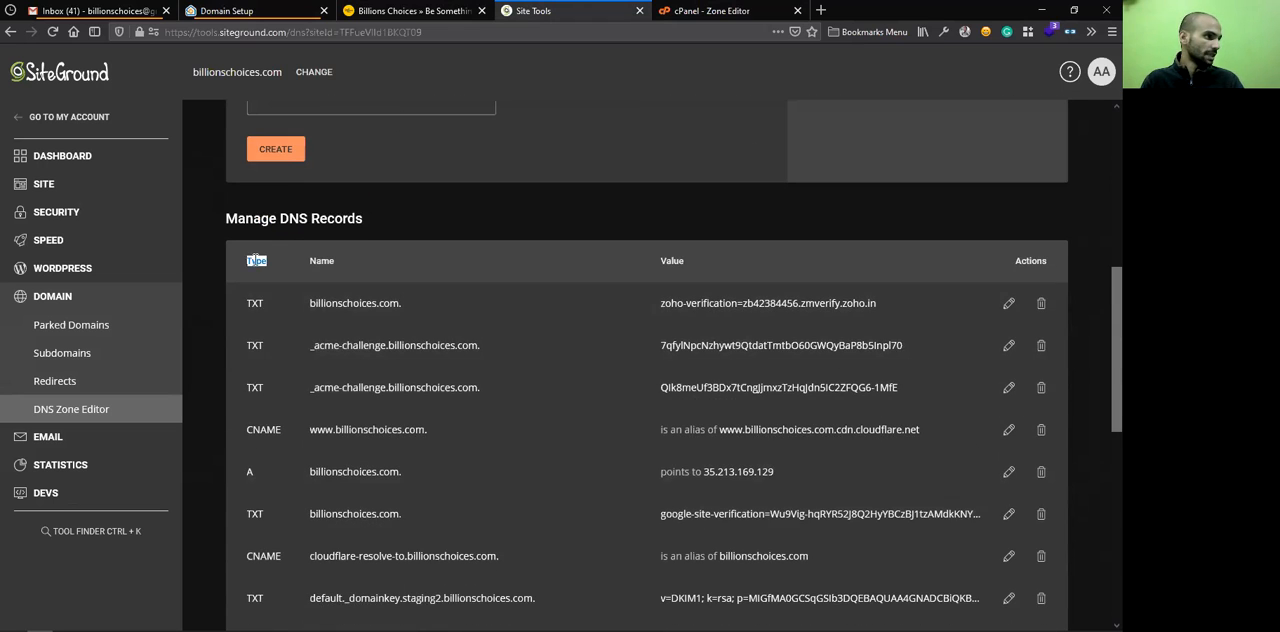
scroll(245, 390, down, 5)
scroll(250, 455, down, 1)
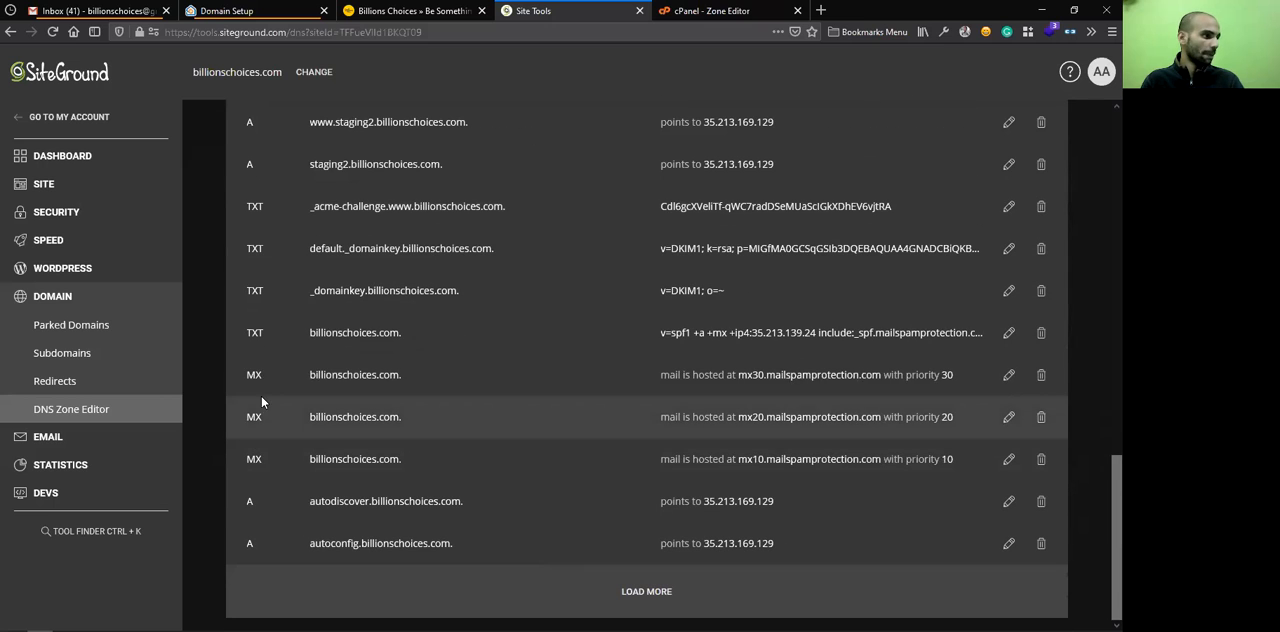
double_click(254, 374)
double_click(257, 409)
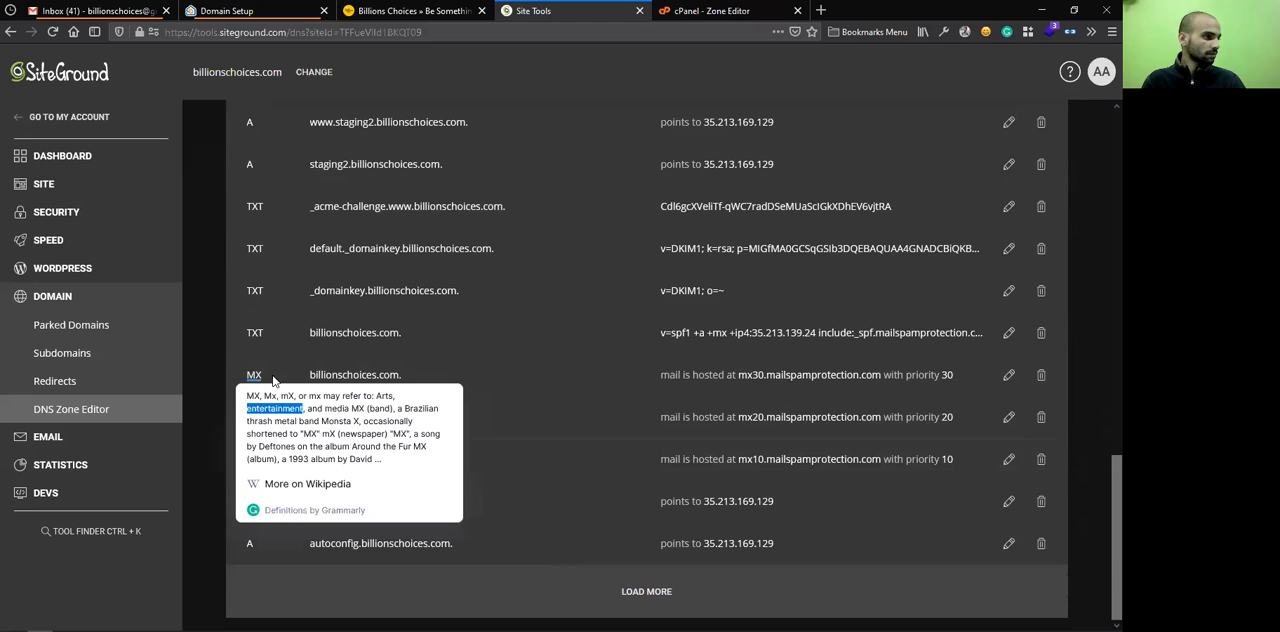
- Identify the three existing mailspamprotection.com MX records of billionschoices.com in the managed DNS records
click(273, 380)
double_click(255, 375)
click(265, 387)
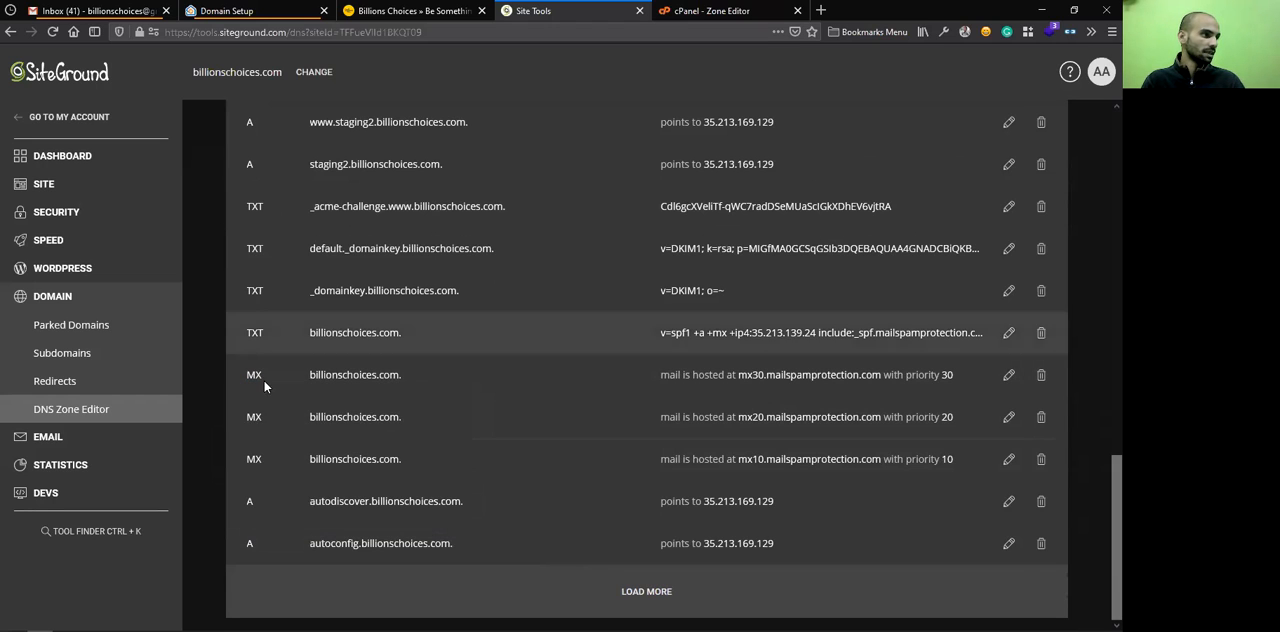
double_click(254, 416)
click(280, 380)
double_click(254, 459)
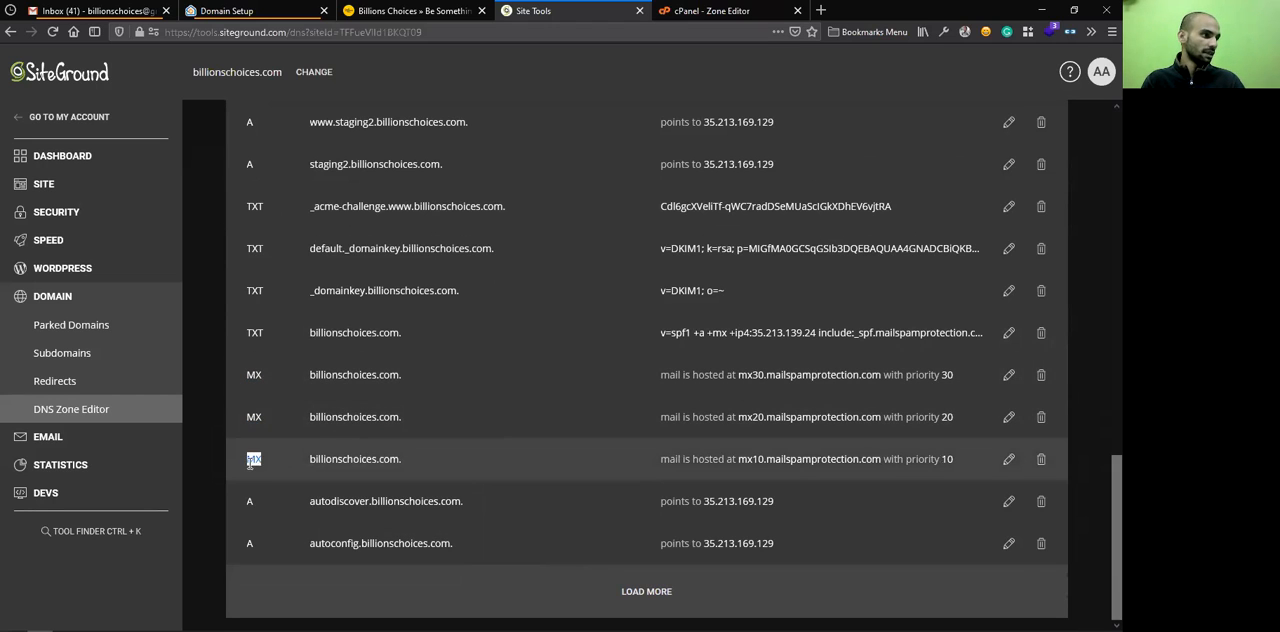
drag(250, 372, 265, 456)
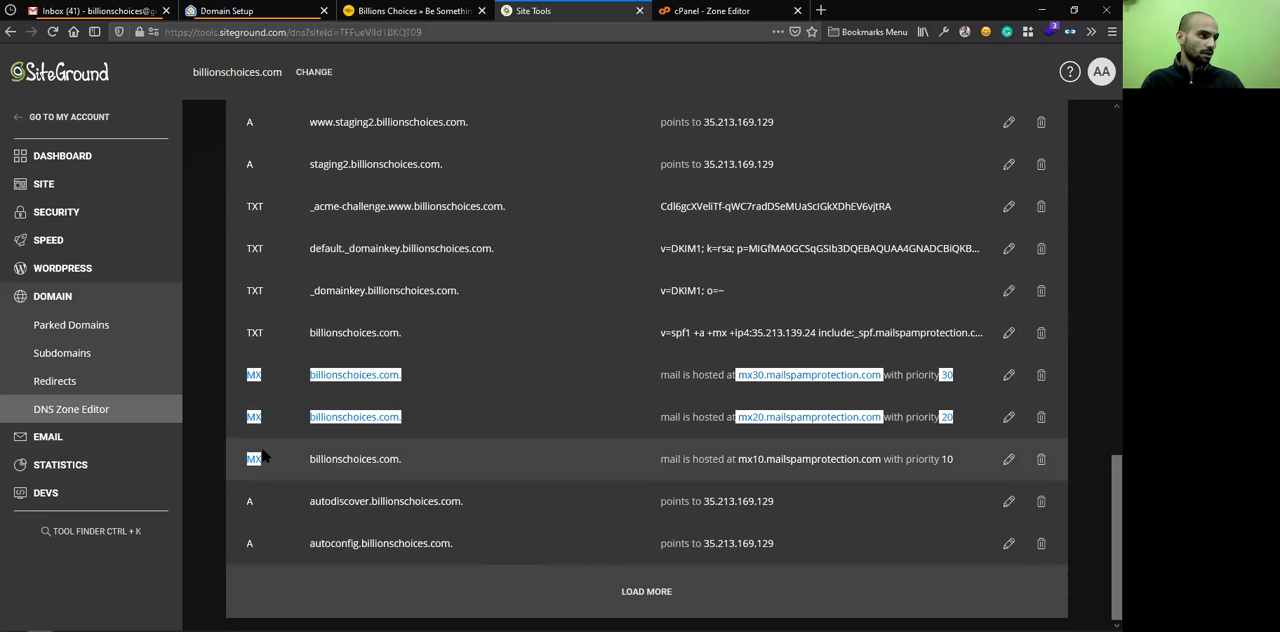
click(290, 442)
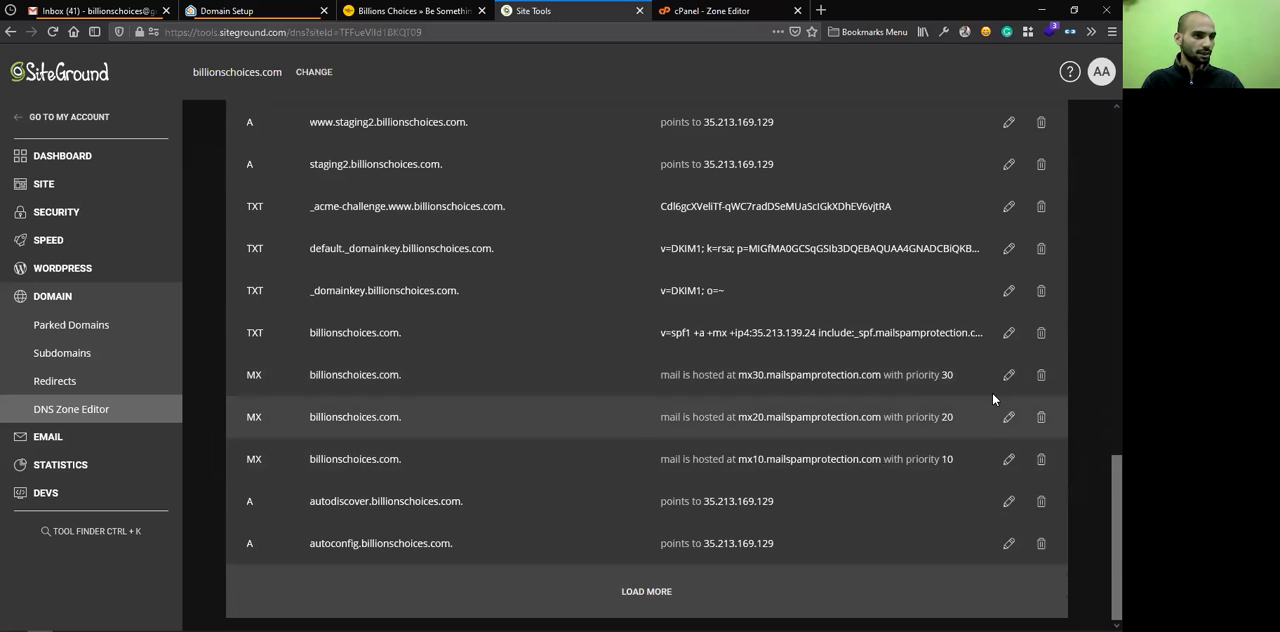
- Delete the three MX records pointing to mx30, mx20 and mx10.mailspamprotection.com from the DNS zone
click(1041, 376)
click(660, 451)
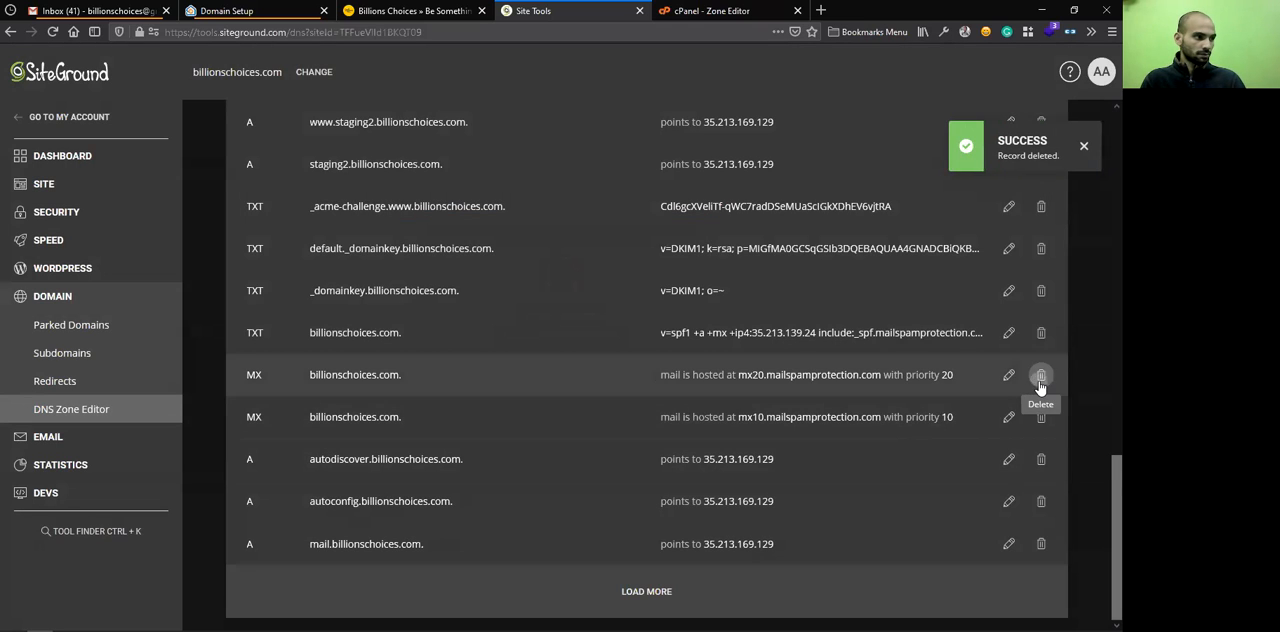
click(1040, 380)
click(662, 447)
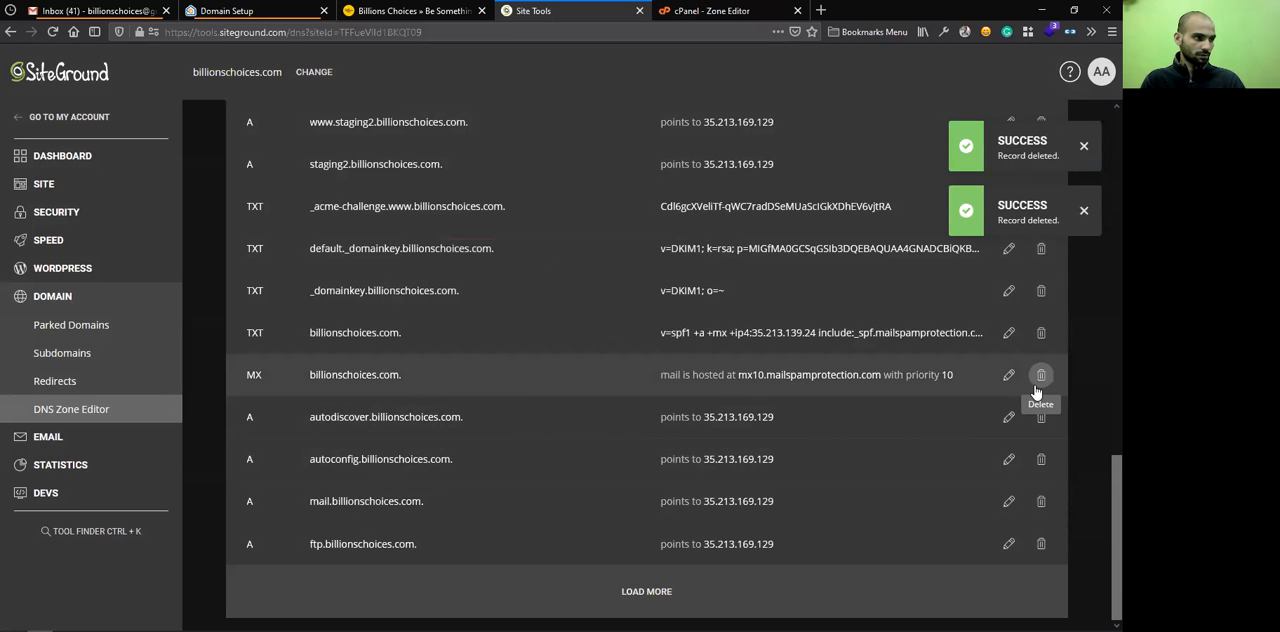
click(1036, 384)
click(655, 449)
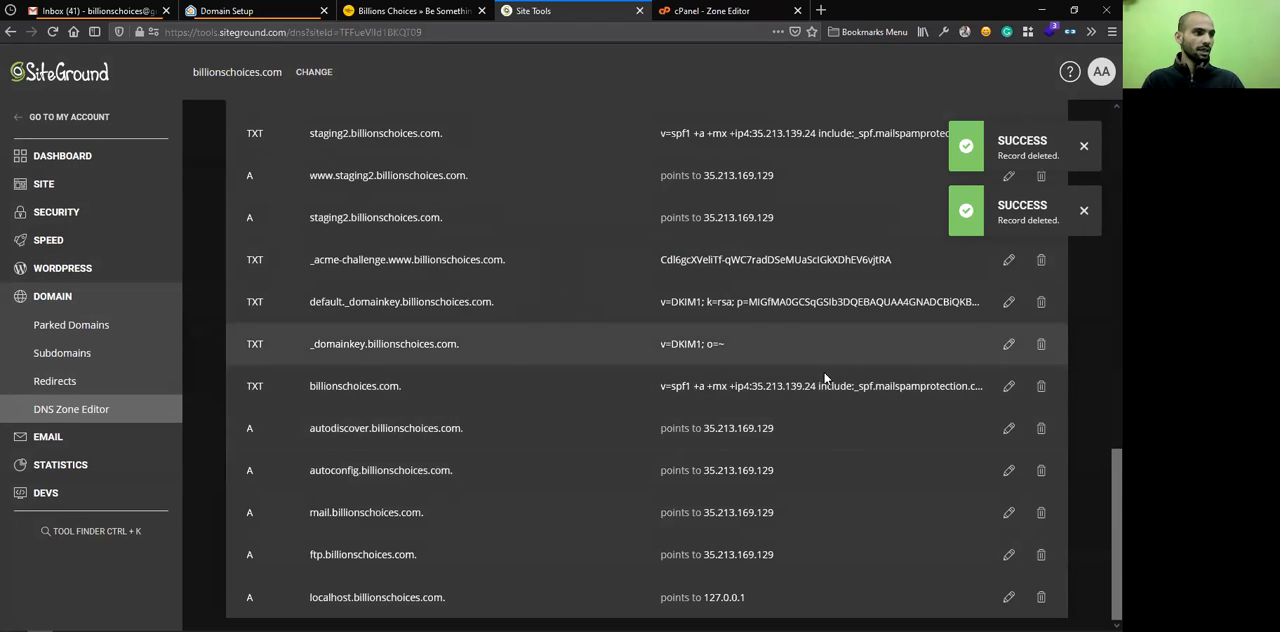
- Check the remaining DNS records for leftover MX entries and set the new record's type to MX
scroll(455, 380, up, 3)
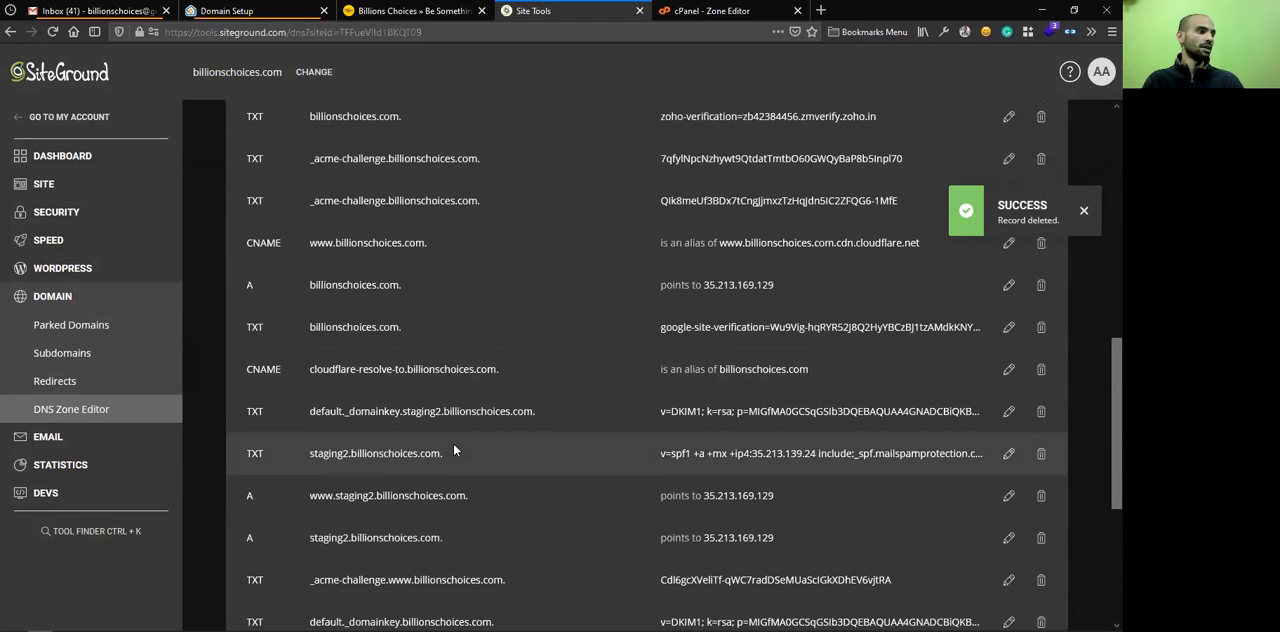
scroll(722, 385, down, 2)
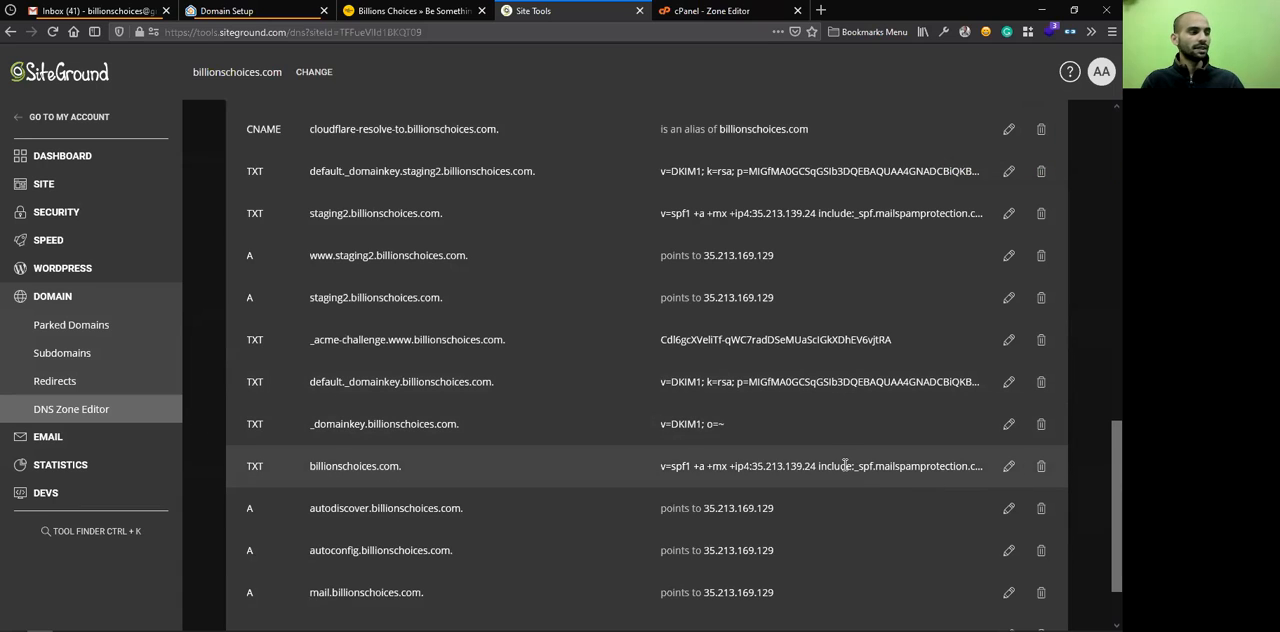
scroll(845, 465, up, 3)
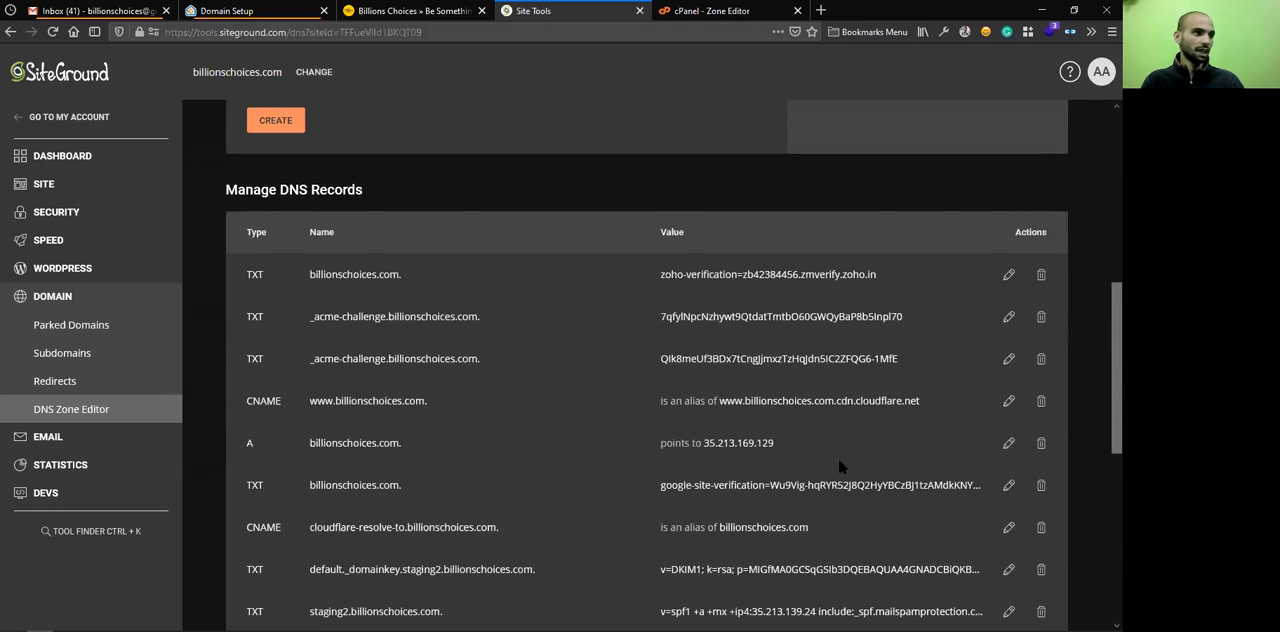
scroll(731, 410, up, 2)
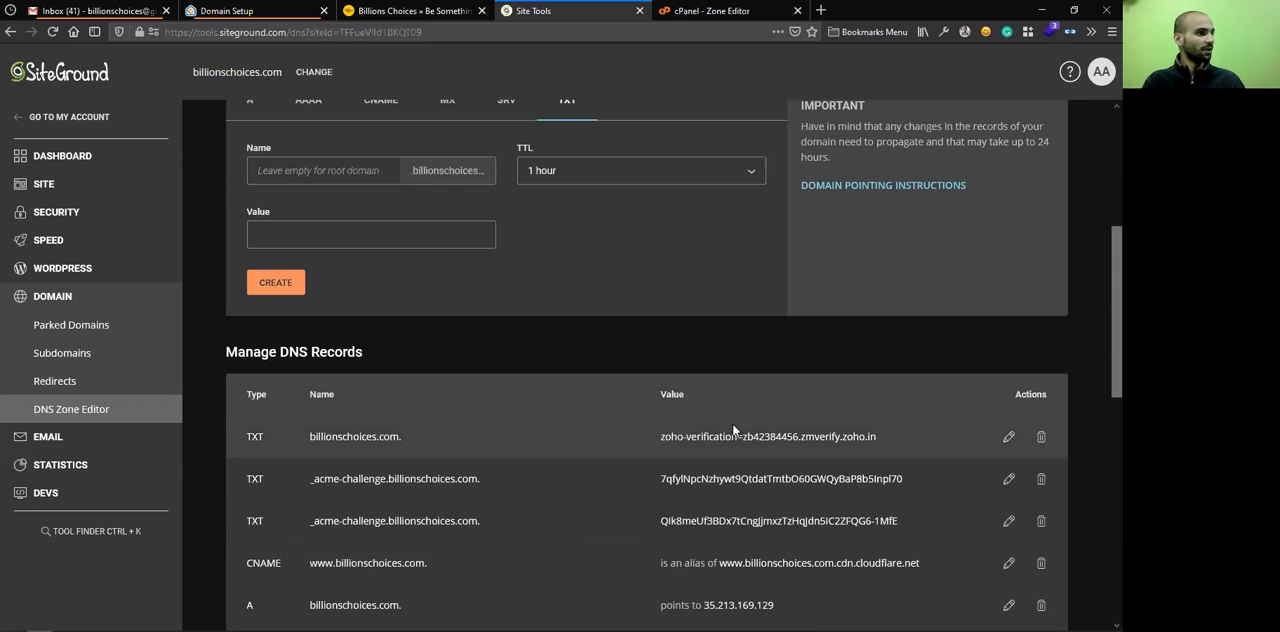
scroll(655, 396, up, 3)
scroll(654, 360, down, 2)
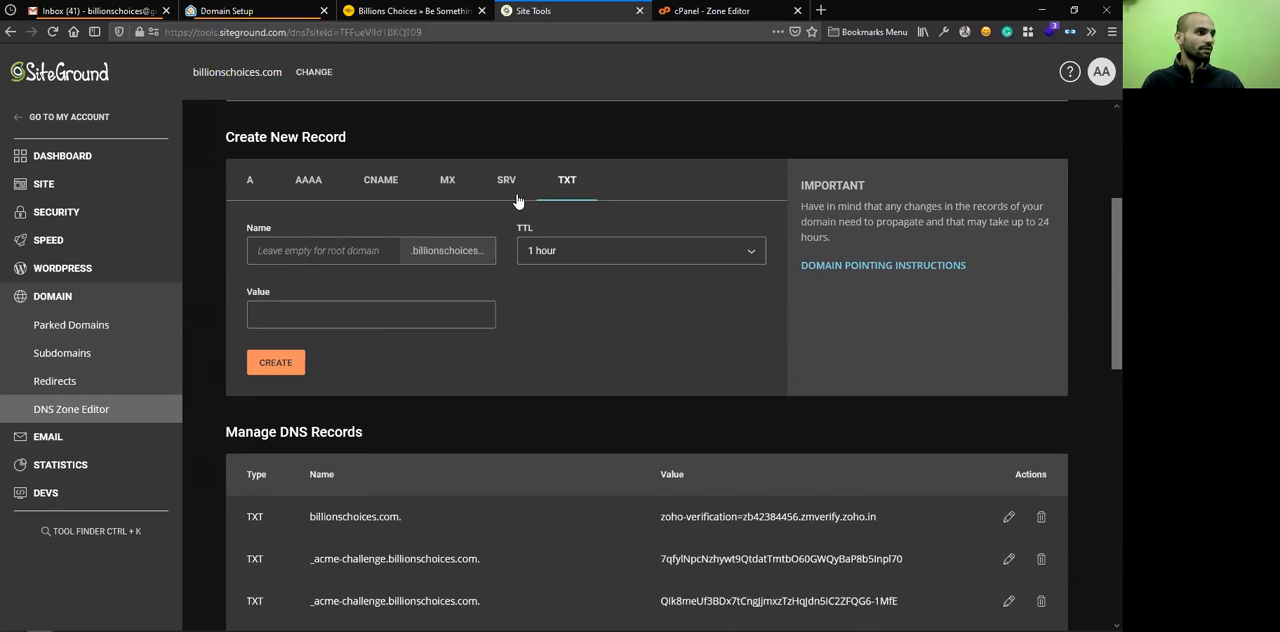
click(445, 183)
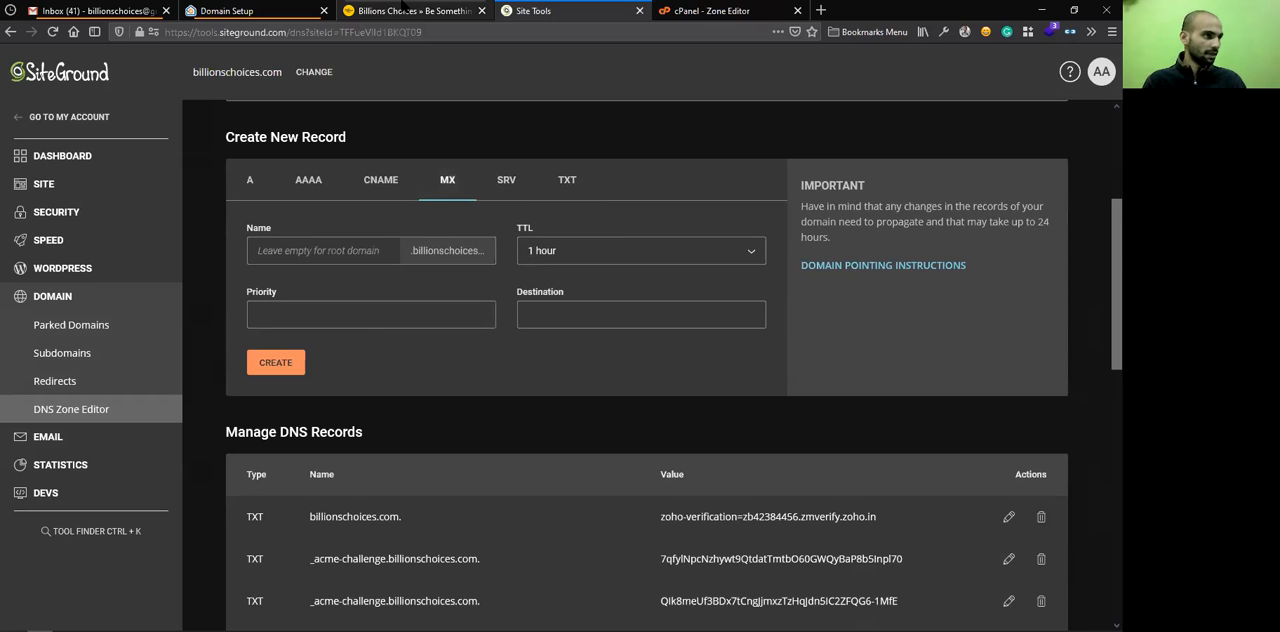
- Switch to Zoho's Domain Setup page and select the first MX record's address, mx.zoho.in
click(228, 11)
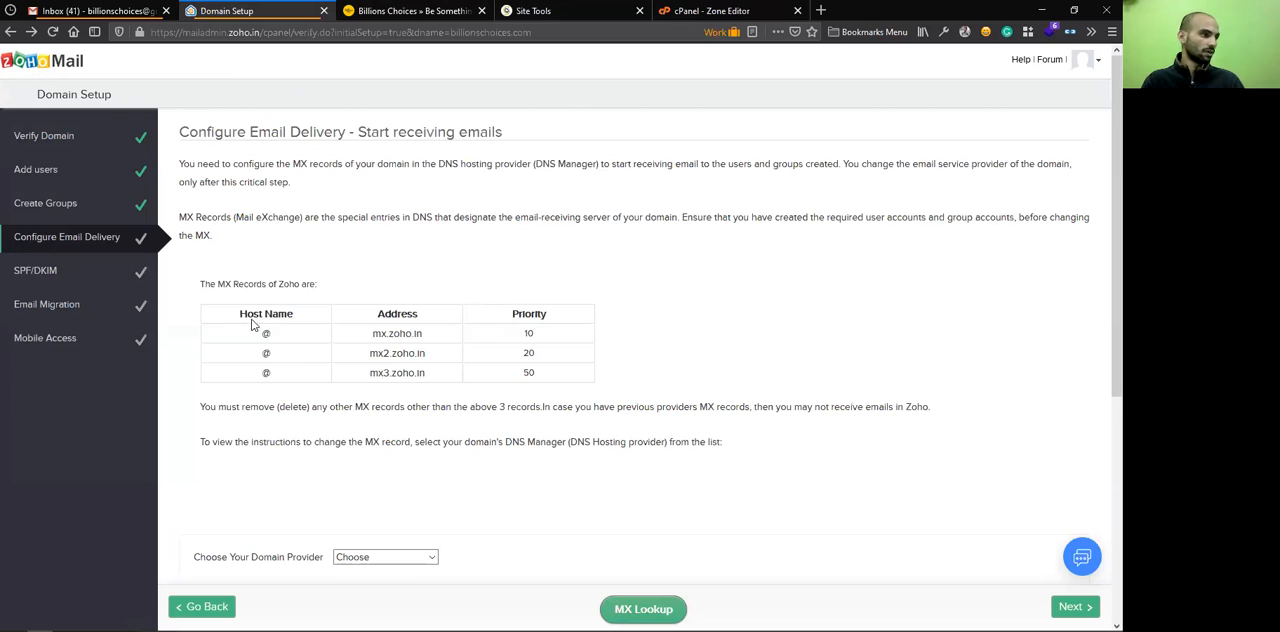
drag(373, 333, 437, 338)
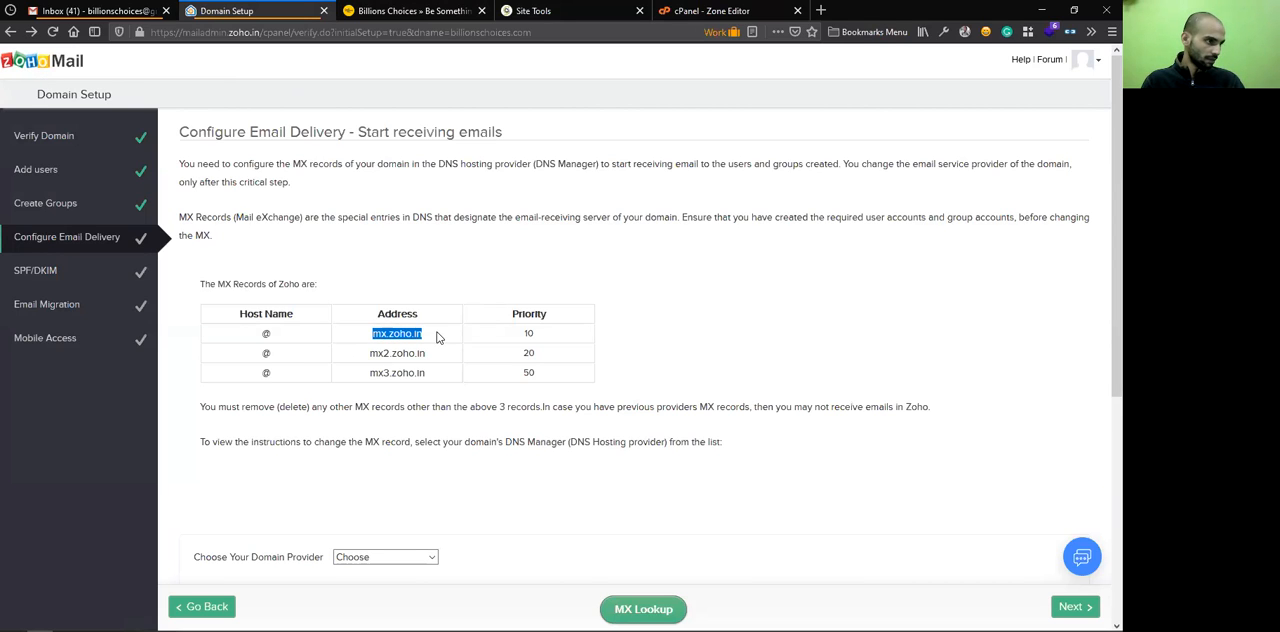
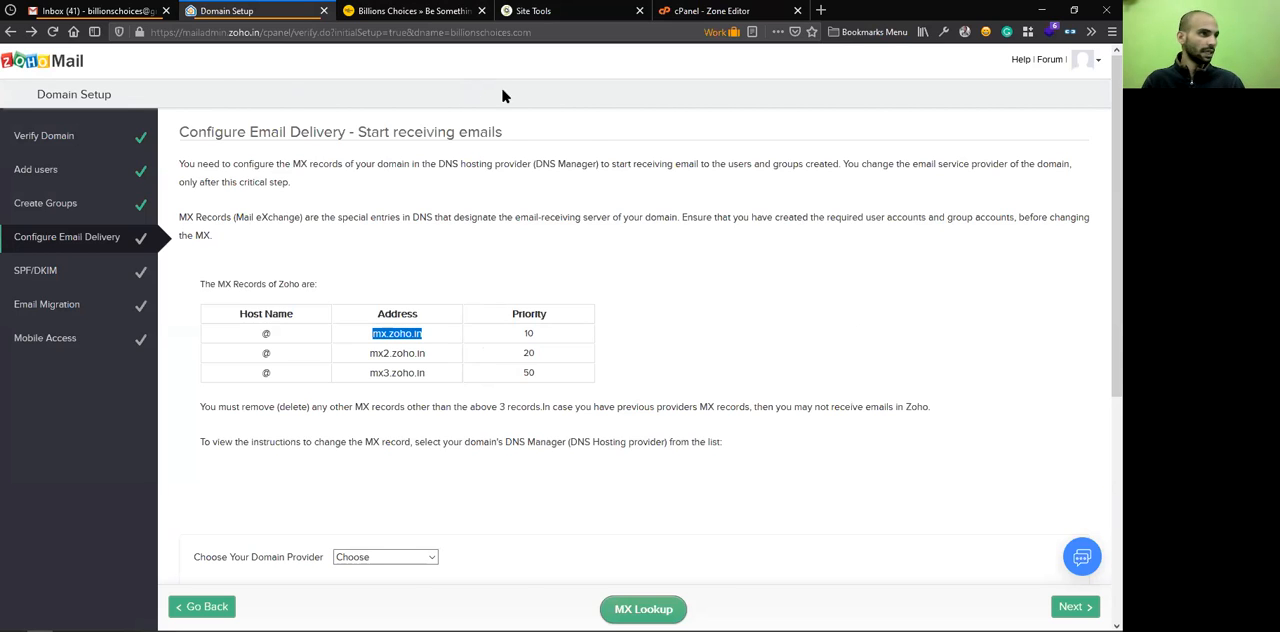
- Copy the first Zoho MX address, mx.zoho.in, into the Notepad notes below the Cloudflare line
click(361, 334)
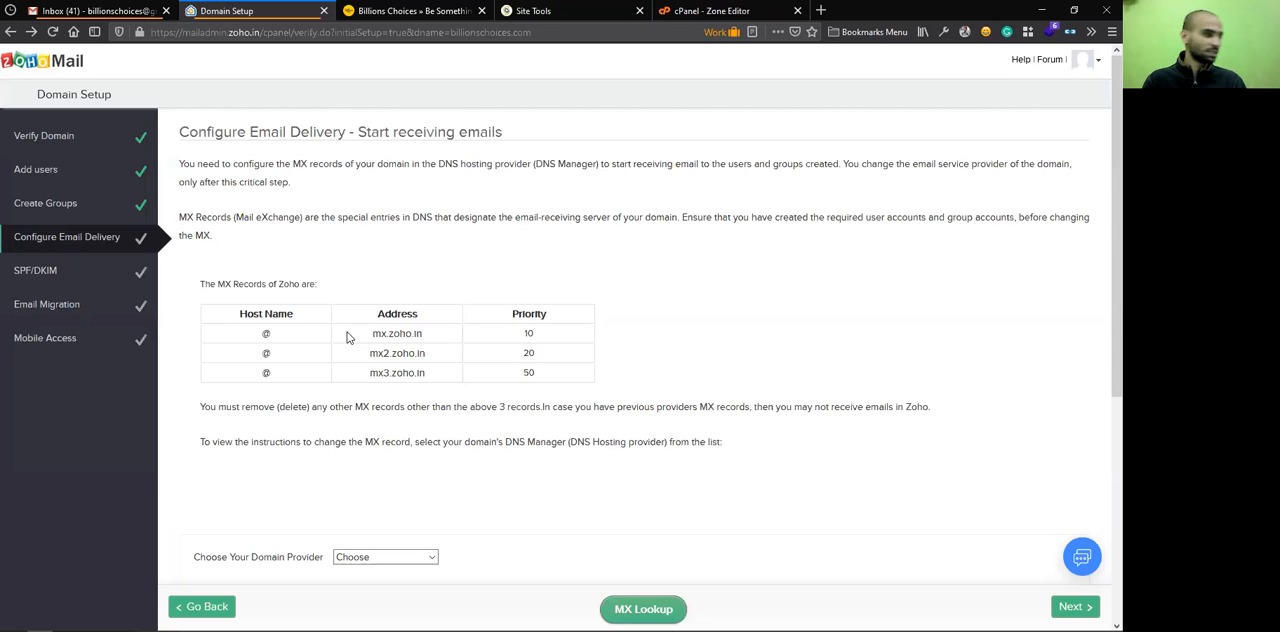
triple_click(404, 335)
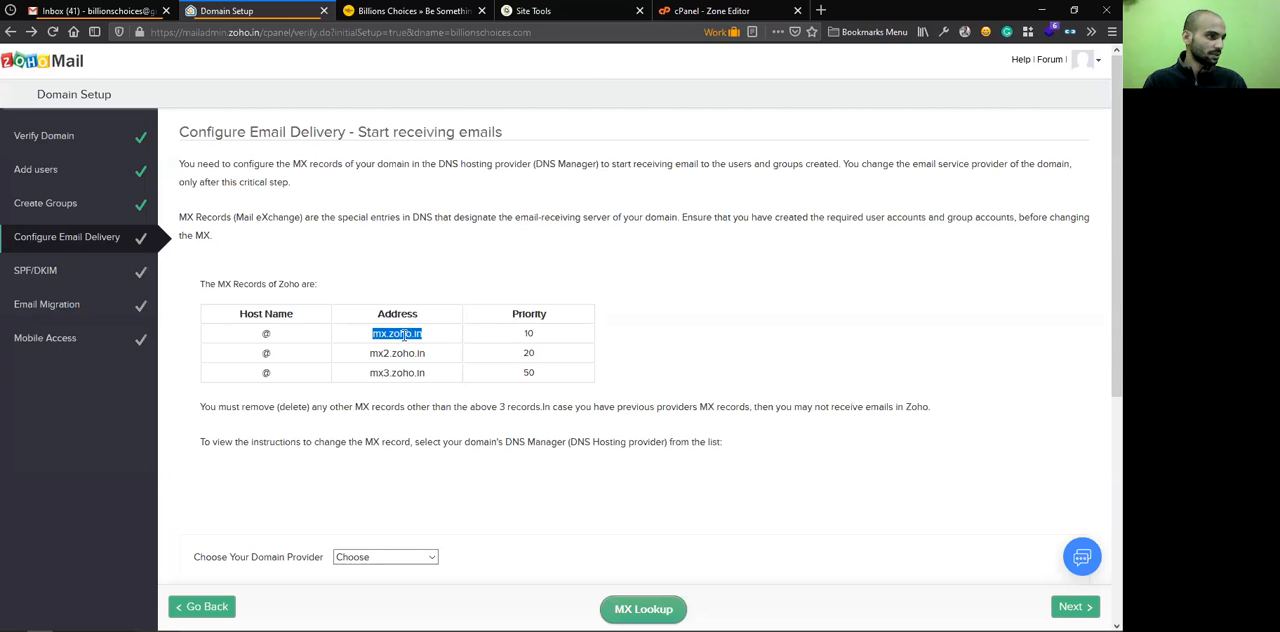
right_click(404, 335)
click(460, 152)
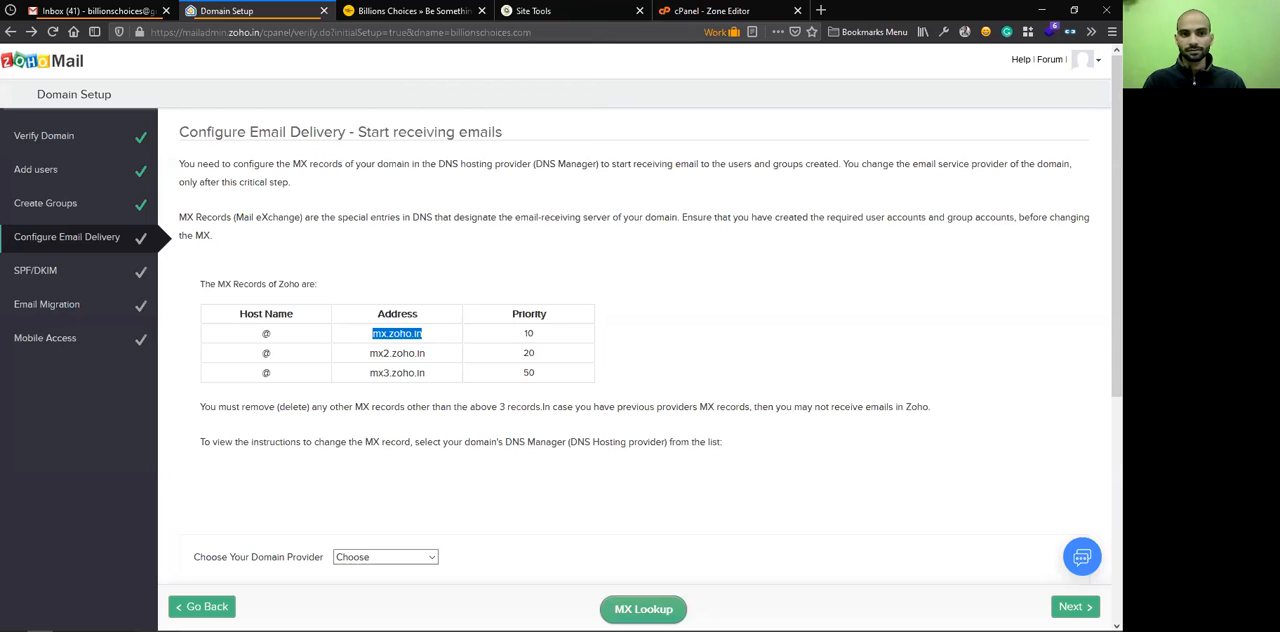
key(alt+Tab)
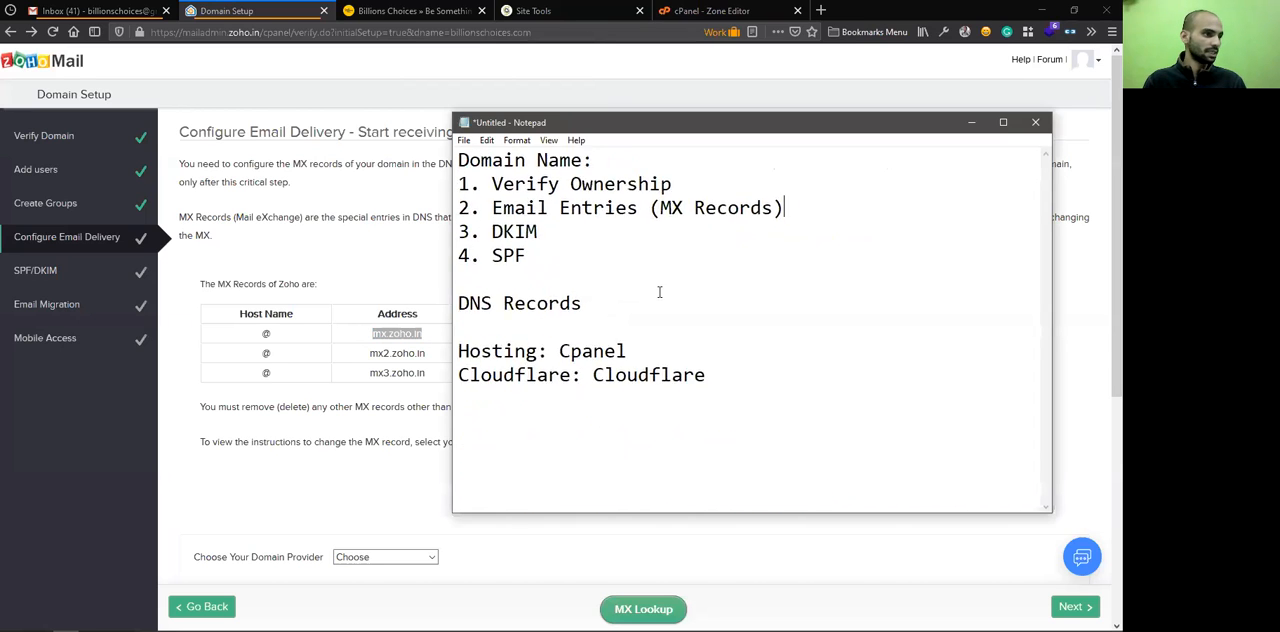
key(Return)
key(ctrl+v)
drag(571, 126, 785, 149)
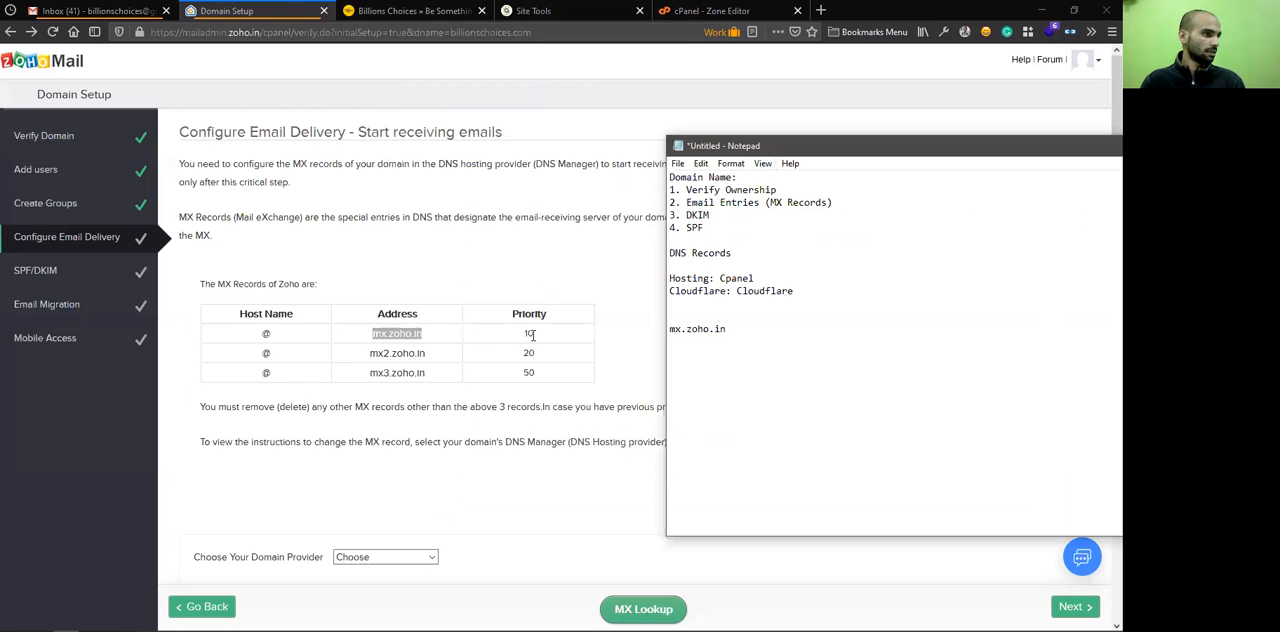
- Narrow the Notepad window, place it beside Zoho's MX table, and note priority 10 after mx.zoho.in
double_click(530, 334)
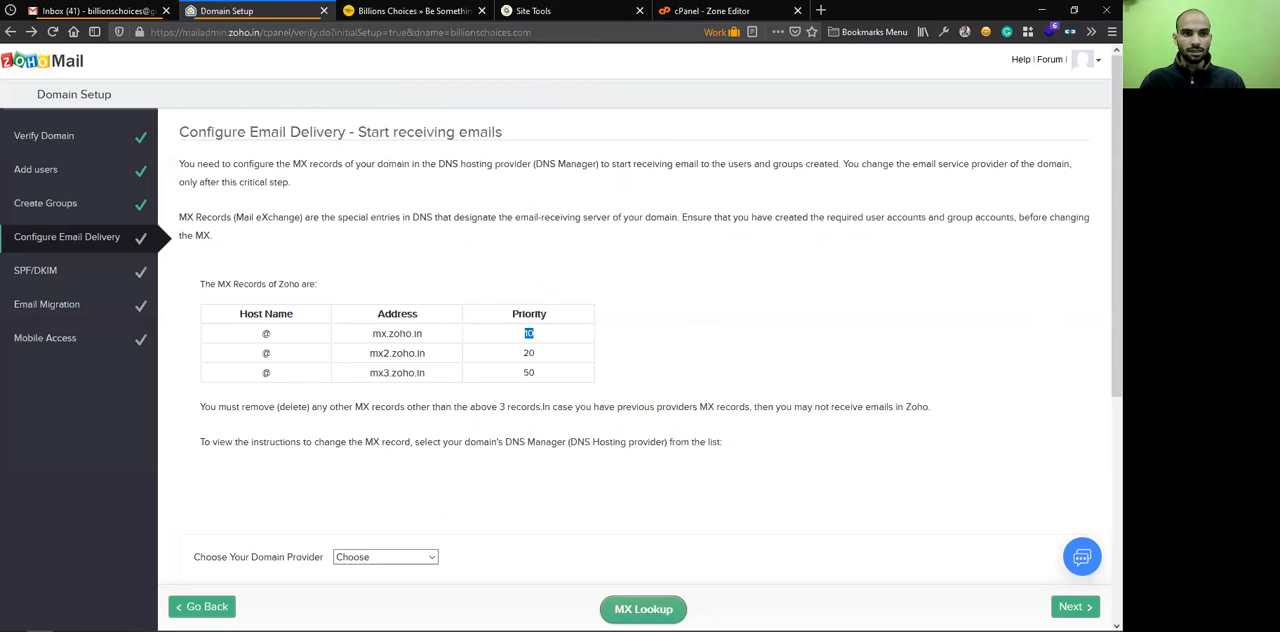
key(alt+Tab)
drag(865, 145, 502, 110)
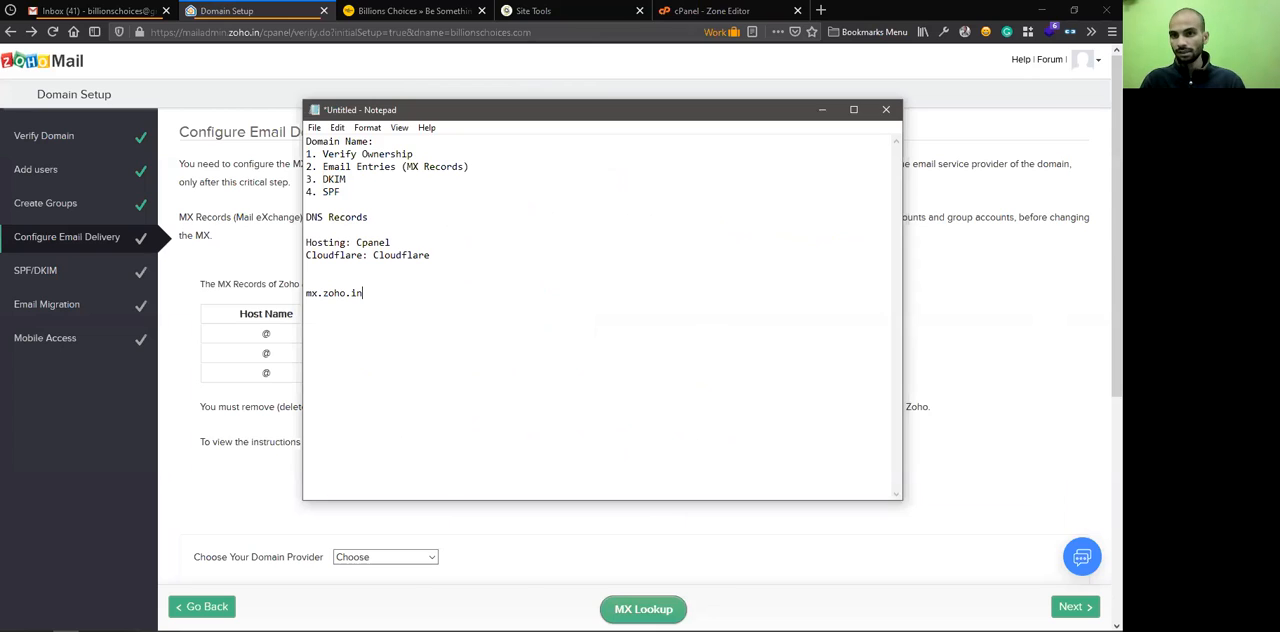
key(alt+Tab)
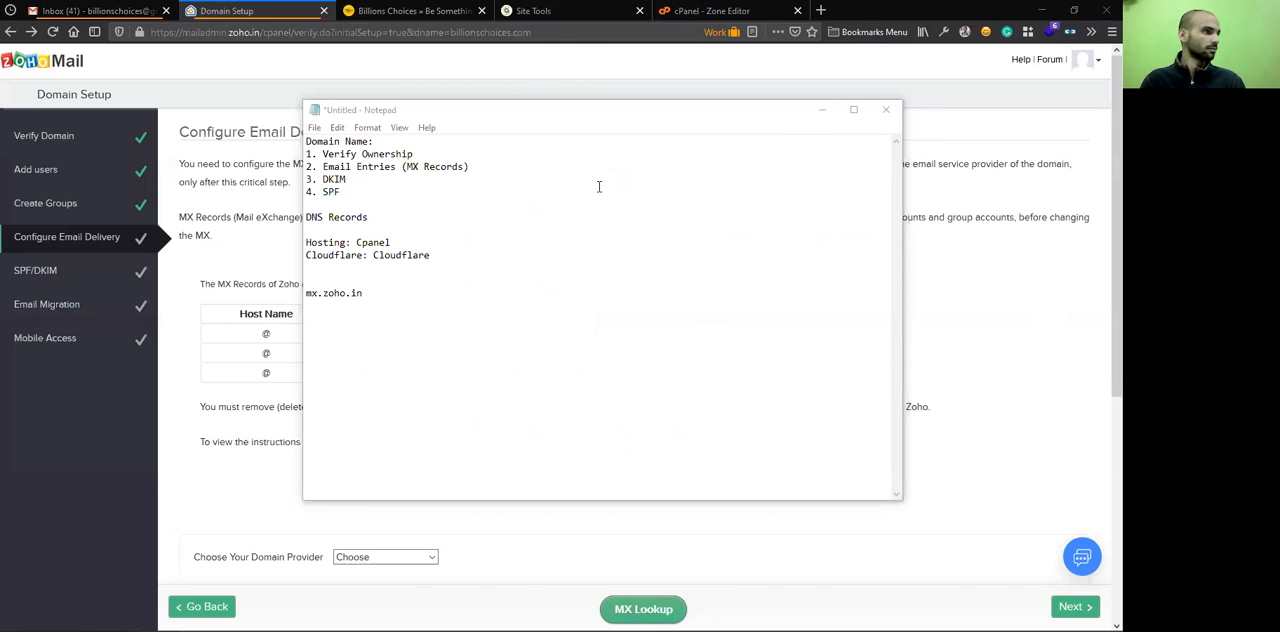
click(589, 117)
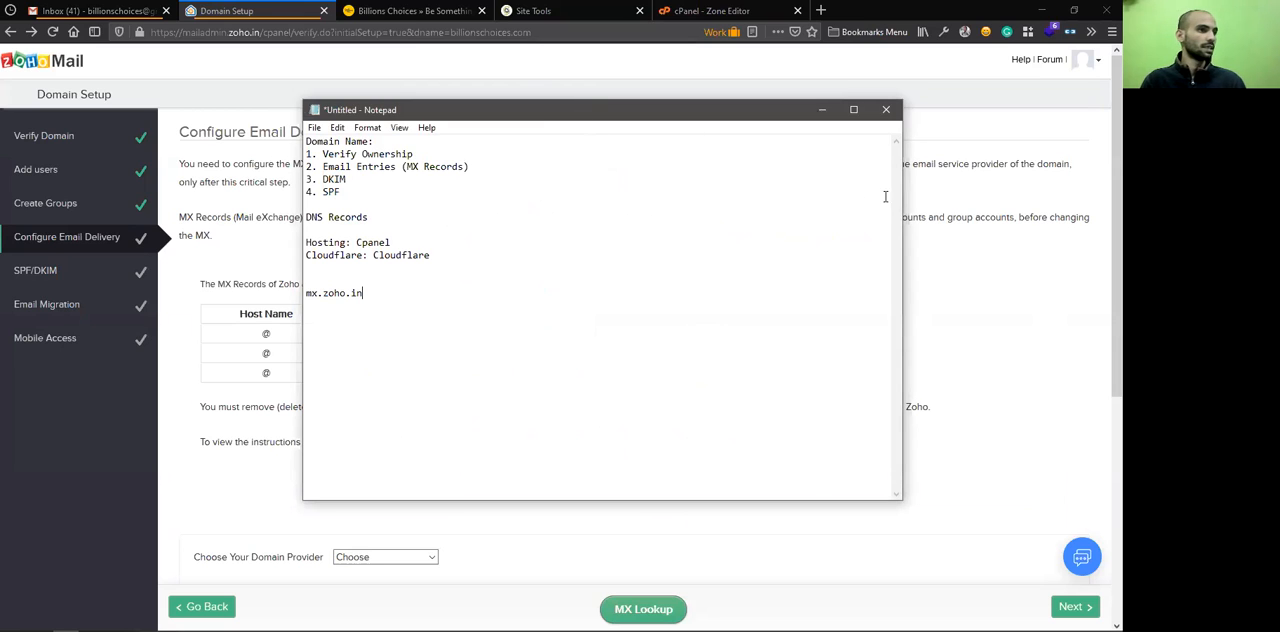
drag(903, 192, 588, 192)
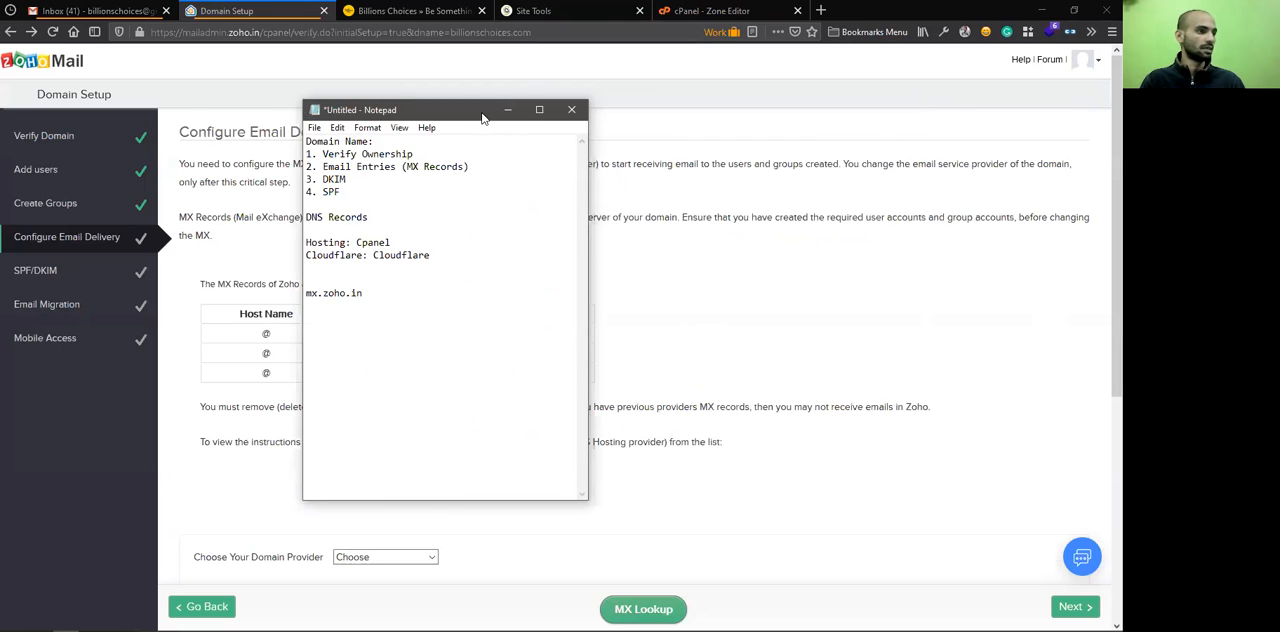
drag(481, 117, 952, 171)
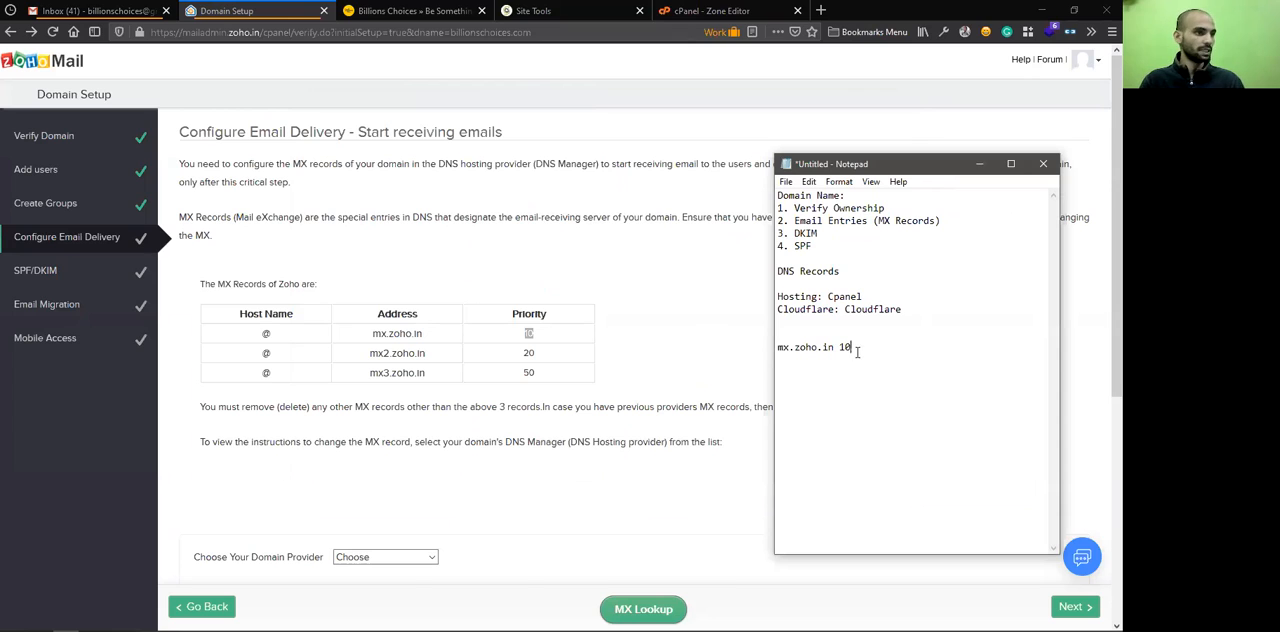
- Add the second Zoho MX record, mx2.zoho.in with priority 20, to the Notepad notes
double_click(383, 355)
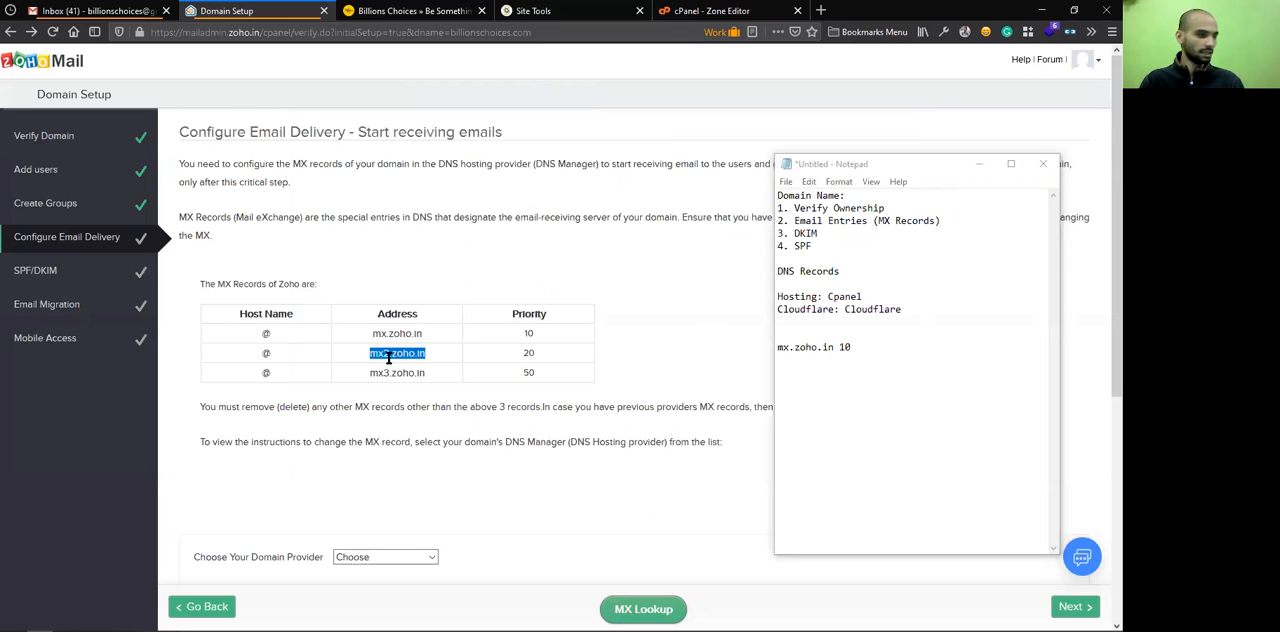
click(889, 370)
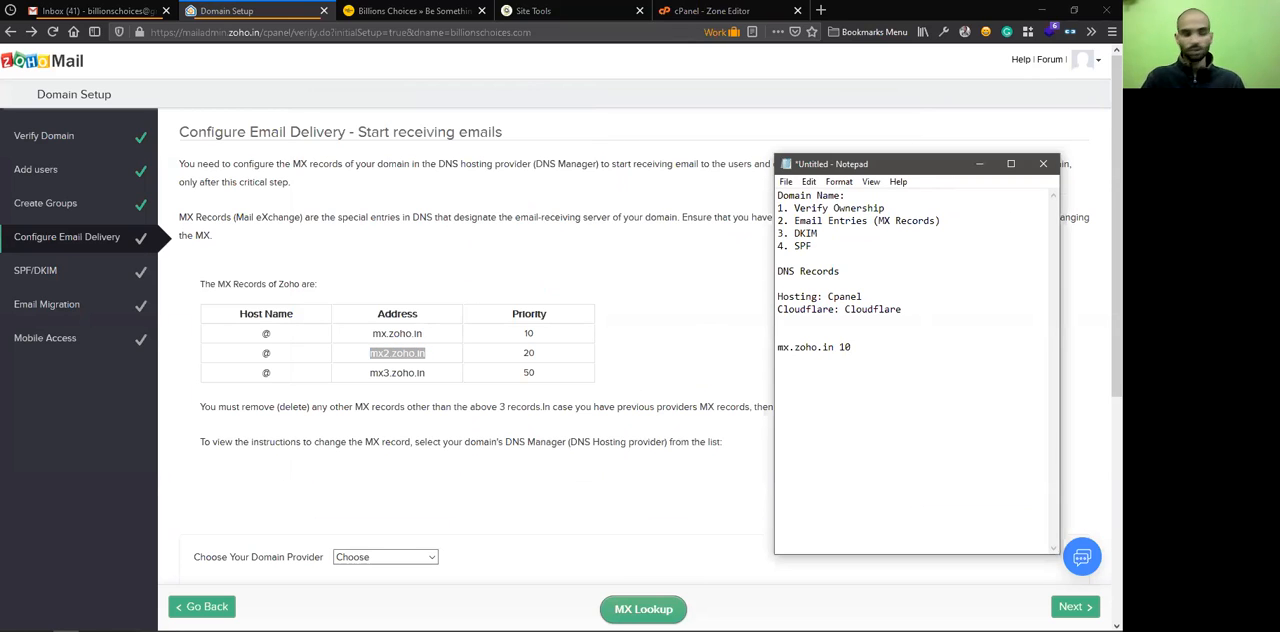
key(ctrl+v)
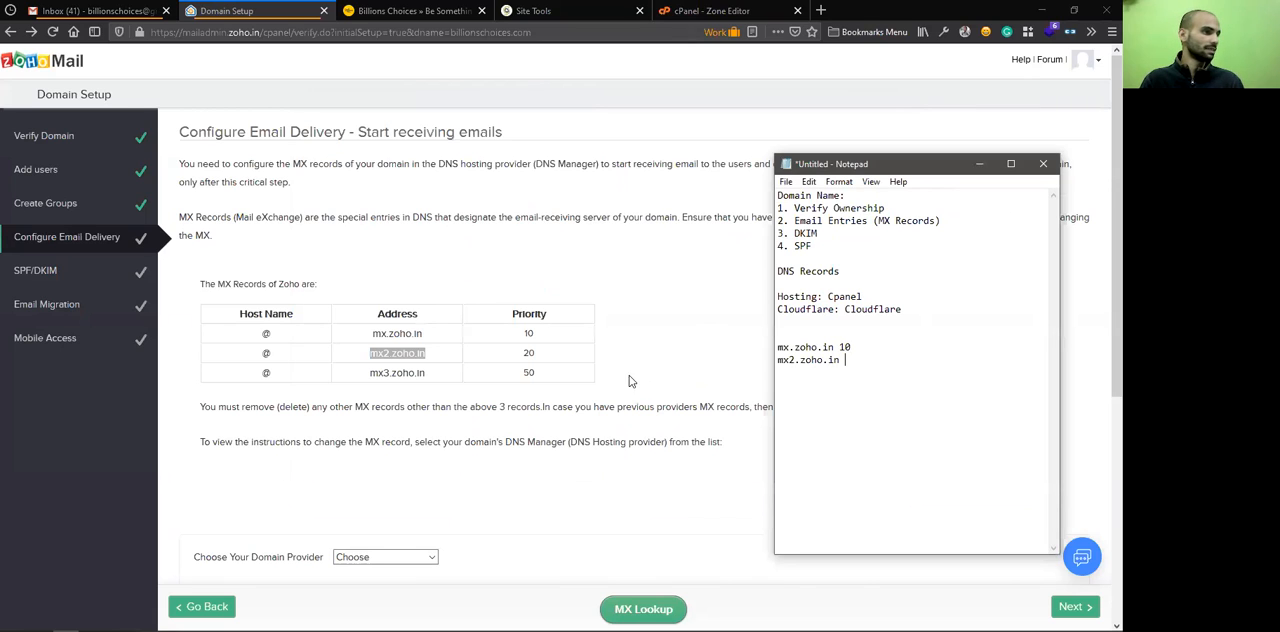
double_click(528, 353)
click(909, 352)
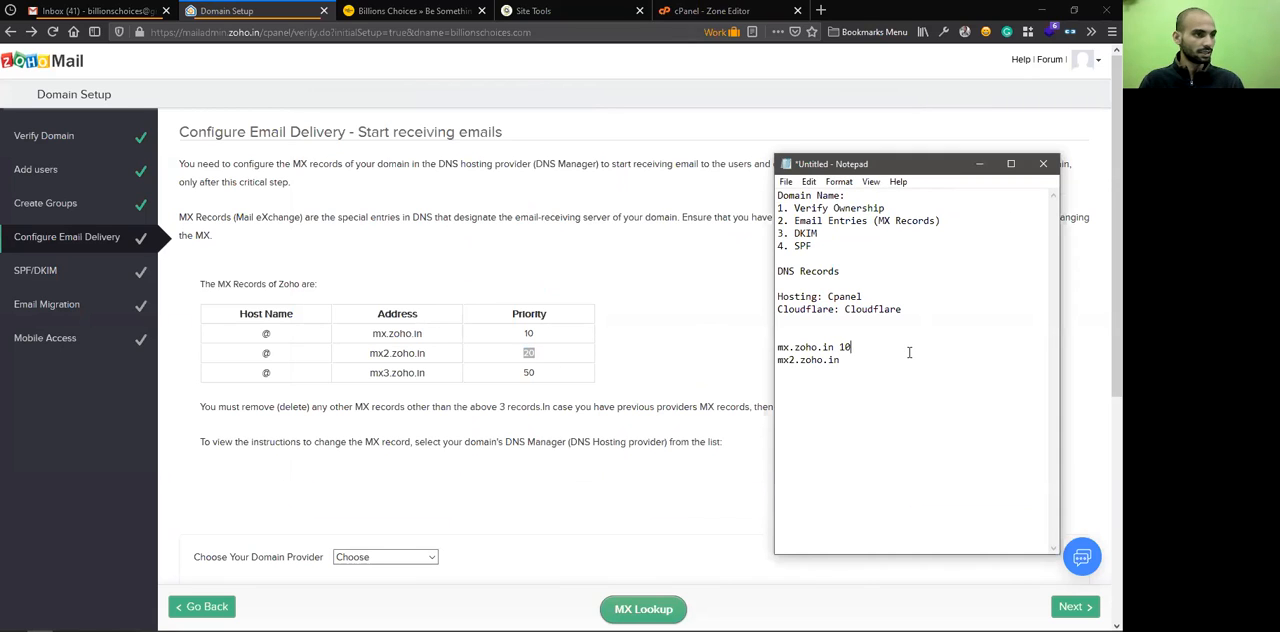
text(20)
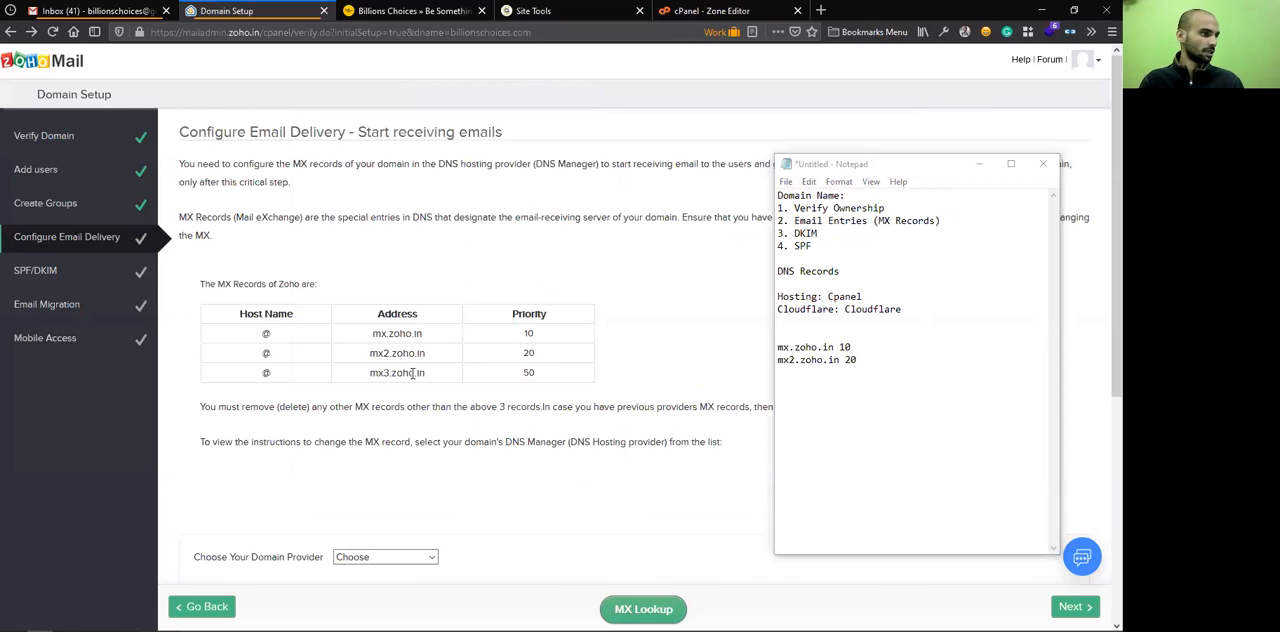
- Add the third Zoho MX record, mx3.zoho.in with priority 50, to the Notepad notes
double_click(413, 372)
click(864, 405)
key(ctrl+v)
double_click(529, 372)
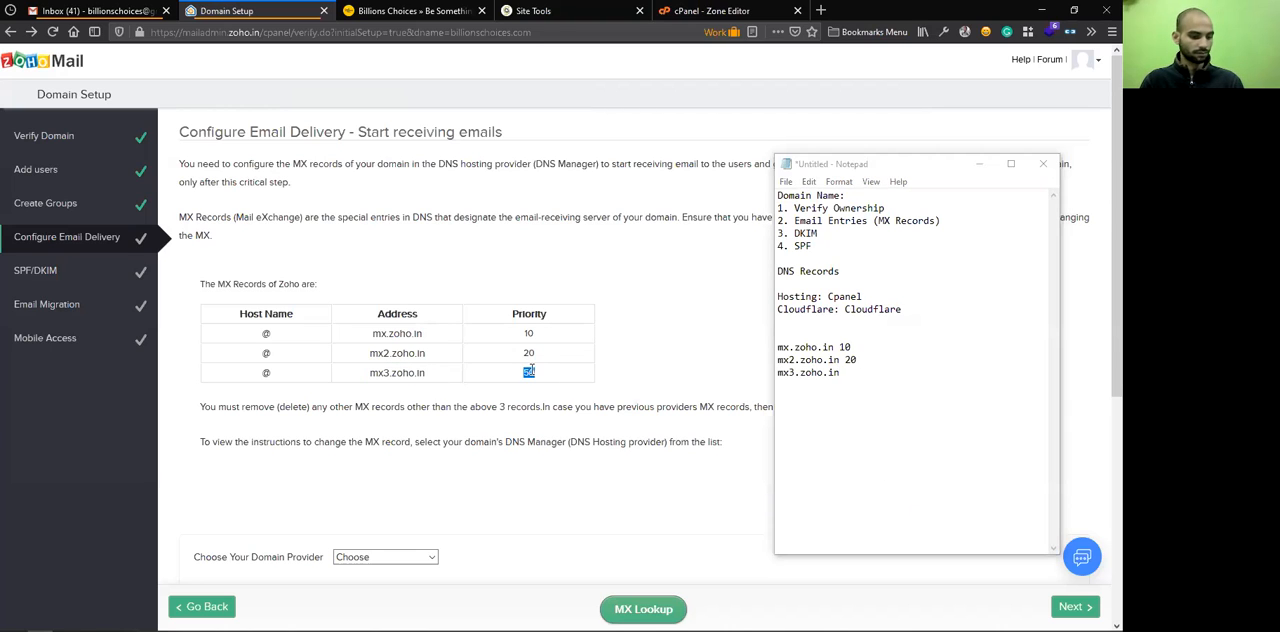
click(927, 392)
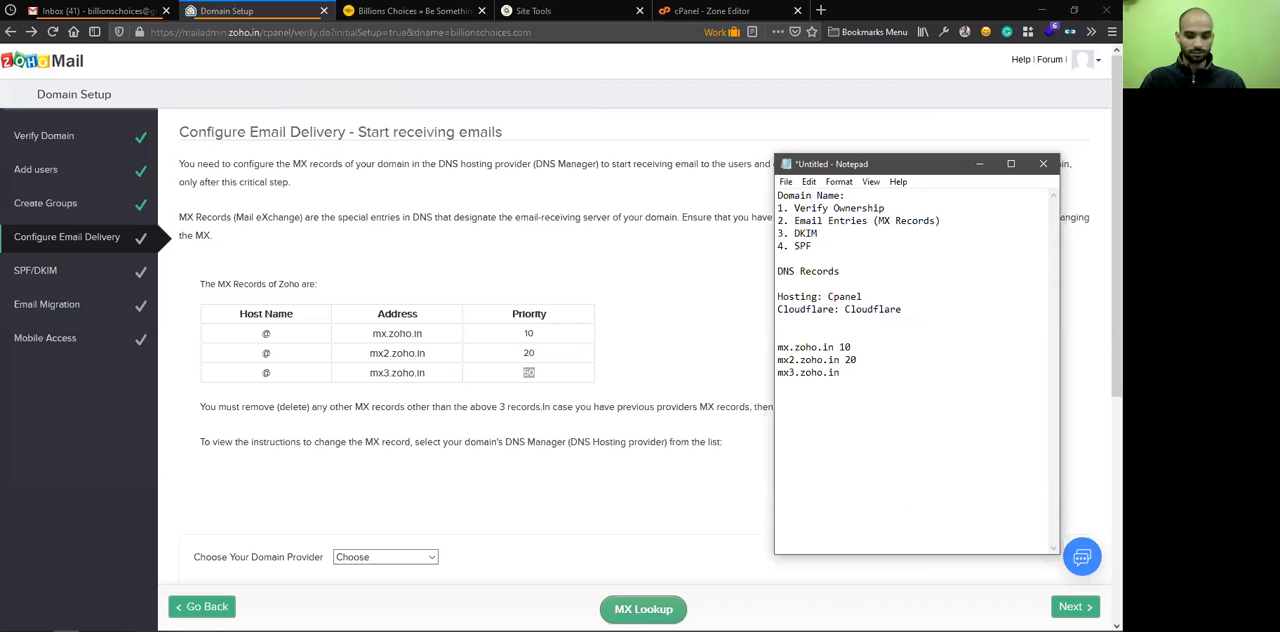
key(ctrl+v)
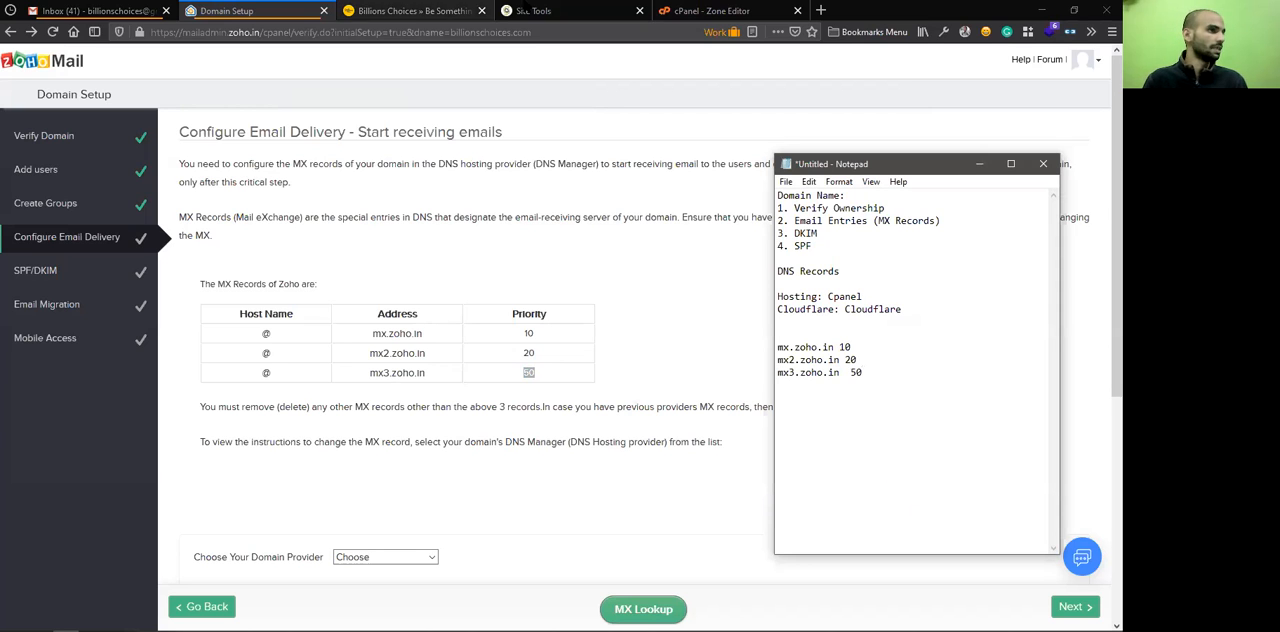
- Switch to SiteGround's DNS Zone Editor and set the new MX record's priority to 10, leaving the name empty
click(712, 10)
click(563, 8)
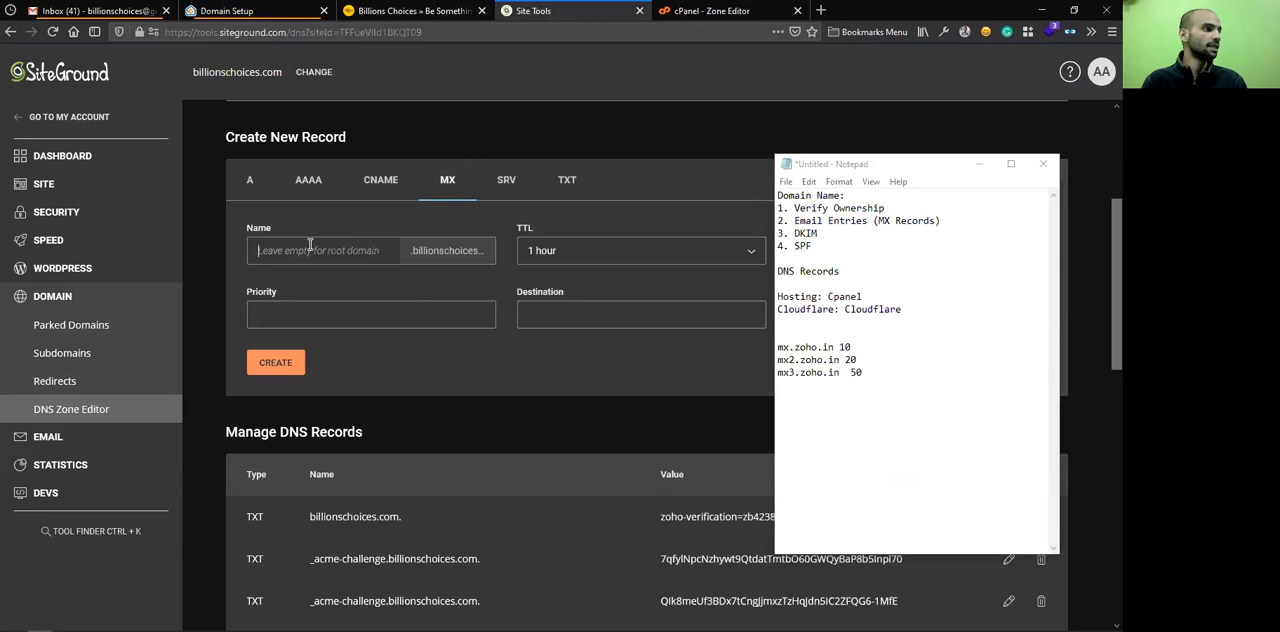
click(352, 253)
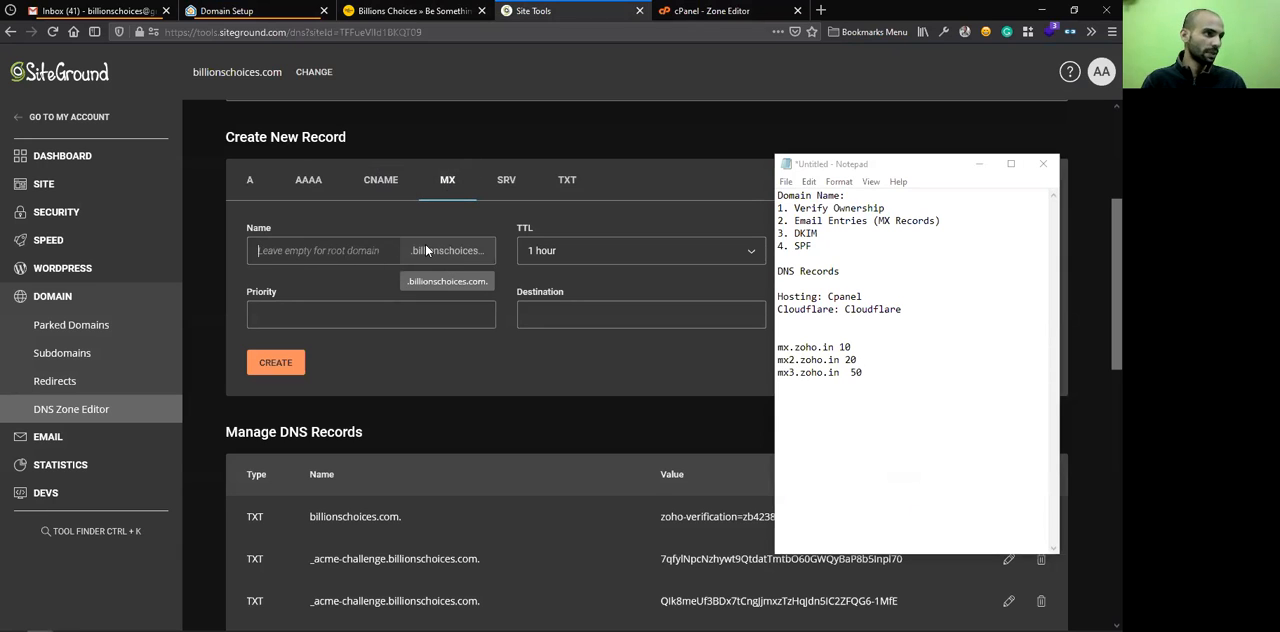
click(824, 171)
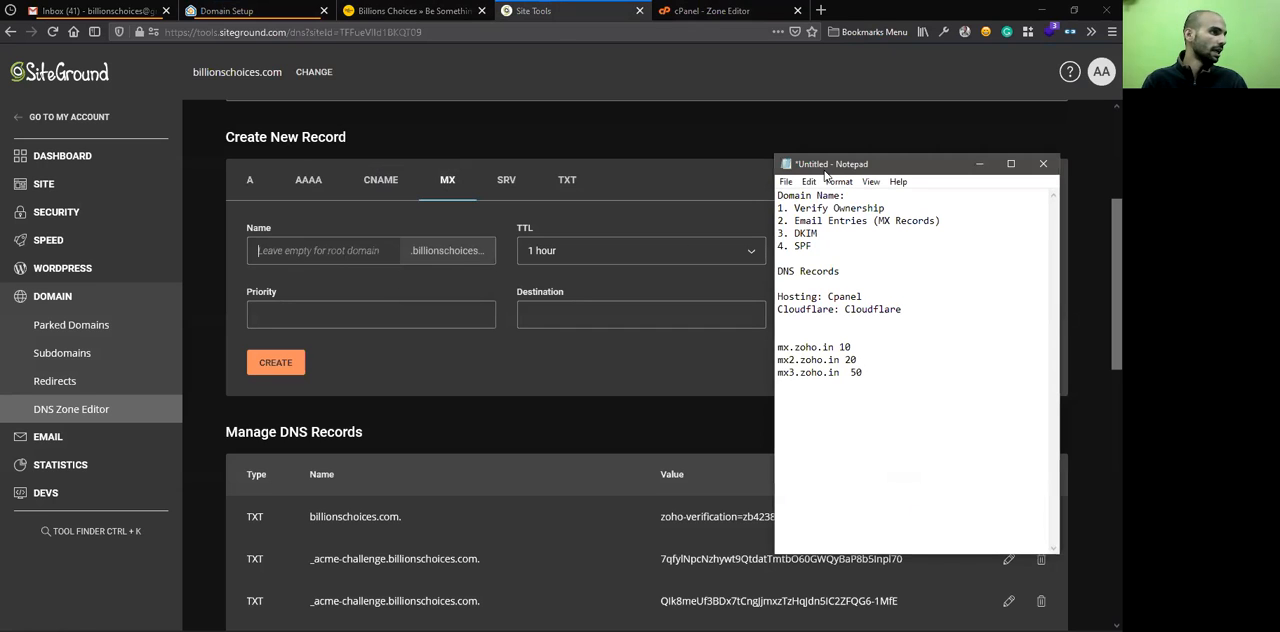
drag(826, 172, 876, 218)
click(391, 297)
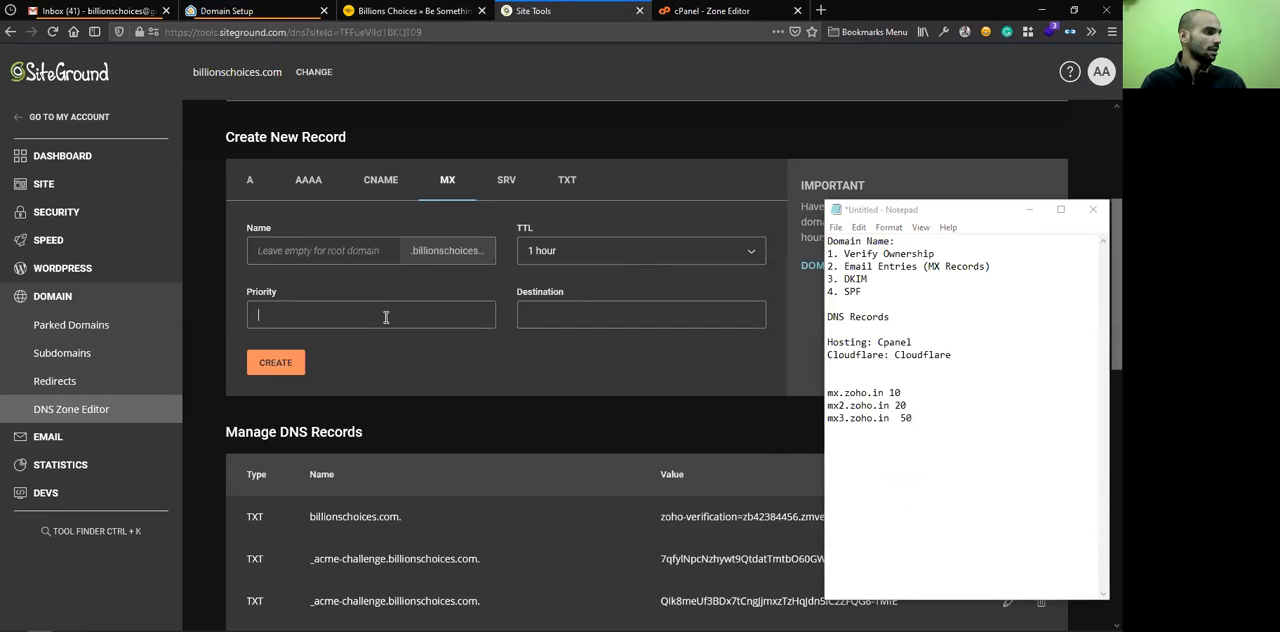
text(10)
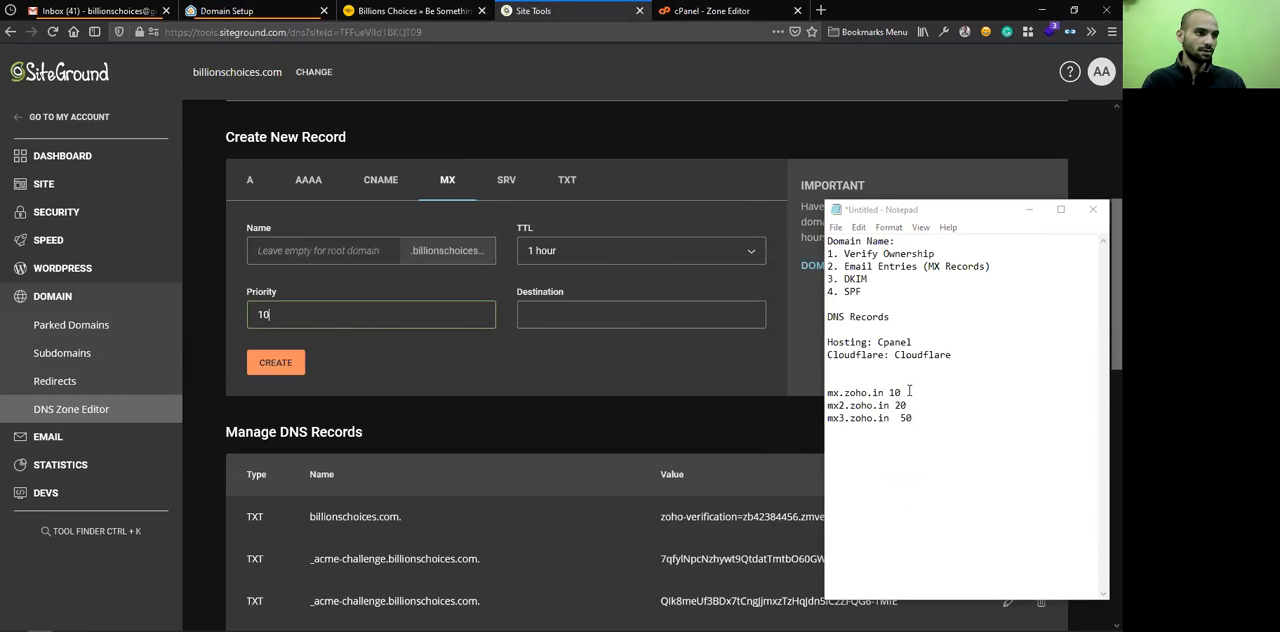
- Set the priority 10 record's destination to mx.zoho.in from the notes and create the MX record
drag(909, 391, 823, 392)
click(555, 308)
key(ctrl+c)
click(500, 324)
key(ctrl+v)
click(285, 363)
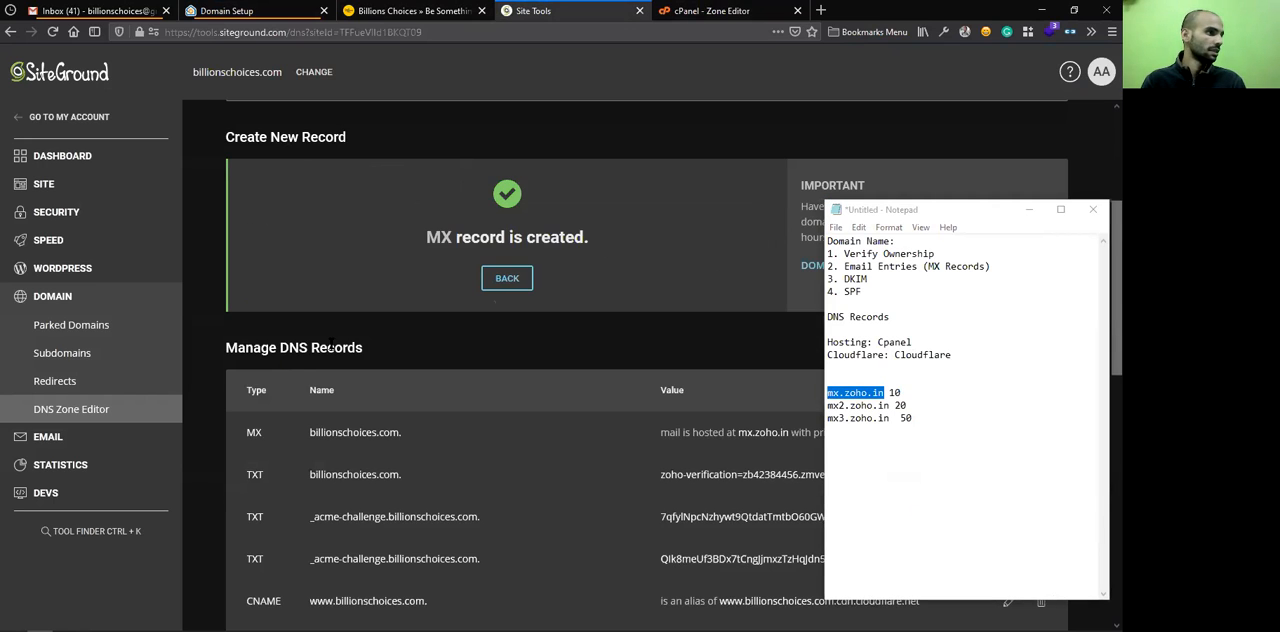
- Create a second MX record for the root domain with priority 20 and destination mx2.zoho.in
click(503, 279)
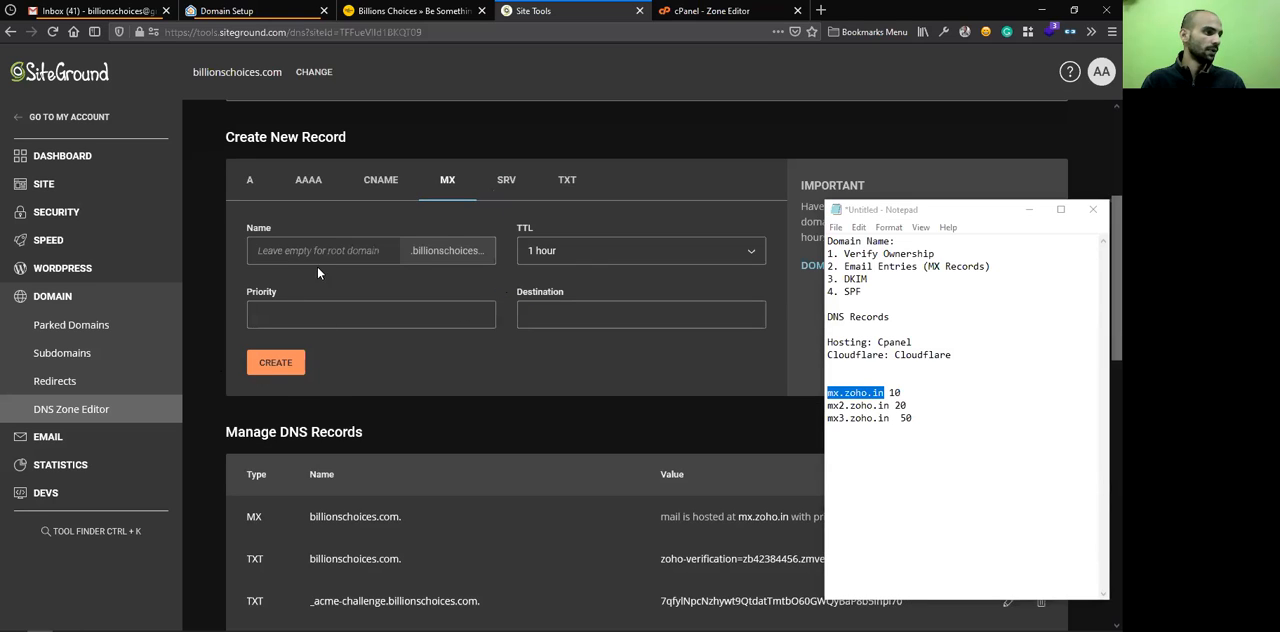
click(350, 322)
key(ctrl+v)
key(ctrl+z)
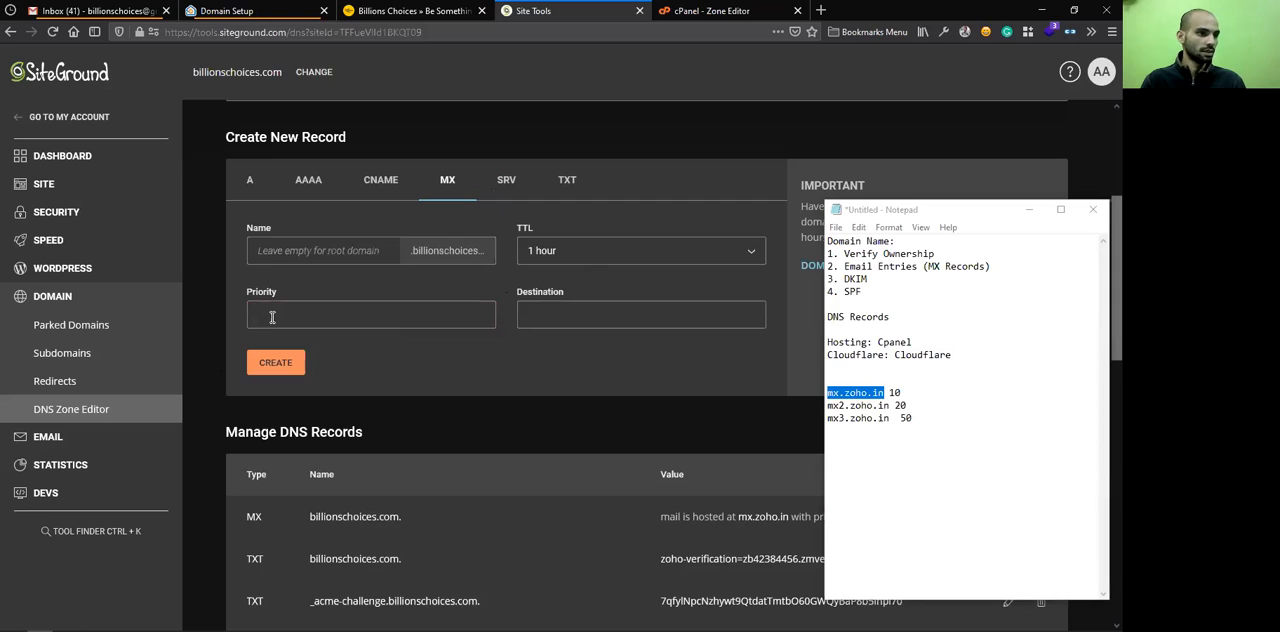
text(20)
click(571, 303)
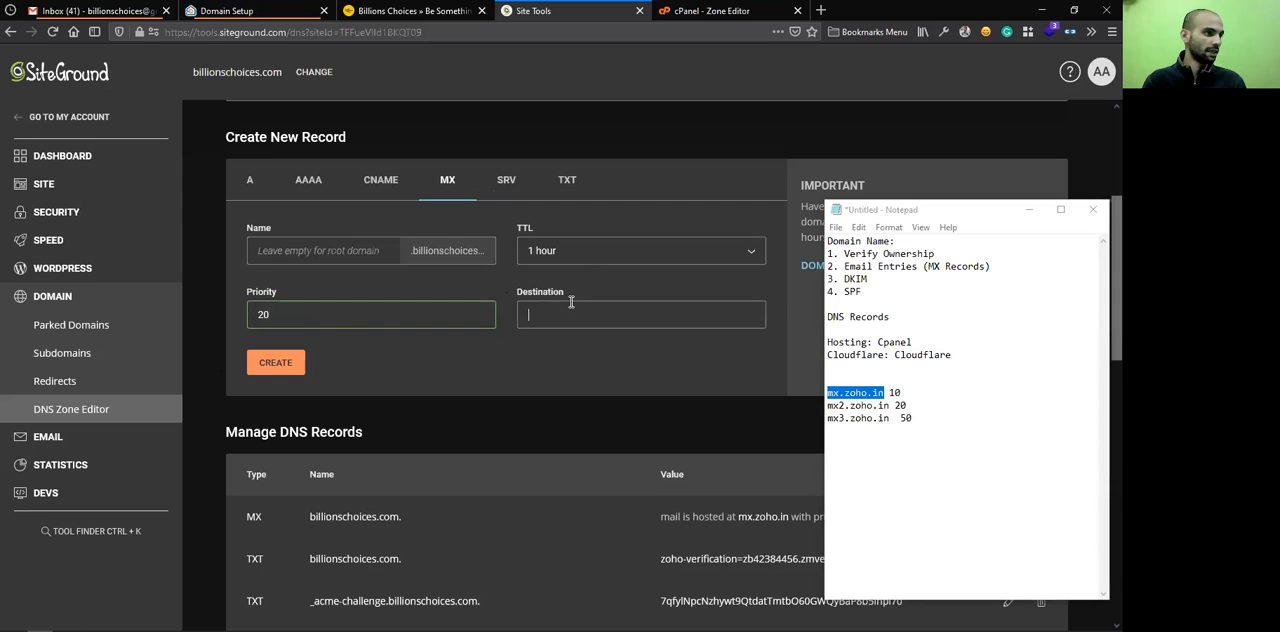
key(ctrl+v)
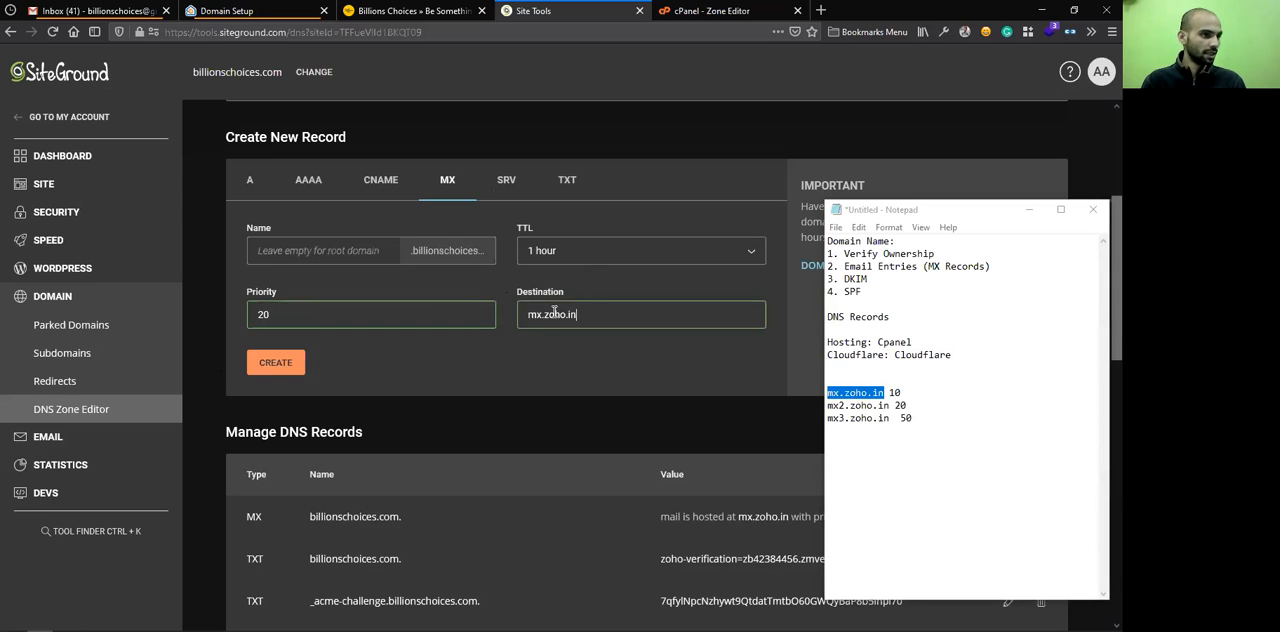
click(540, 312)
text(2)
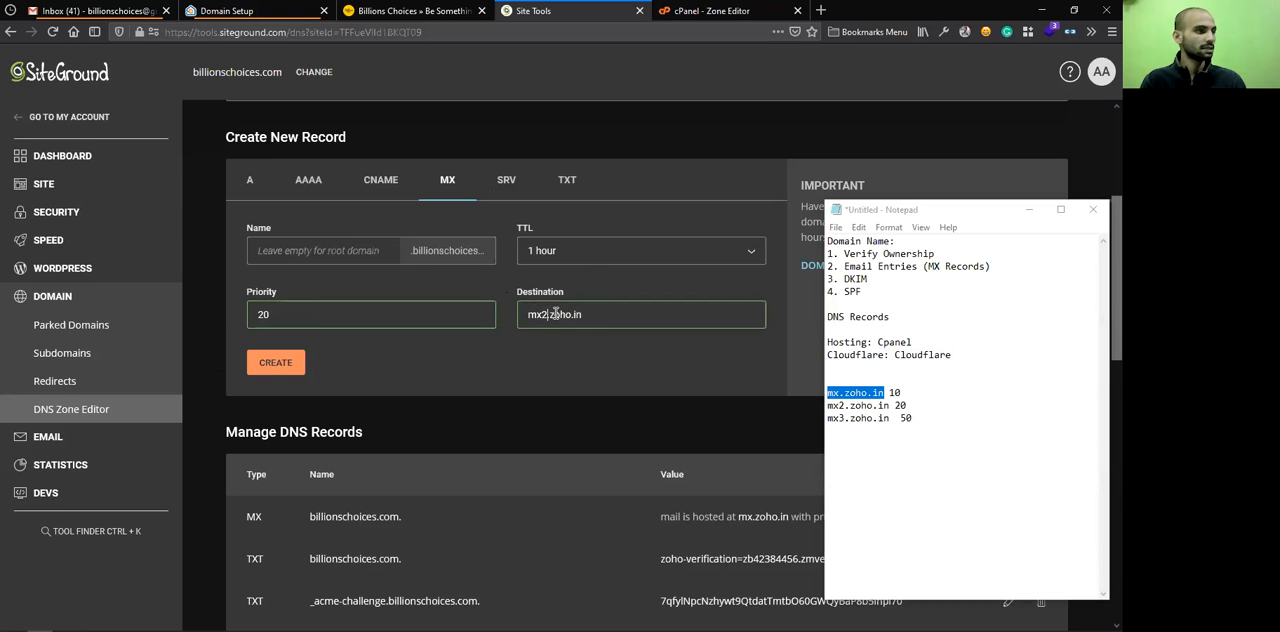
drag(588, 315, 496, 312)
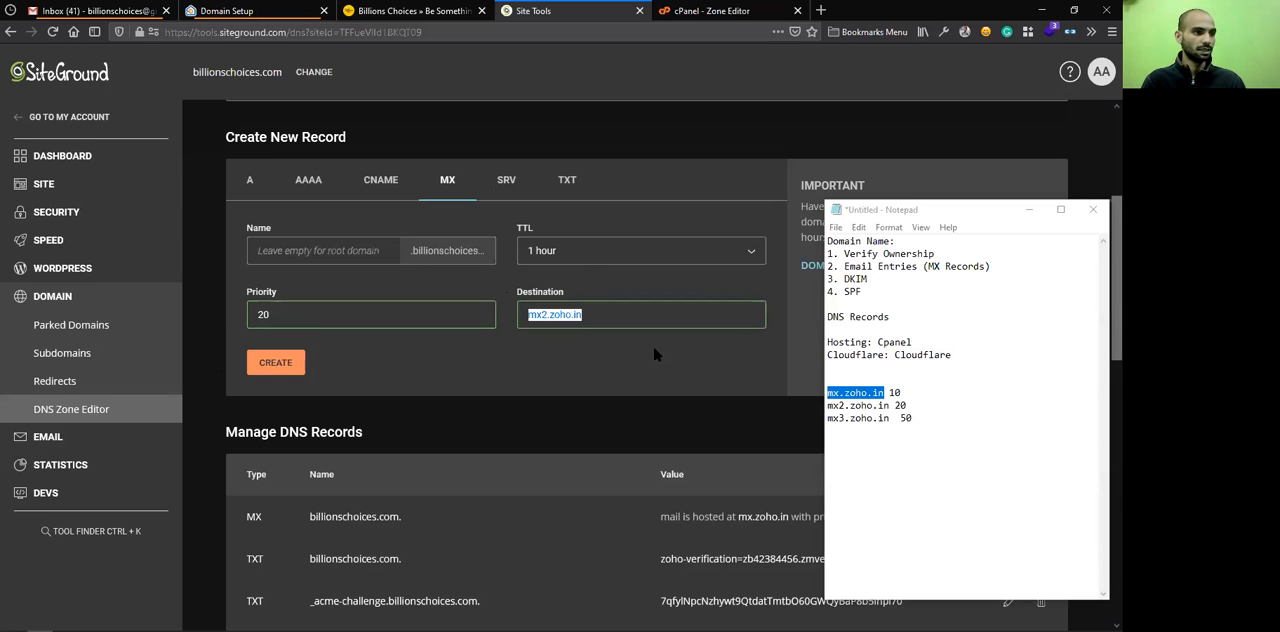
click(292, 360)
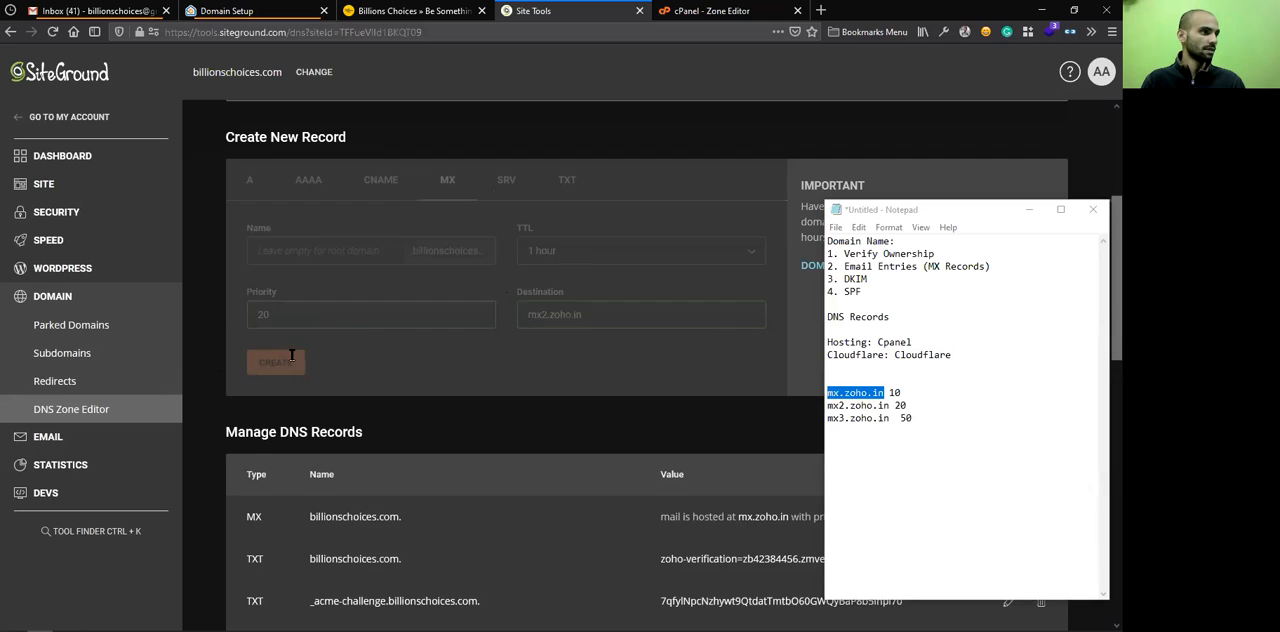
- Create a third MX record for the root domain with priority 50 and destination mx3.zoho.in
click(508, 280)
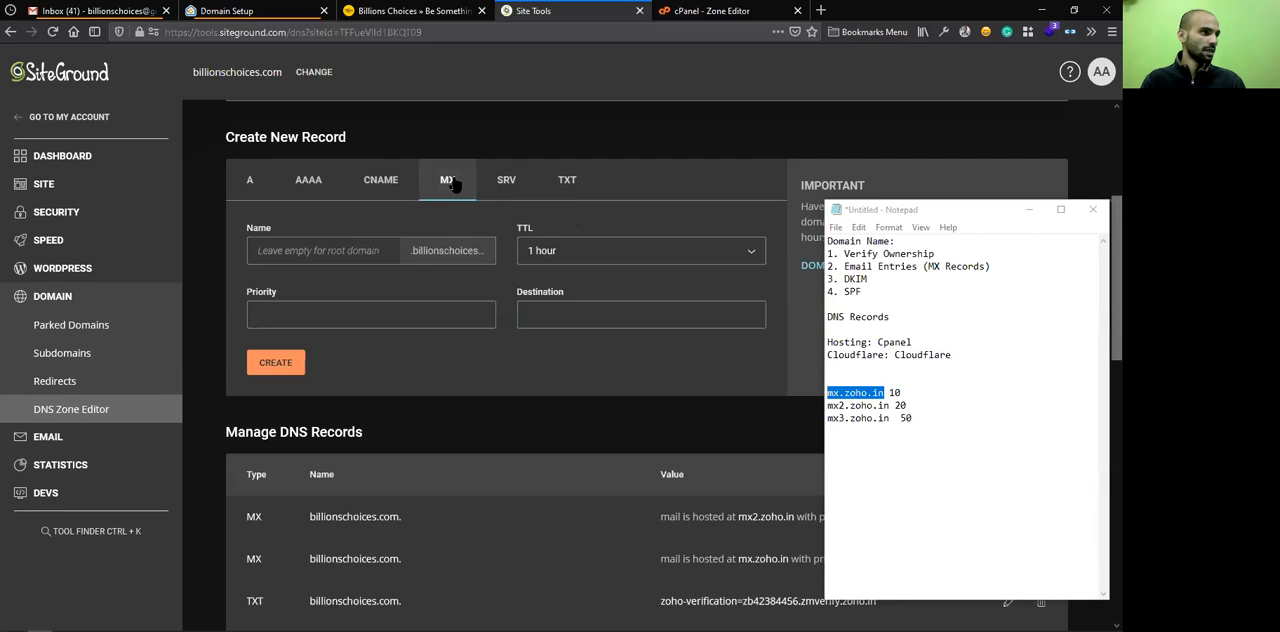
click(338, 318)
text(50)
click(551, 314)
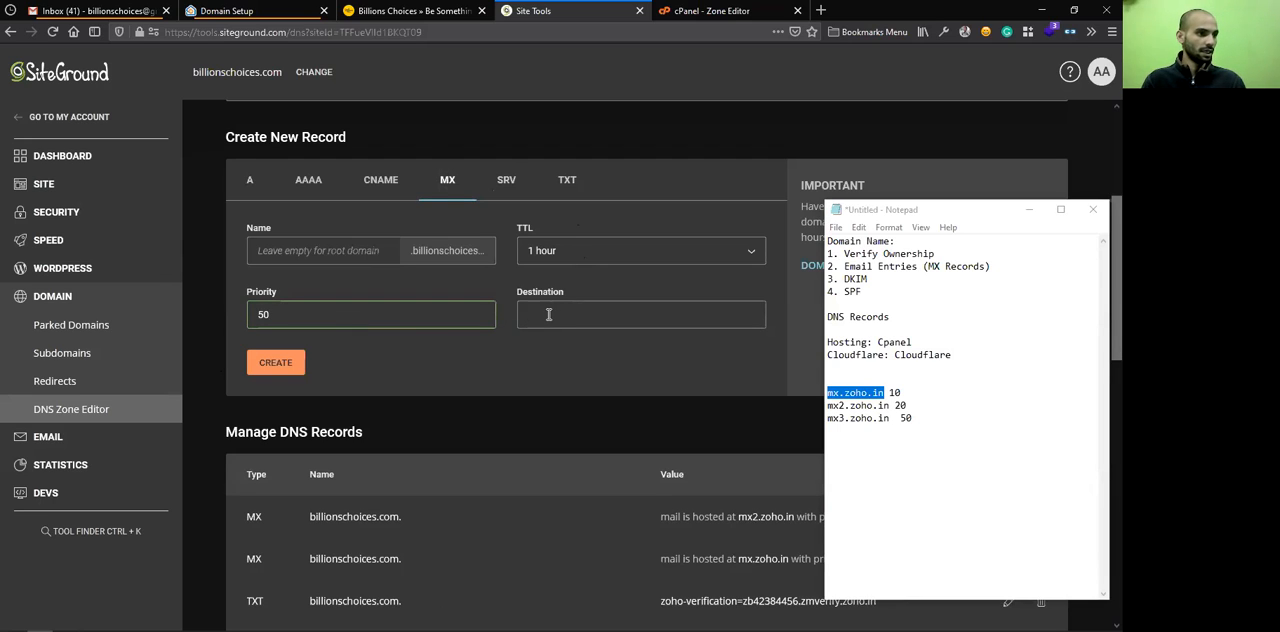
key(ctrl+v)
text(3)
drag(928, 427, 782, 395)
click(884, 393)
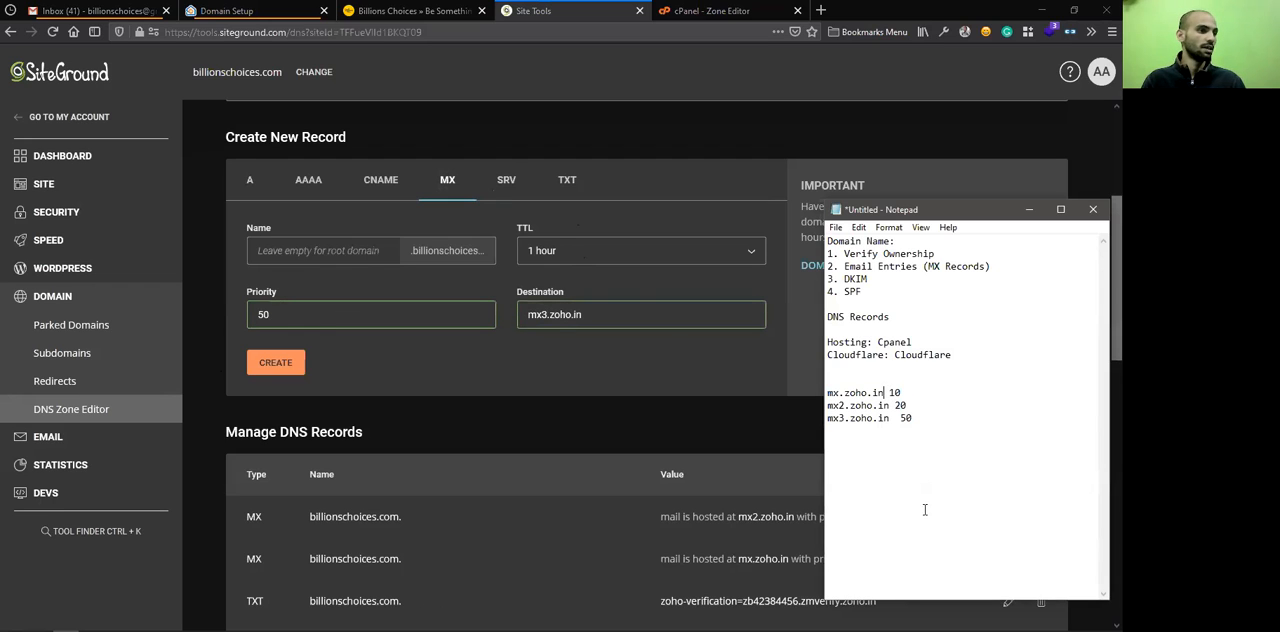
click(276, 362)
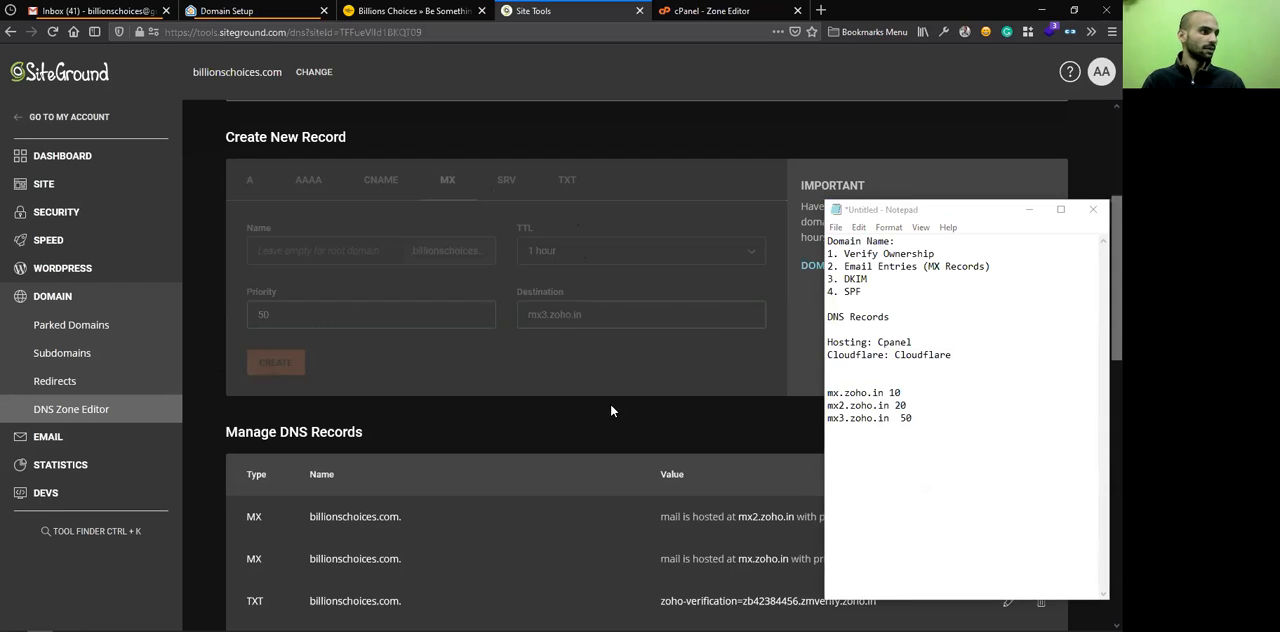
- Review the three Zoho MX records in the managed DNS records list, moving the Notepad notes out of the way
scroll(740, 345, down, 2)
click(924, 212)
drag(928, 226, 1047, 408)
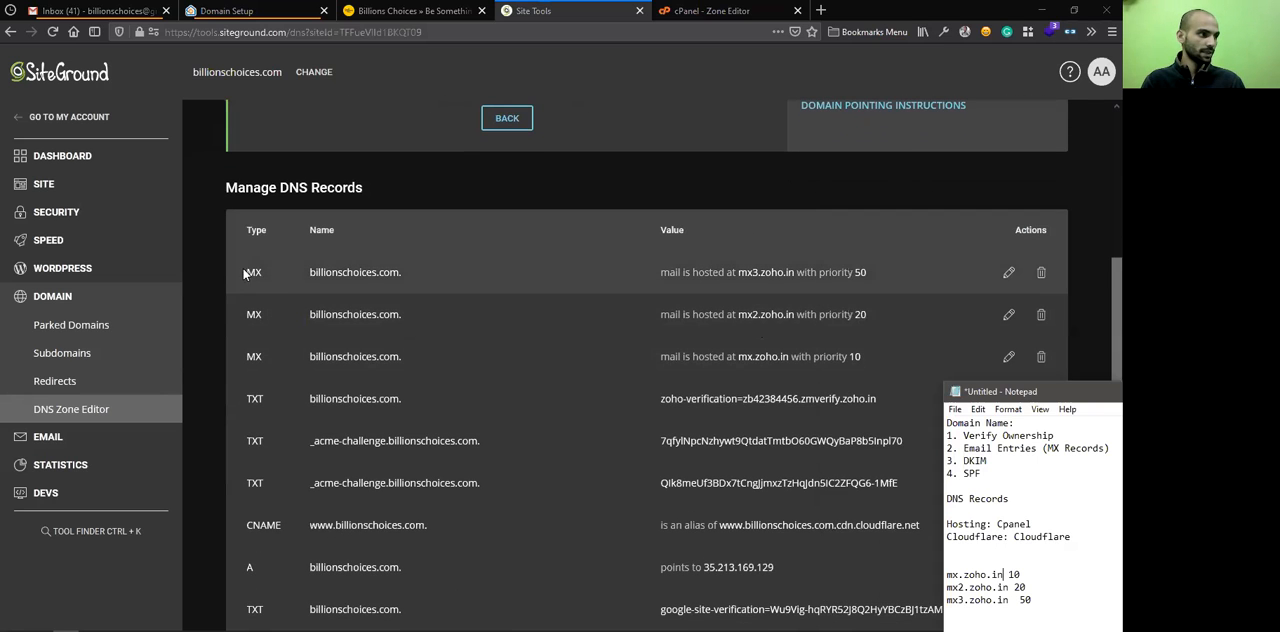
click(320, 279)
drag(320, 280, 1080, 357)
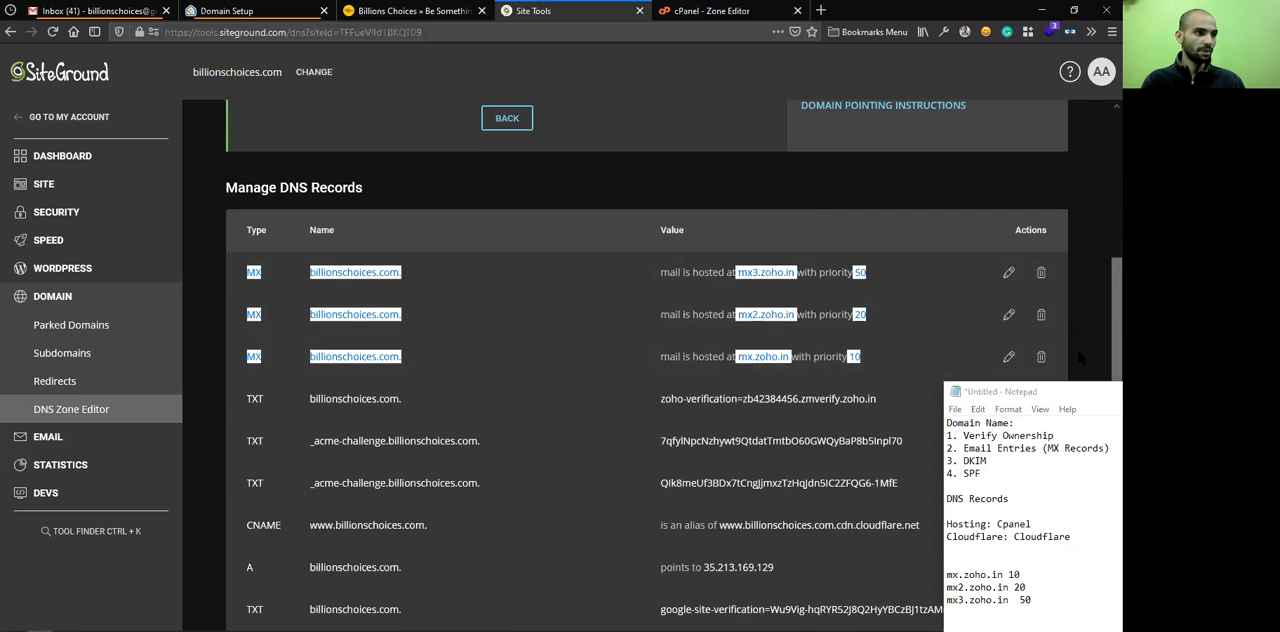
click(714, 163)
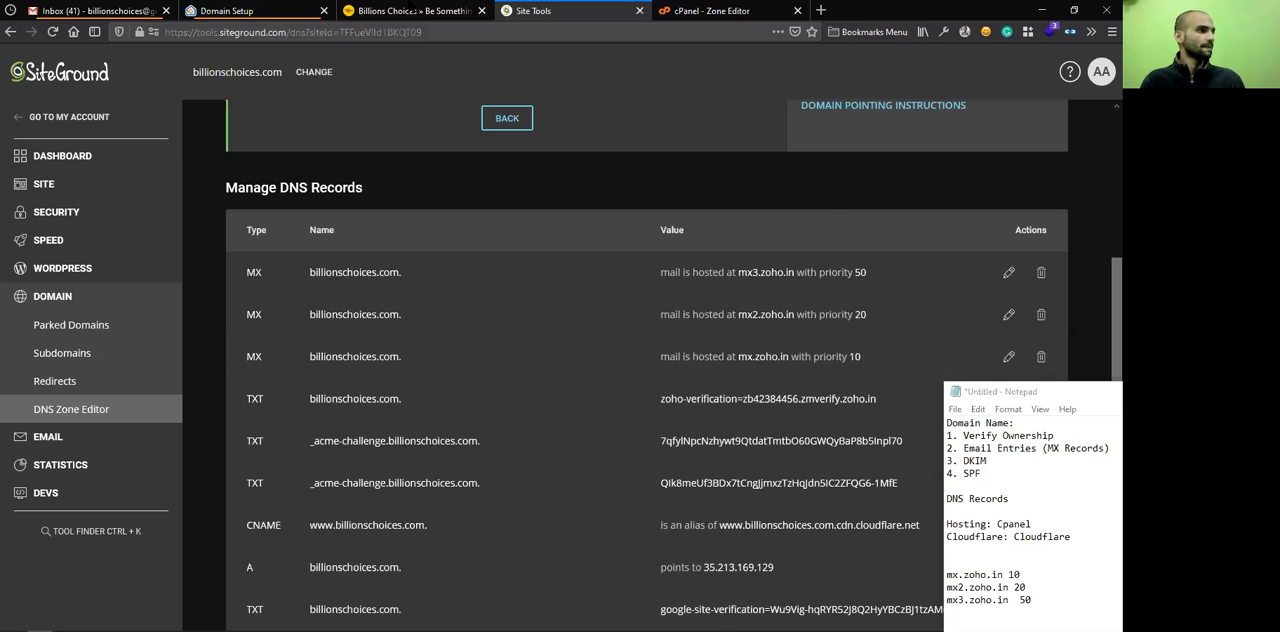
- Switch to Zoho's domain setup and run an MX lookup to check the domain's mail records, then dismiss the report
click(414, 10)
click(226, 10)
scroll(455, 265, down, 2)
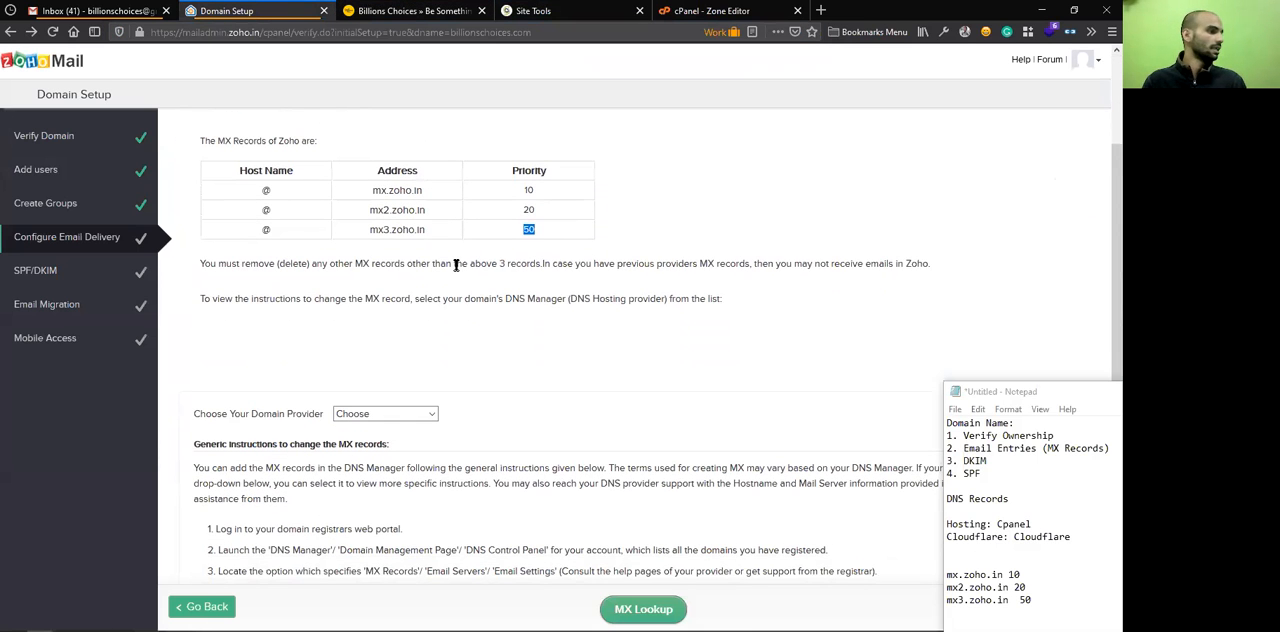
scroll(523, 380, down, 2)
scroll(551, 424, up, 3)
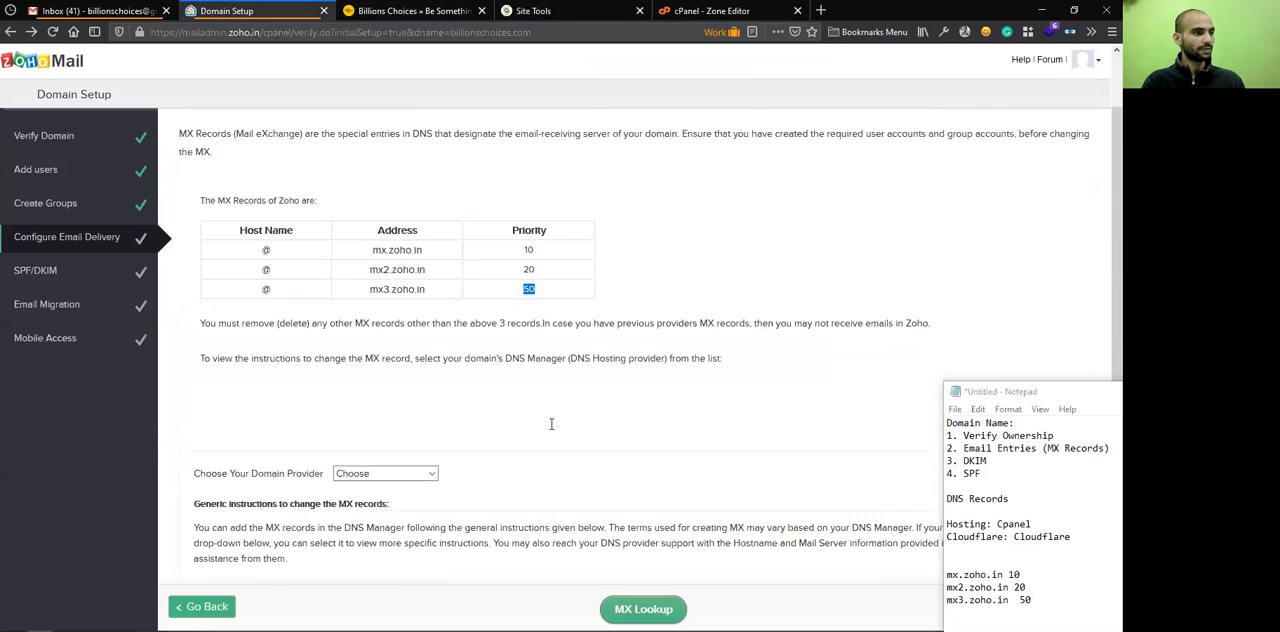
scroll(551, 424, up, 1)
click(602, 380)
click(643, 610)
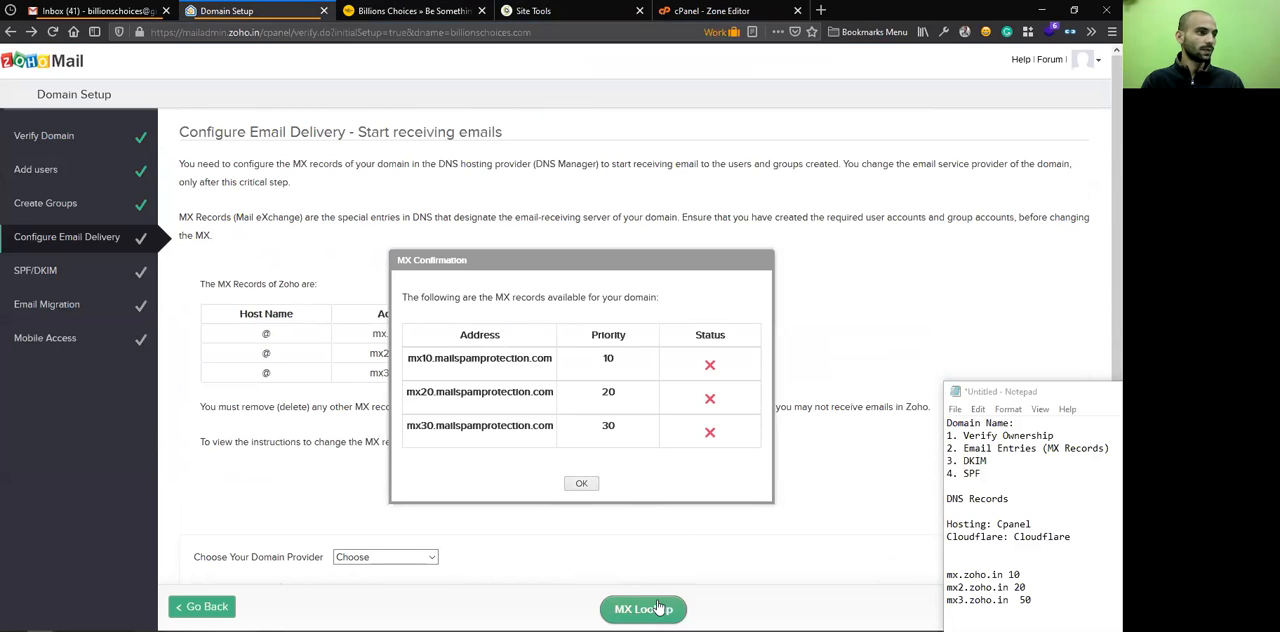
drag(412, 357, 713, 445)
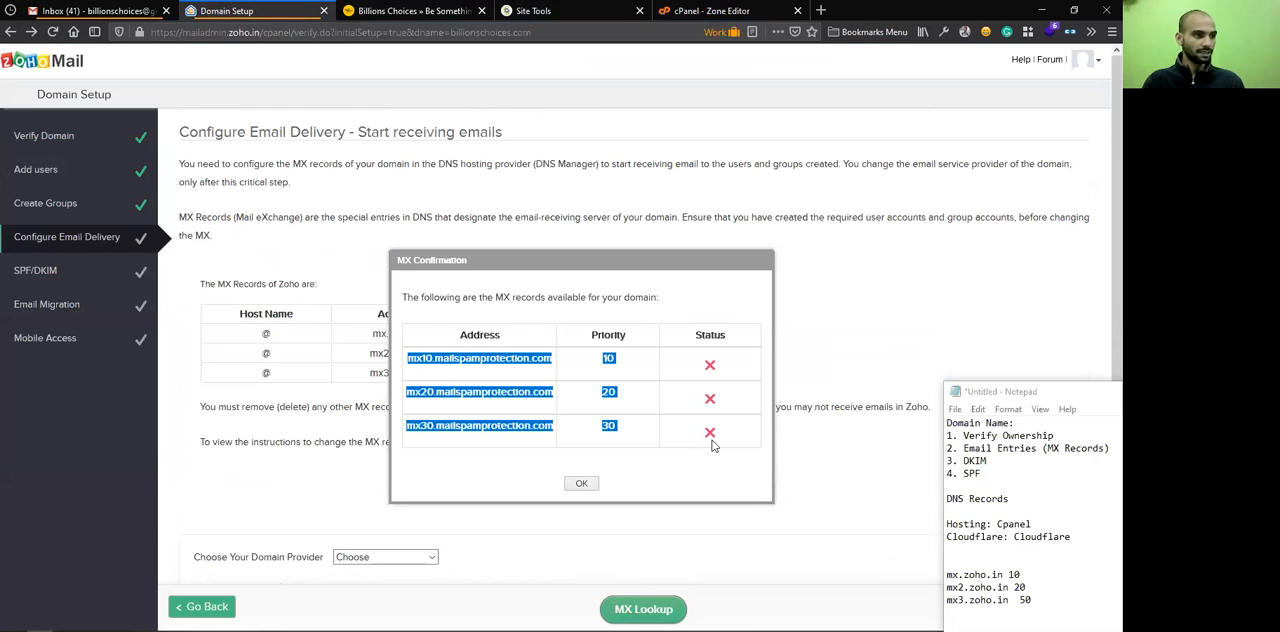
click(581, 485)
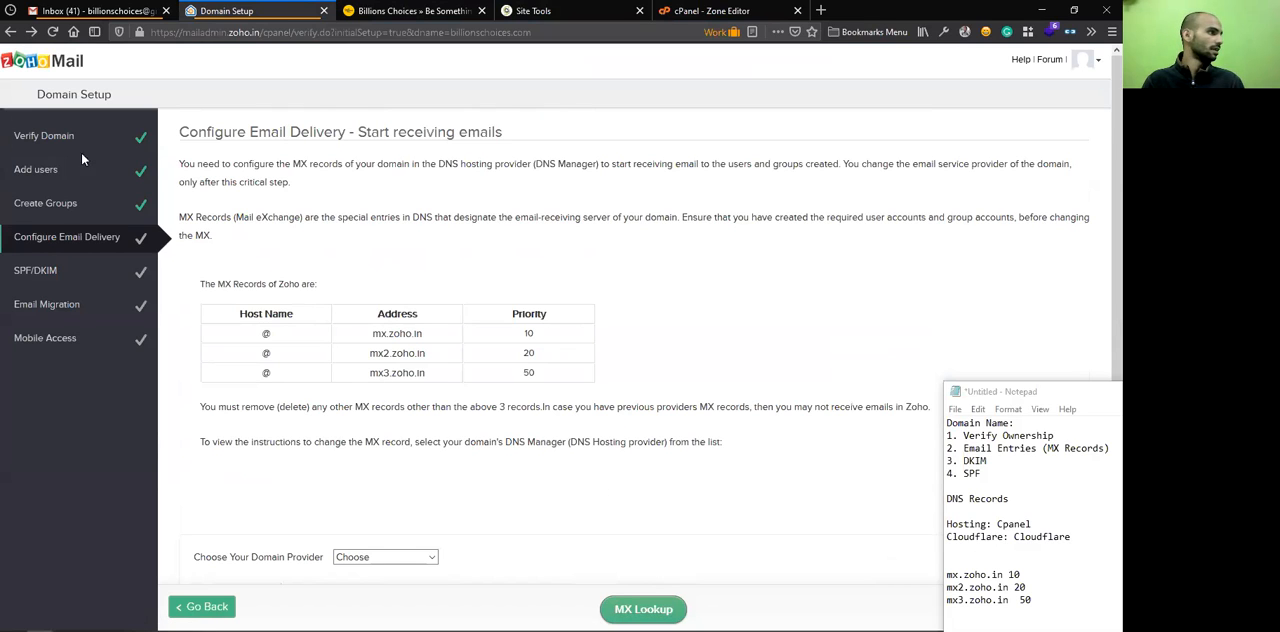
- Return to SiteGround's DNS Zone Editor and compare its MX records with the three entries in the Notepad notes
click(1022, 393)
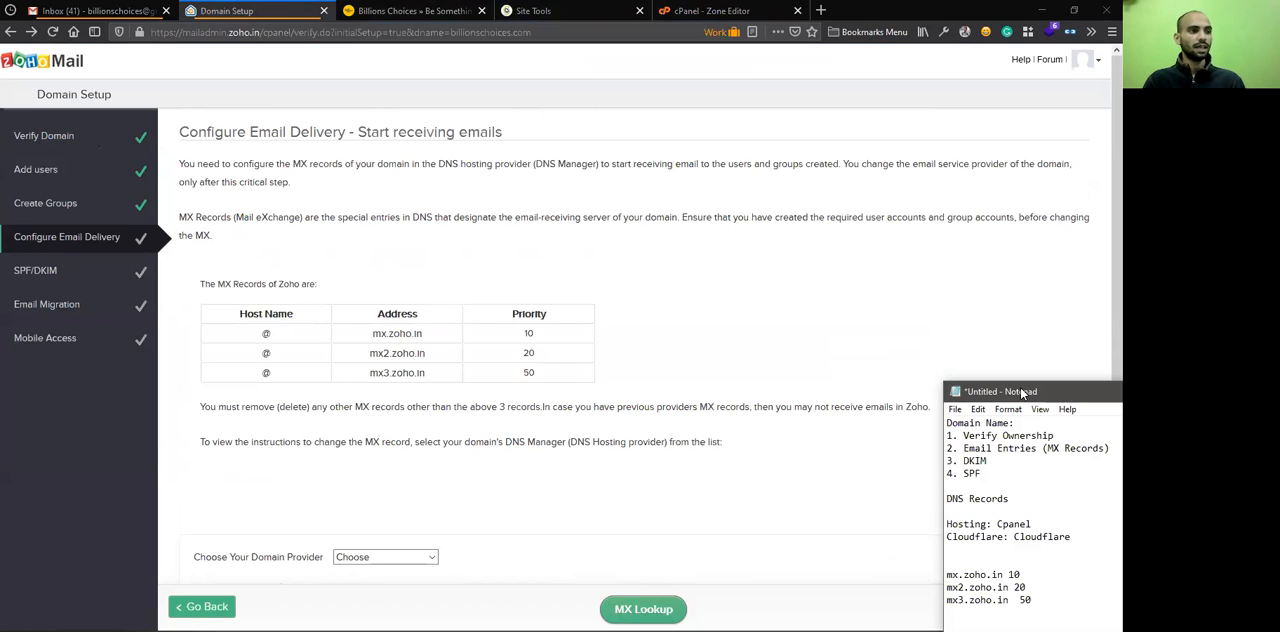
drag(1022, 393, 894, 192)
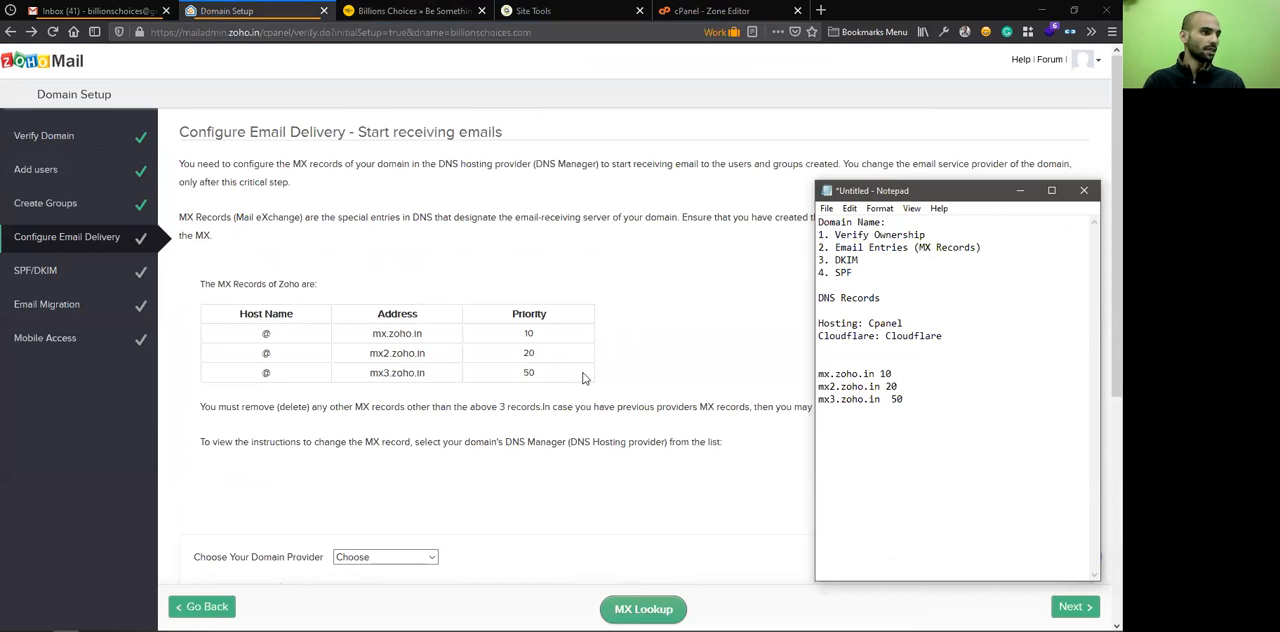
click(686, 10)
click(540, 10)
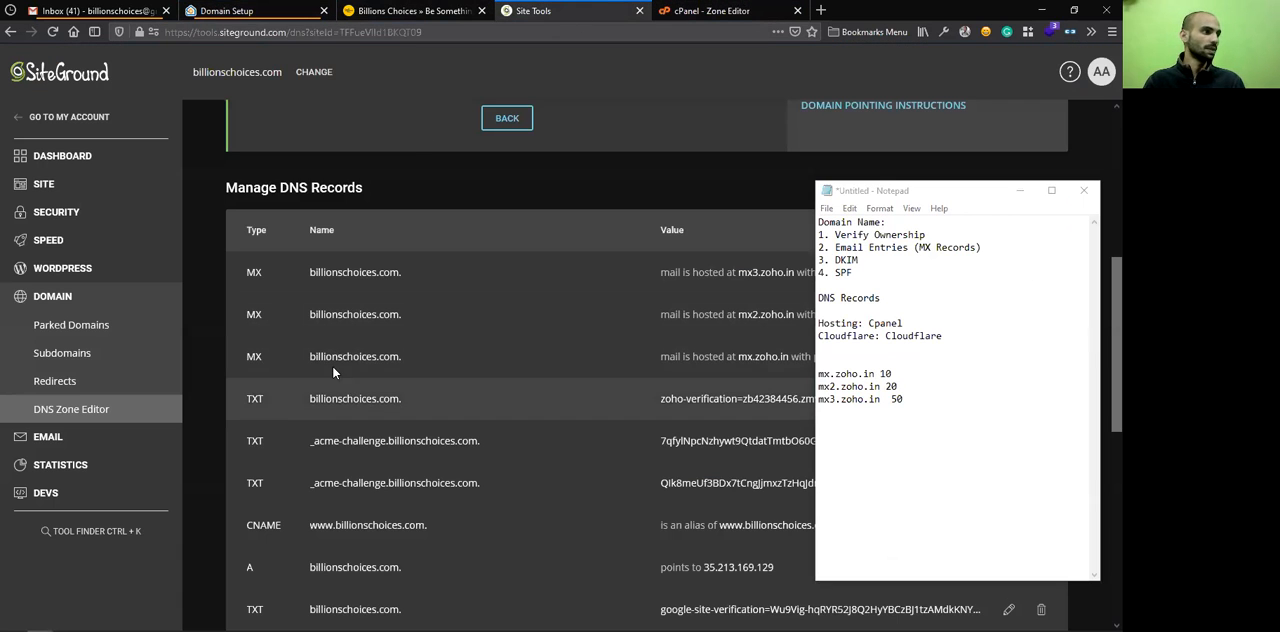
drag(250, 272, 390, 333)
click(420, 273)
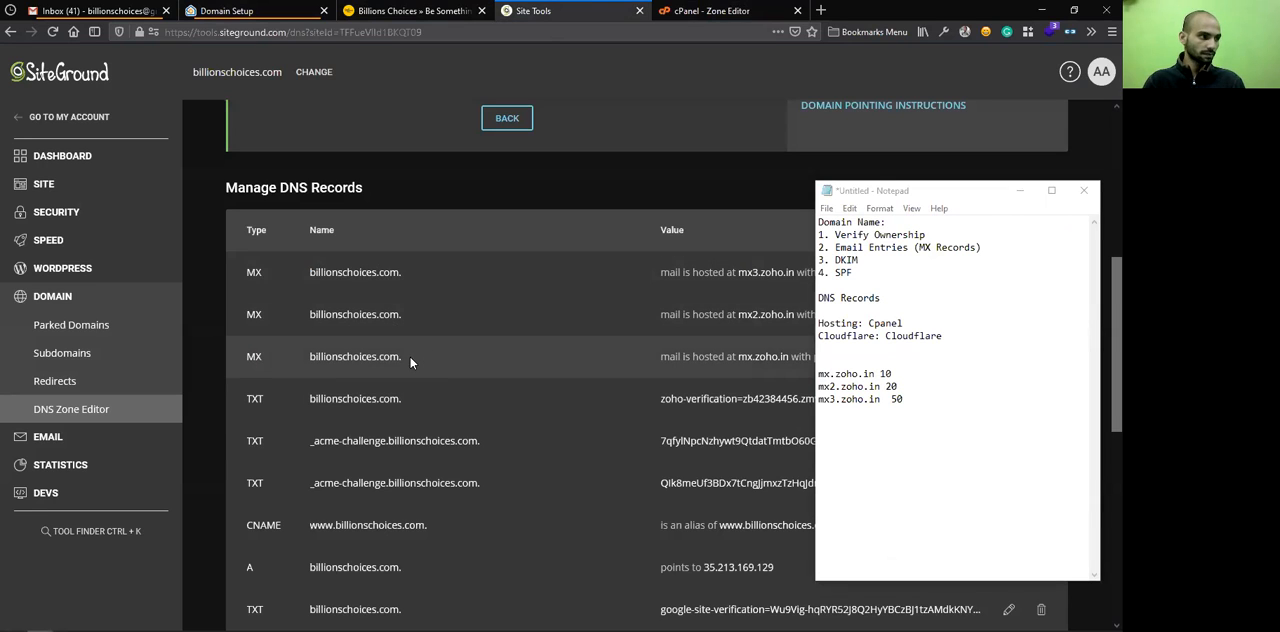
click(879, 195)
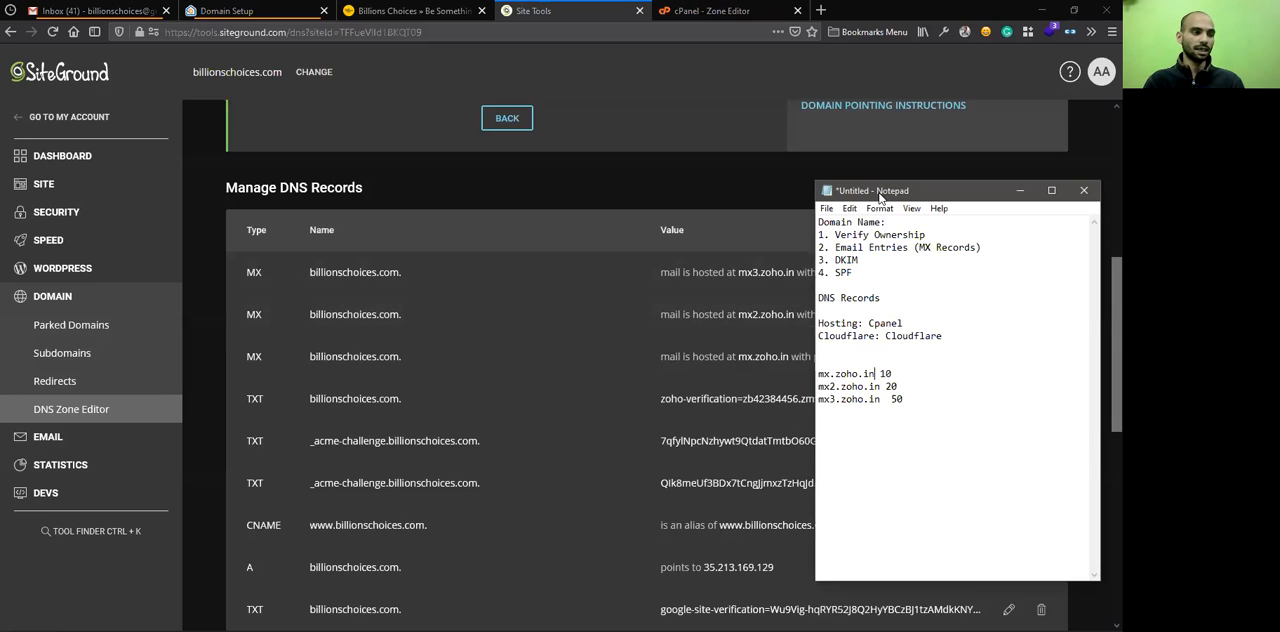
click(547, 286)
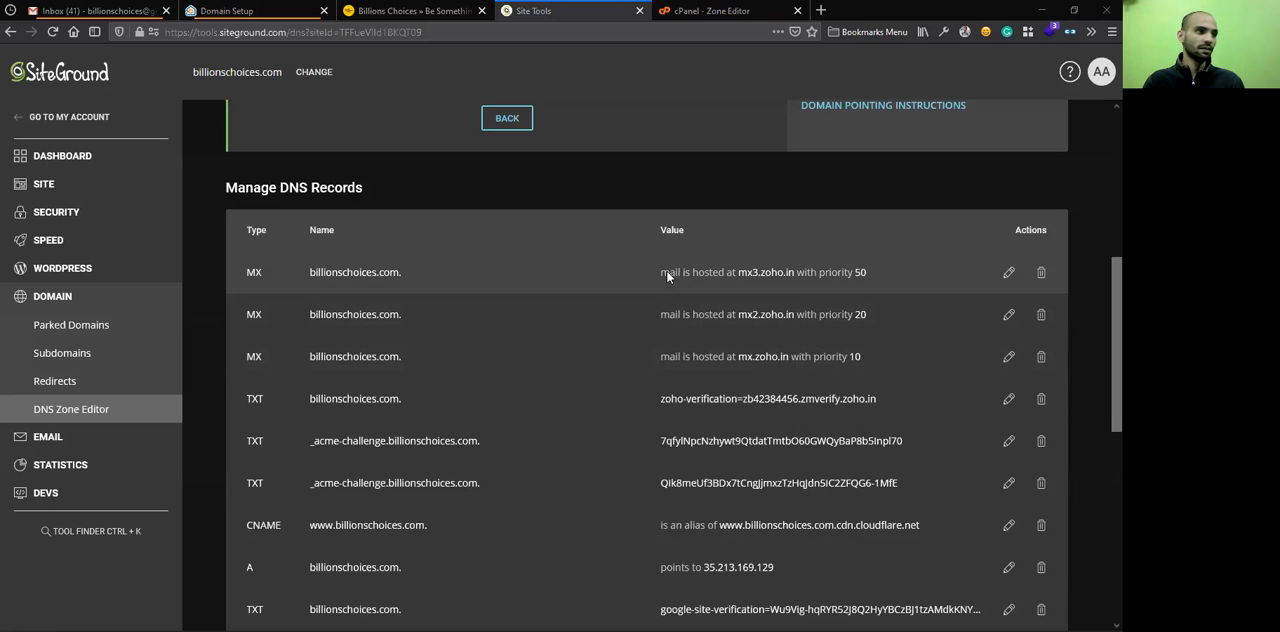
- Switch back to Zoho's domain setup, repeat the MX lookup and proceed to the SPF/DKIM stage
click(368, 9)
click(312, 9)
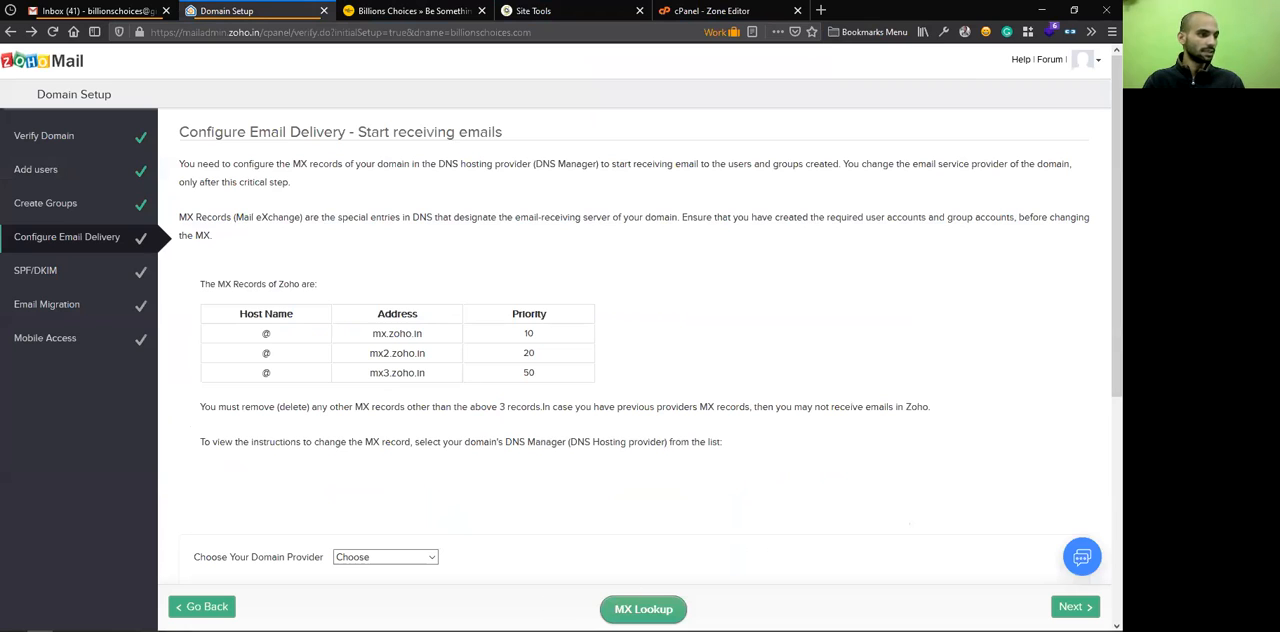
click(667, 606)
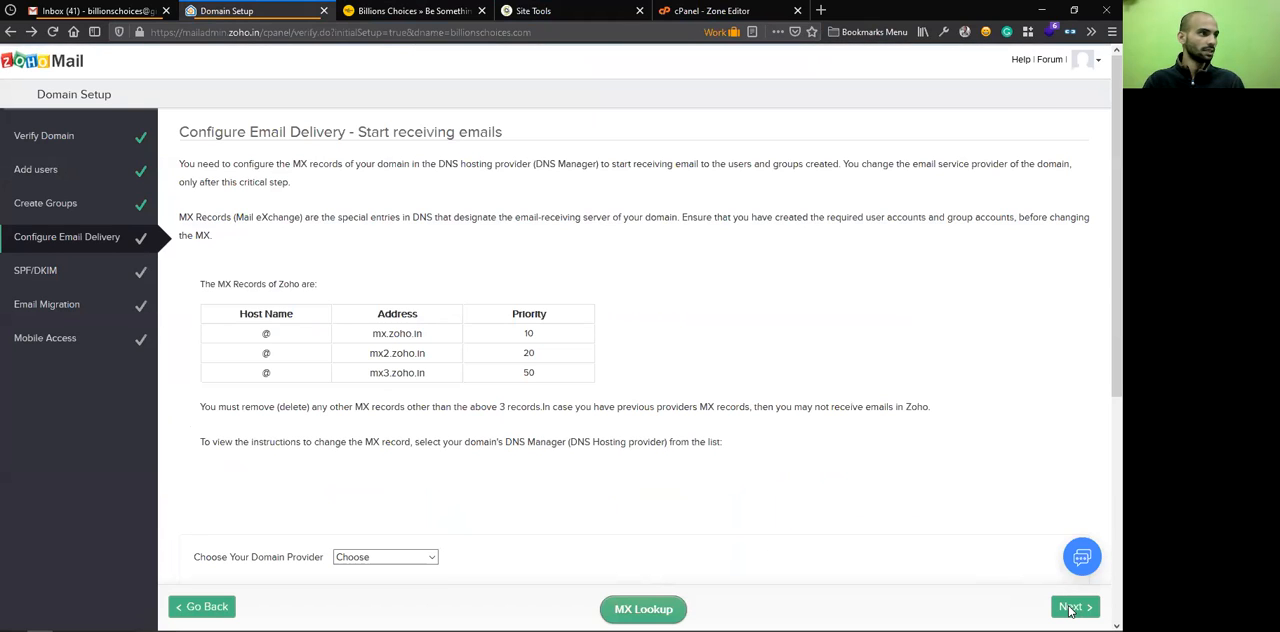
click(580, 484)
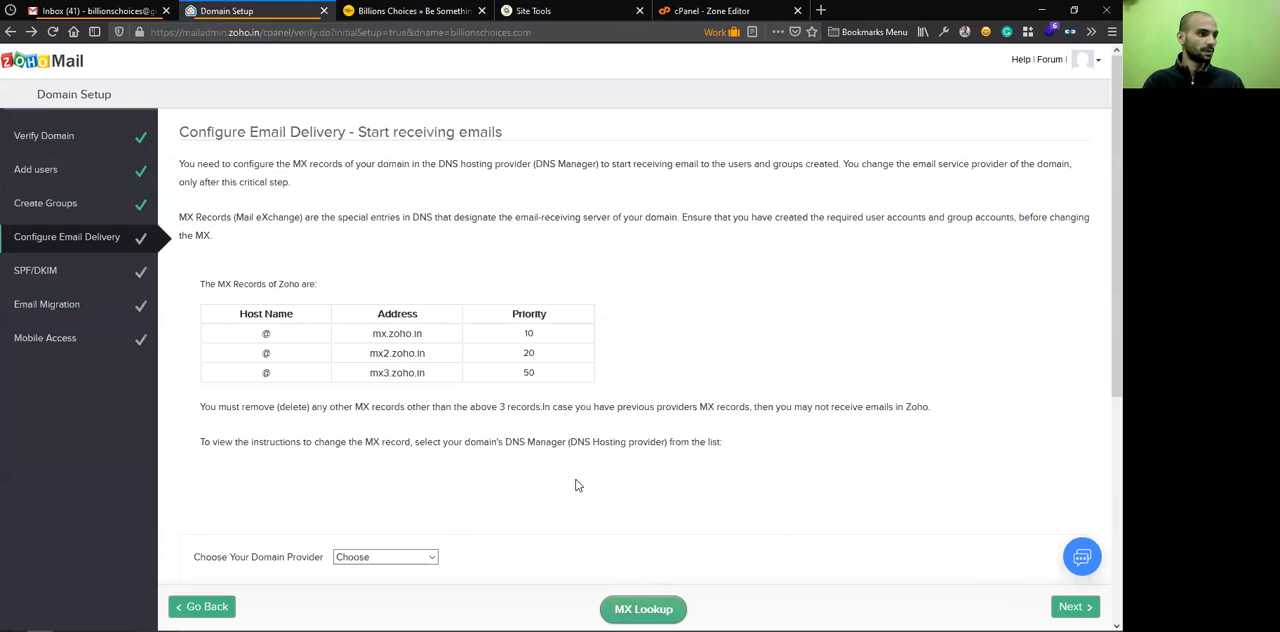
click(1088, 610)
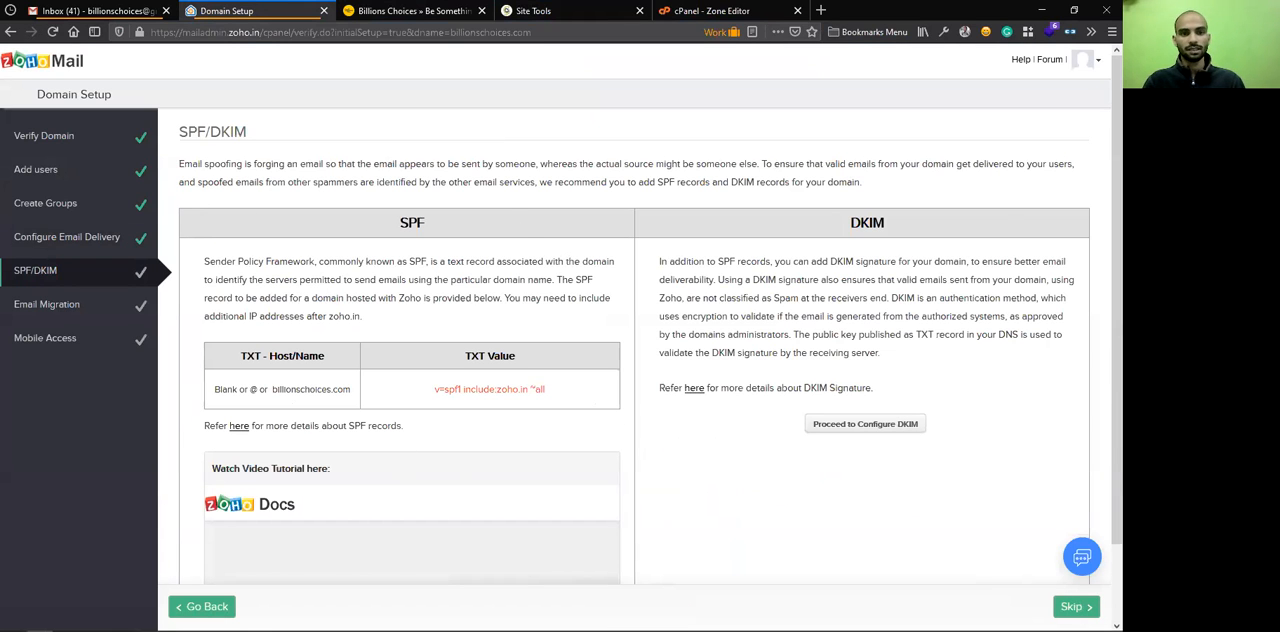
- Bring up the Notepad notes and review the DKIM and SPF checklist items
key(alt+Tab)
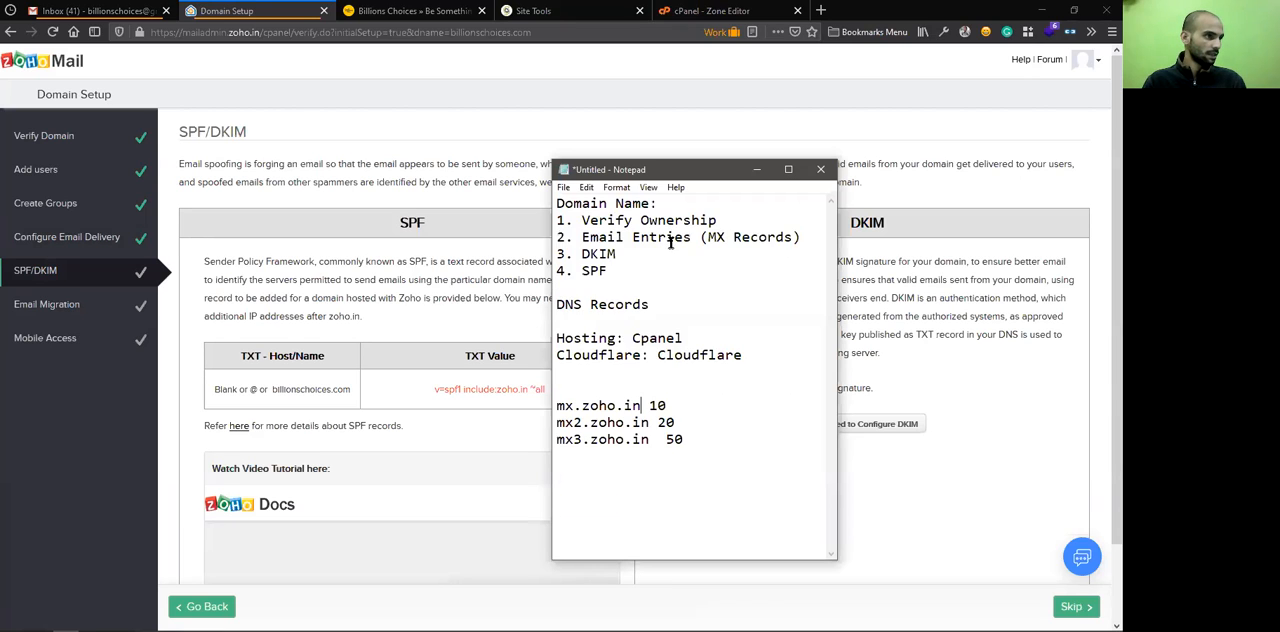
drag(587, 292, 660, 297)
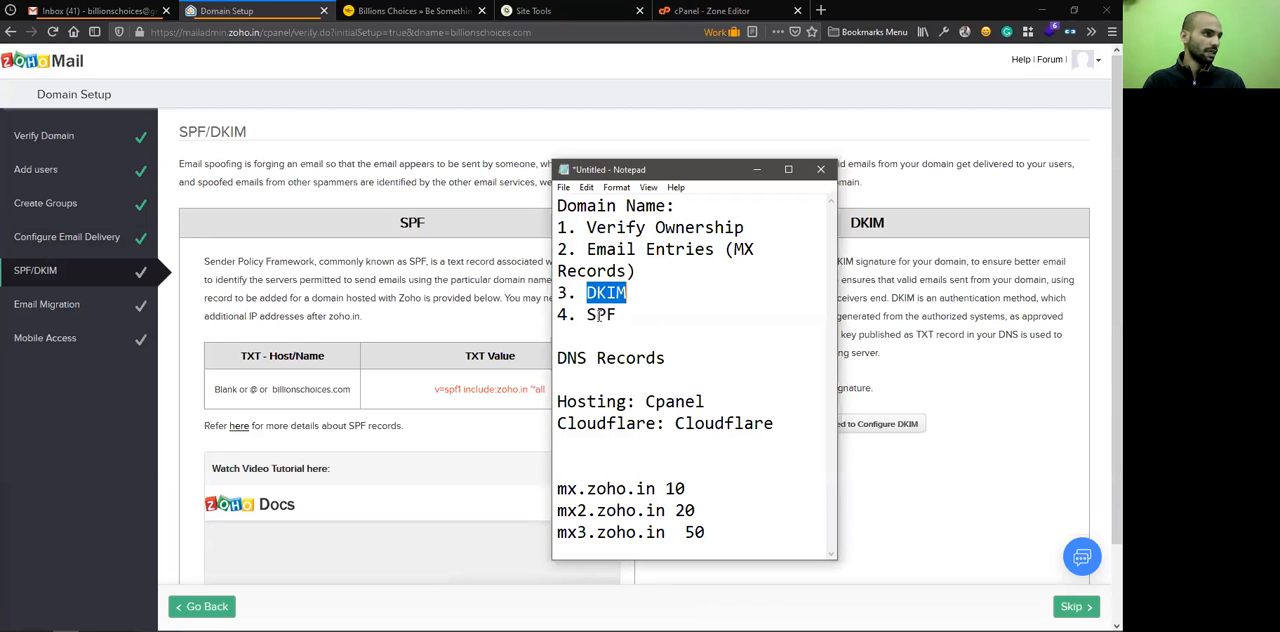
click(598, 316)
drag(586, 315, 618, 315)
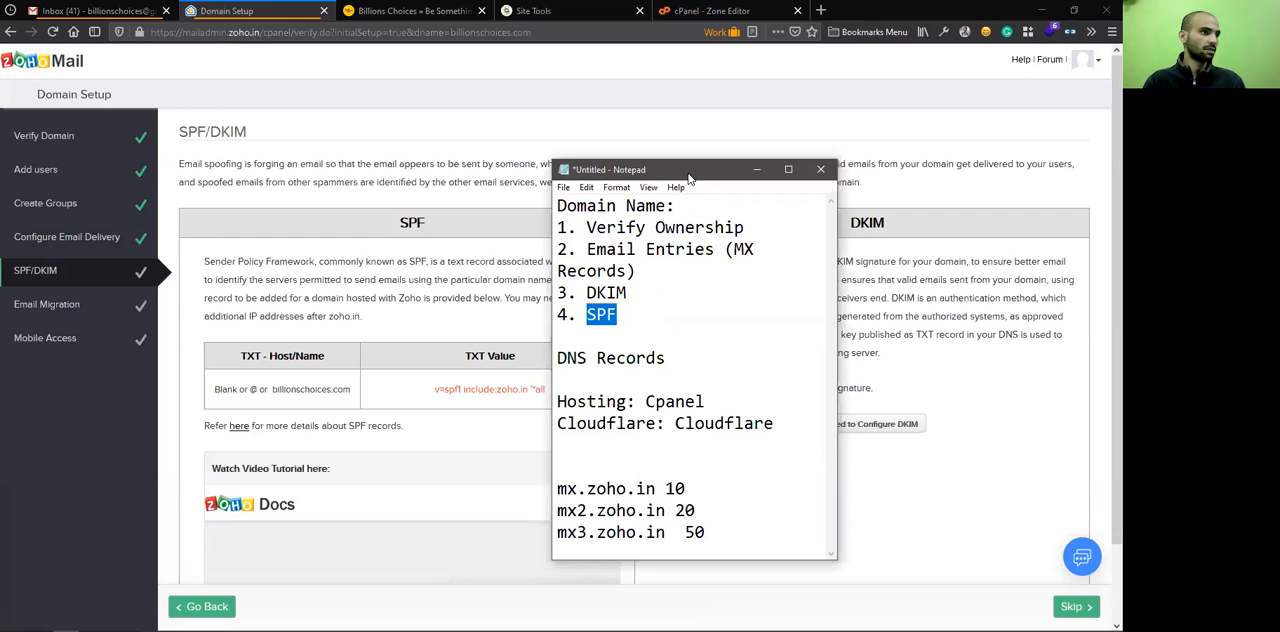
key(alt+Tab)
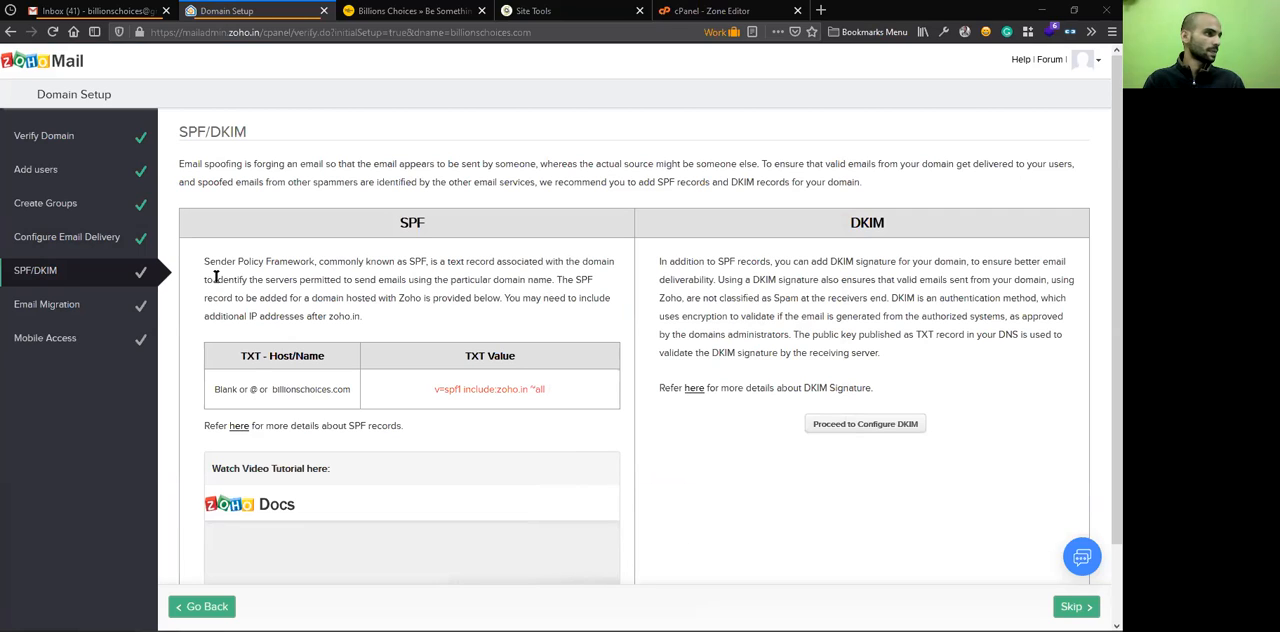
- Read Zoho's explanation of email spoofing and its recommendation to add SPF and DKIM records
double_click(408, 223)
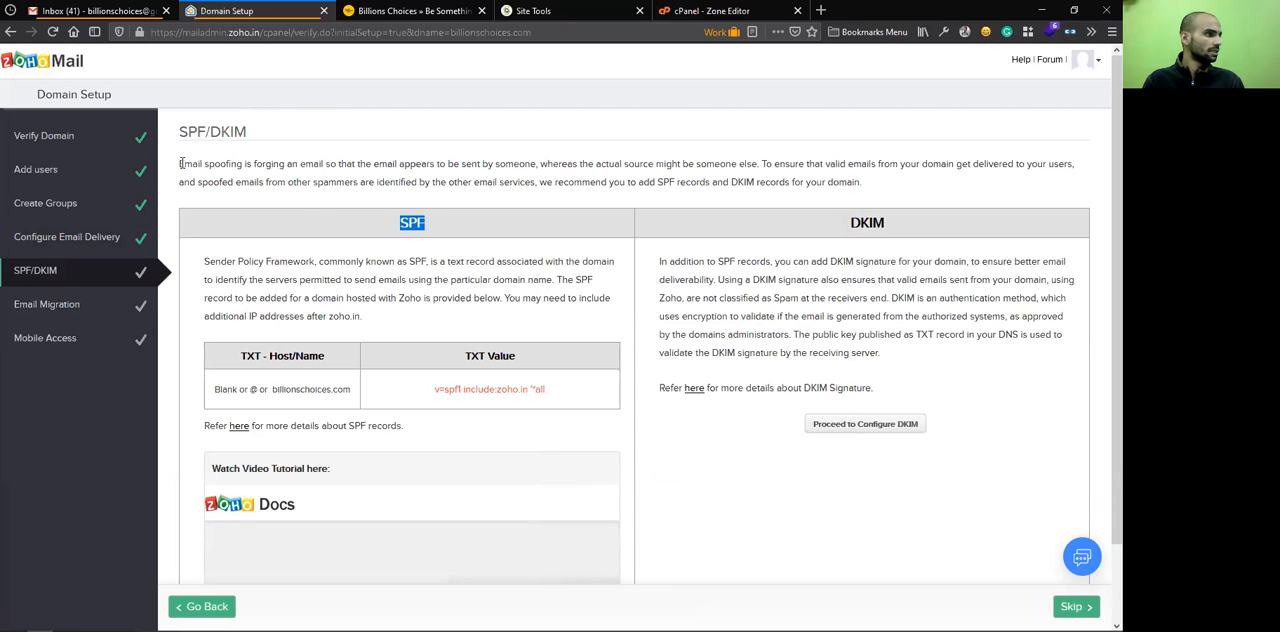
drag(181, 163, 259, 161)
click(325, 162)
drag(338, 163, 454, 181)
click(612, 165)
drag(529, 167, 668, 165)
click(707, 180)
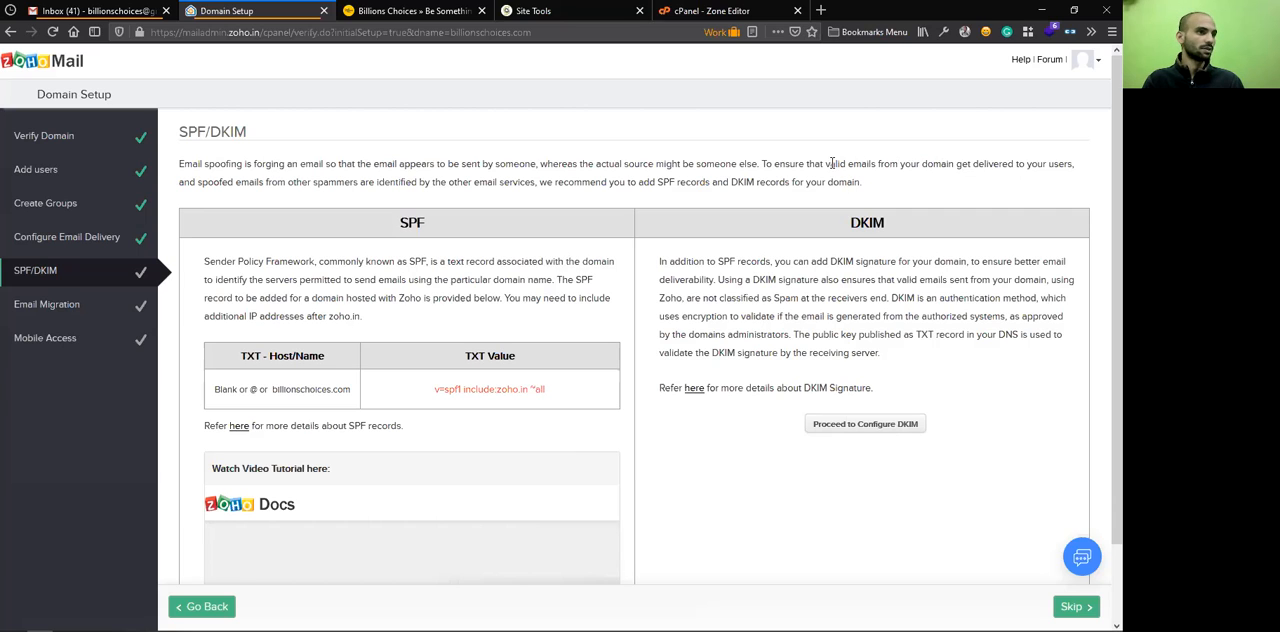
drag(866, 185, 576, 165)
click(657, 201)
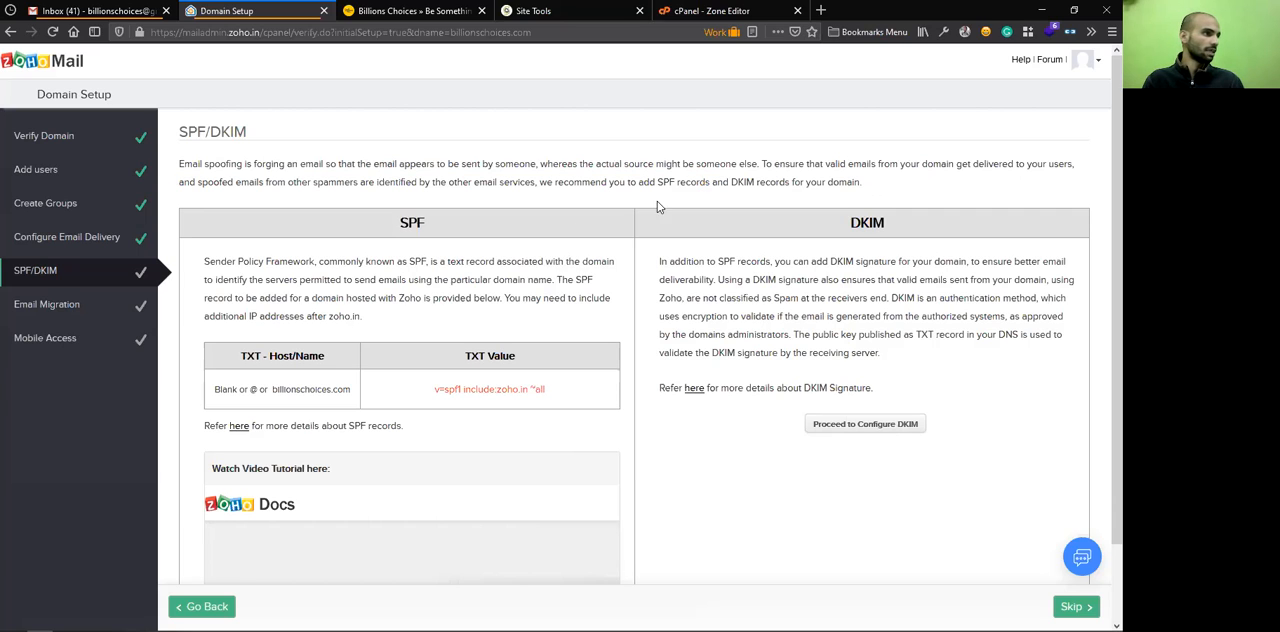
- Check the host name required for the SPF TXT record and reopen the new-record form in SiteGround's DNS Zone Editor
click(254, 392)
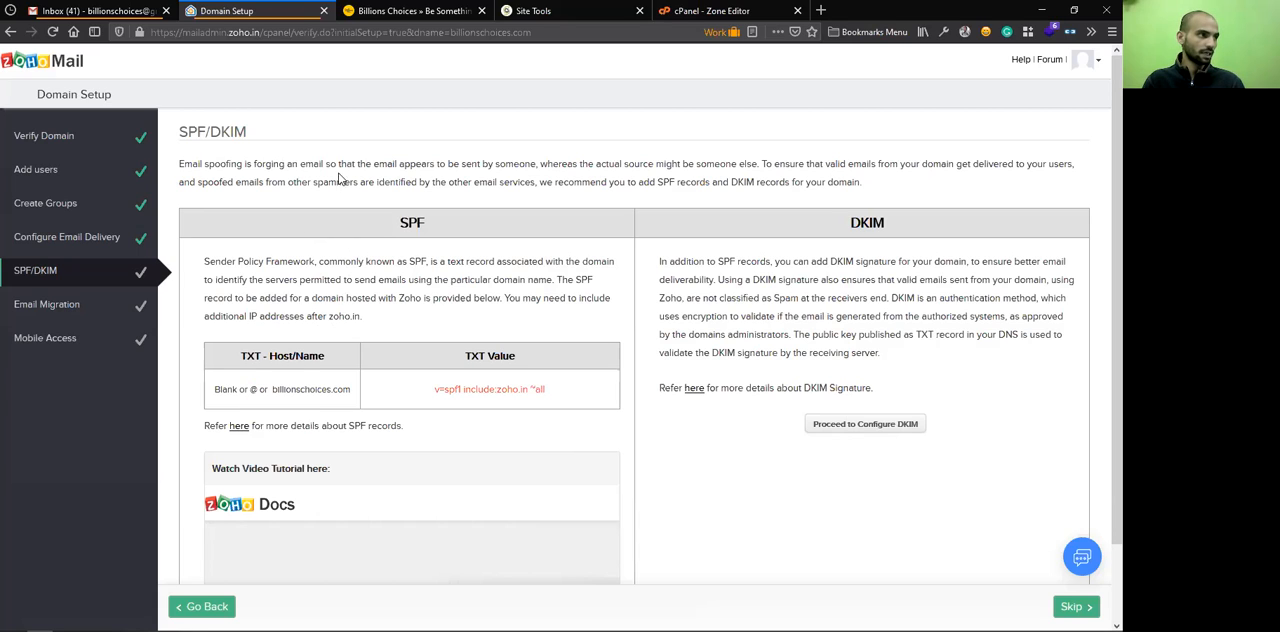
drag(241, 356, 288, 356)
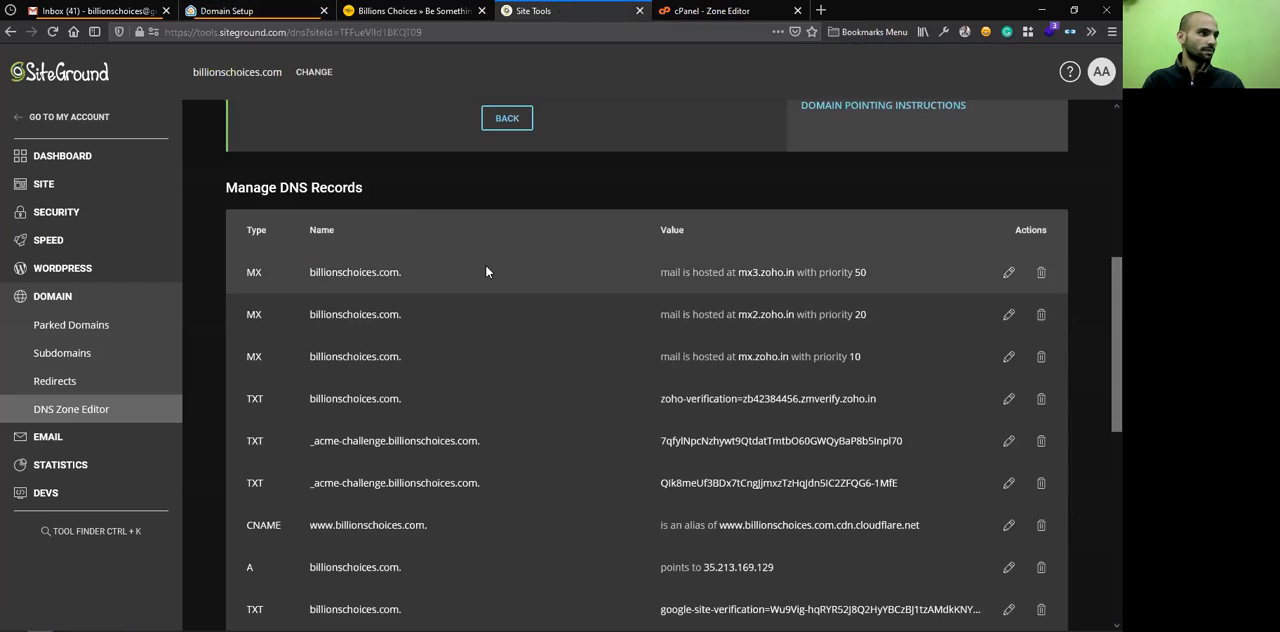
scroll(486, 271, up, 4)
click(505, 518)
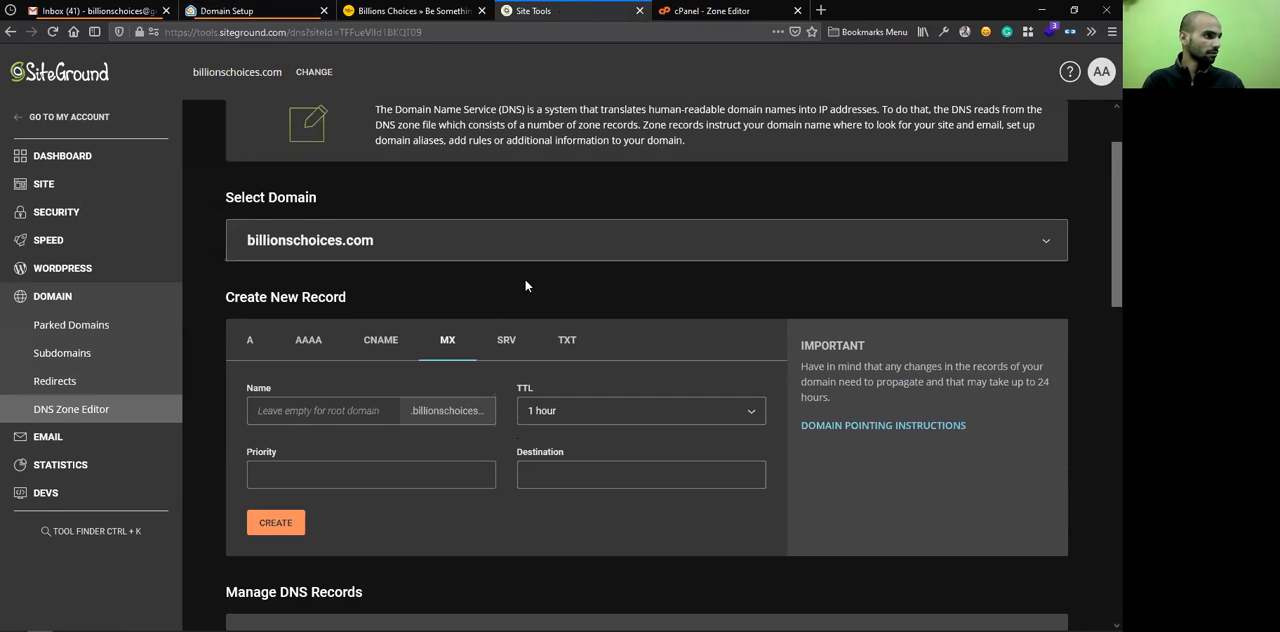
scroll(525, 286, up, 2)
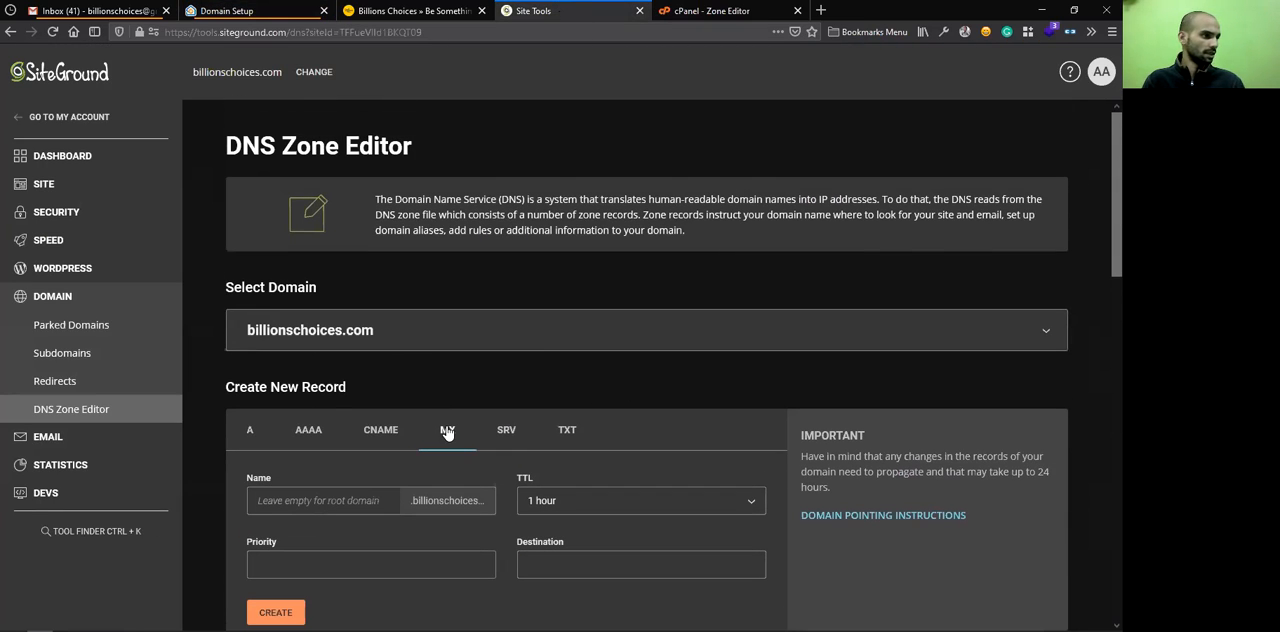
- Copy Zoho's SPF value and create a root-domain TXT record in SiteGround with the value v=spf1 include:zoho.in ~all
click(240, 10)
click(493, 386)
triple_click(493, 386)
key(ctrl+c)
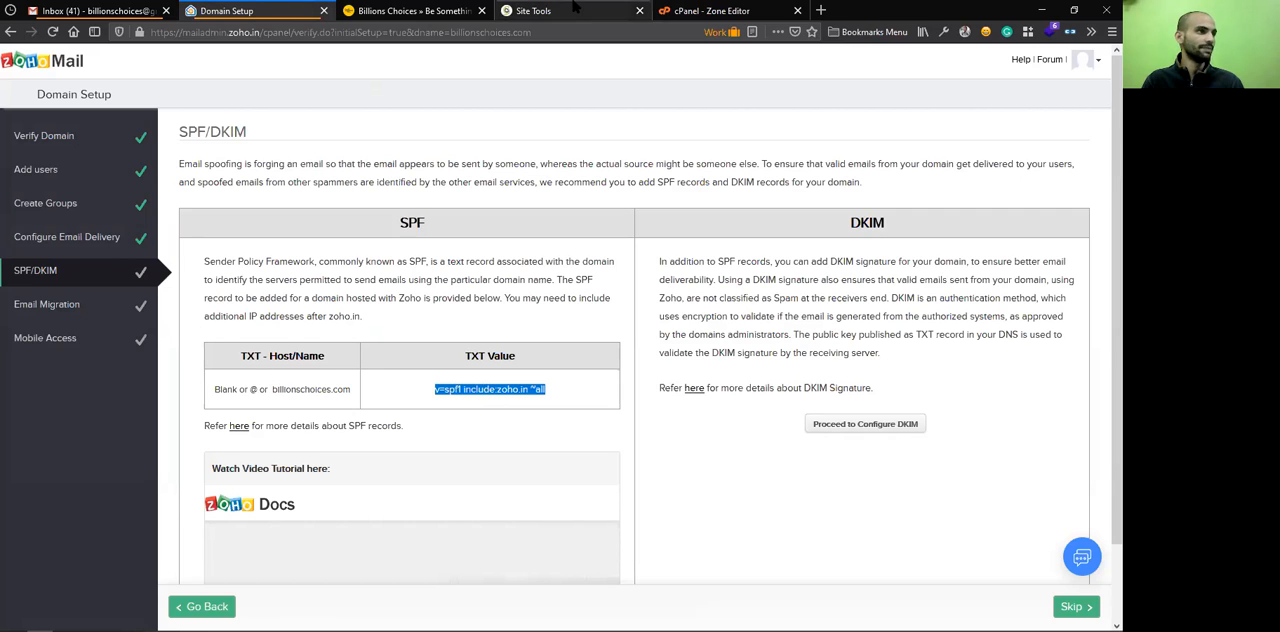
click(533, 10)
click(567, 429)
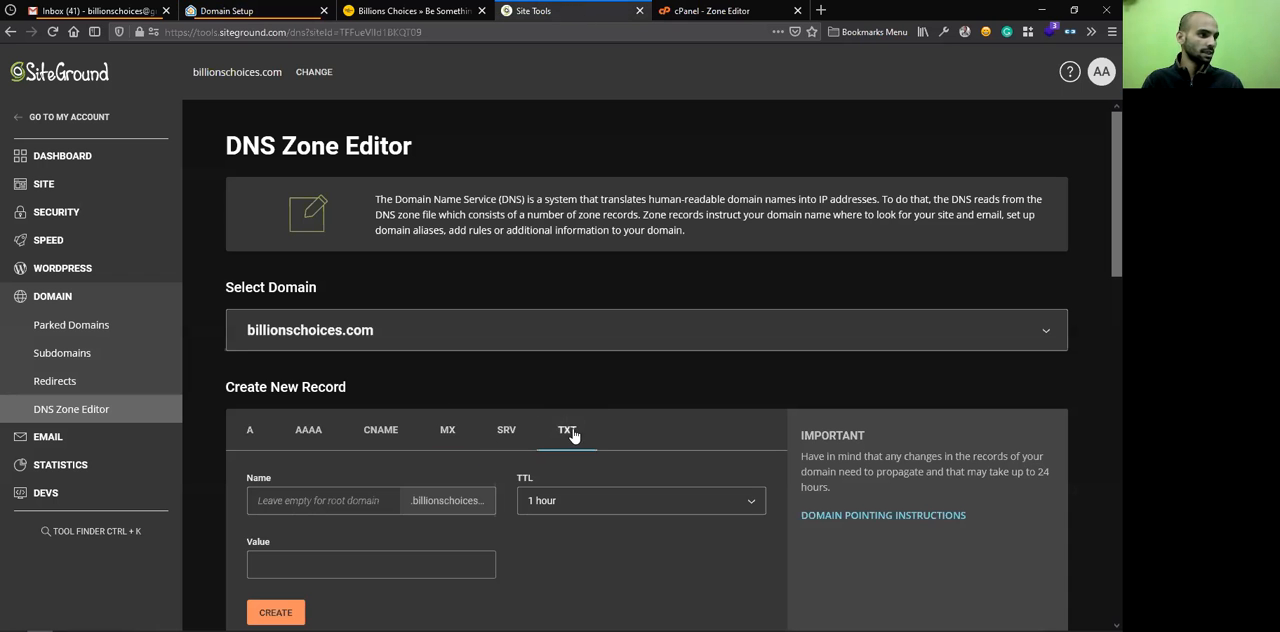
scroll(464, 344, down, 2)
click(343, 399)
key(ctrl+v)
click(274, 452)
click(520, 369)
- Return to Zoho's SPF/DKIM page, proceed to the DKIM configuration and open billionschoices.com for editing
key(ctrl+shift+Tab)
key(ctrl+shift+Tab)
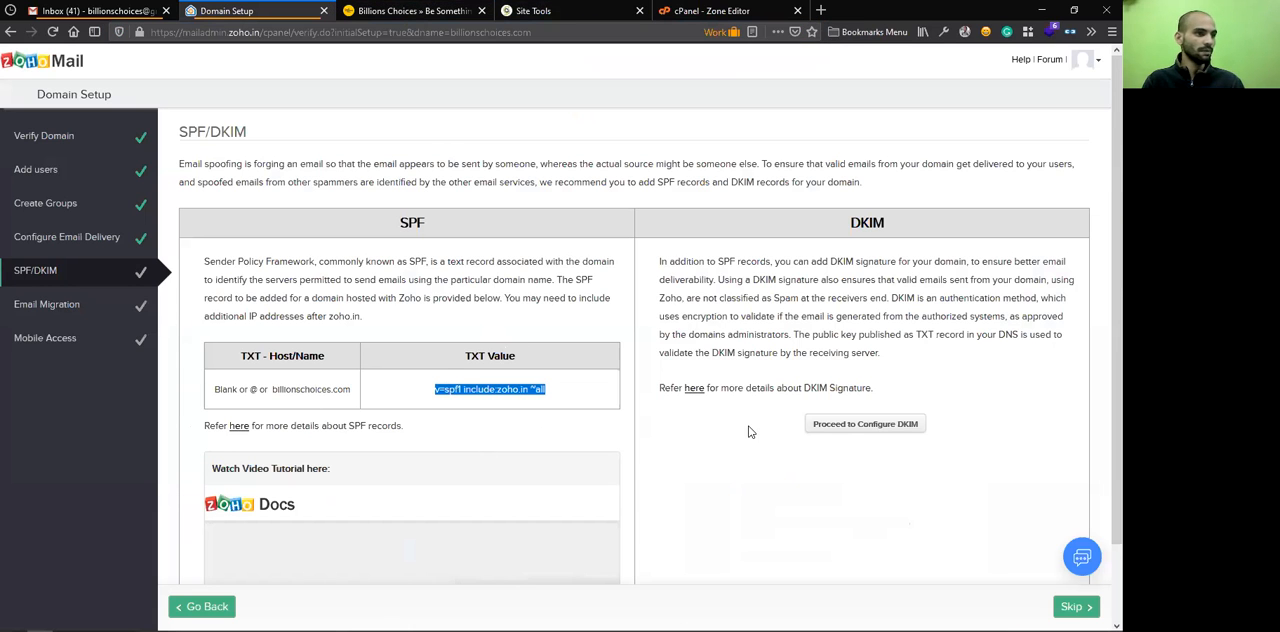
drag(843, 229, 917, 227)
click(840, 298)
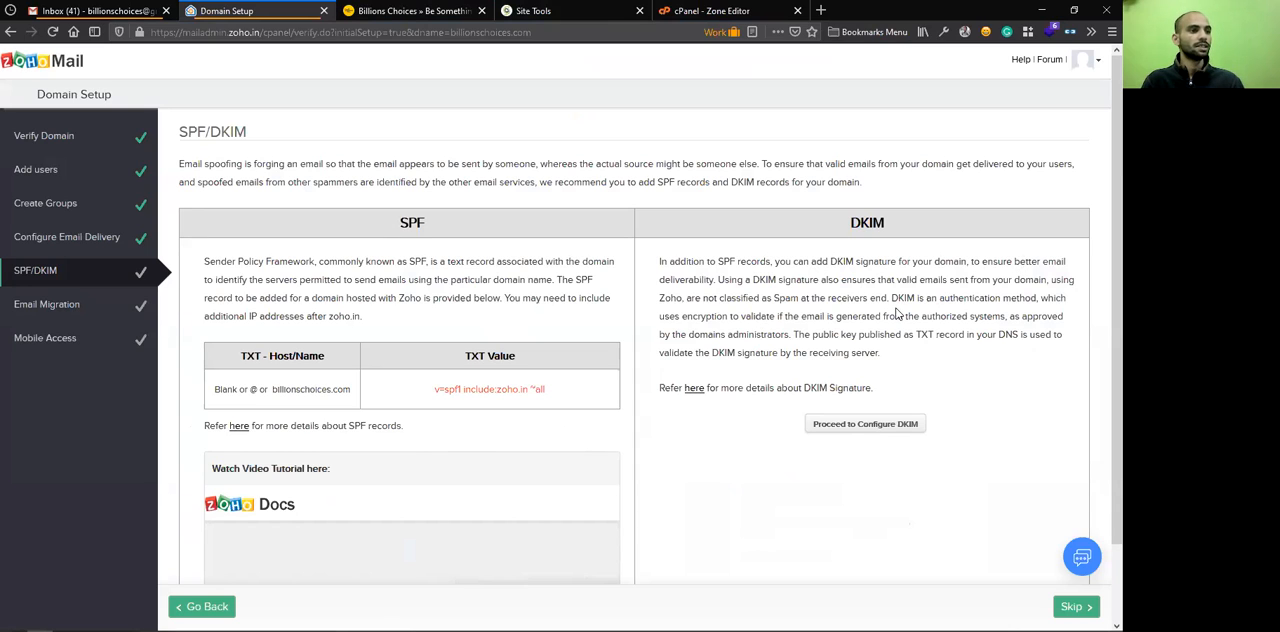
click(848, 430)
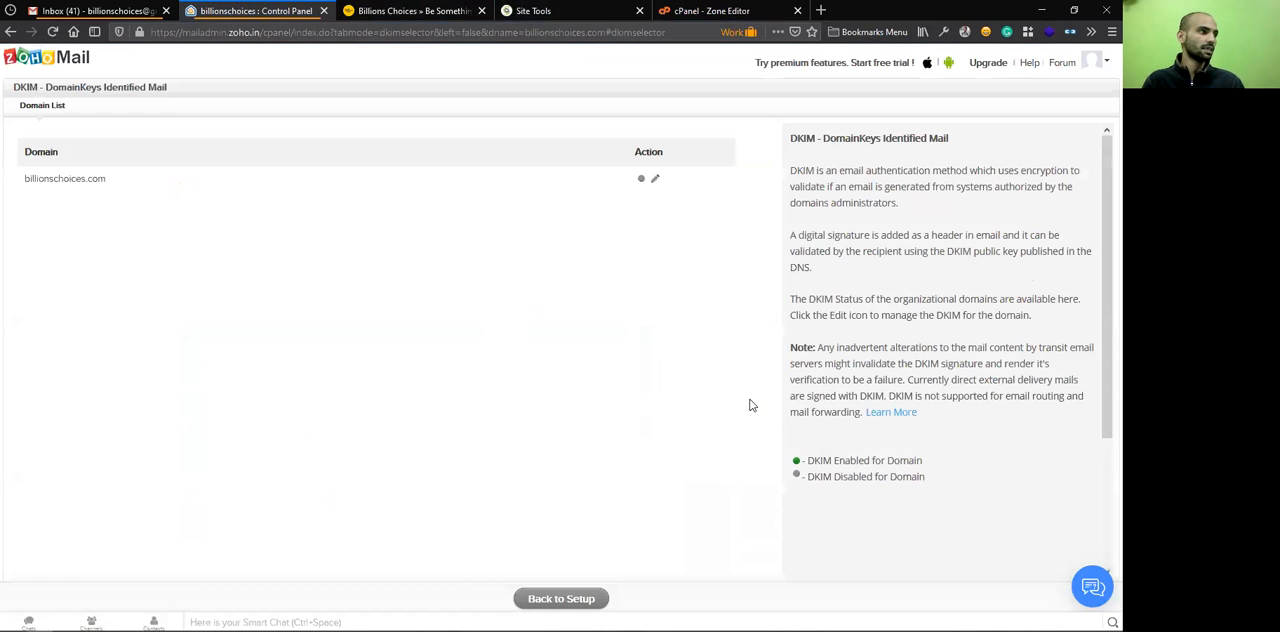
click(655, 181)
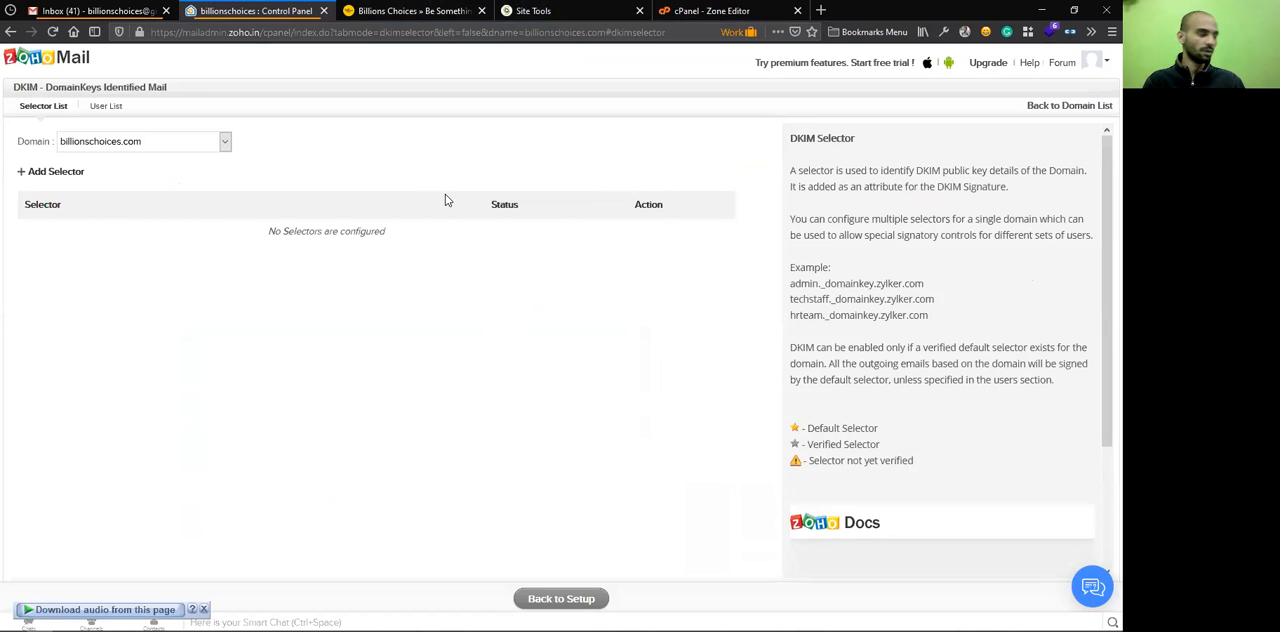
- Add a DKIM selector named info for billionschoices.com and save it
click(62, 173)
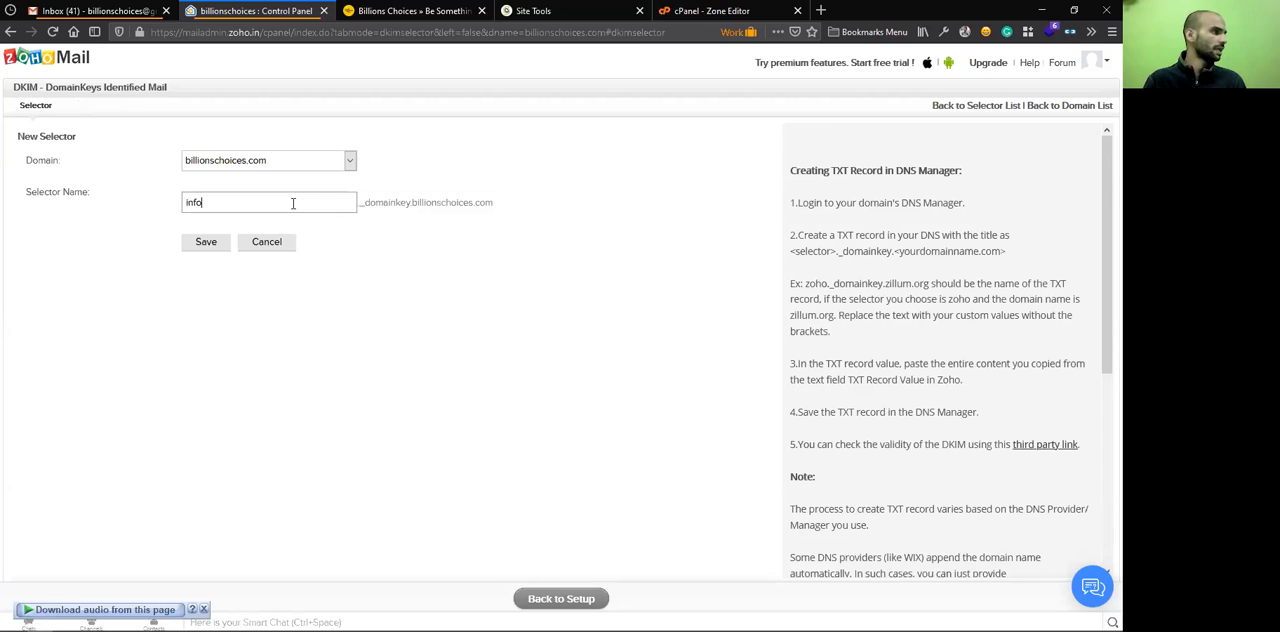
drag(181, 216, 149, 209)
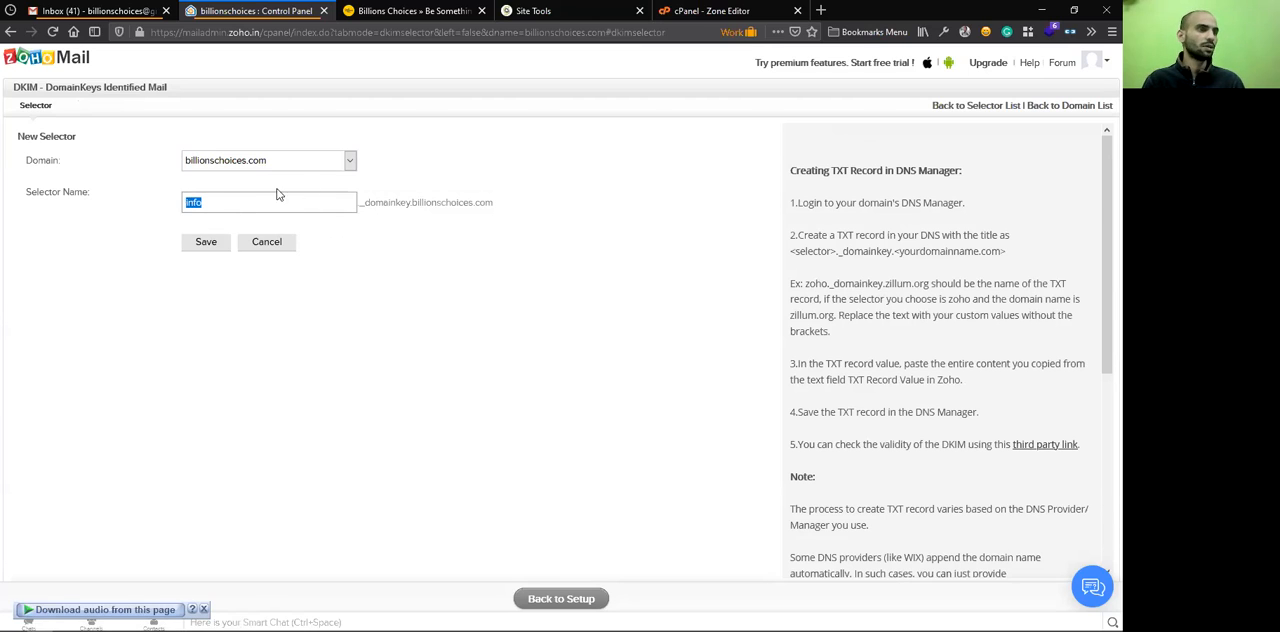
click(201, 205)
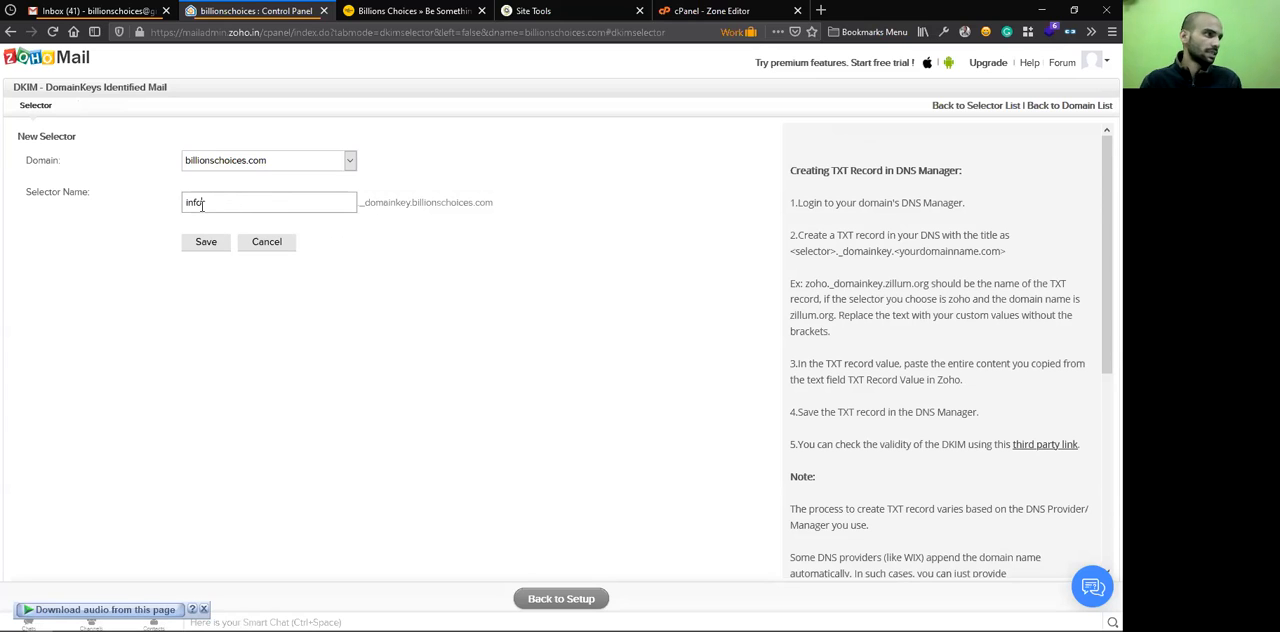
click(205, 242)
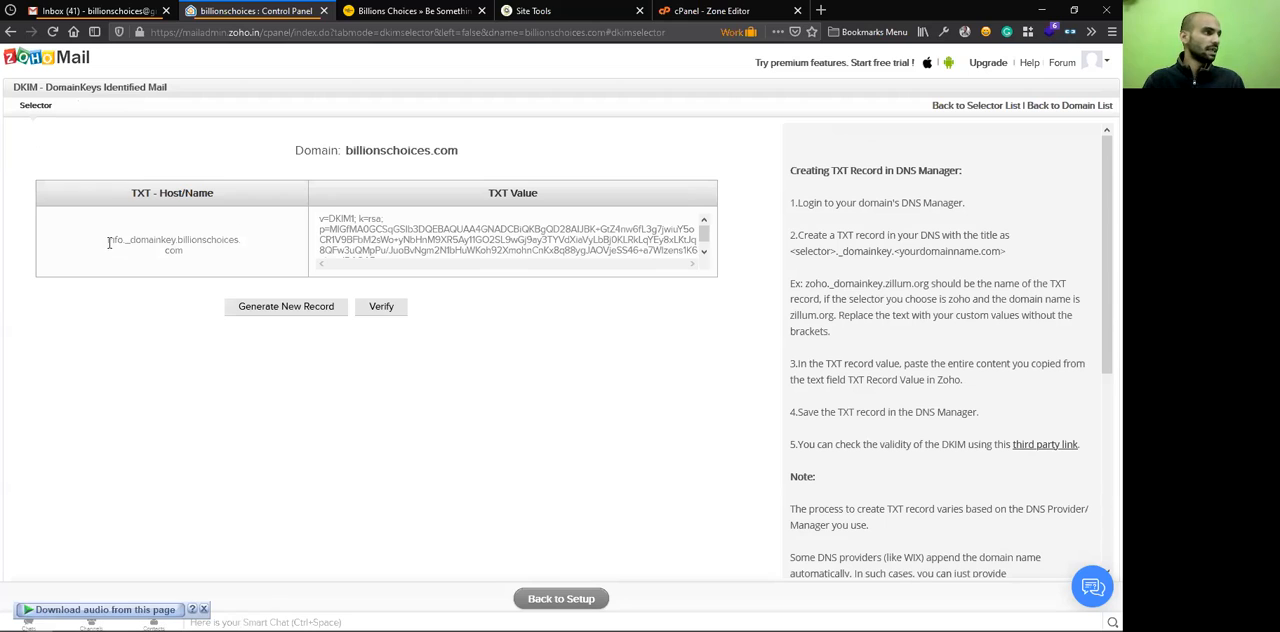
- Copy the DKIM record's host name from Zoho, check its required record type and choose TXT for the new SiteGround record
drag(105, 241, 207, 257)
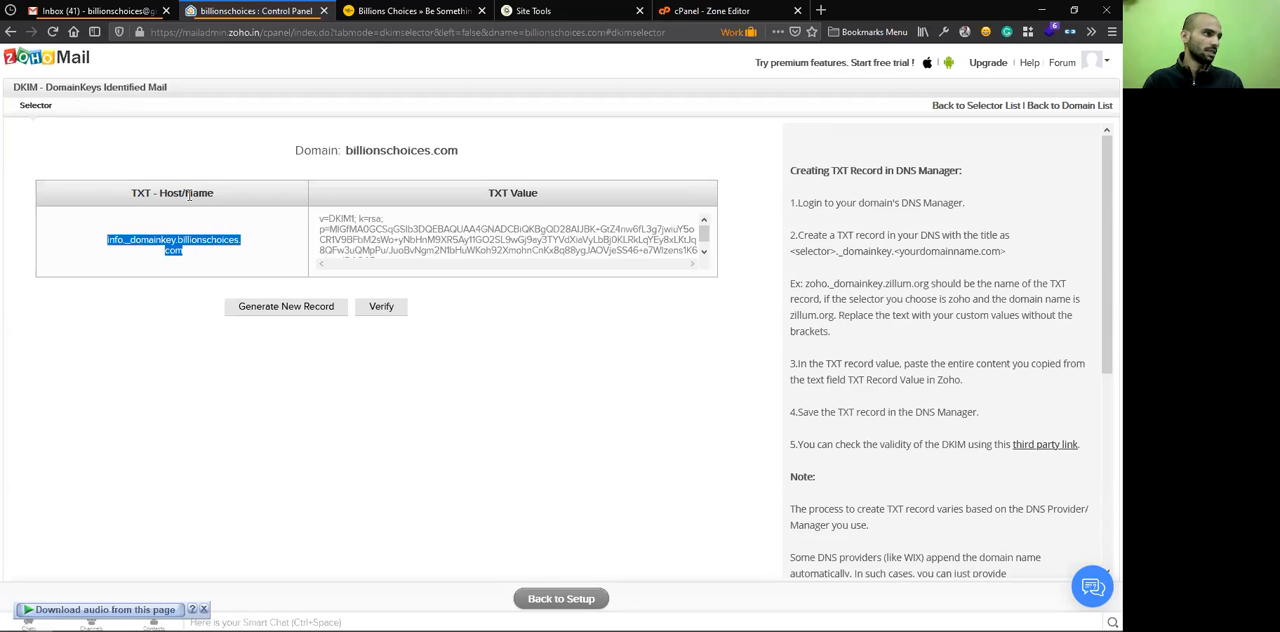
right_click(162, 243)
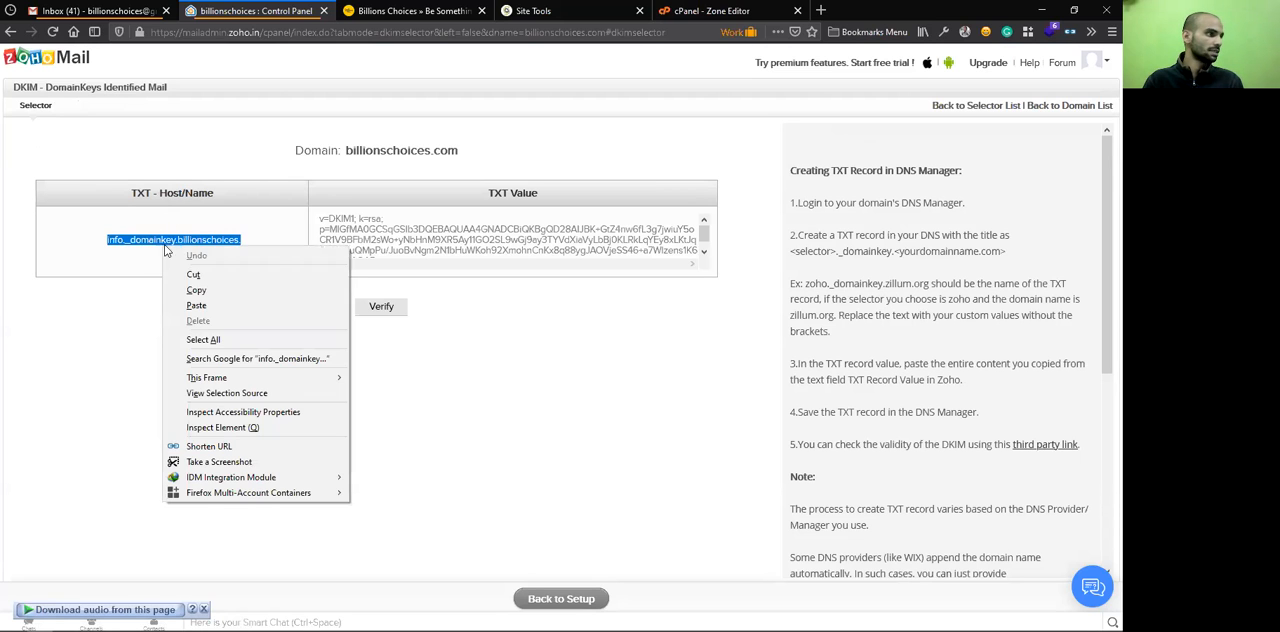
click(182, 290)
click(563, 8)
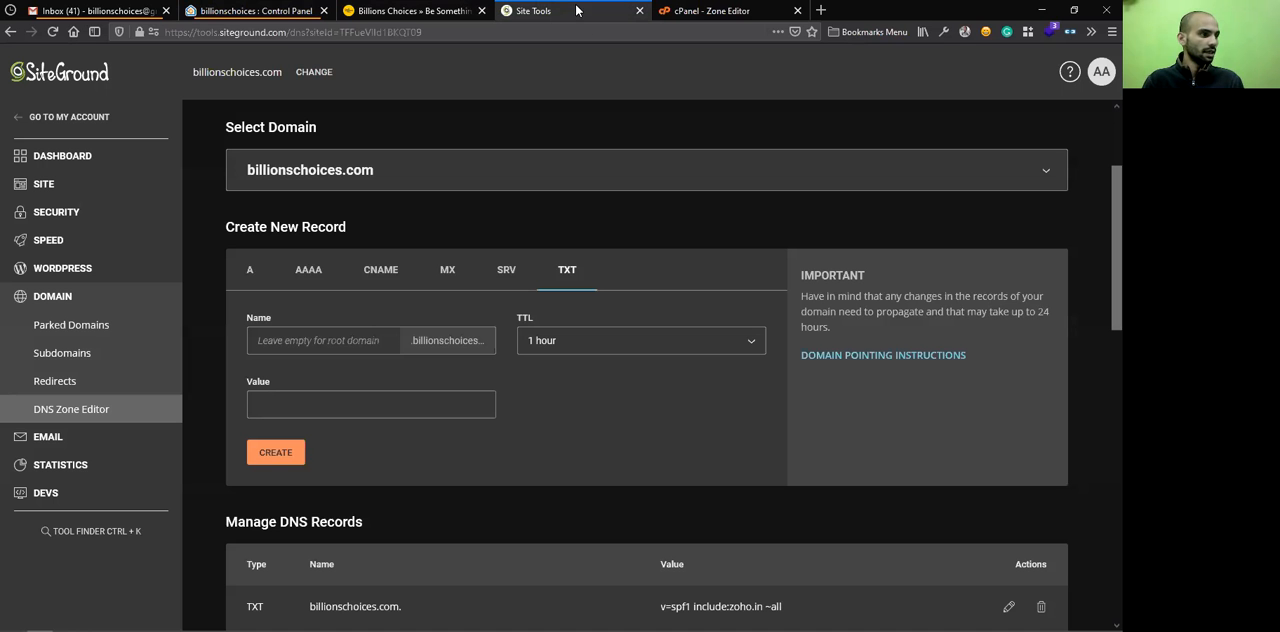
click(213, 9)
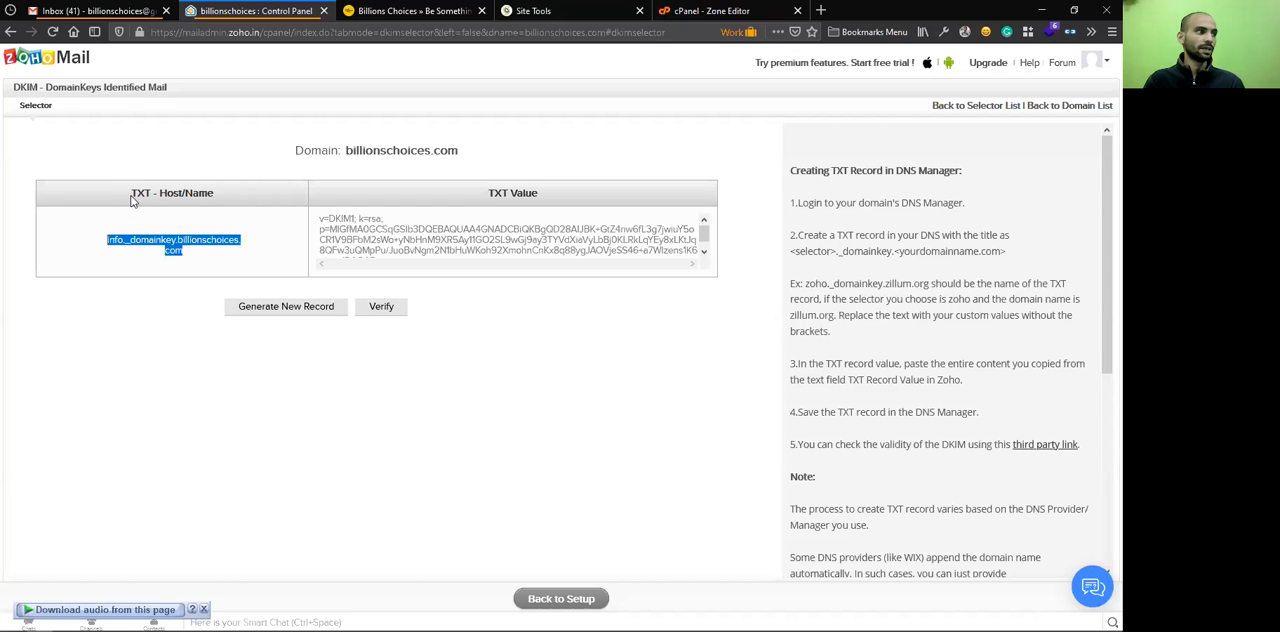
drag(132, 192, 148, 195)
click(540, 10)
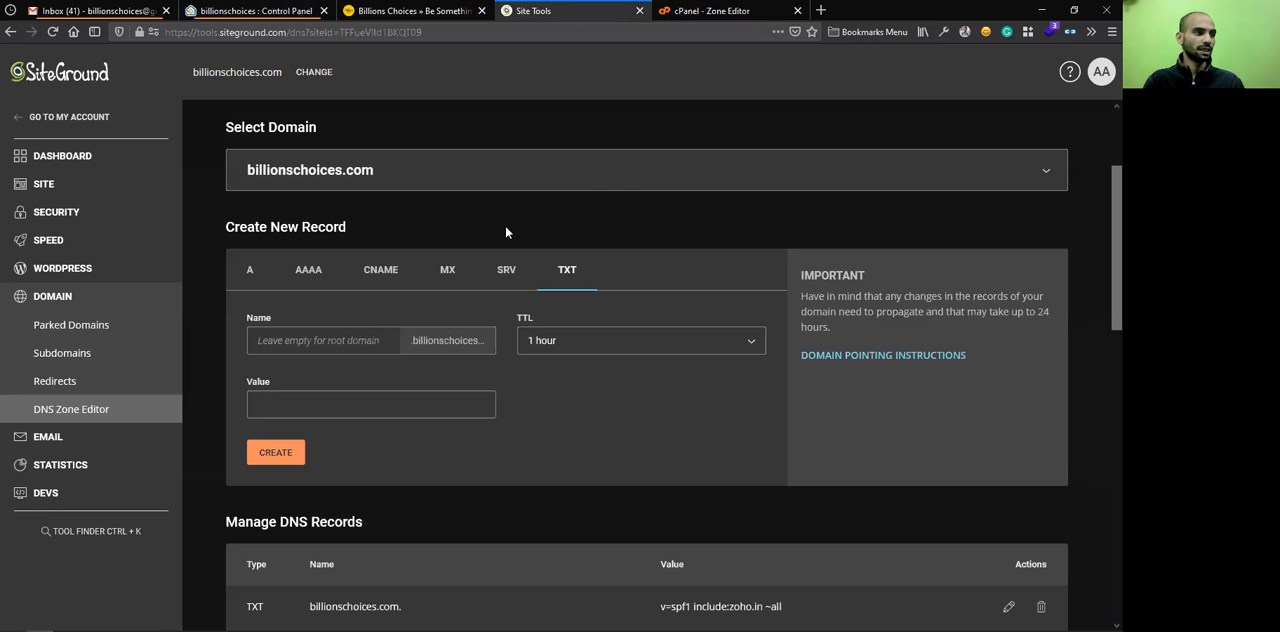
click(569, 280)
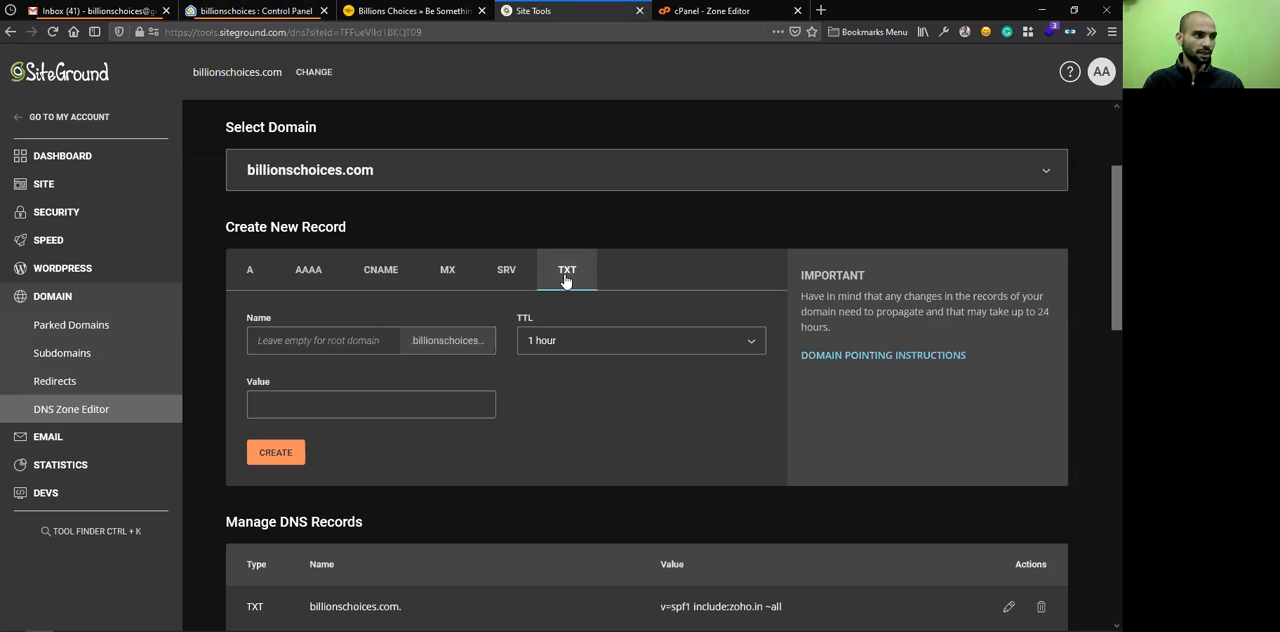
- Copy Zoho's DKIM host name again and start a TXT record named info._domainkey.billionschoices.com in cPanel's Zone Editor
click(250, 10)
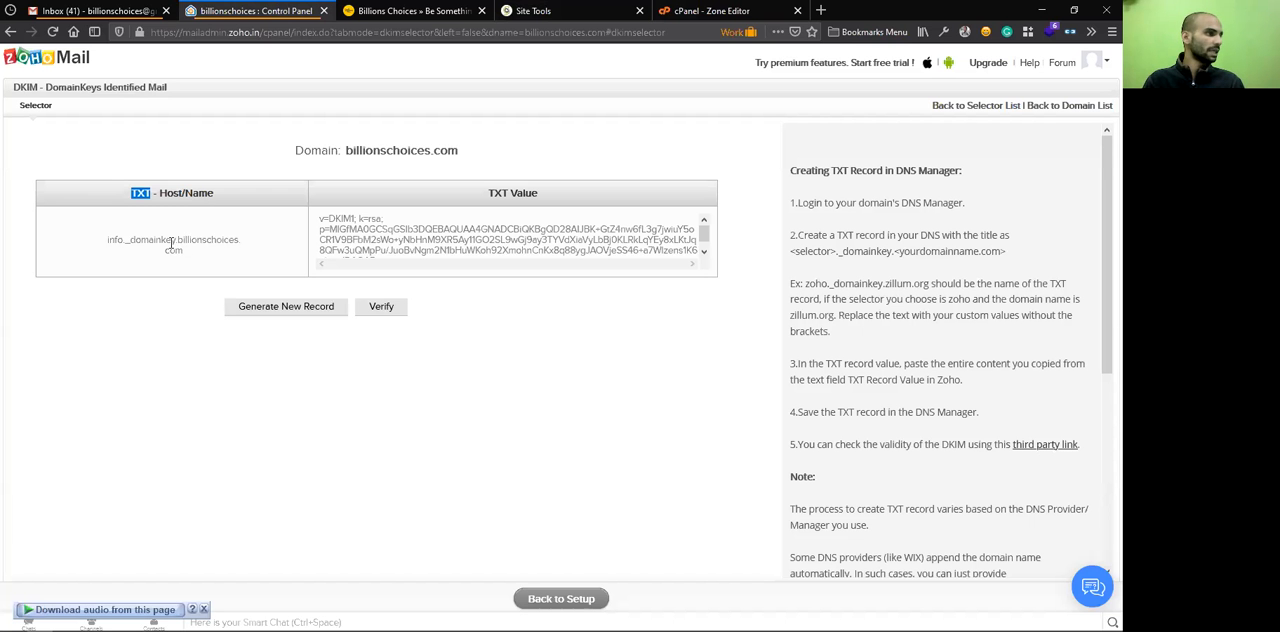
triple_click(176, 240)
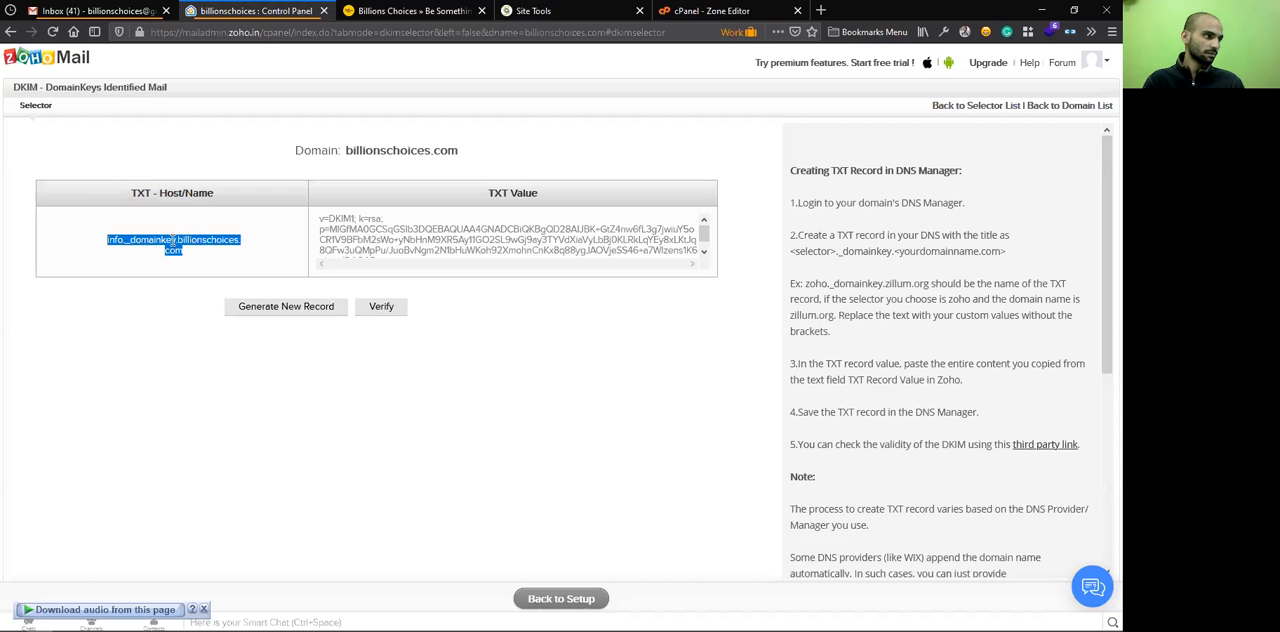
click(710, 11)
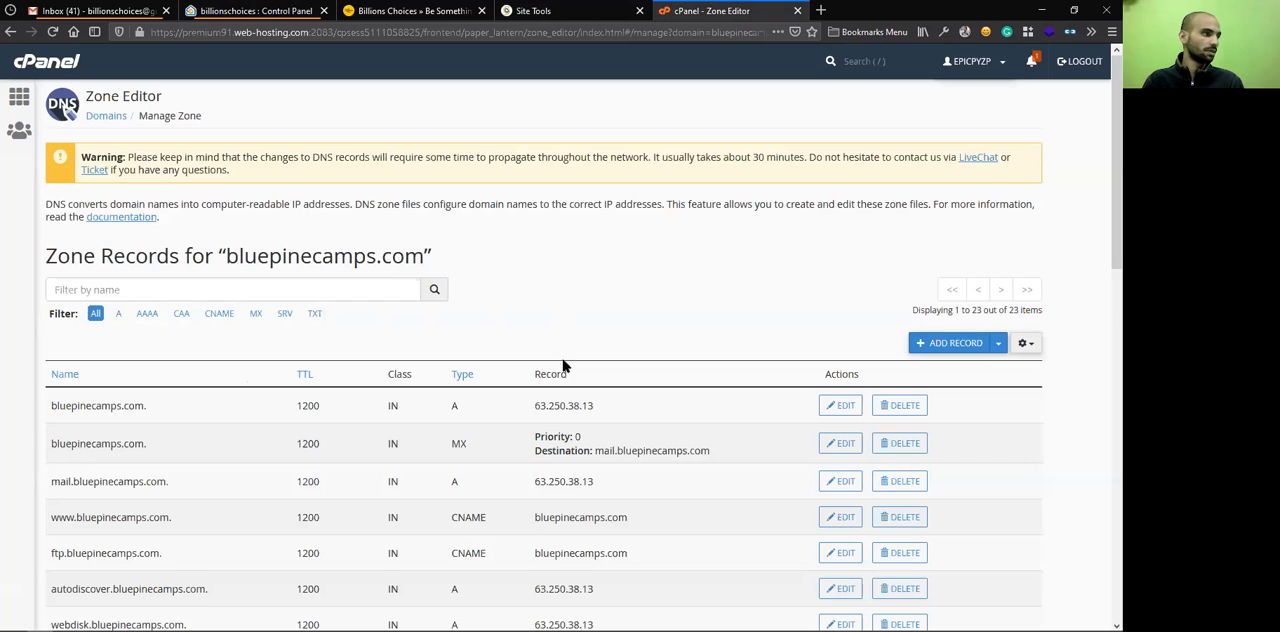
click(962, 342)
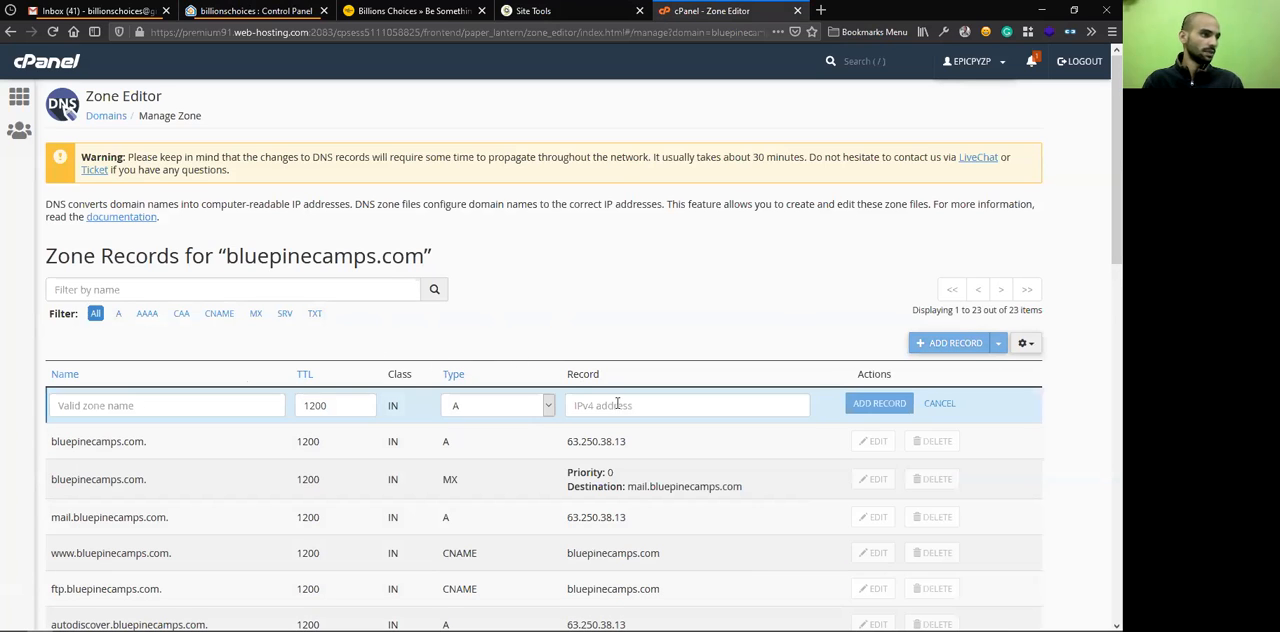
click(540, 405)
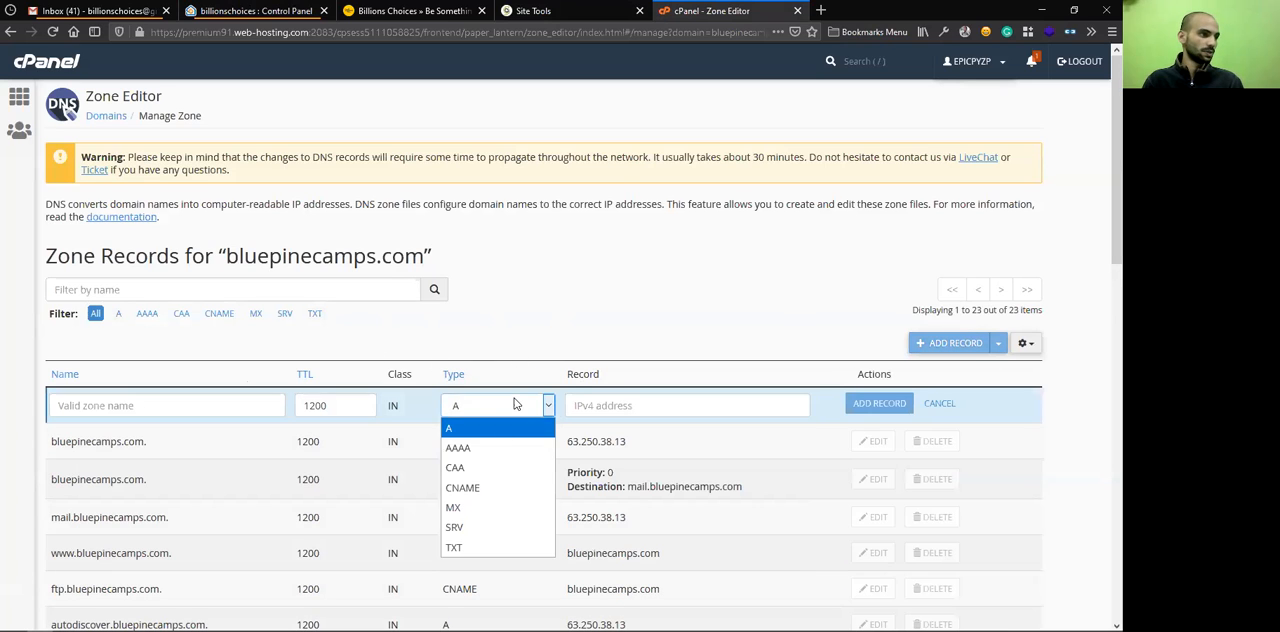
click(470, 547)
click(163, 410)
key(ctrl+v)
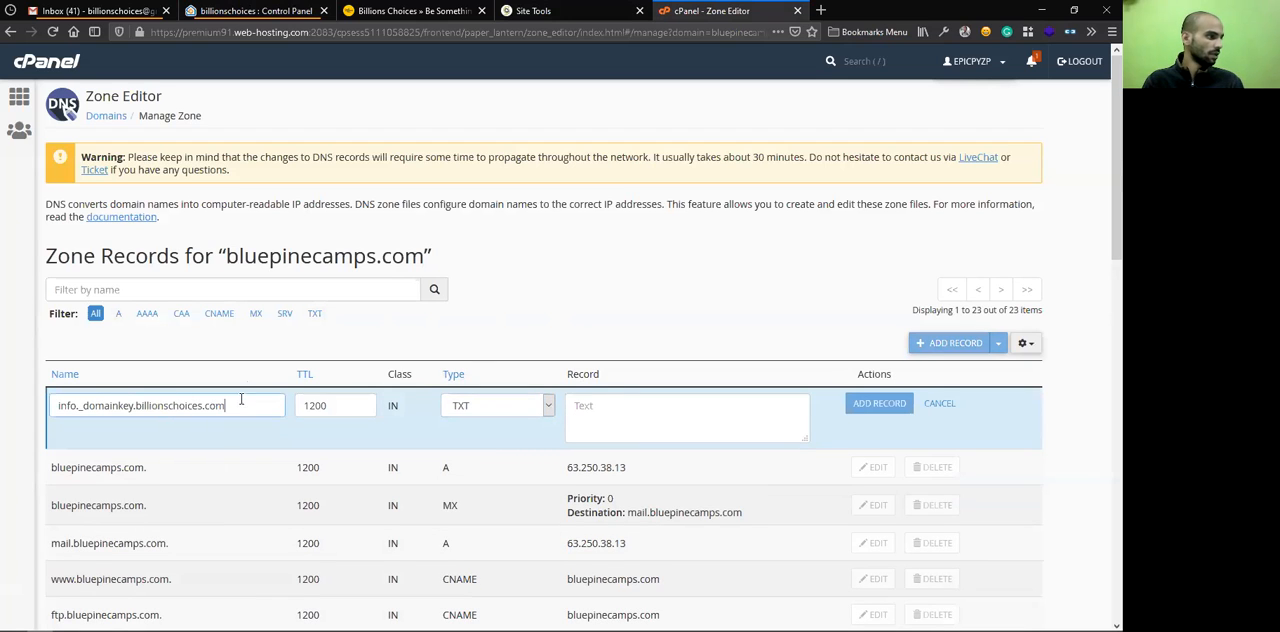
drag(62, 410, 56, 410)
- Switch to SiteGround and set the new TXT record's name to info._domainkey, without the domain suffix
click(533, 10)
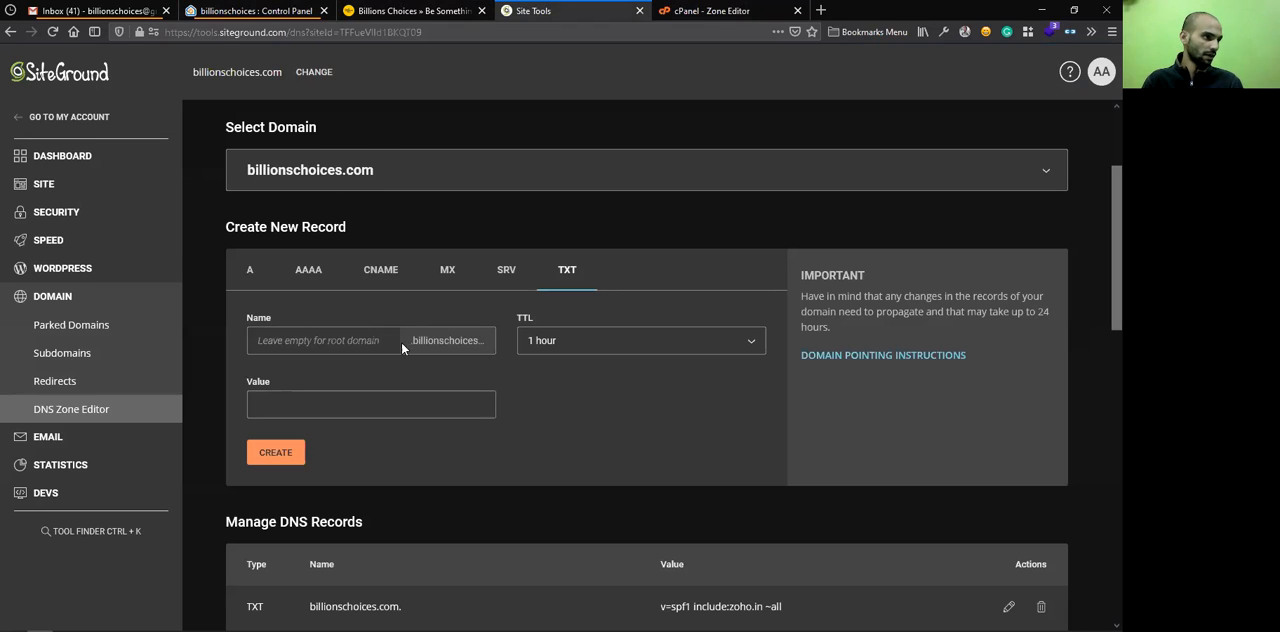
click(329, 331)
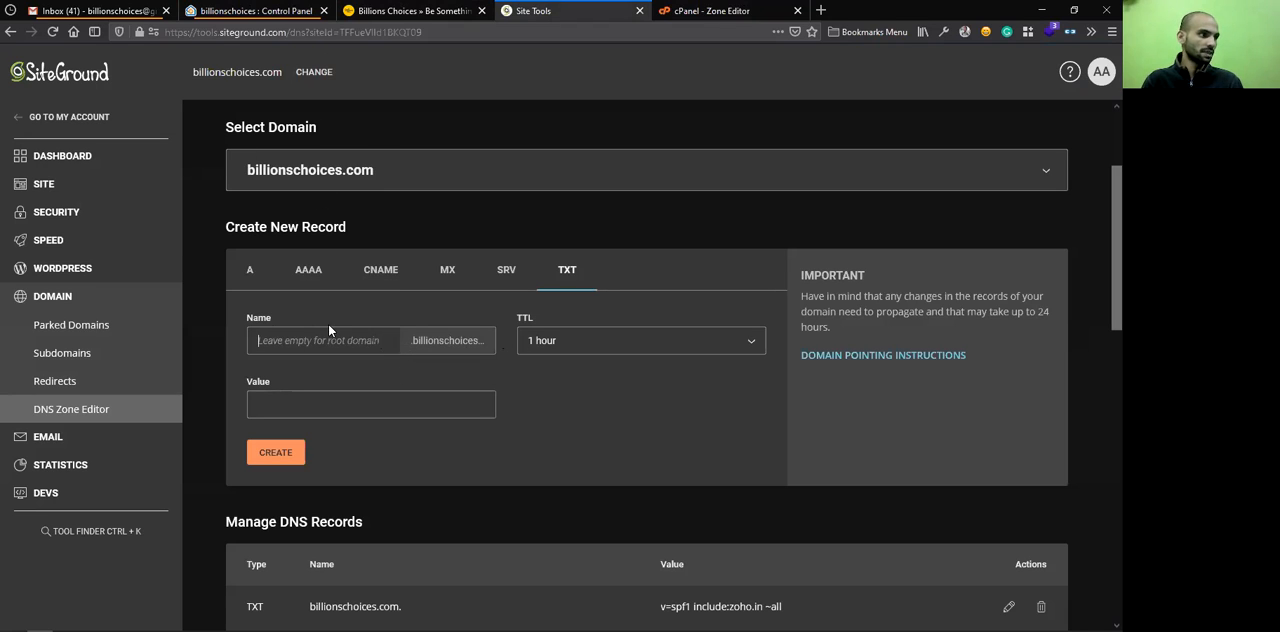
click(329, 340)
key(ctrl+v)
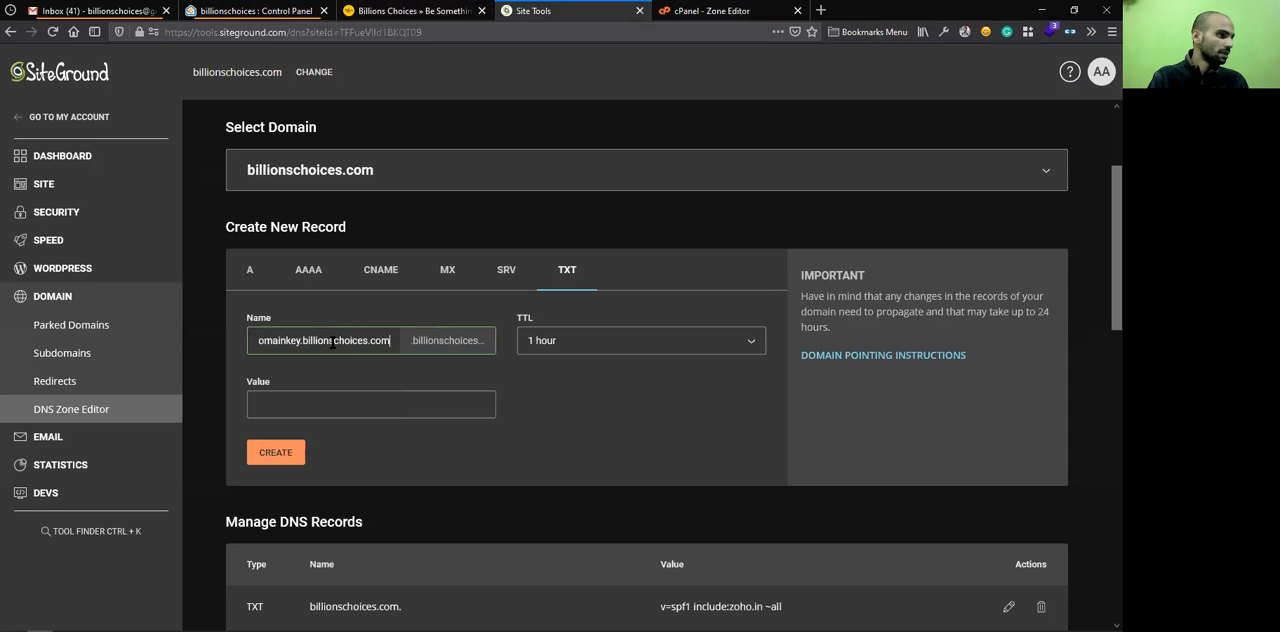
drag(301, 341, 476, 352)
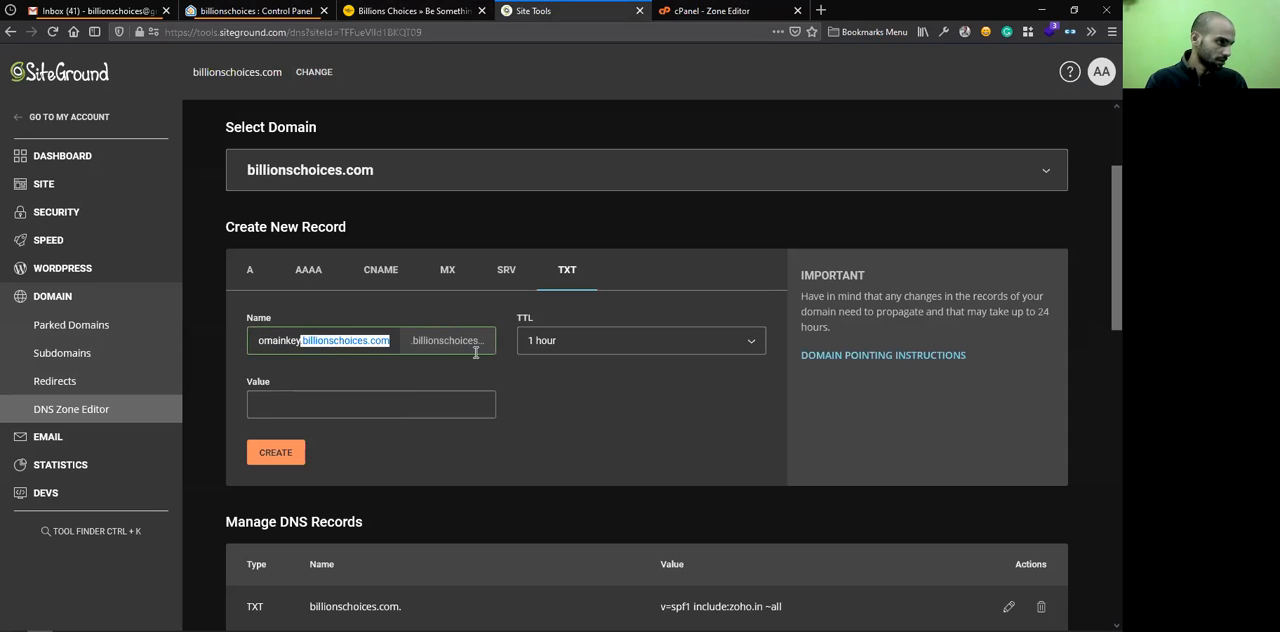
key(BackSpace)
click(411, 399)
- Copy the full DKIM TXT value from Zoho, paste it as the SiteGround record's value and create the record
key(ctrl+shift+Tab)
key(ctrl+shift+Tab)
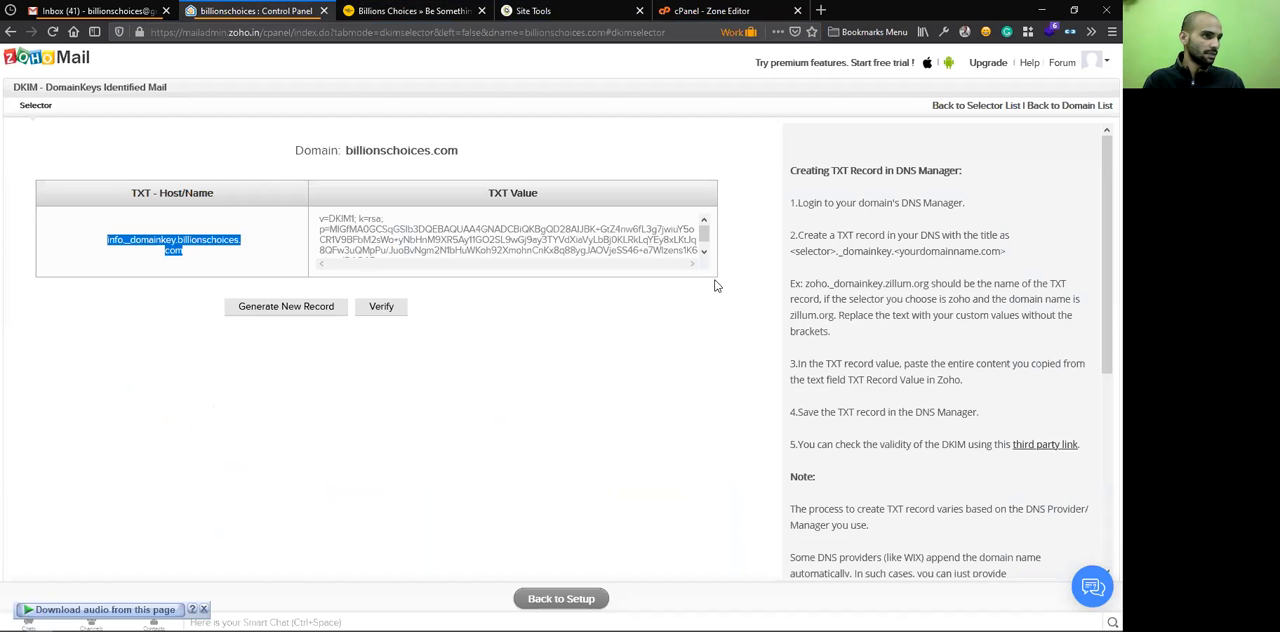
drag(321, 218, 445, 288)
scroll(360, 262, up, 4)
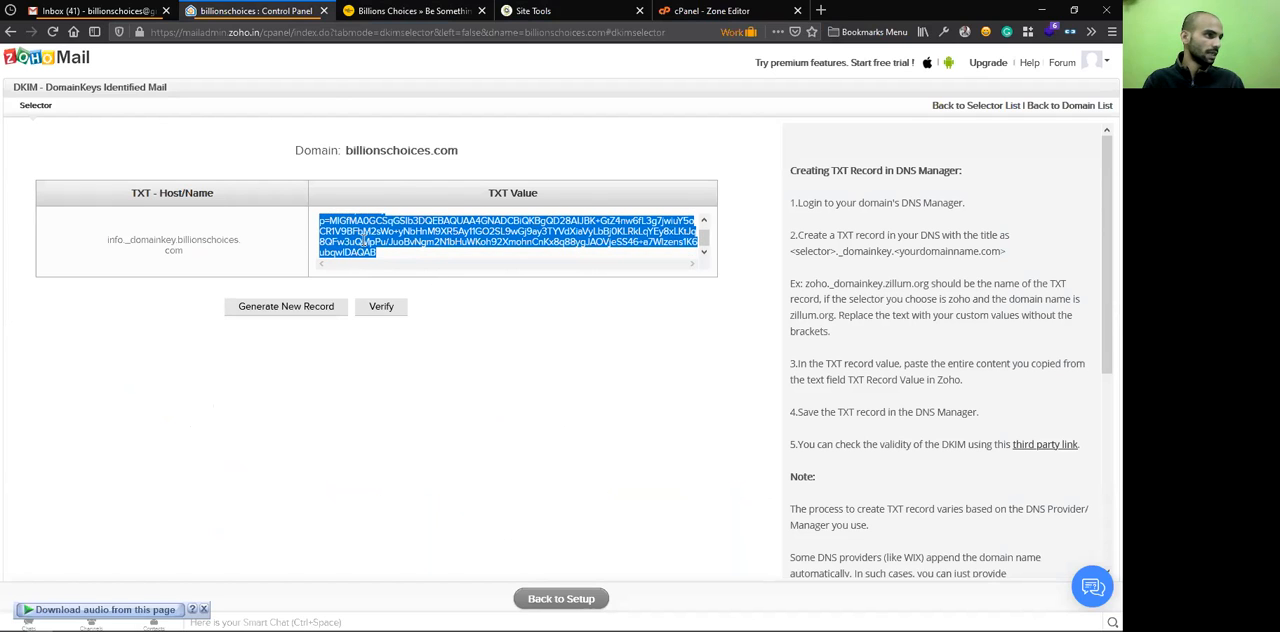
scroll(370, 250, down, 3)
right_click(350, 236)
click(390, 276)
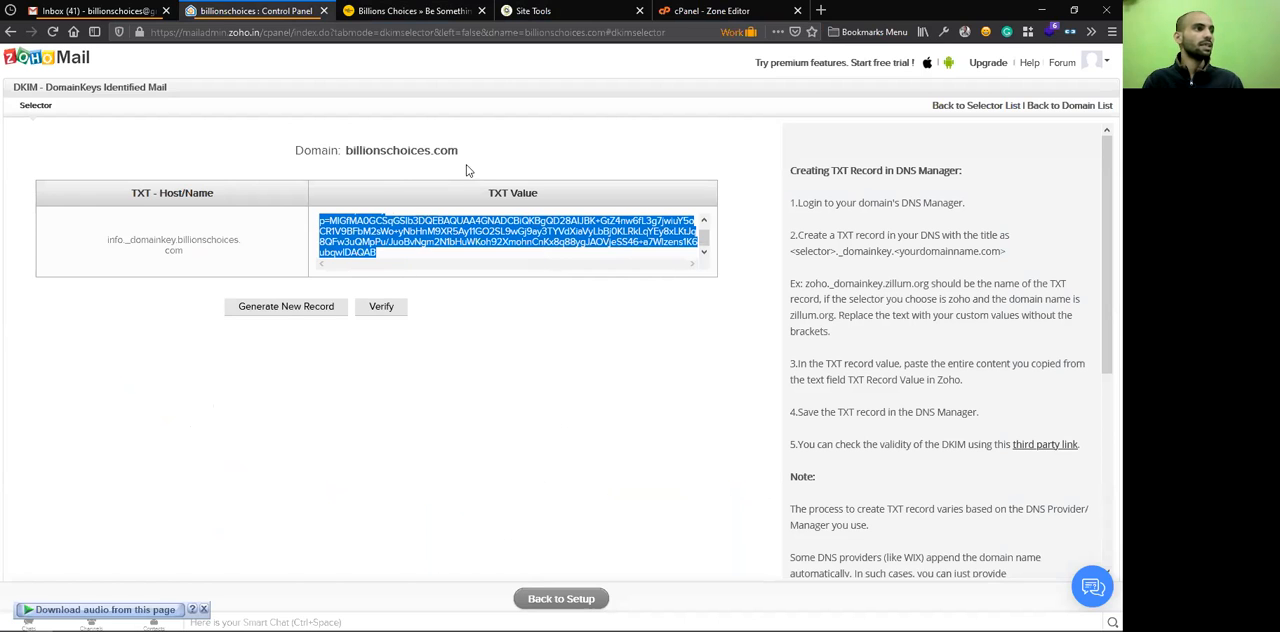
click(533, 11)
click(397, 394)
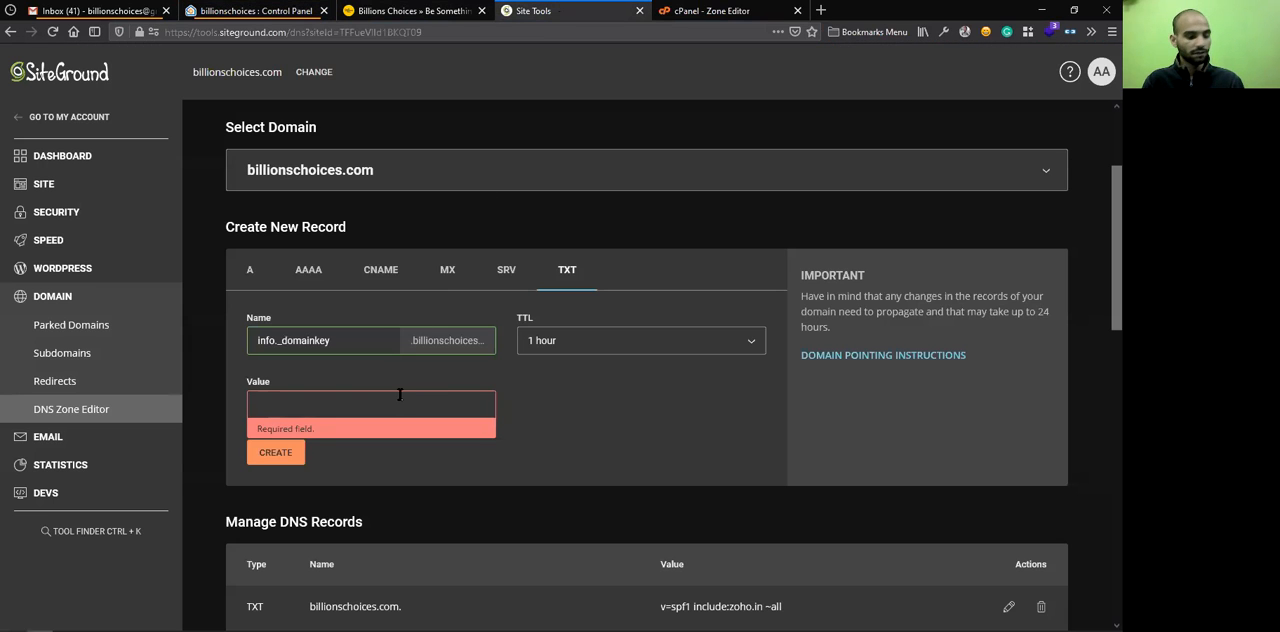
key(ctrl+v)
click(275, 452)
click(688, 8)
click(593, 420)
click(418, 10)
click(540, 10)
click(418, 10)
click(710, 10)
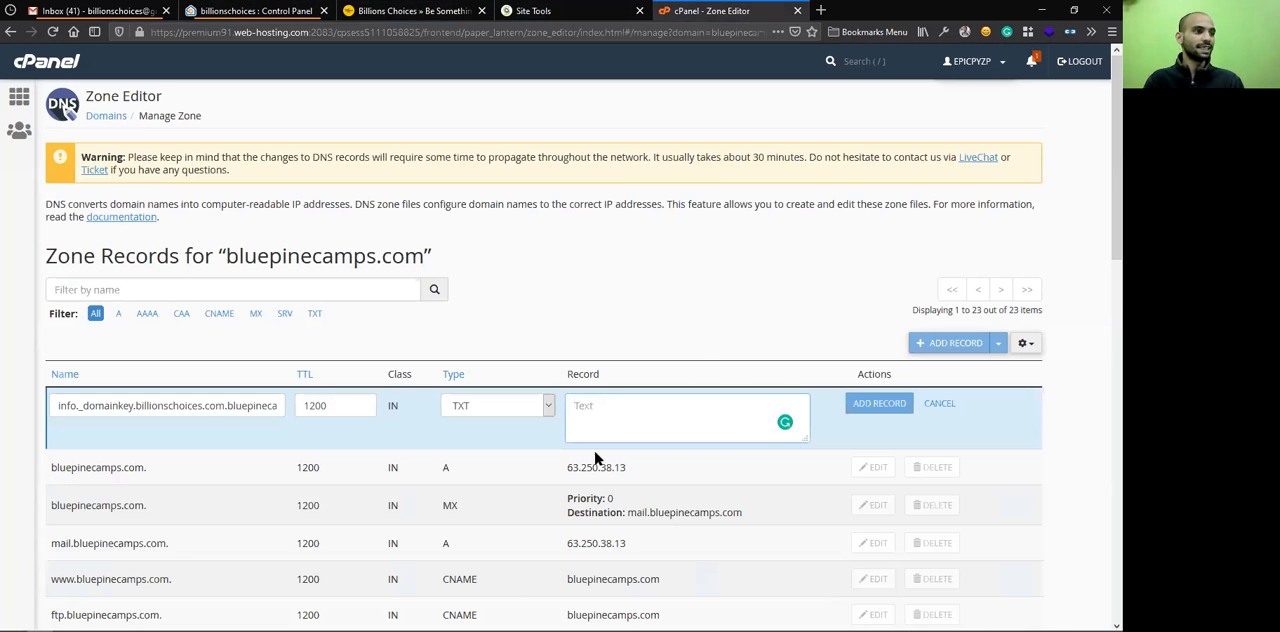
click(342, 8)
click(311, 8)
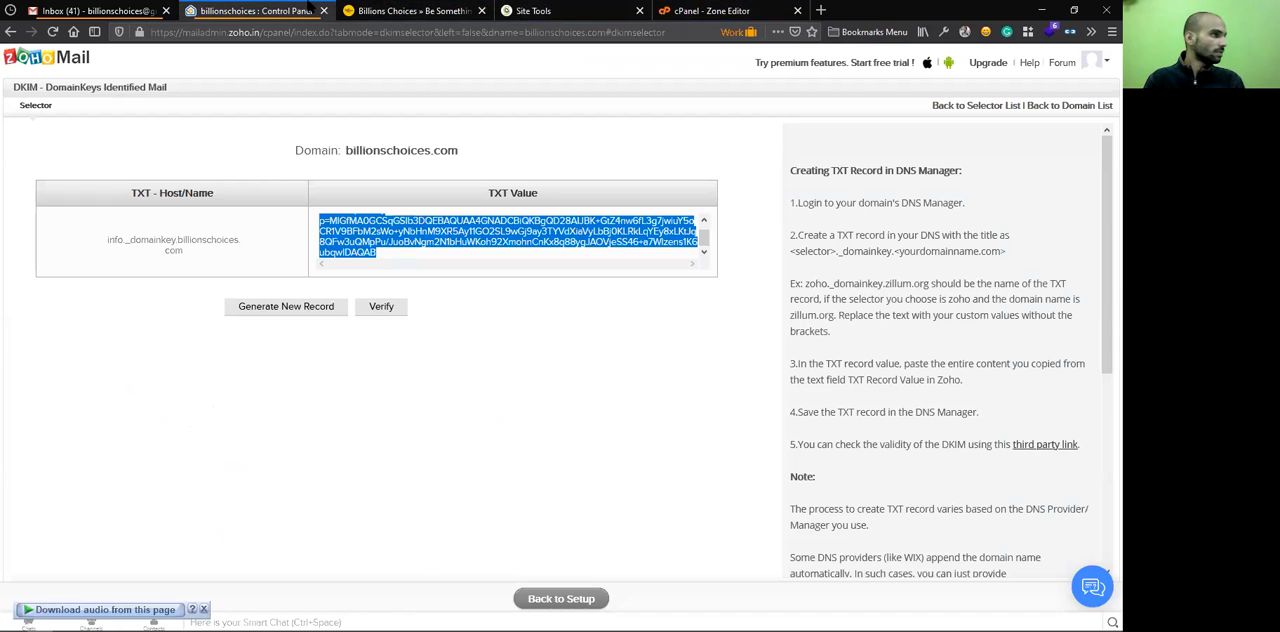
- Return to SiteGround's new-record form and review the domain's list of existing DNS records
click(530, 10)
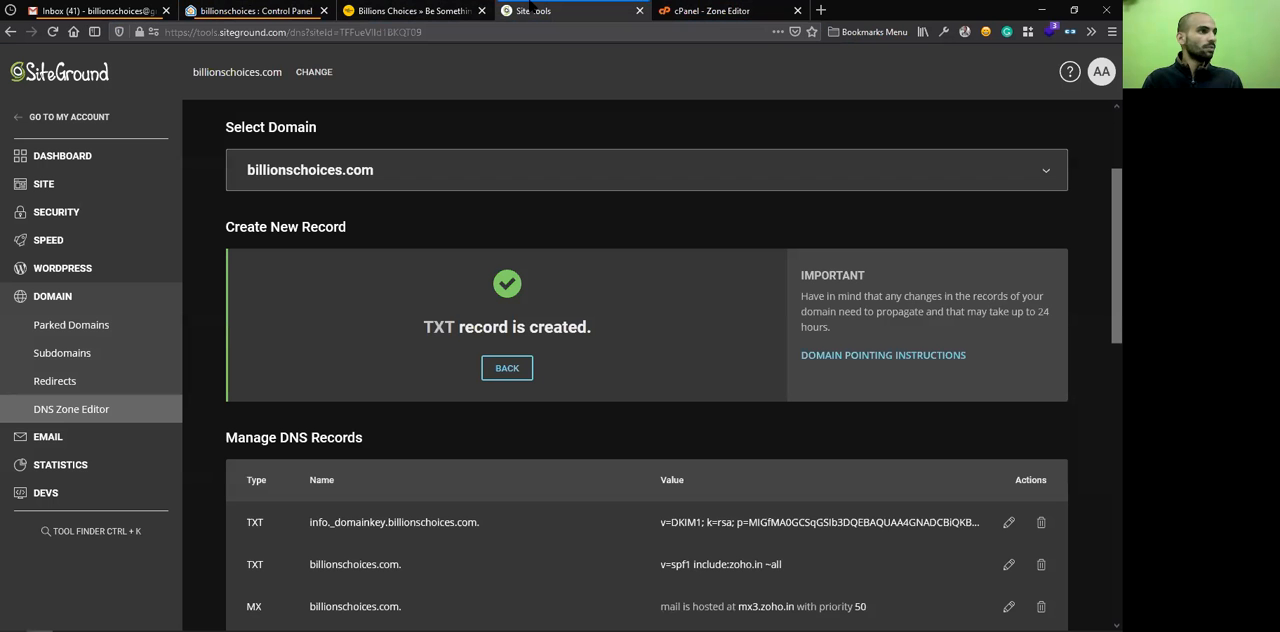
click(507, 378)
scroll(480, 355, down, 3)
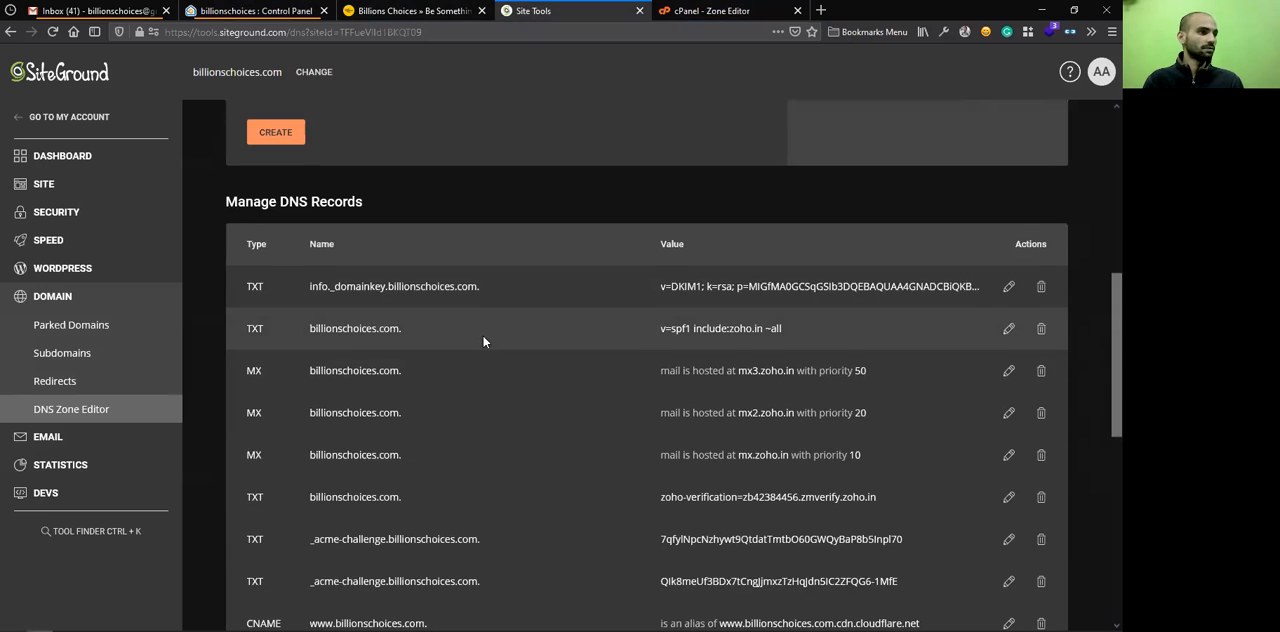
scroll(420, 350, down, 6)
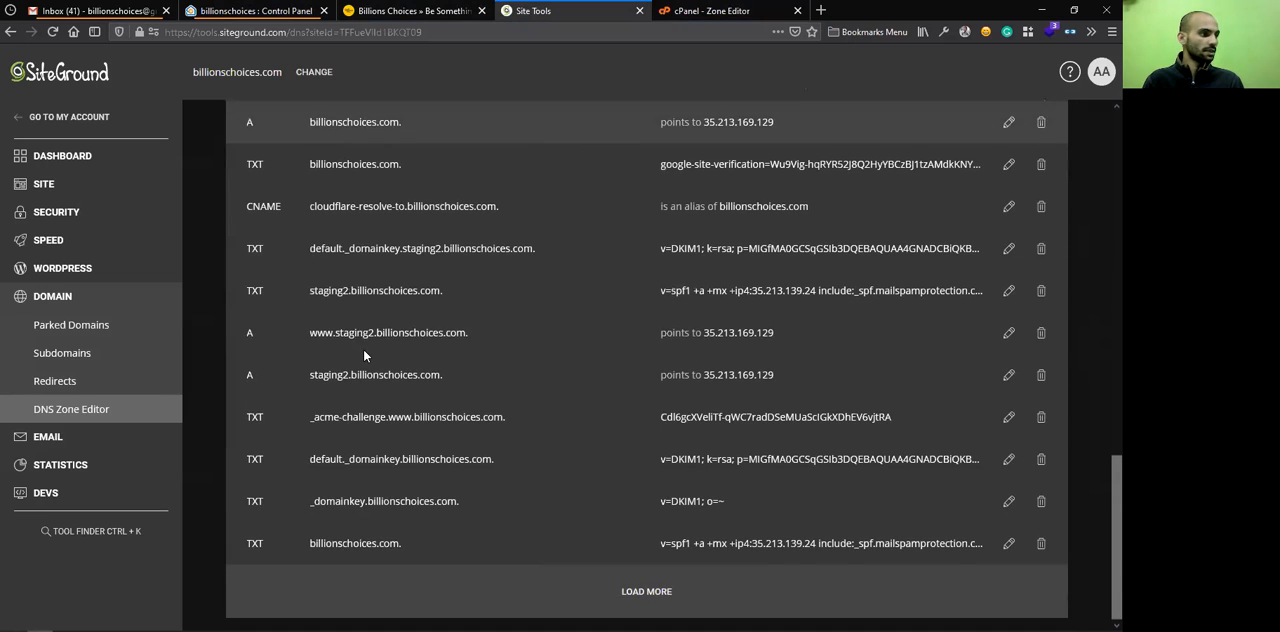
- Switch back to Zoho's DKIM page and verify the info._domainkey TXT record for billionschoices.com
scroll(635, 566, up, 4)
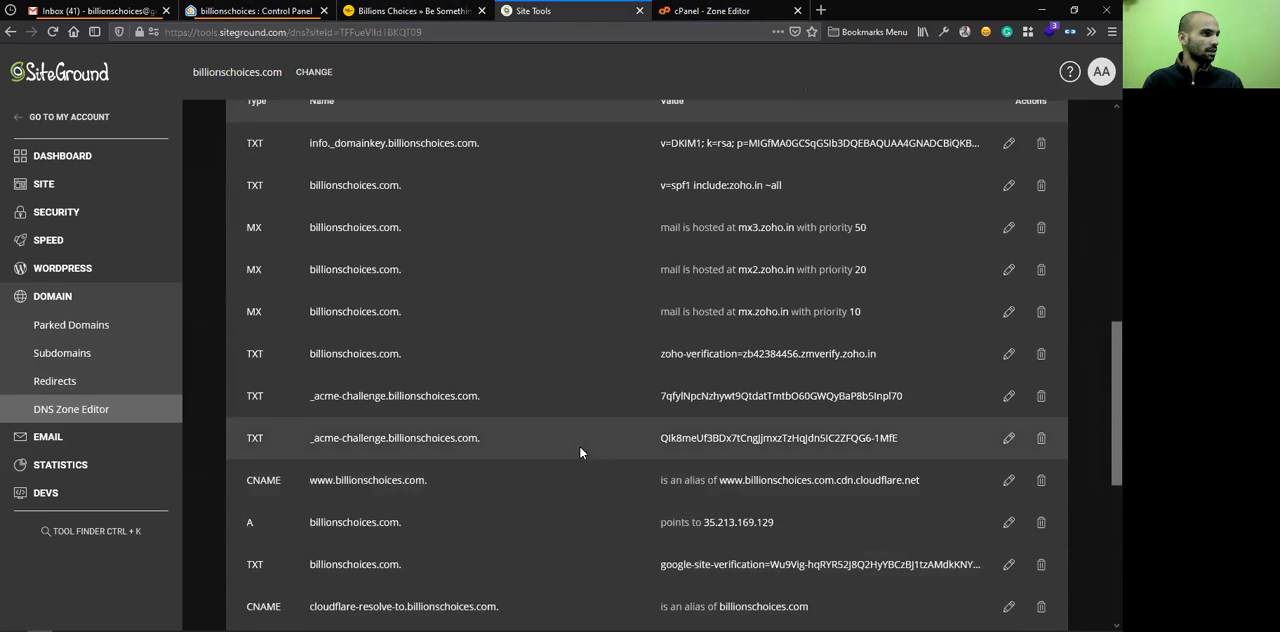
scroll(470, 385, up, 2)
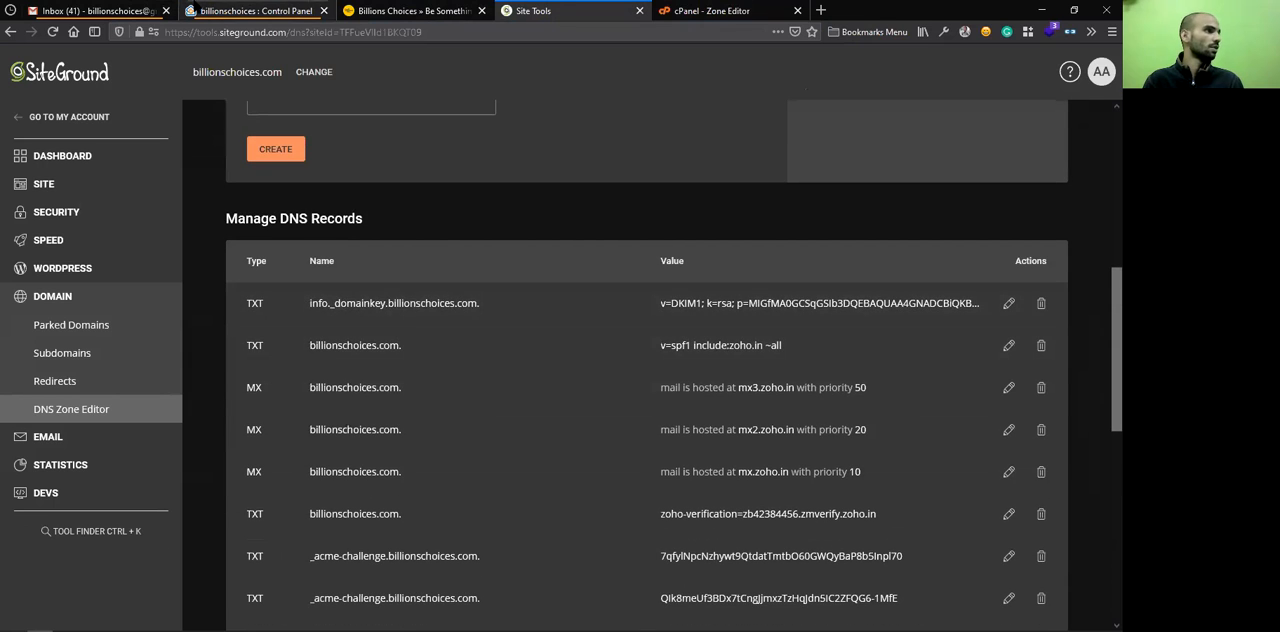
click(250, 10)
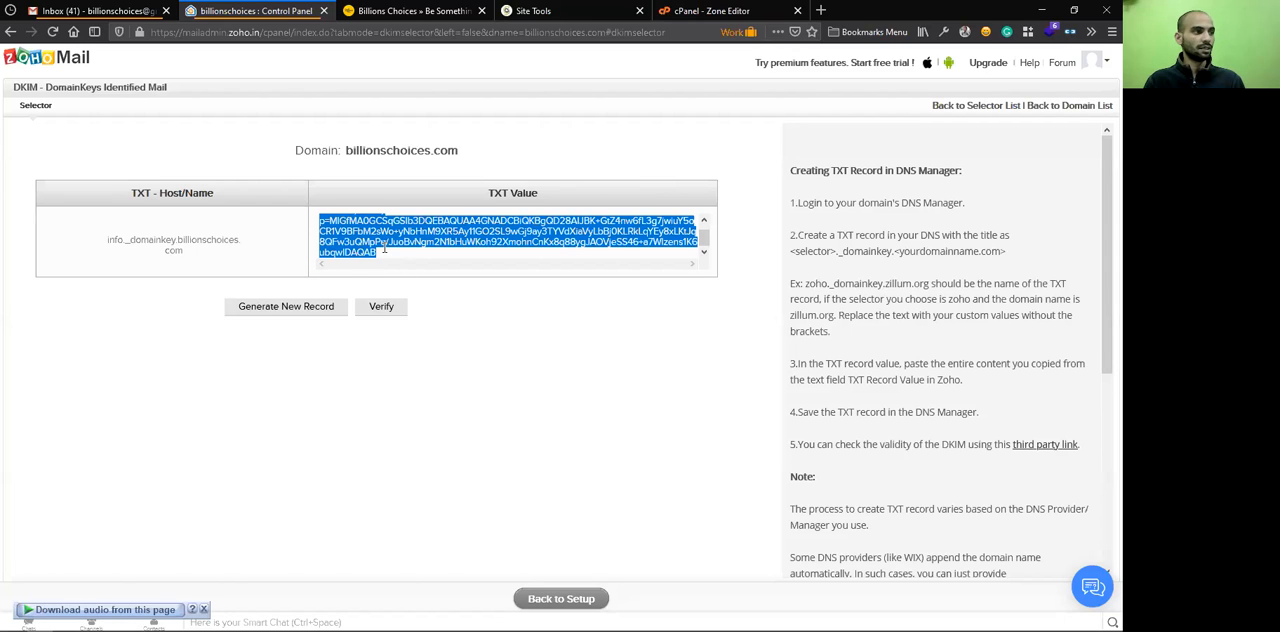
scroll(384, 248, up, 2)
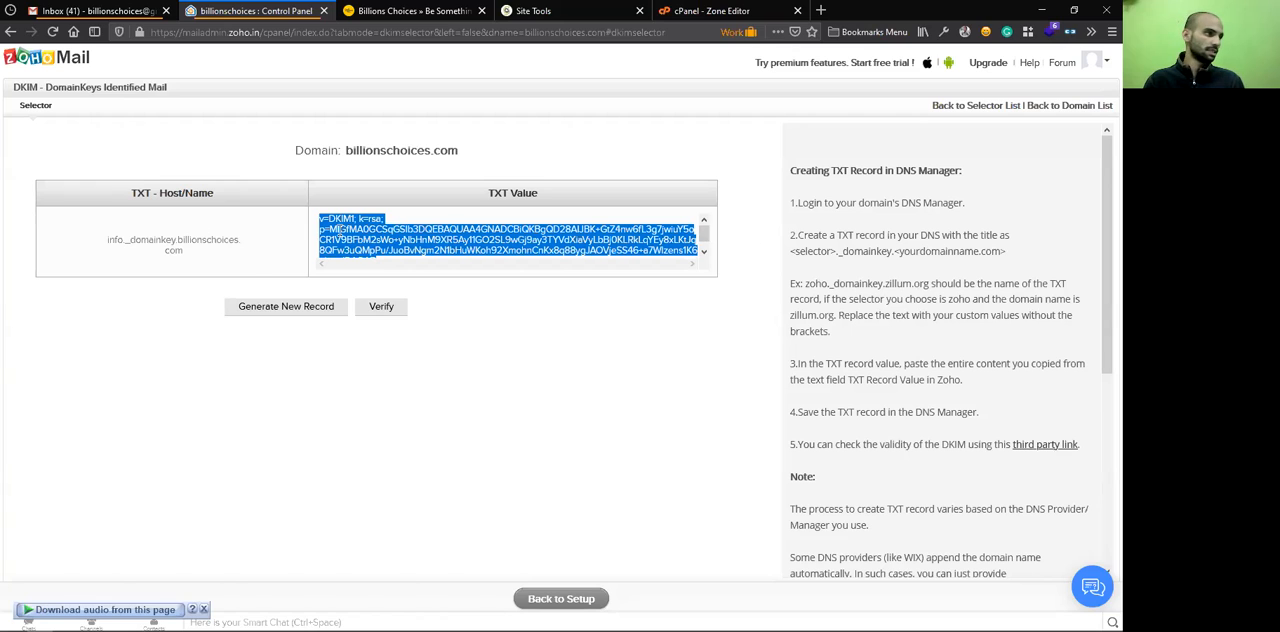
scroll(385, 234, down, 1)
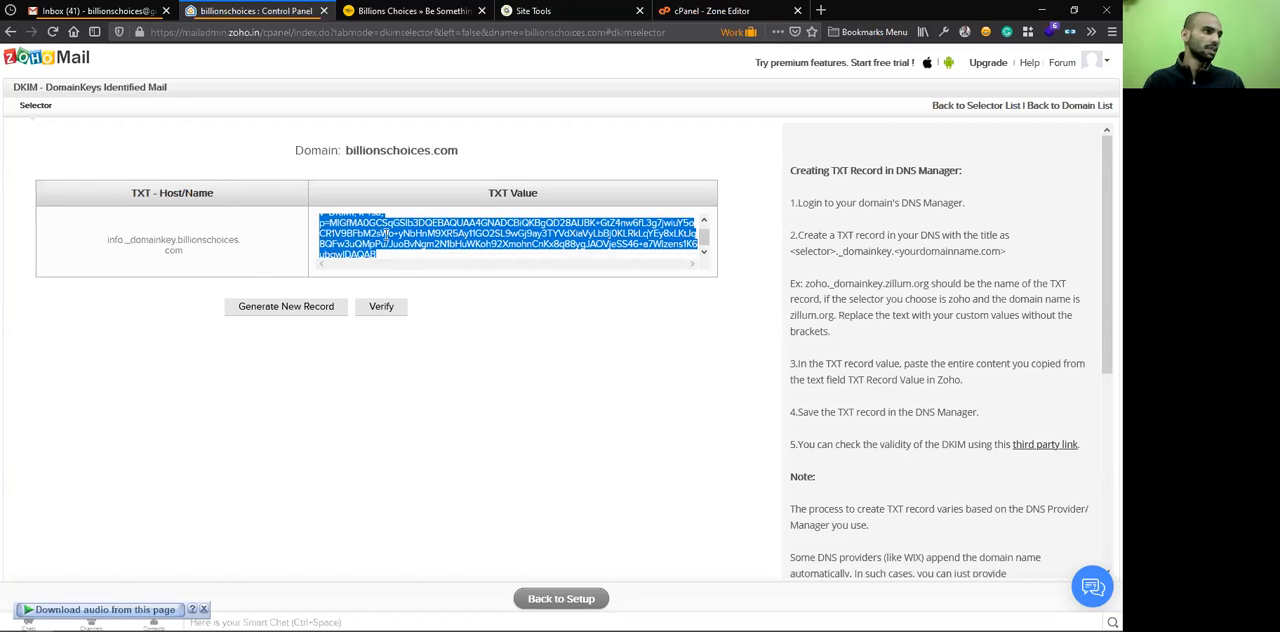
click(399, 313)
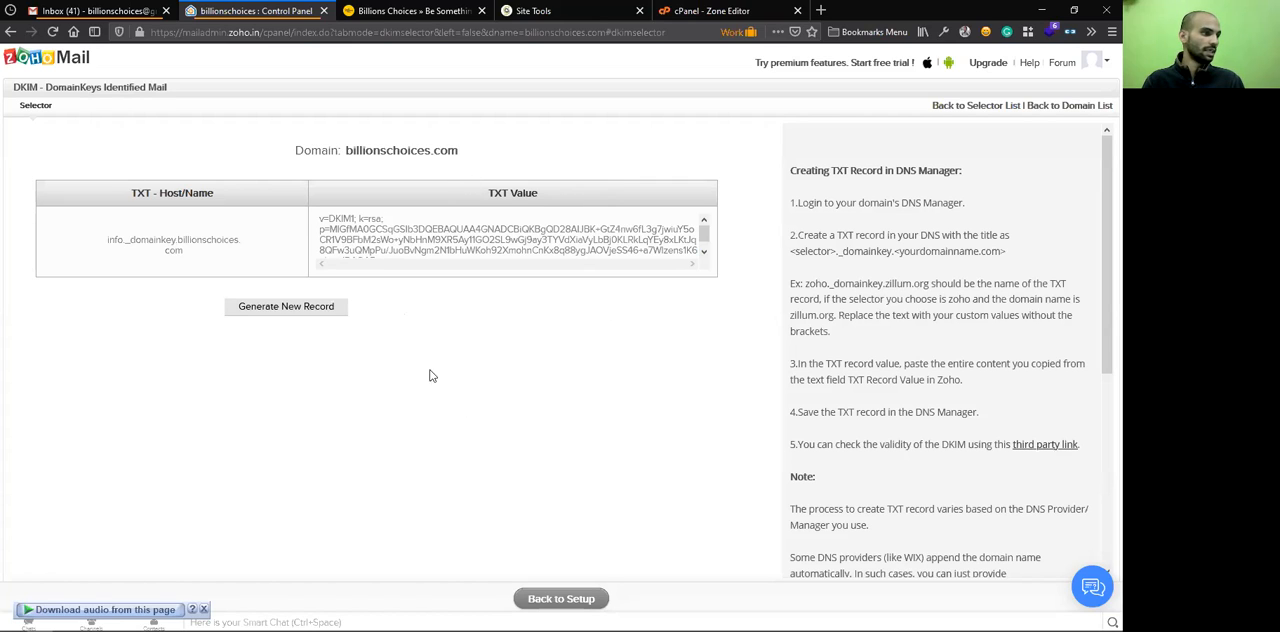
- Return to the domain setup's SPF/DKIM stage and check the DKIM status of billionschoices.com in the domain list
click(576, 605)
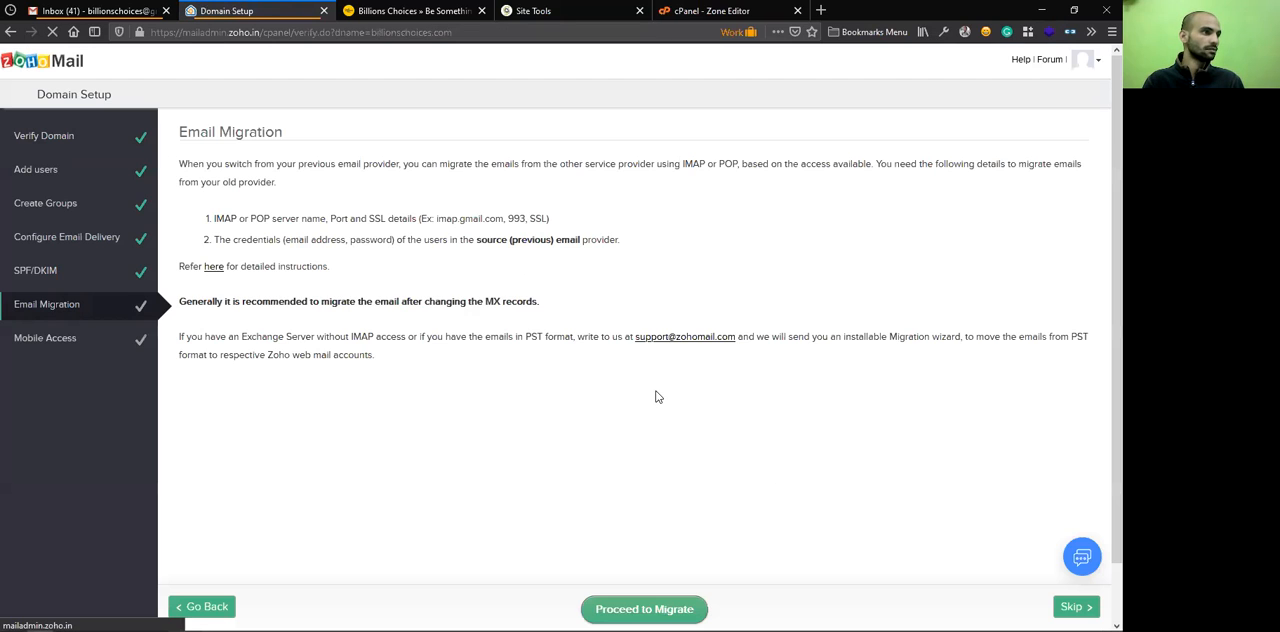
click(55, 278)
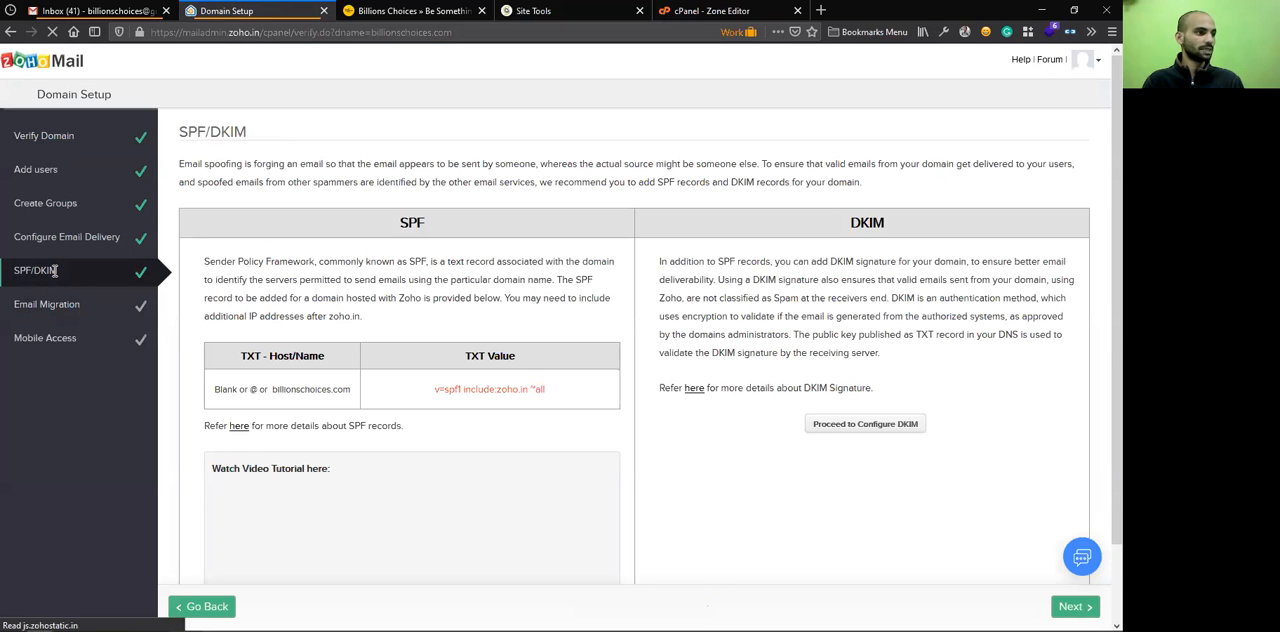
scroll(557, 440, down, 1)
click(866, 340)
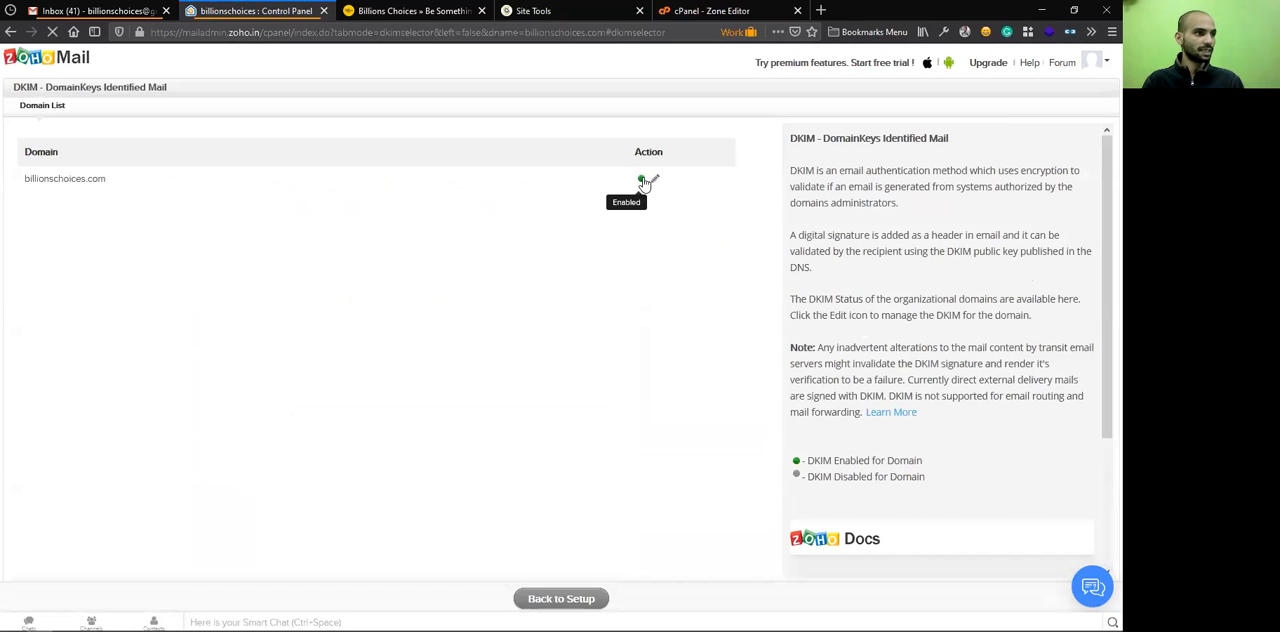
click(655, 178)
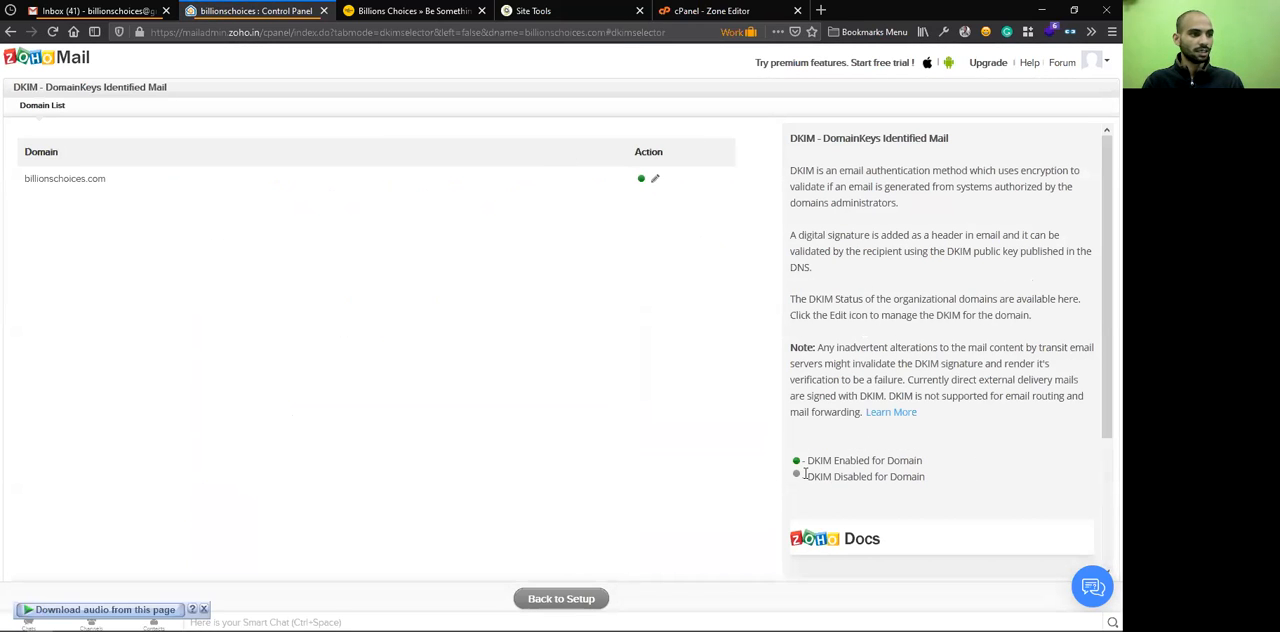
drag(797, 479, 809, 479)
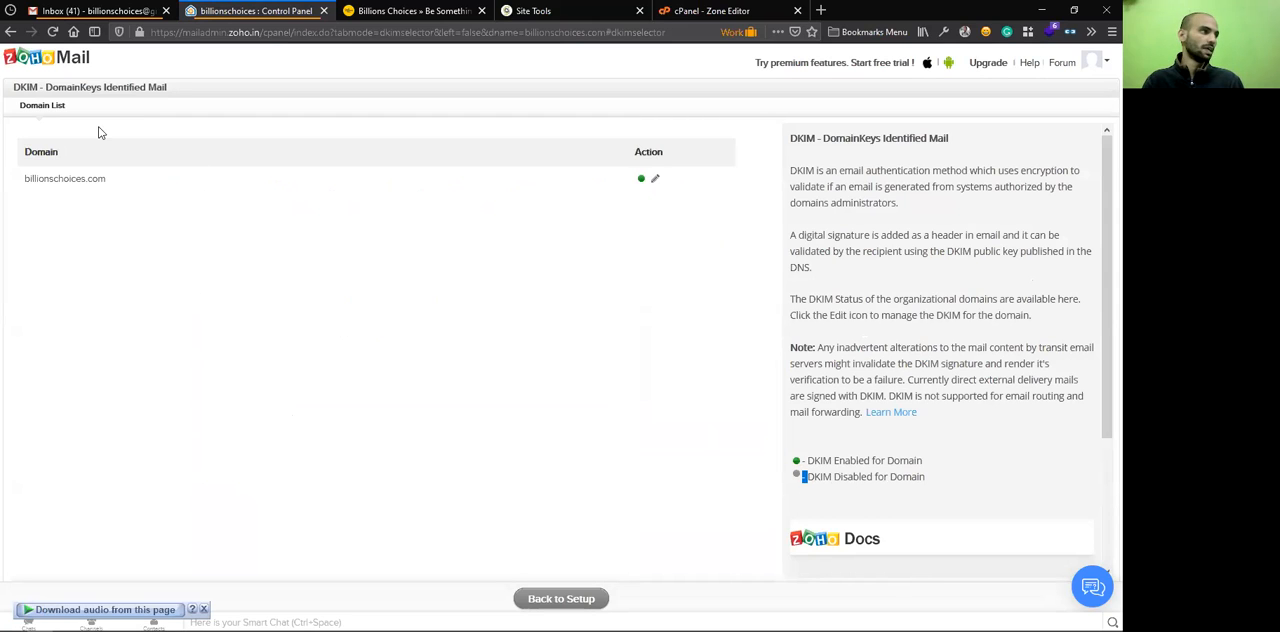
- Go back to the domain setup's Email Migration stage and skip it
click(10, 31)
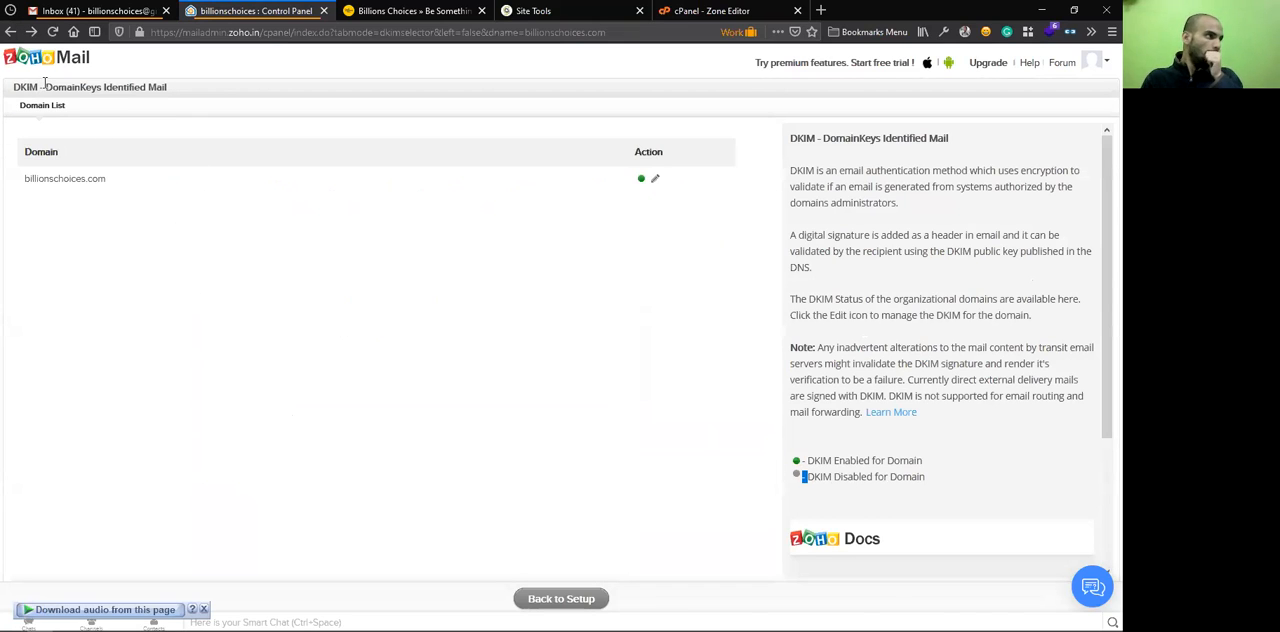
click(10, 32)
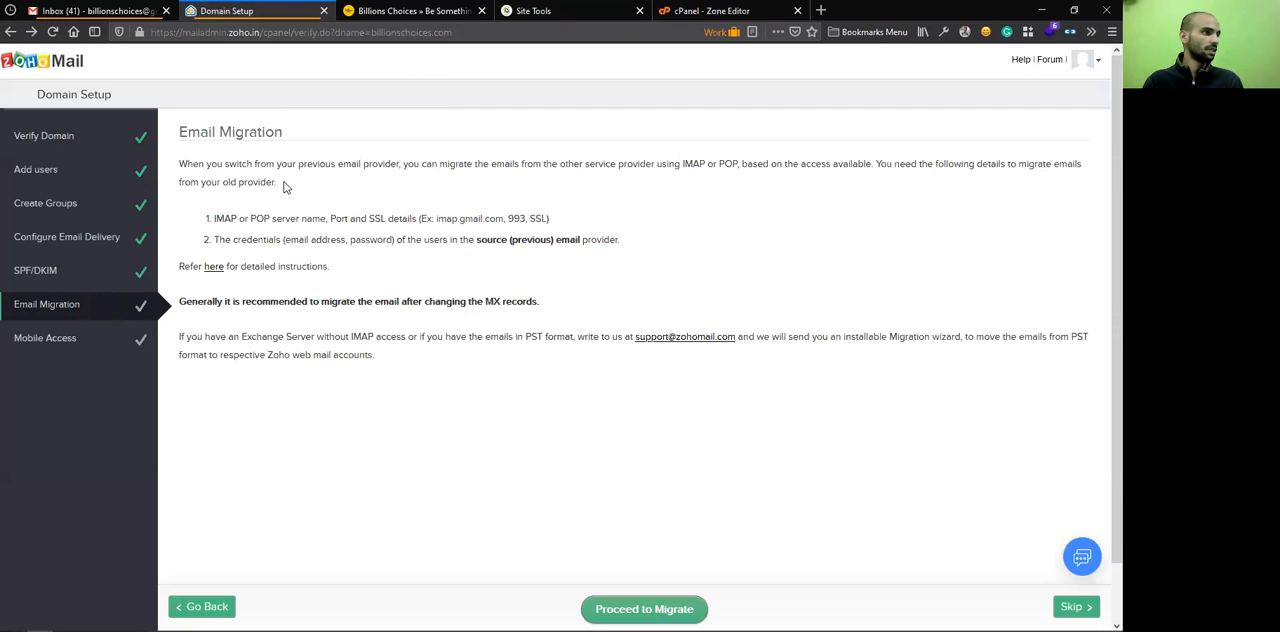
drag(386, 170, 414, 182)
click(574, 161)
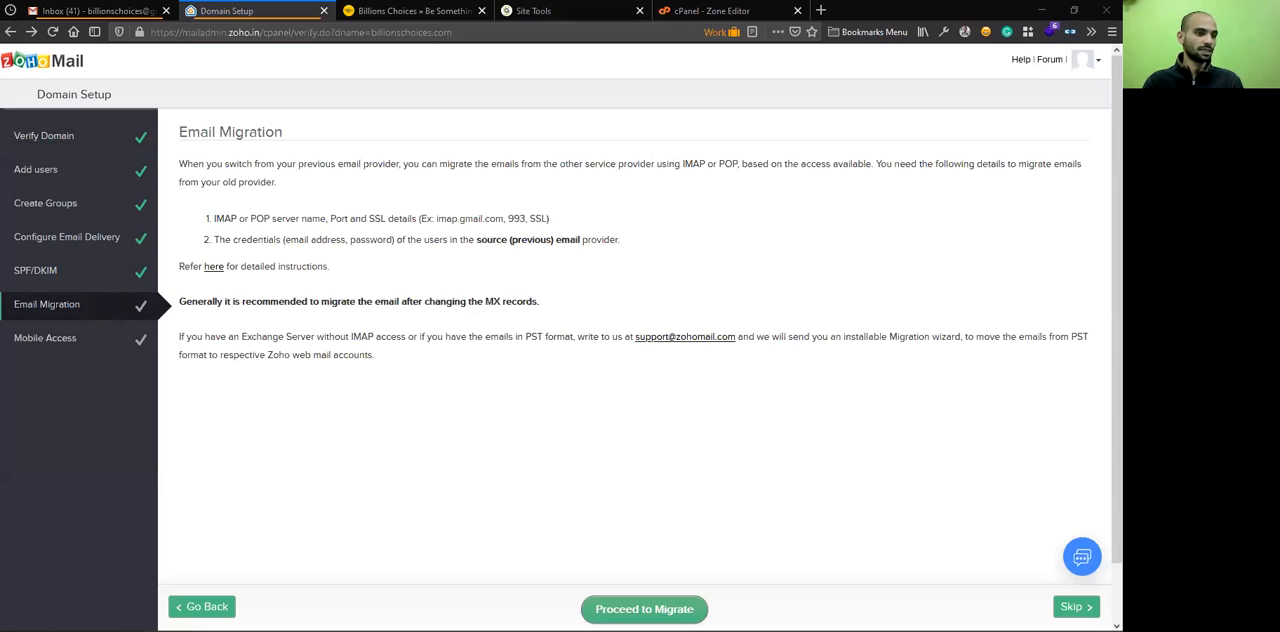
click(1075, 608)
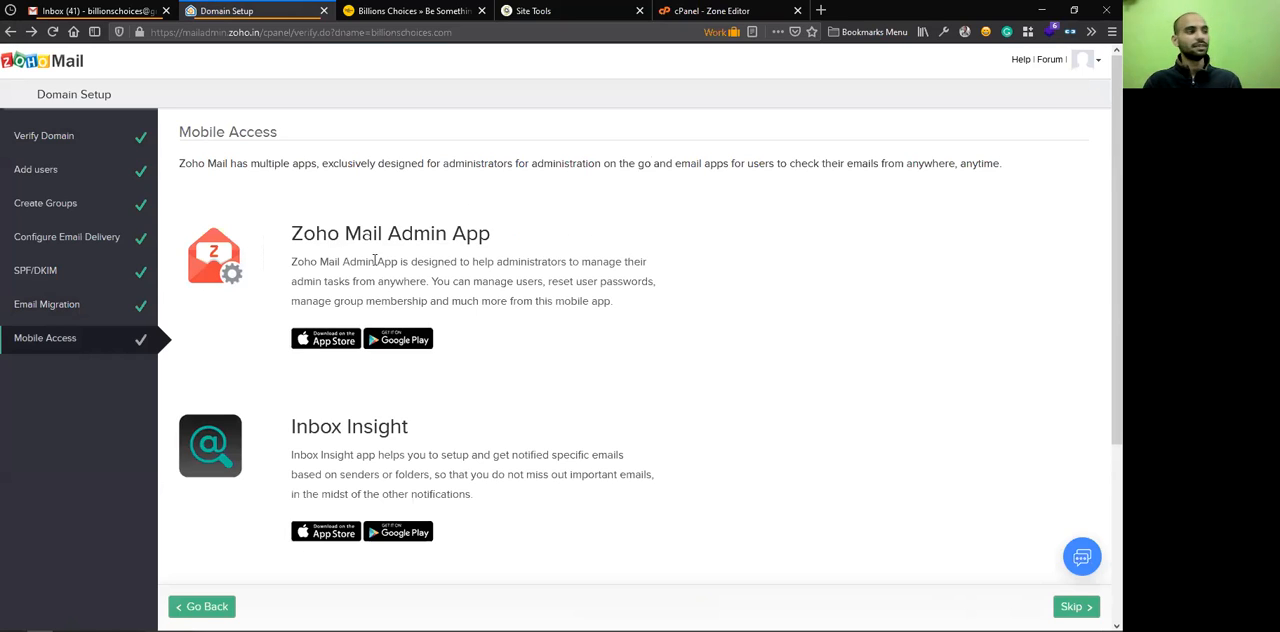
- Open the Zoho Mail Admin App's Google Play and App Store pages in new tabs and view the Google Play listing
middle_click(406, 343)
middle_click(323, 341)
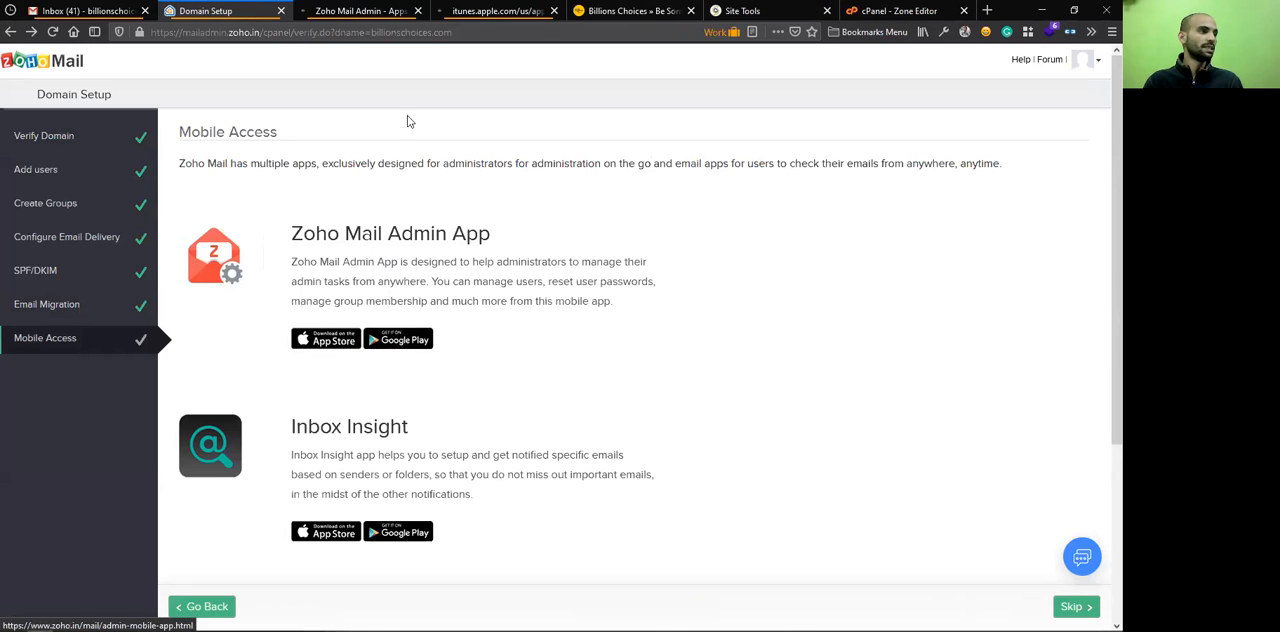
click(360, 11)
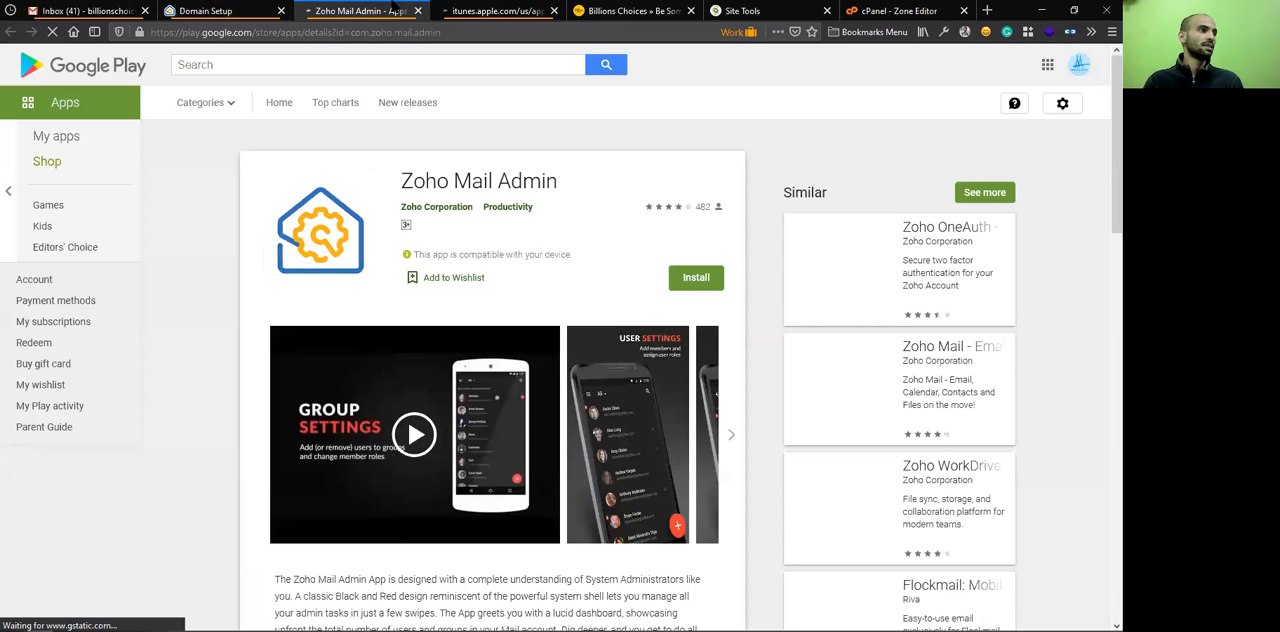
click(690, 283)
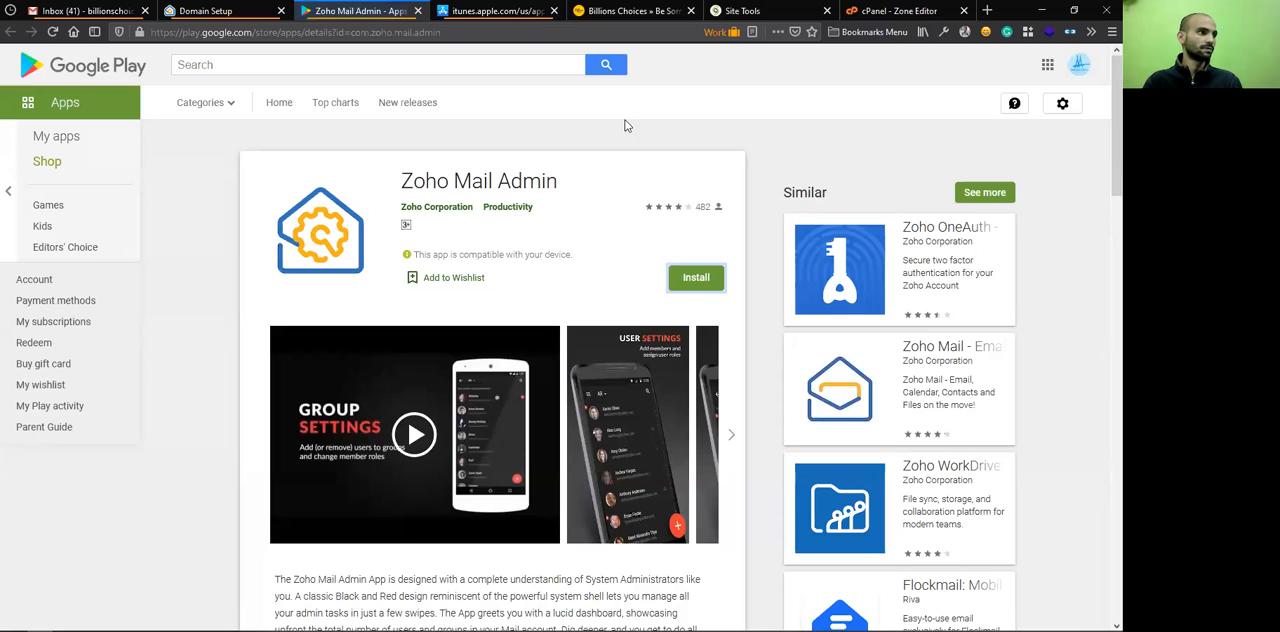
click(530, 10)
click(360, 10)
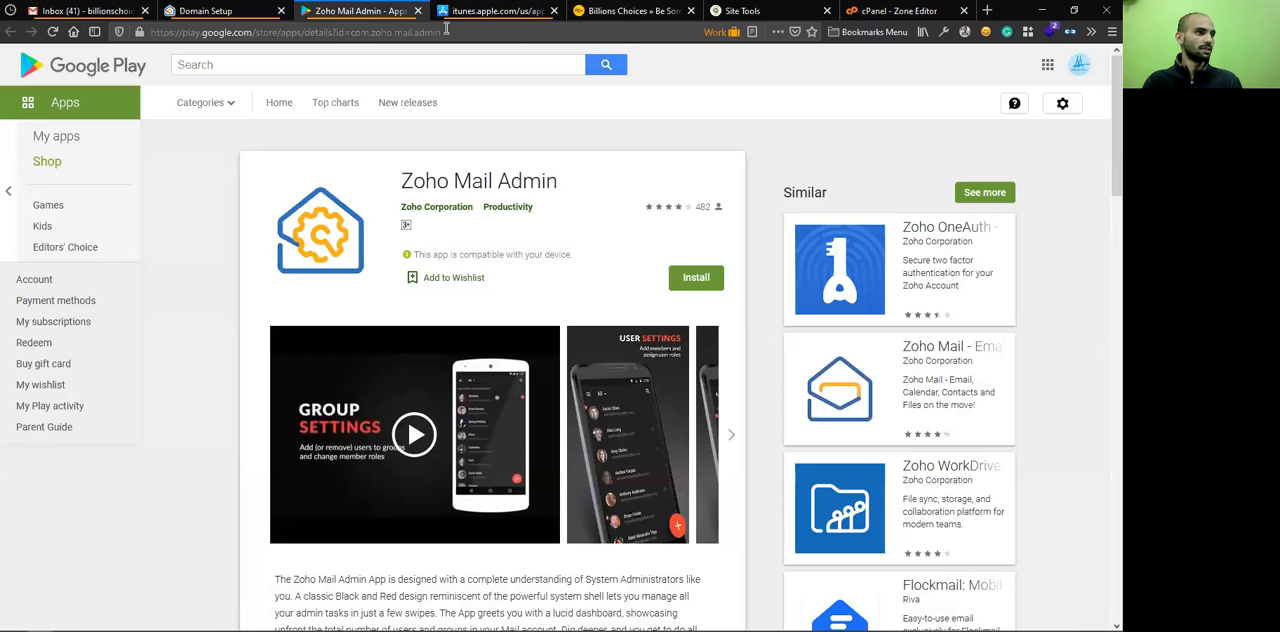
- Examine the Zoho Mail Admin app's title and its App Store page, and close both store pages
drag(403, 179, 570, 177)
click(428, 175)
drag(401, 185, 563, 174)
click(565, 175)
drag(402, 185, 563, 177)
key(ctrl+Tab)
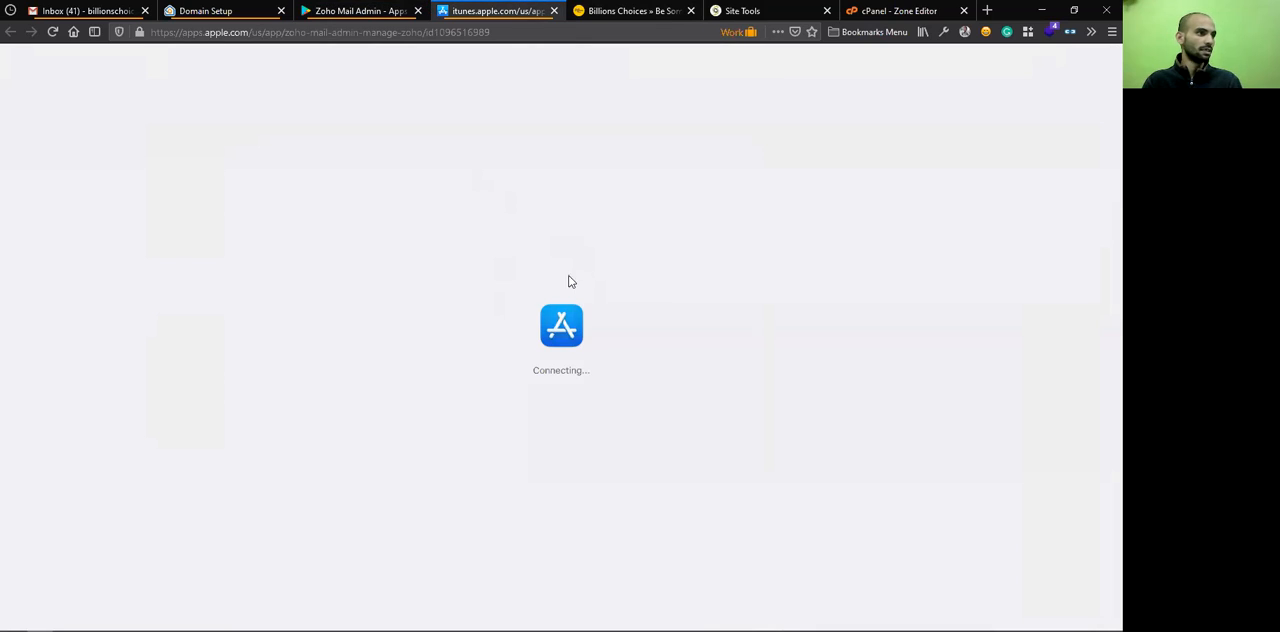
click(553, 11)
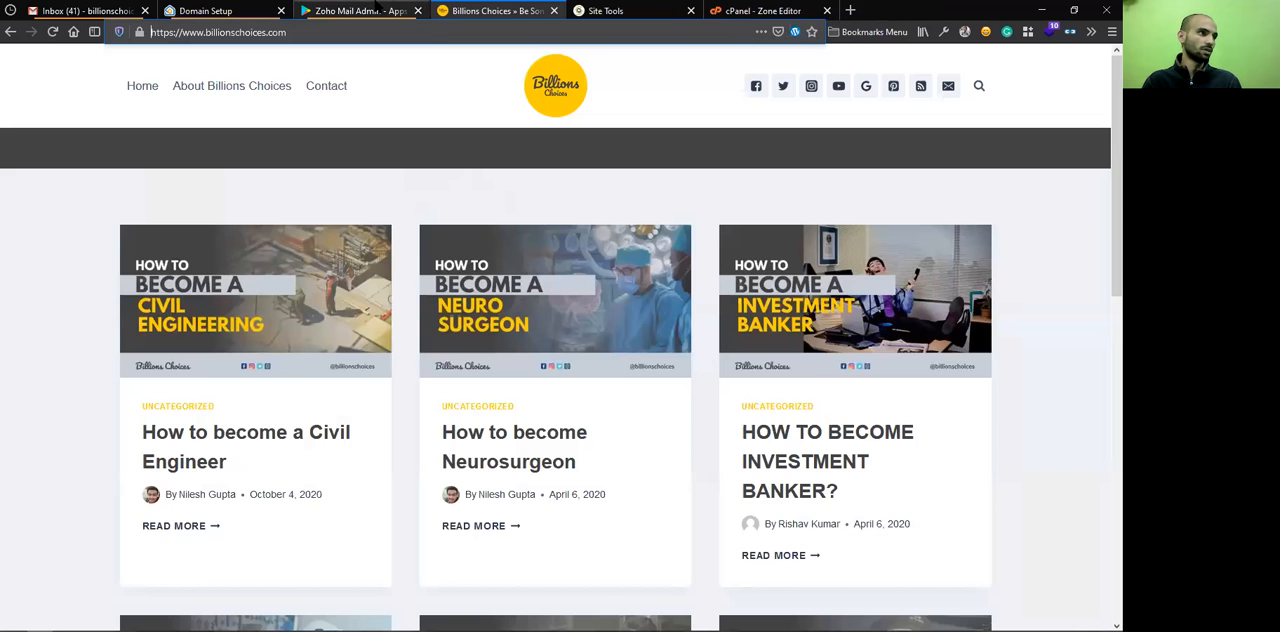
click(408, 12)
key(ctrl+w)
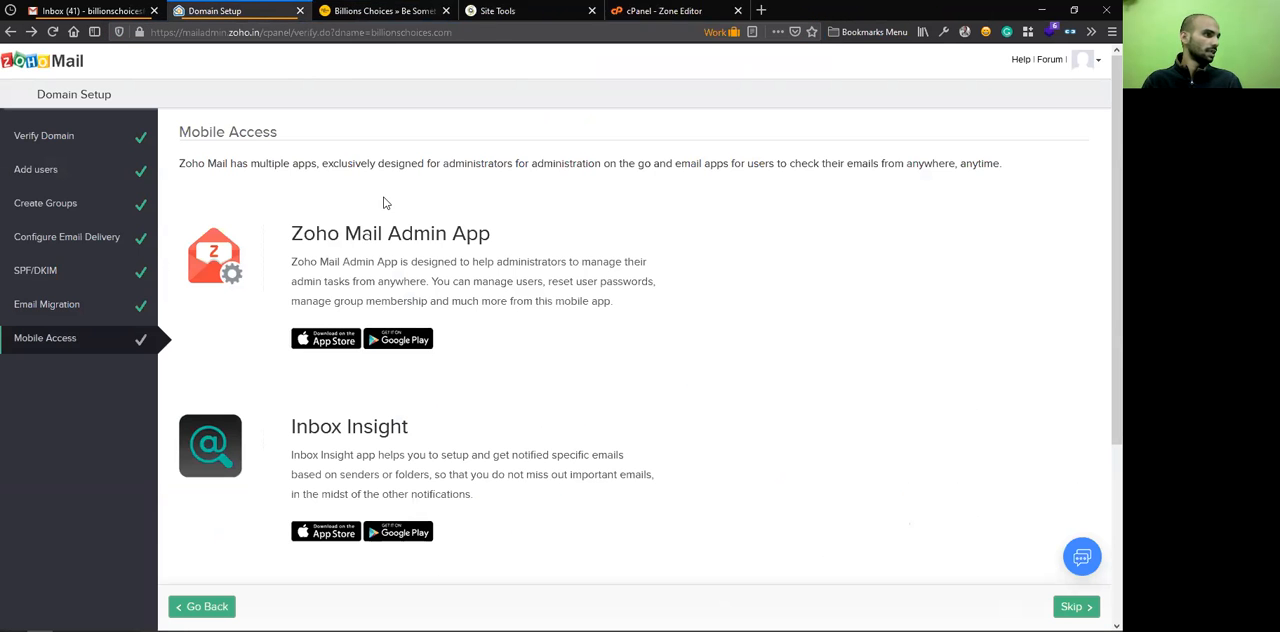
- Skip the Mobile Access stage, finish the domain setup and decline the Workplace tour
click(1074, 607)
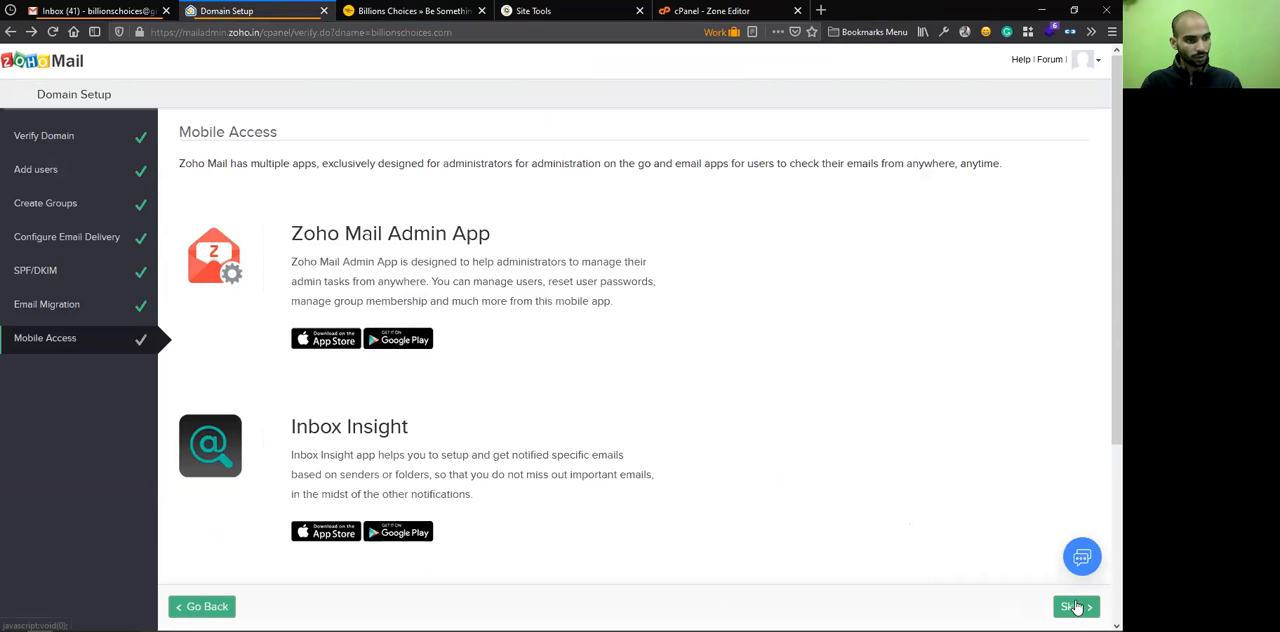
click(845, 456)
click(645, 608)
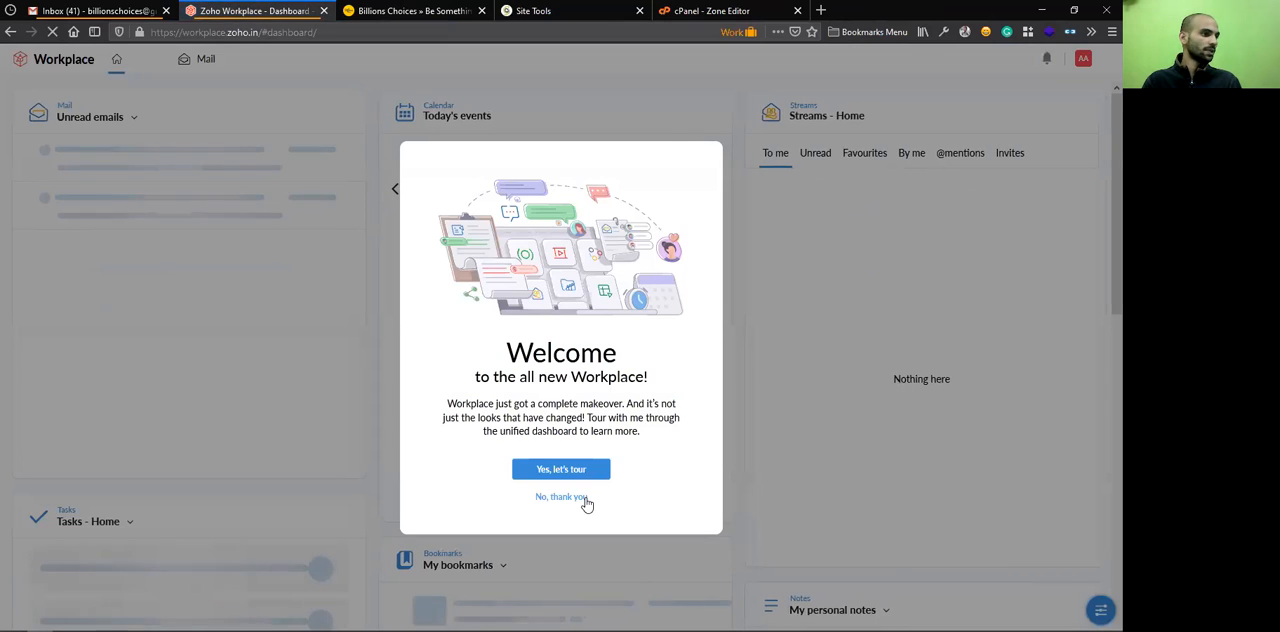
click(586, 503)
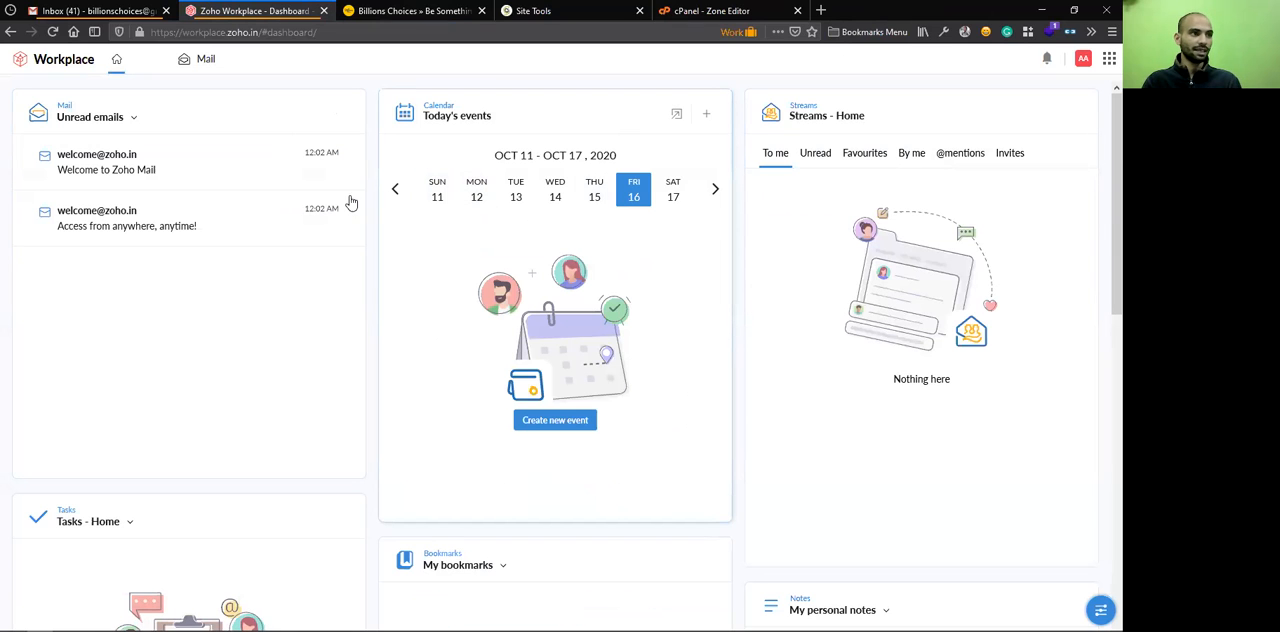
- Look over the Workplace dashboard, open the Zoho Mail inbox and skip its welcome introduction
scroll(386, 397, down, 3)
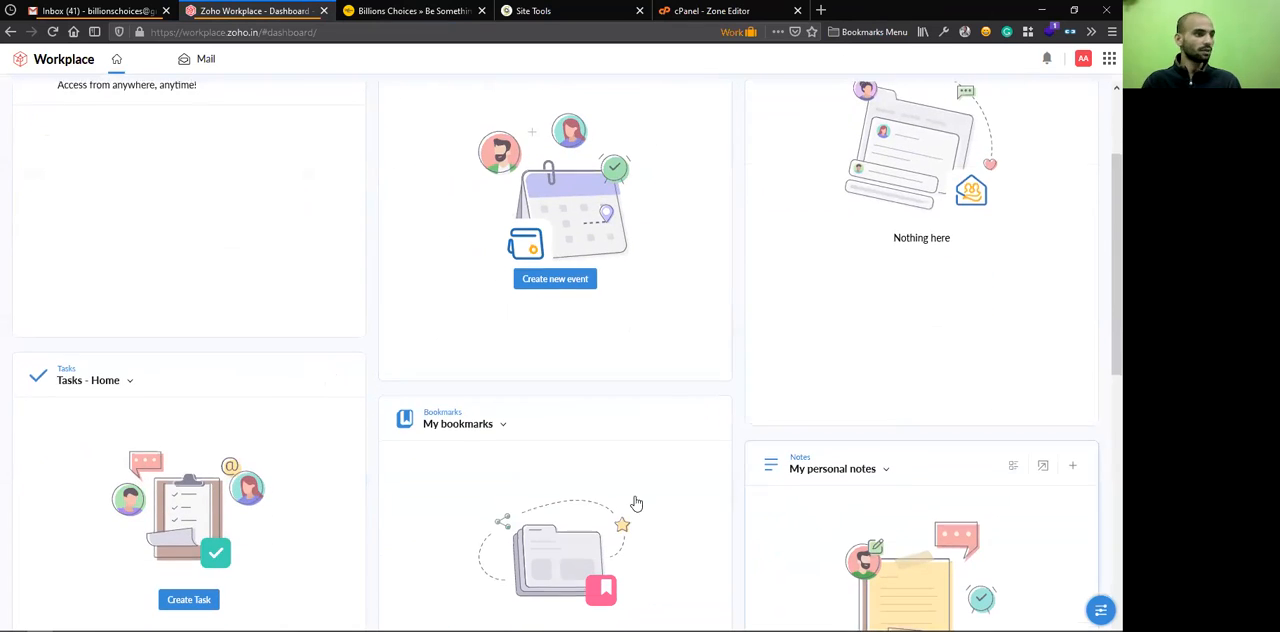
scroll(636, 503, up, 3)
click(205, 60)
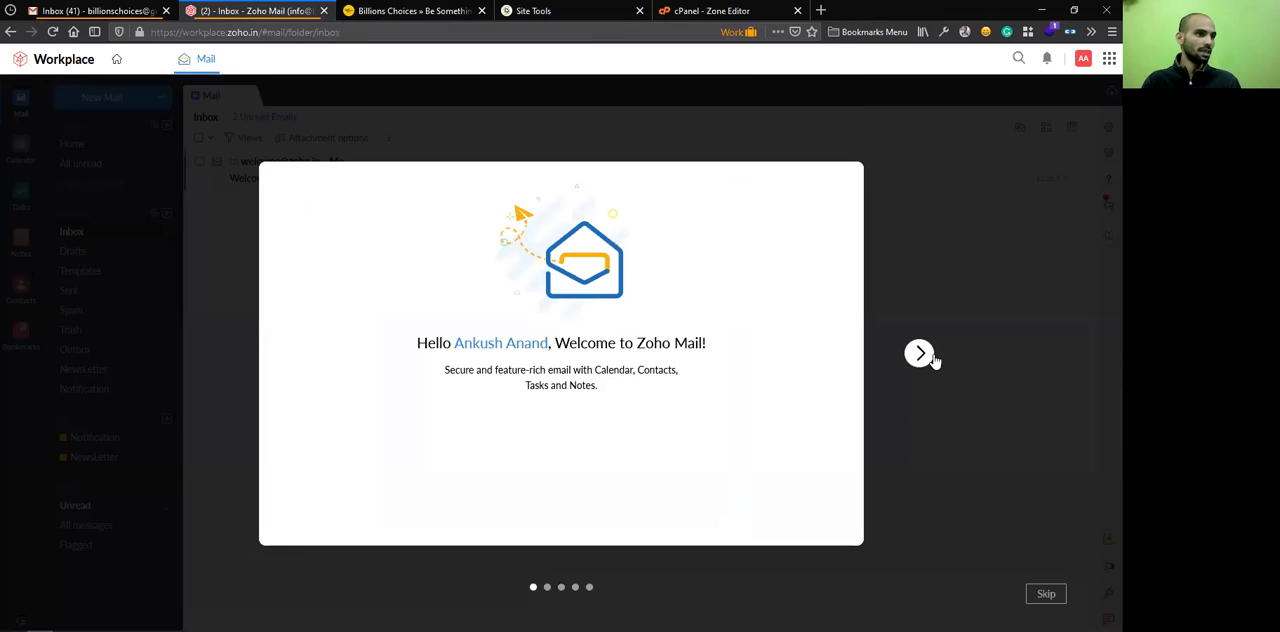
click(1043, 595)
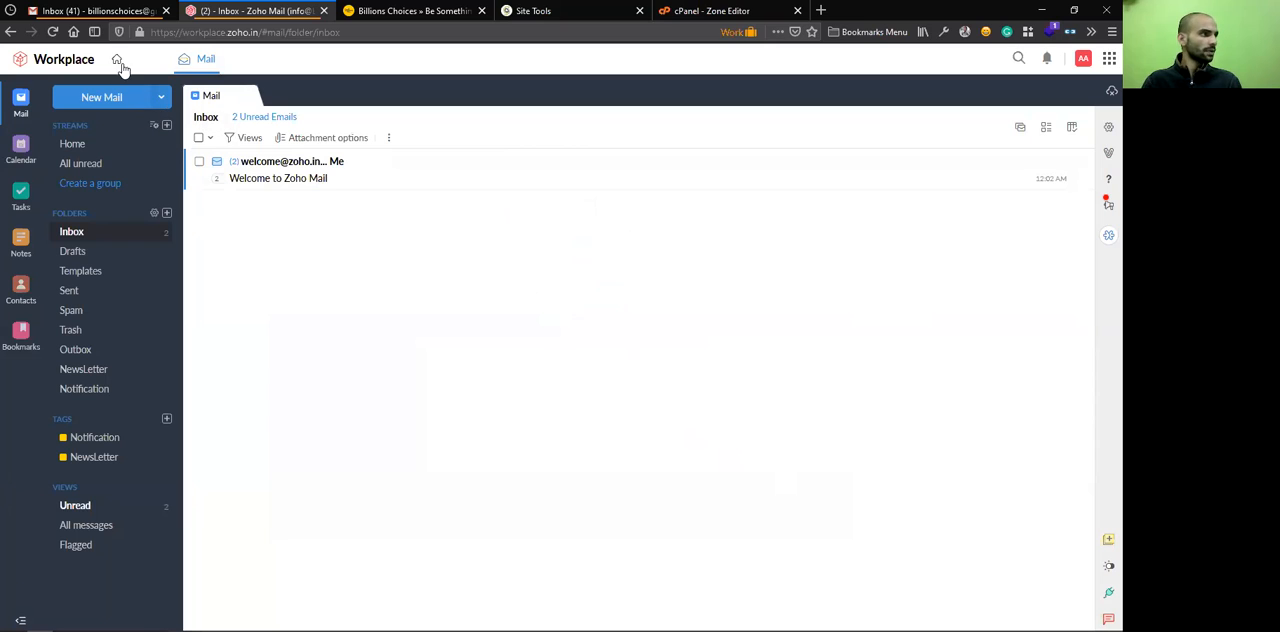
click(216, 33)
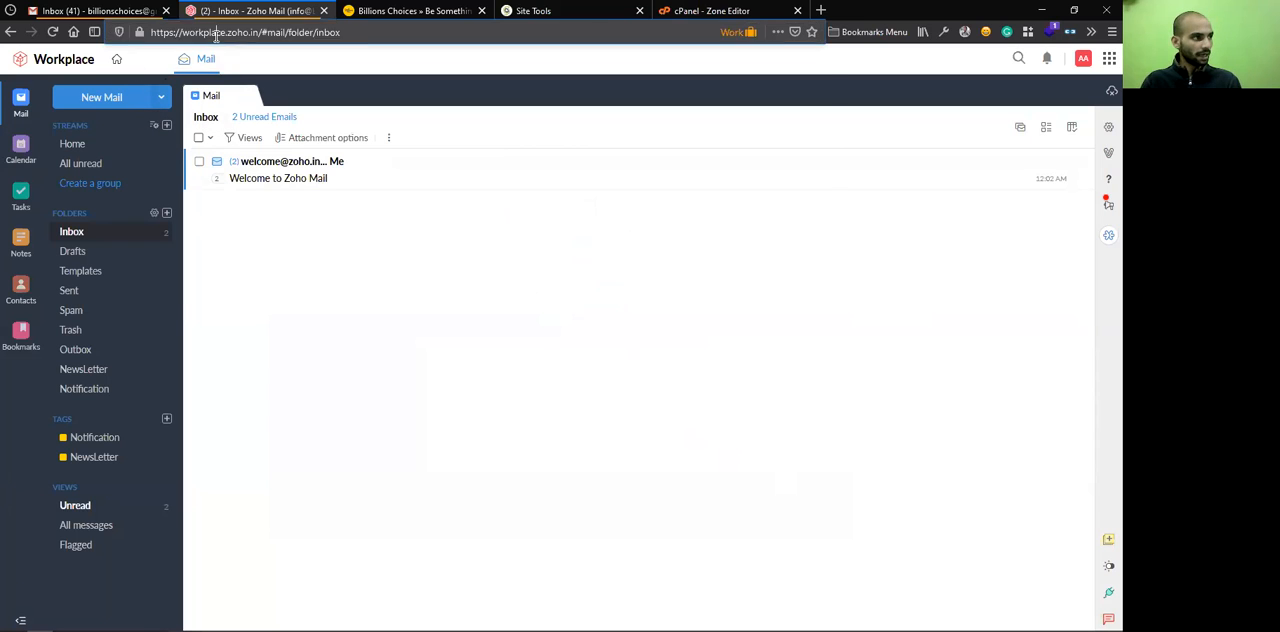
text(m)
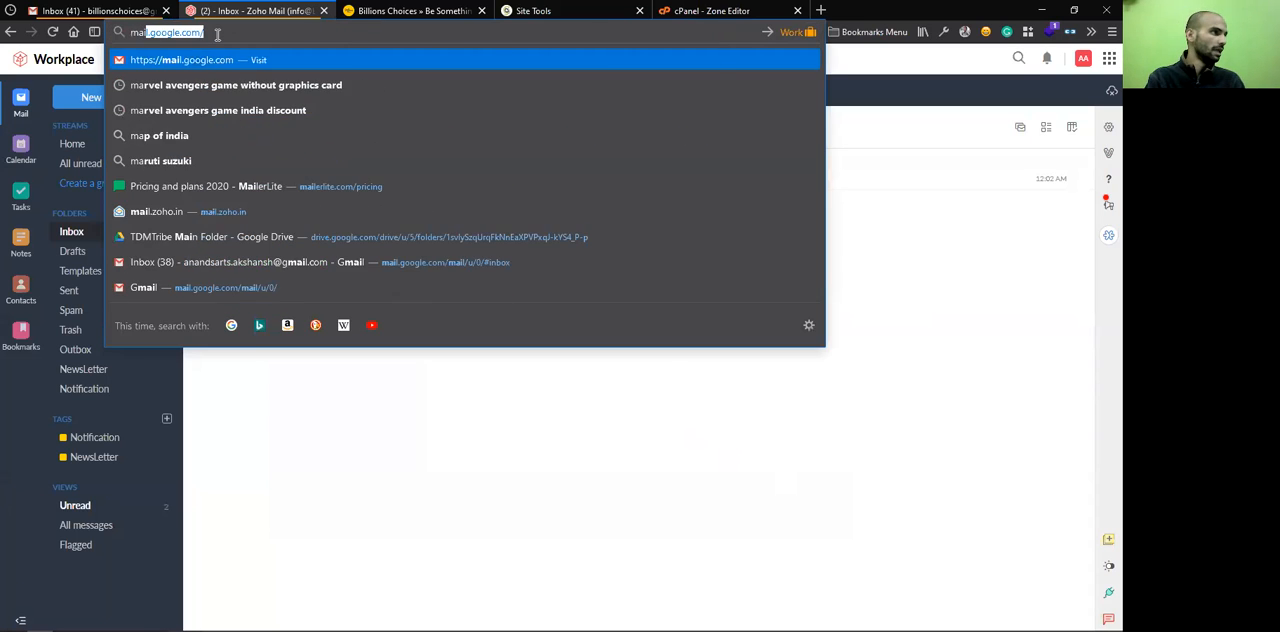
key(BackSpace)
key(BackSpace)
text(zoha)
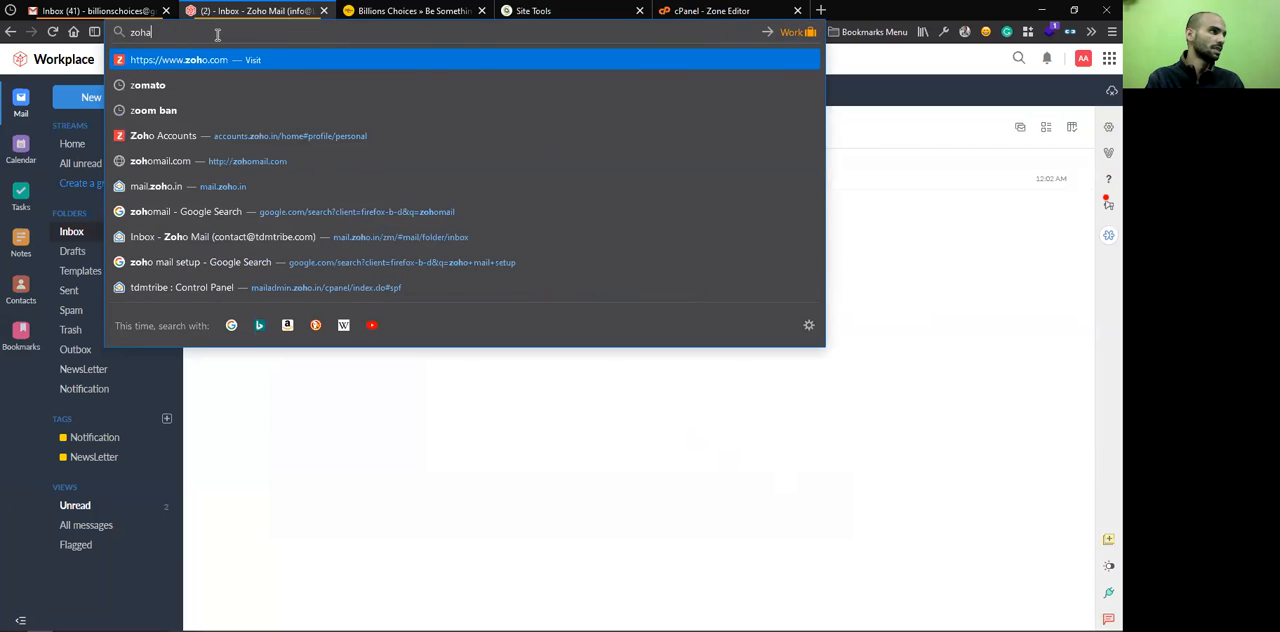
text(m)
key(BackSpace)
key(BackSpace)
text(om)
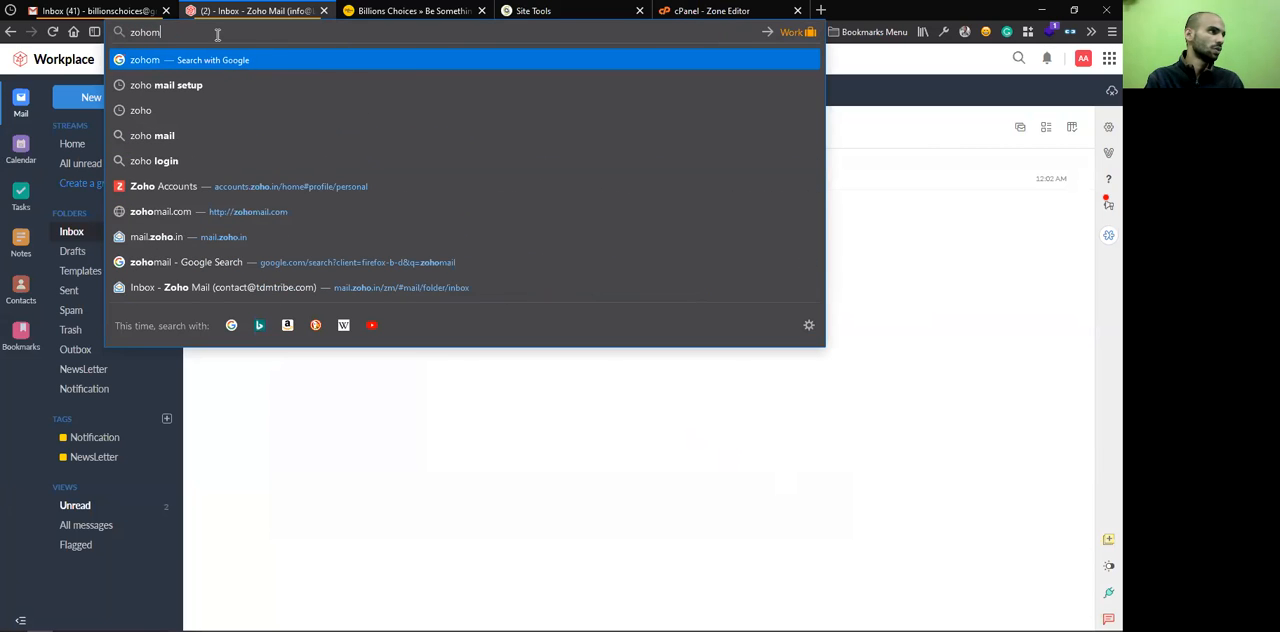
text(ail.com)
key(ctrl+a)
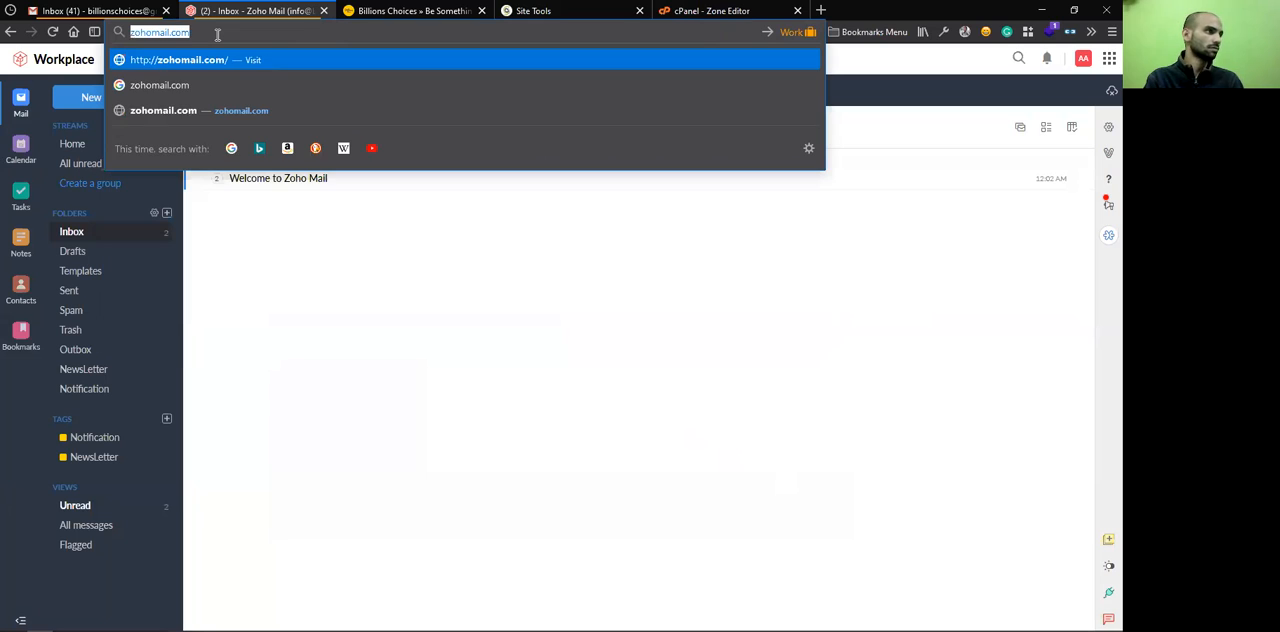
key(BackSpace)
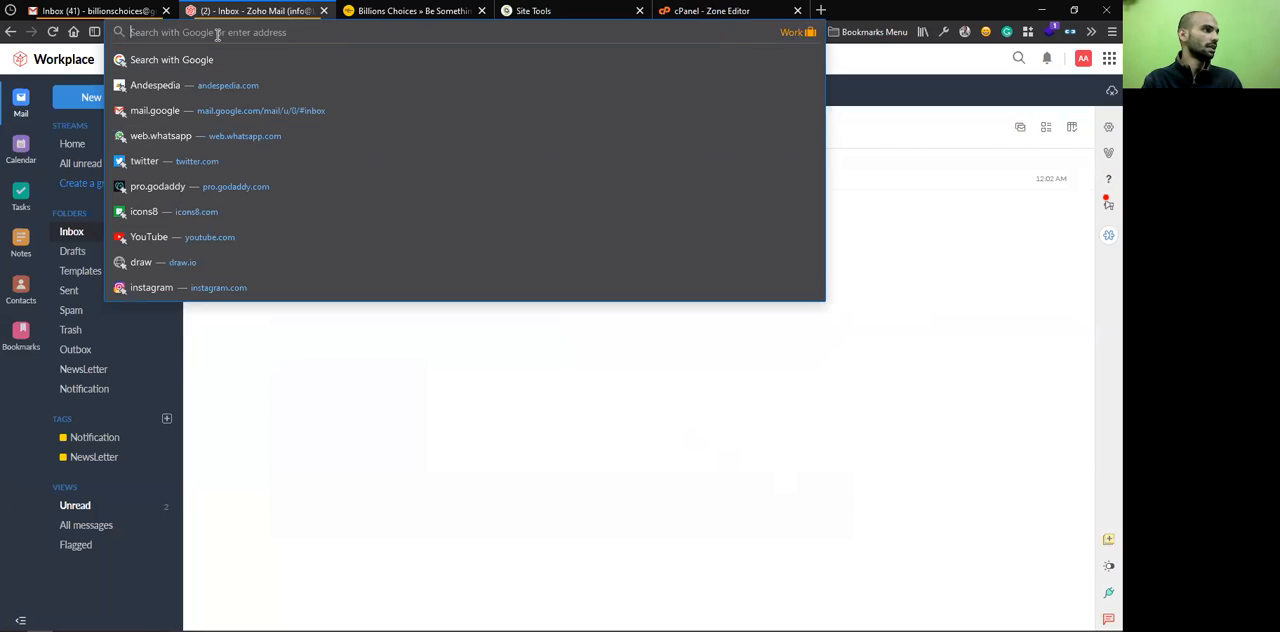
text(zoho)
key(BackSpace)
click(404, 448)
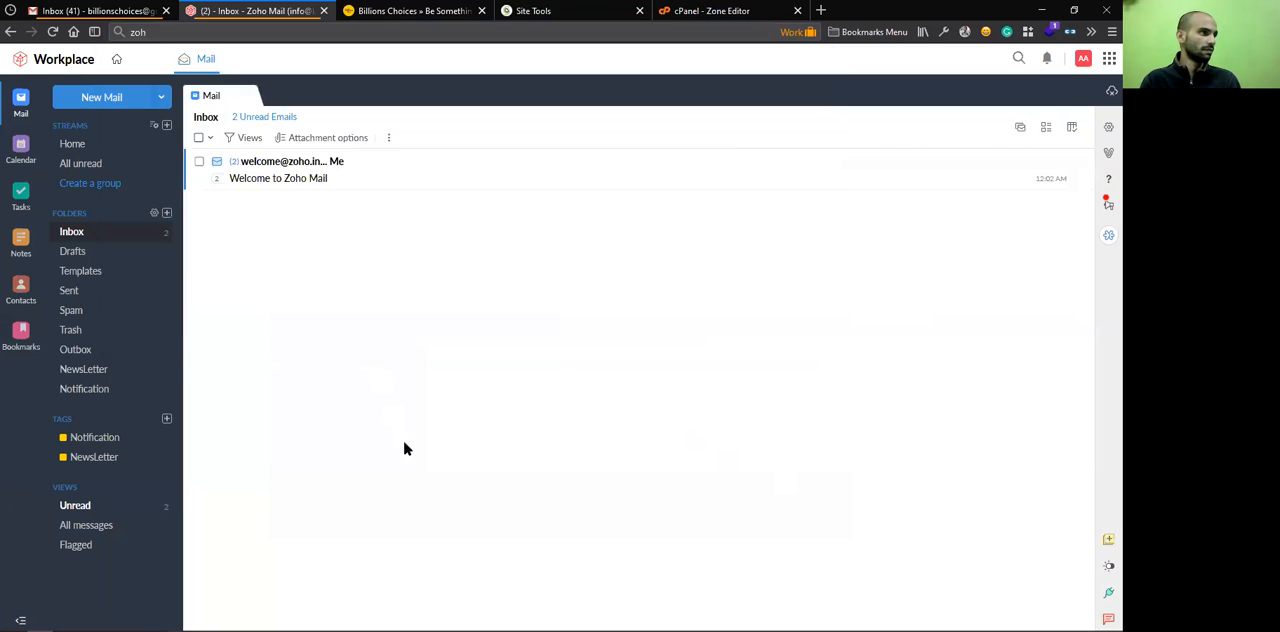
- Go to zohomail.com and access Zoho Mail from its landing page
click(248, 34)
key(Escape)
key(Escape)
click(363, 262)
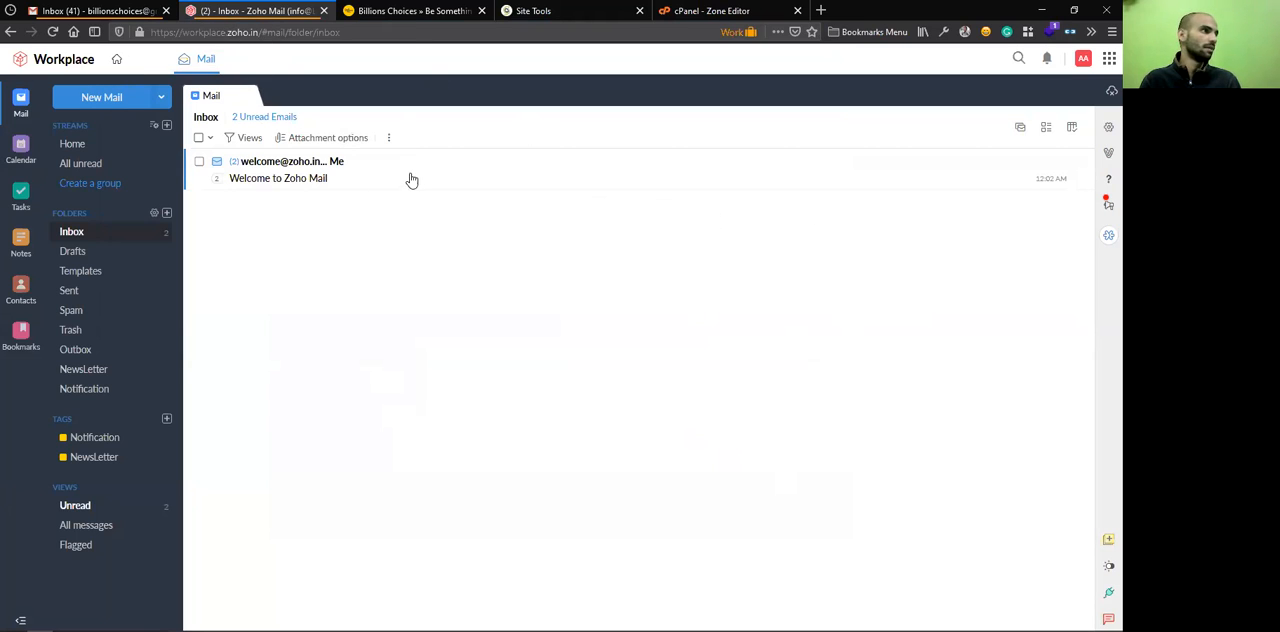
click(272, 37)
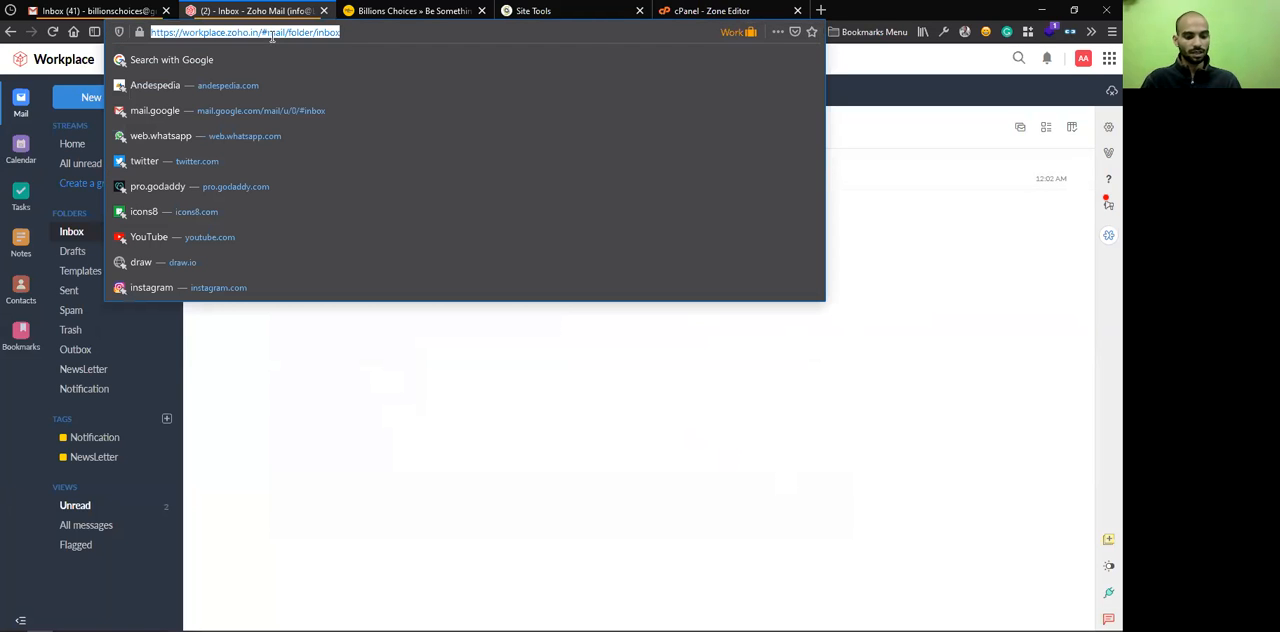
text(zohomail.com)
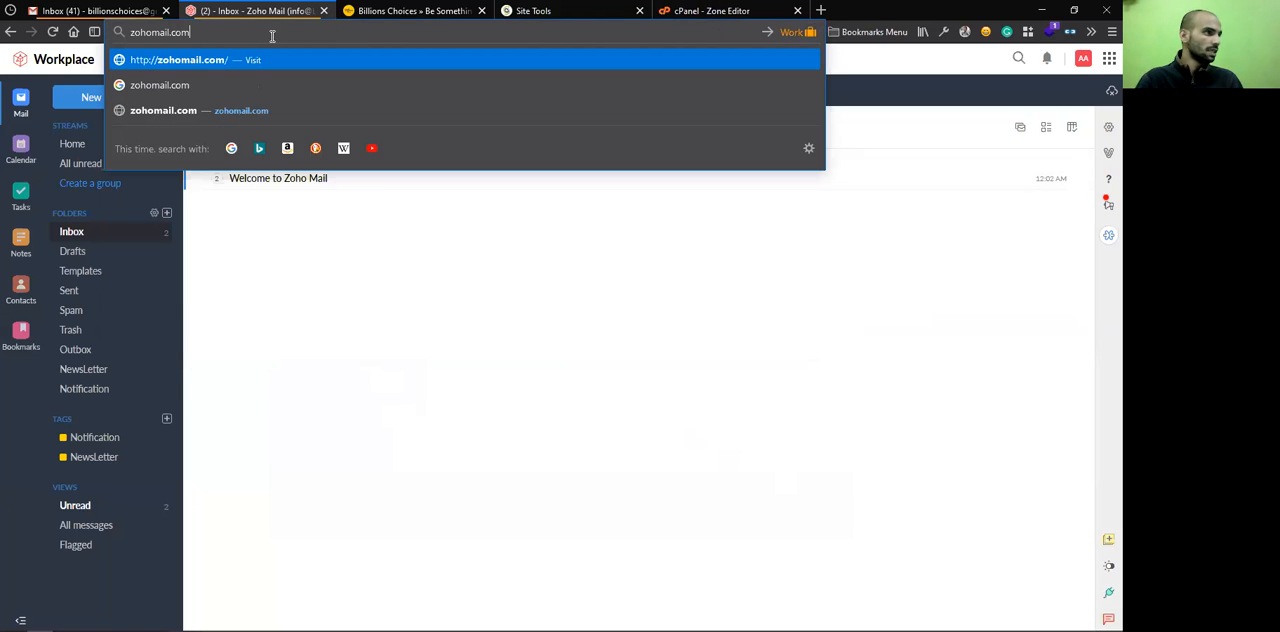
click(255, 110)
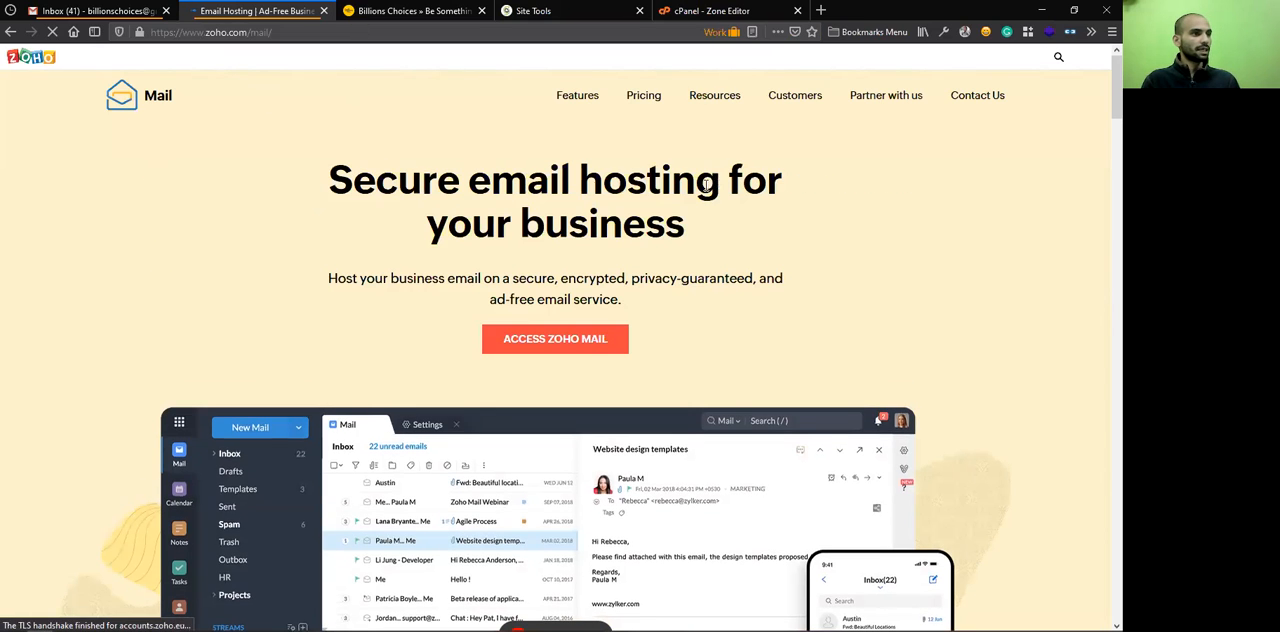
click(578, 346)
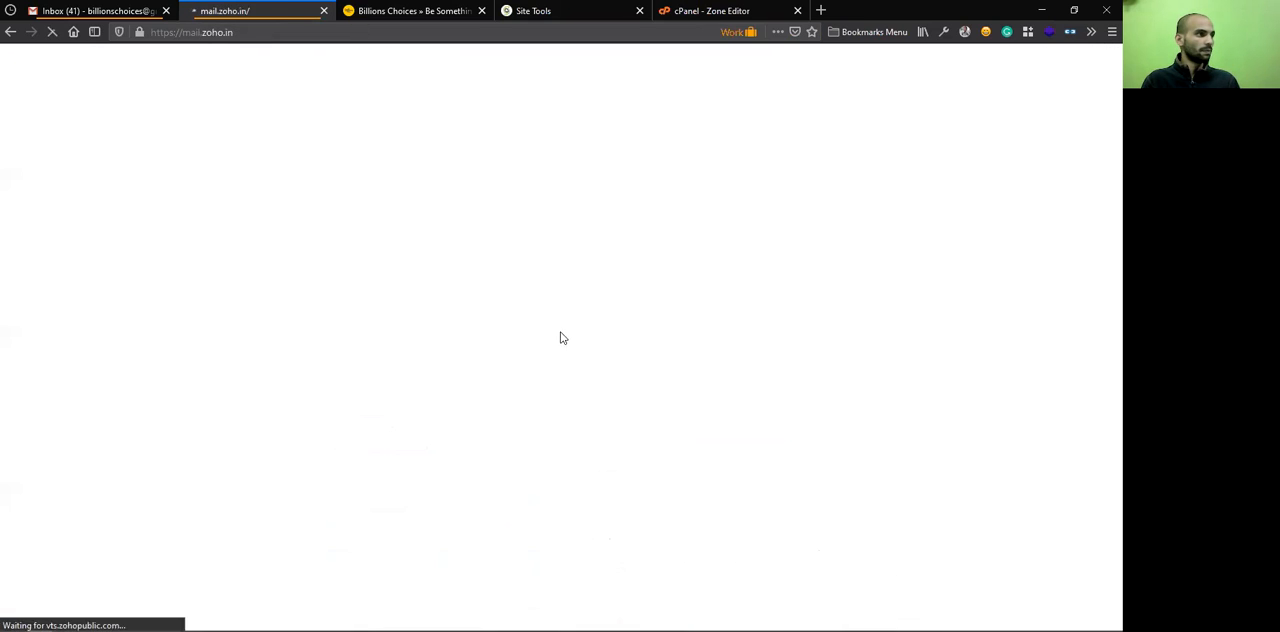
- Highlight the mail.zoho.in web address and dismiss the Zoho Meeting and IMAP client promotions in the inbox
click(185, 32)
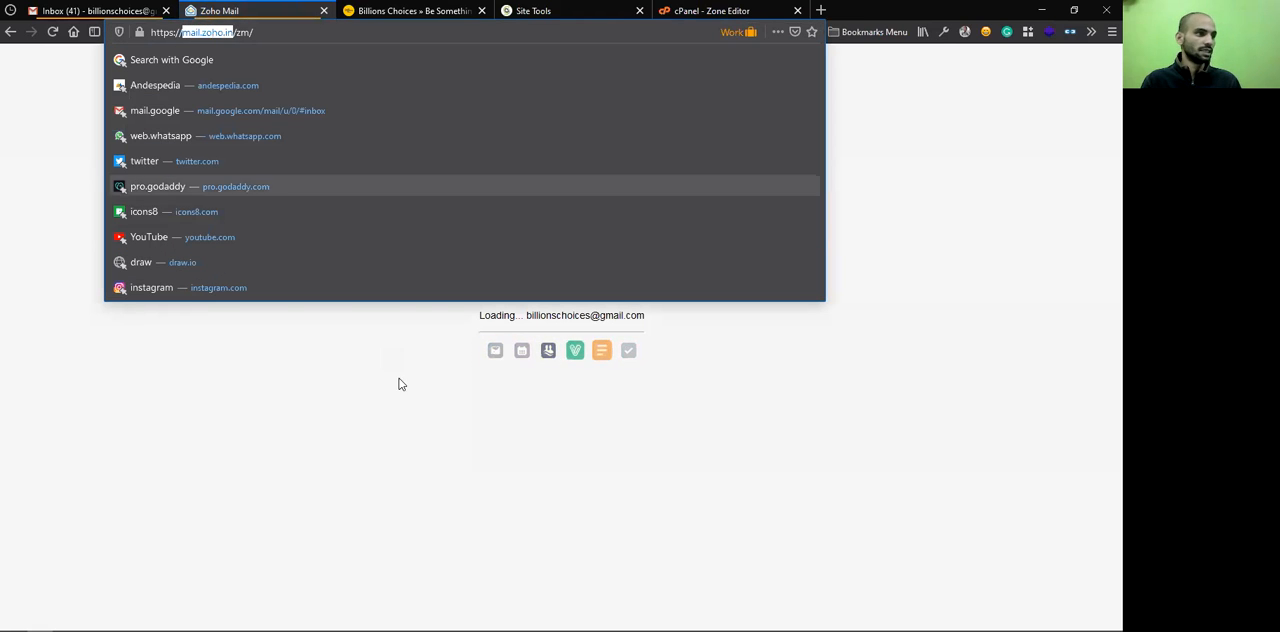
click(389, 400)
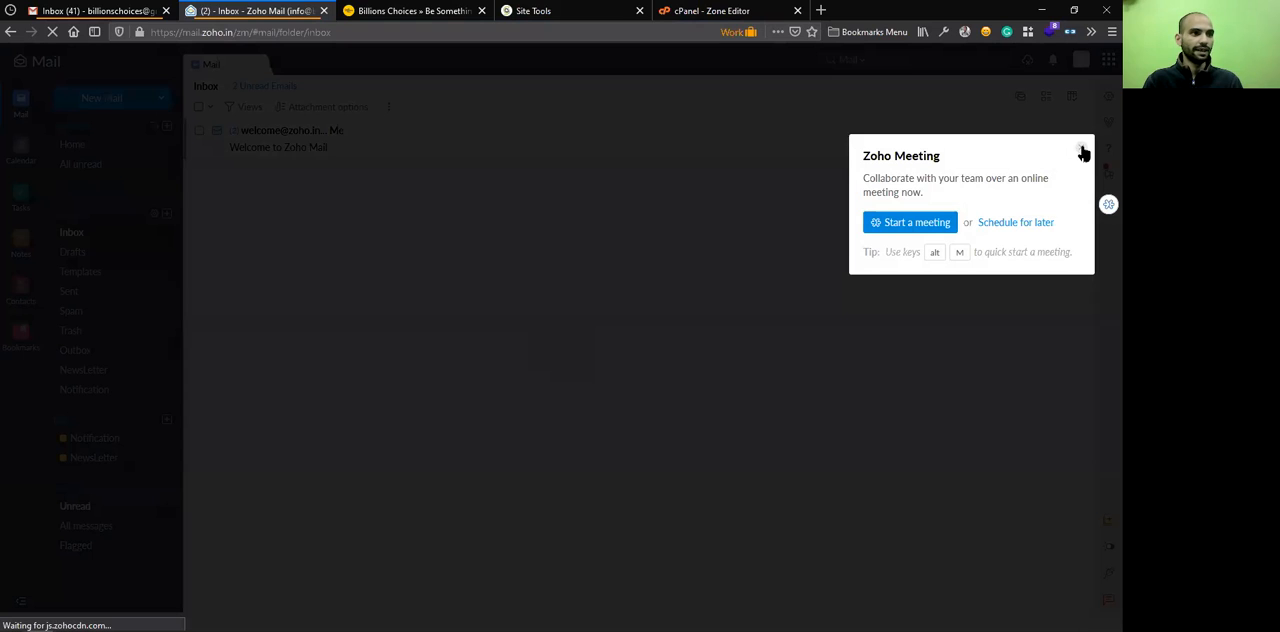
click(1079, 151)
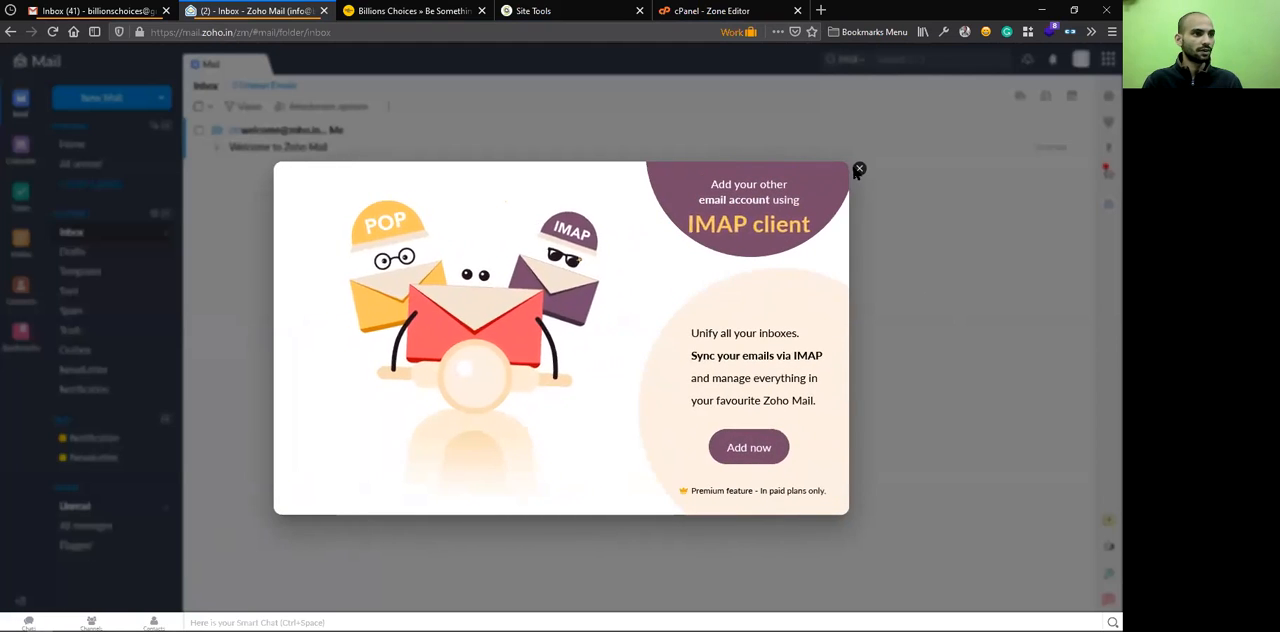
click(860, 174)
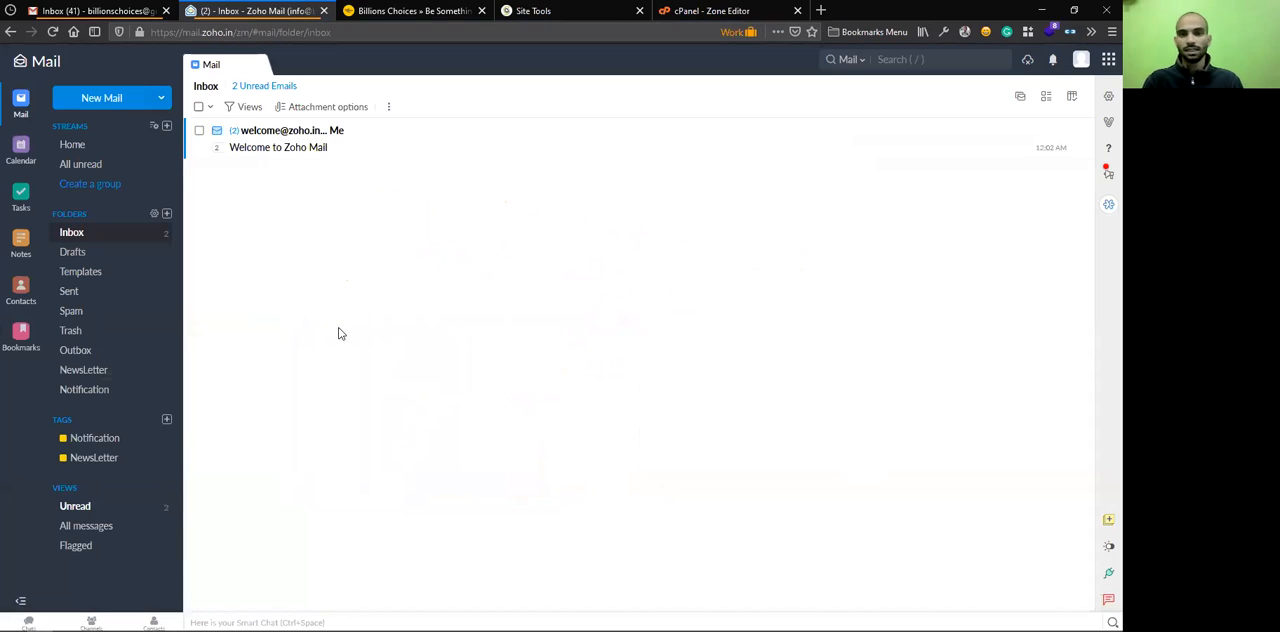
- Look over the list of Zoho apps and the account profile, and open the mail admin Control Panel
click(1105, 62)
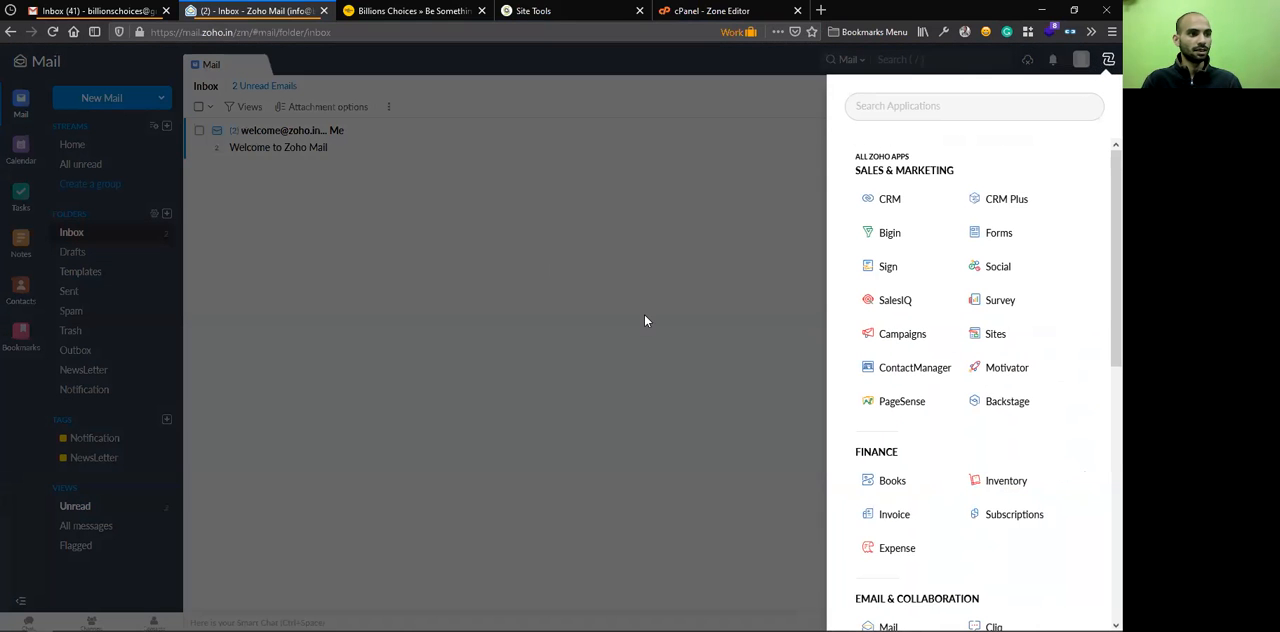
click(645, 320)
click(1081, 59)
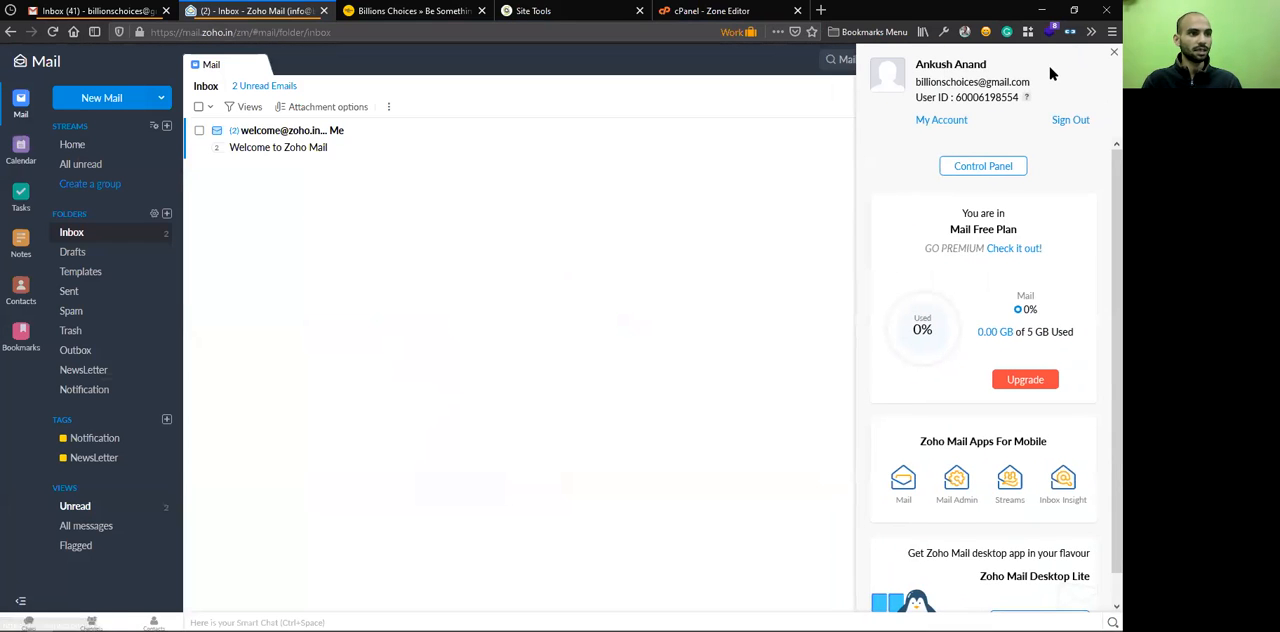
click(663, 245)
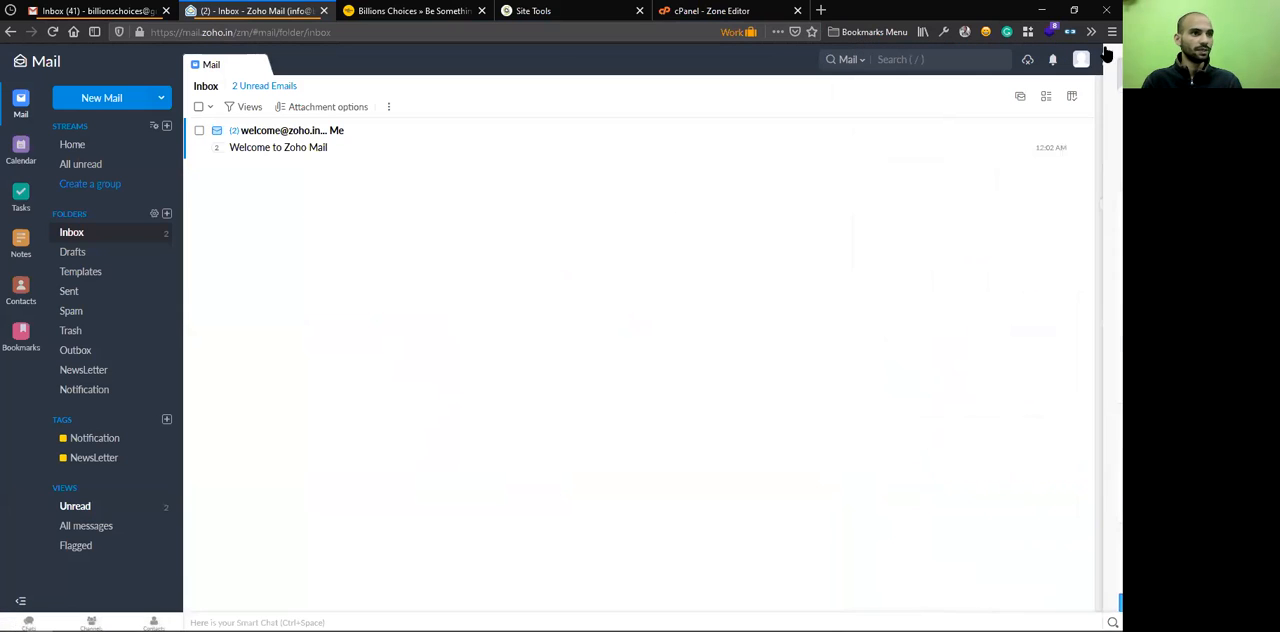
click(1087, 59)
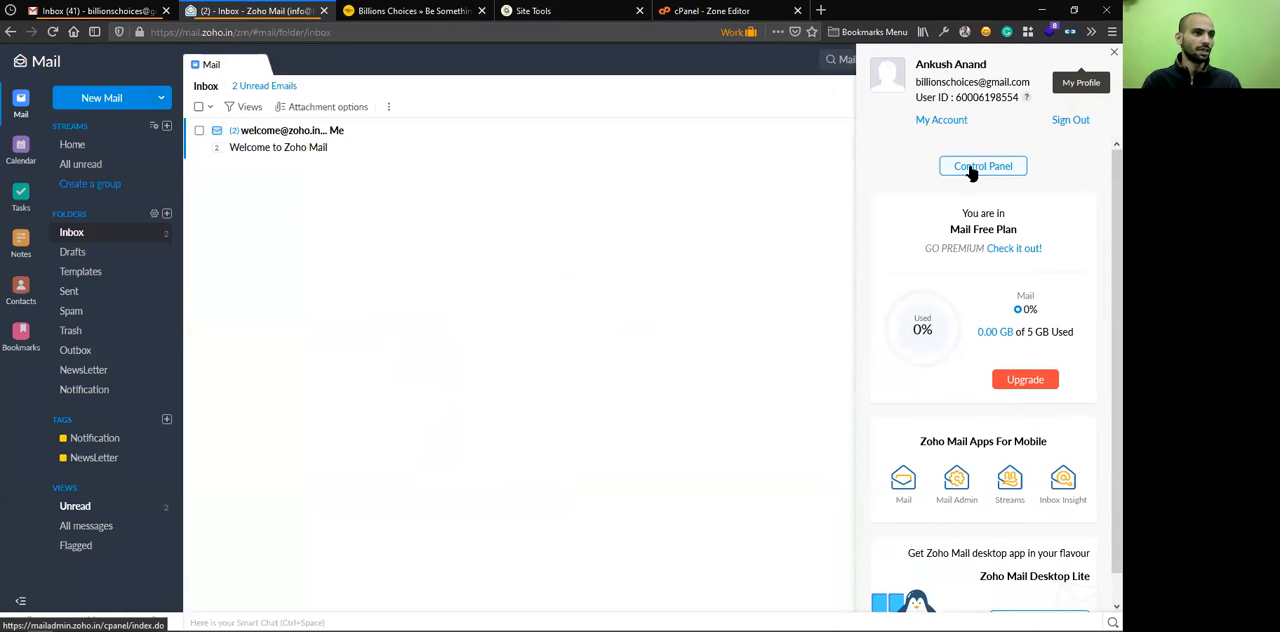
click(971, 167)
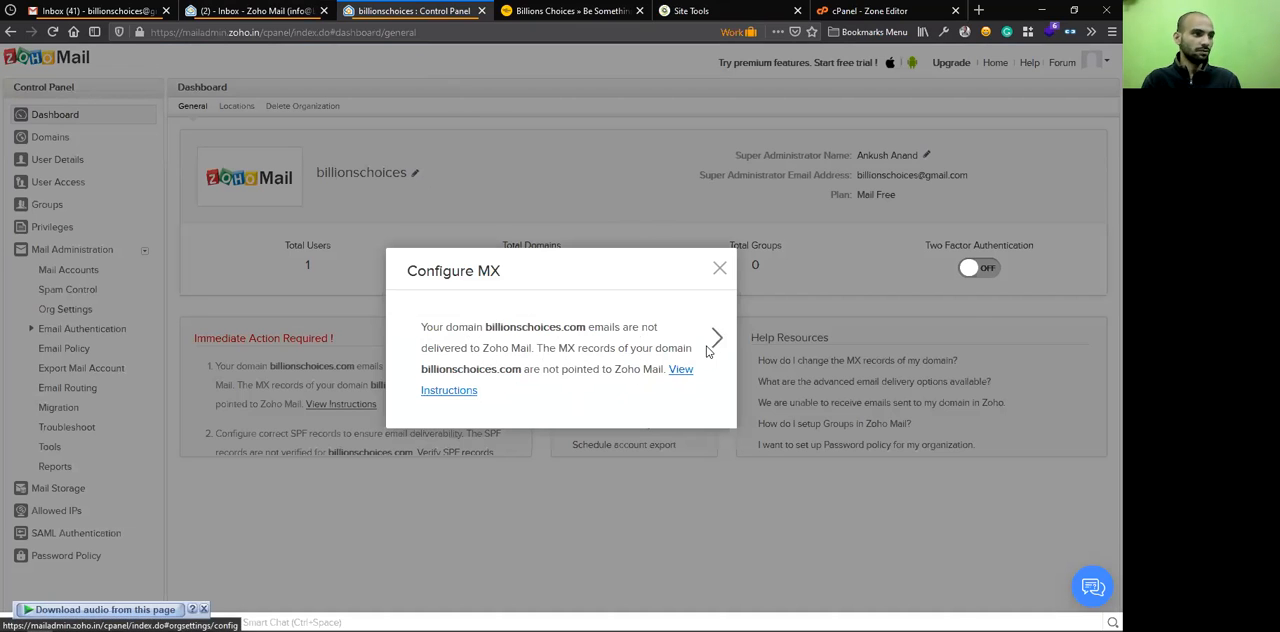
- Open SPF record verification from the setup reminder in a new tab and dismiss the reminder on the dashboard
click(716, 339)
click(569, 366)
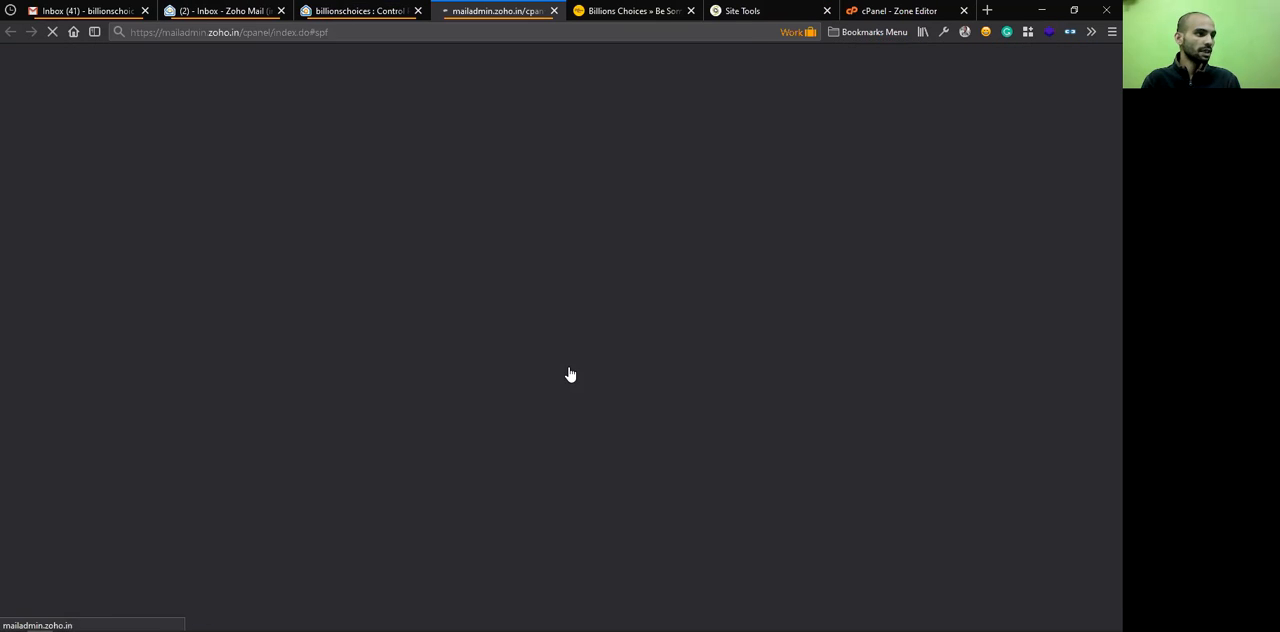
click(398, 8)
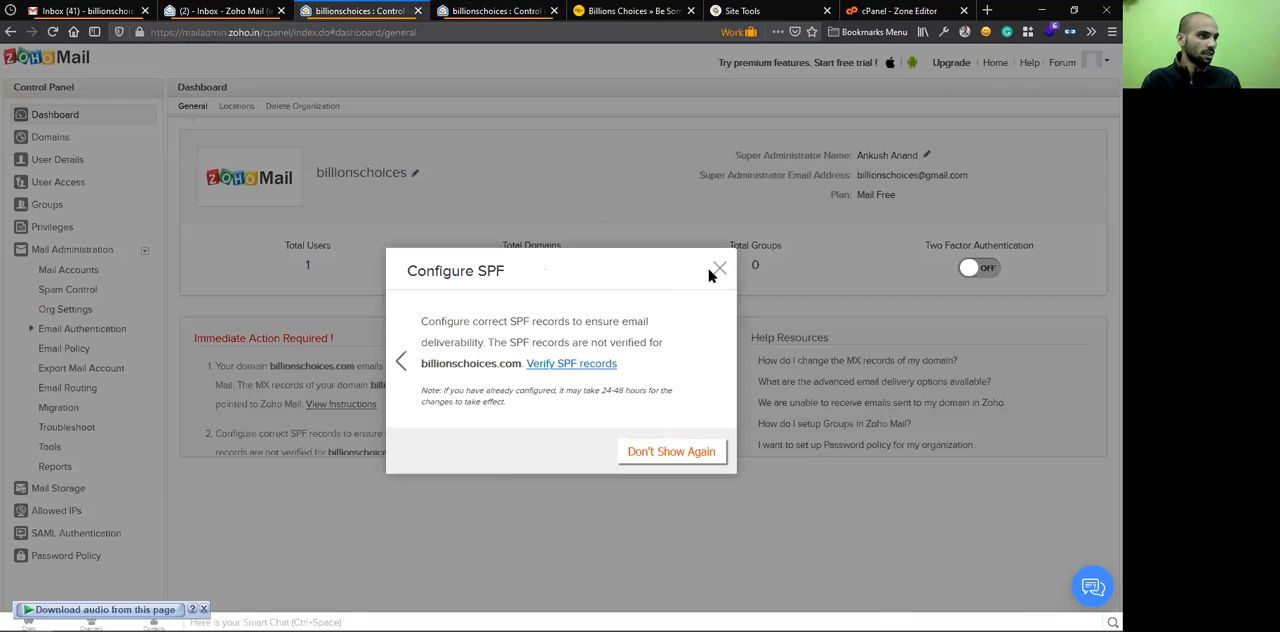
click(718, 269)
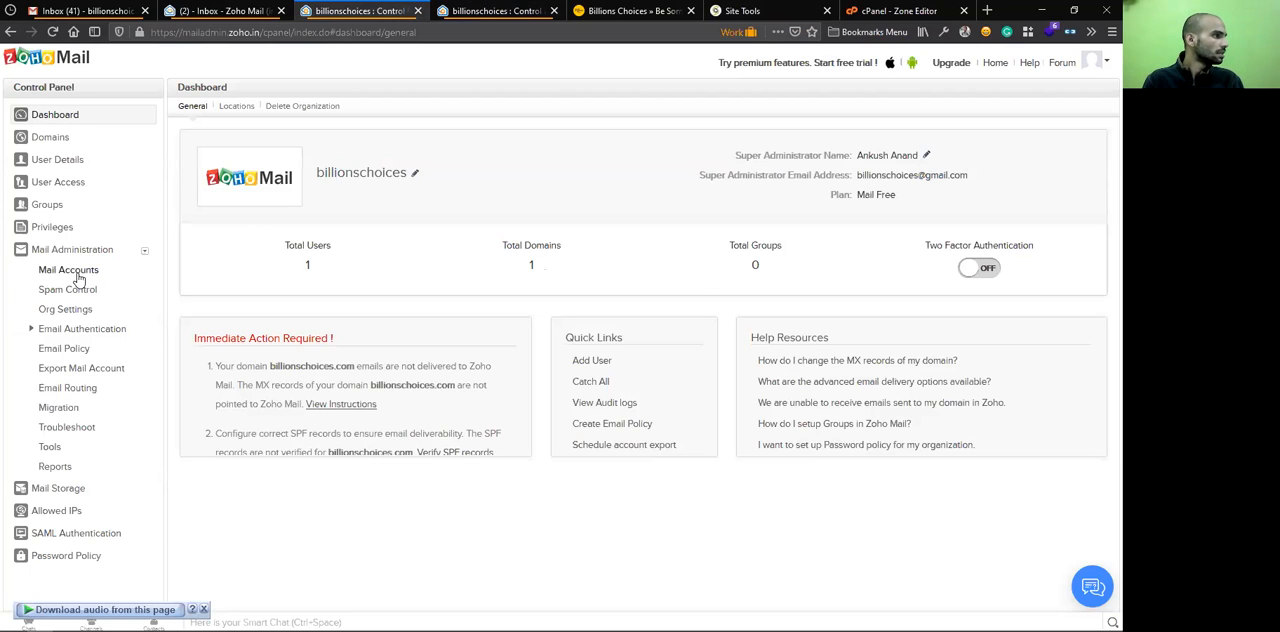
- Open the billionschoices.com mail account under Mail Administration and review its settings down to User Signatures
click(68, 276)
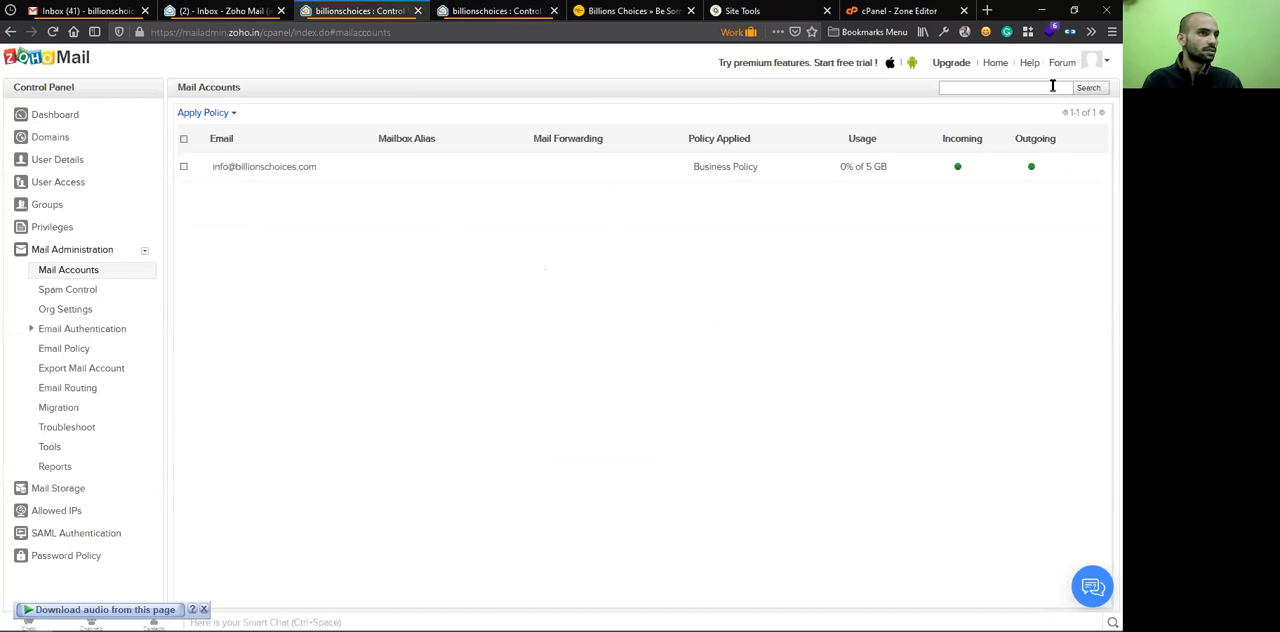
click(258, 176)
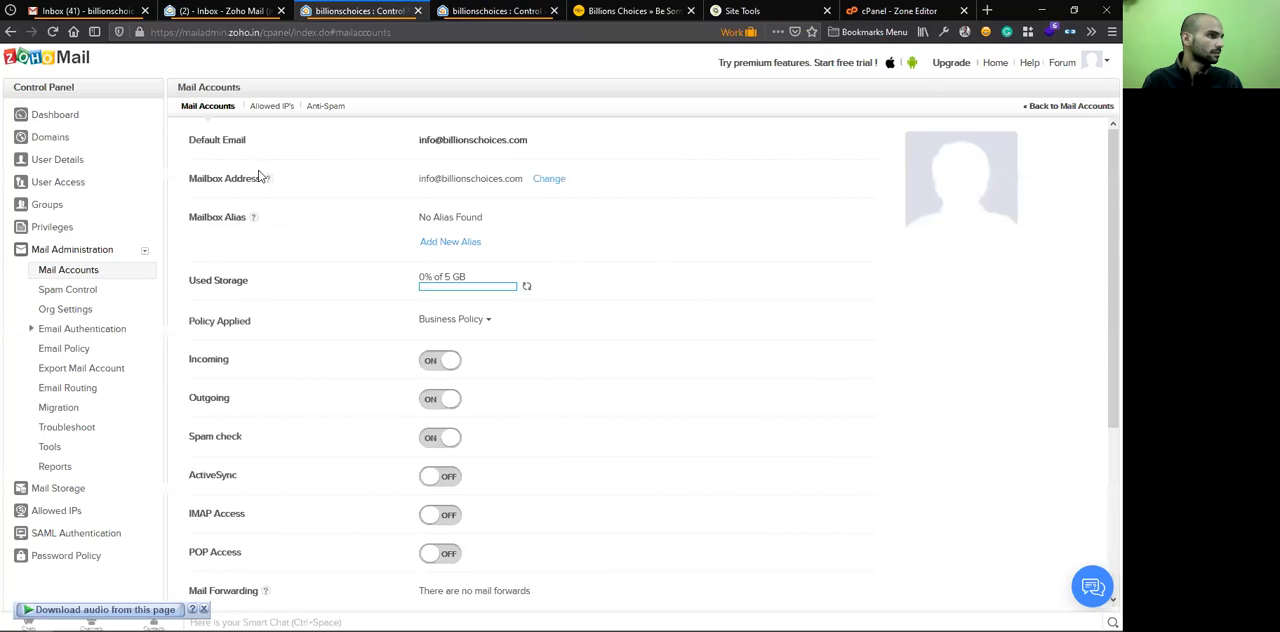
scroll(575, 312, down, 3)
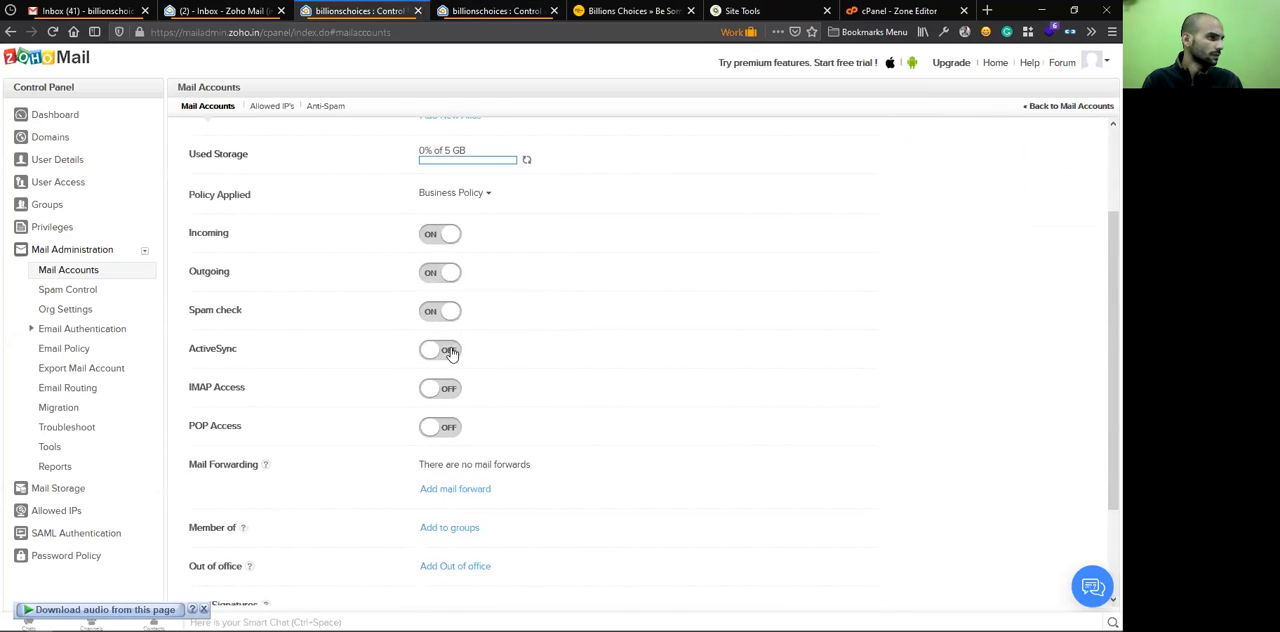
scroll(424, 380, down, 3)
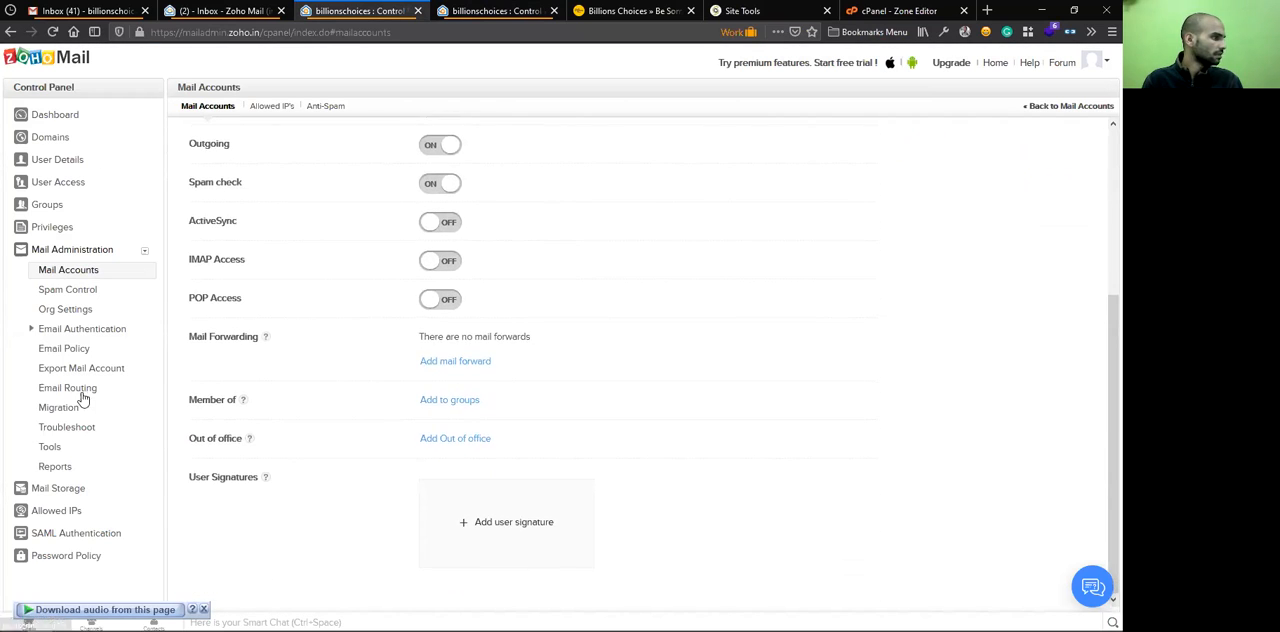
- Look at the SPF and DKIM options in Spam Control and view the Domains page for billionschoices.com
click(86, 292)
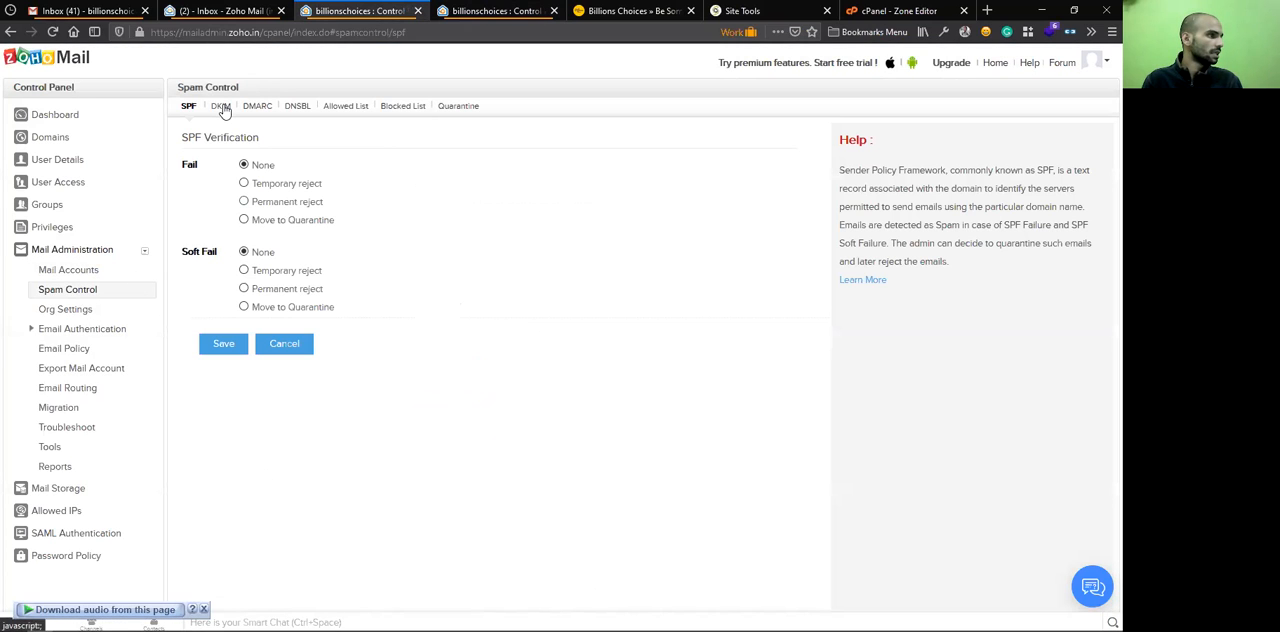
click(220, 106)
click(182, 106)
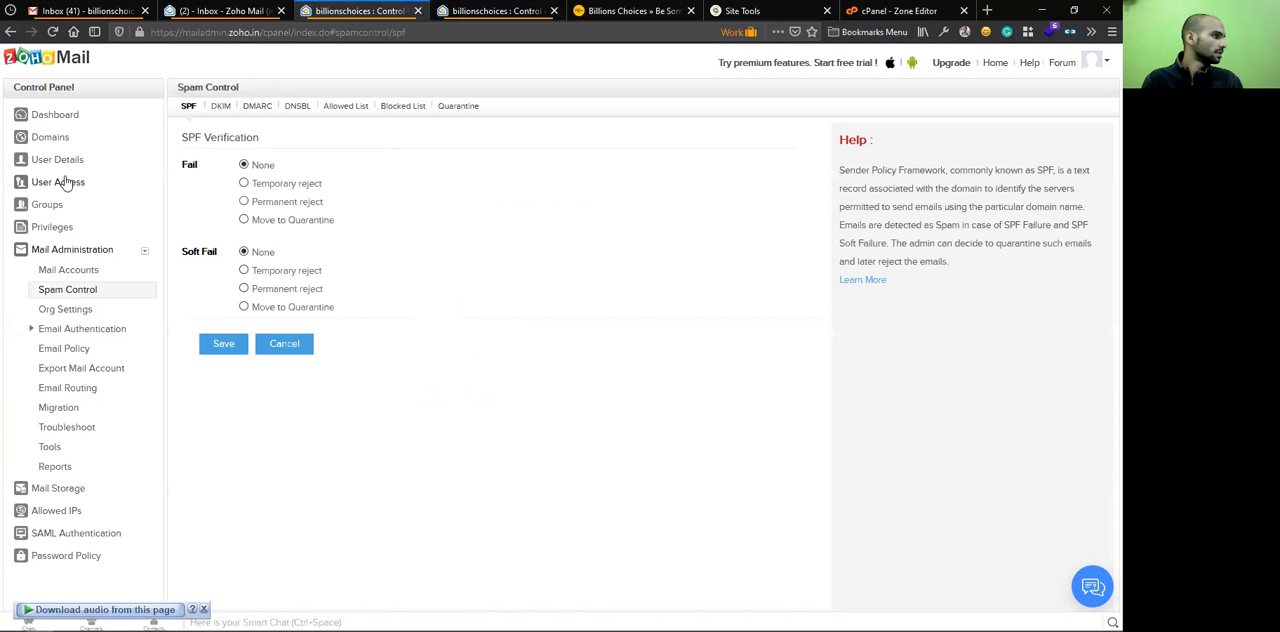
click(55, 138)
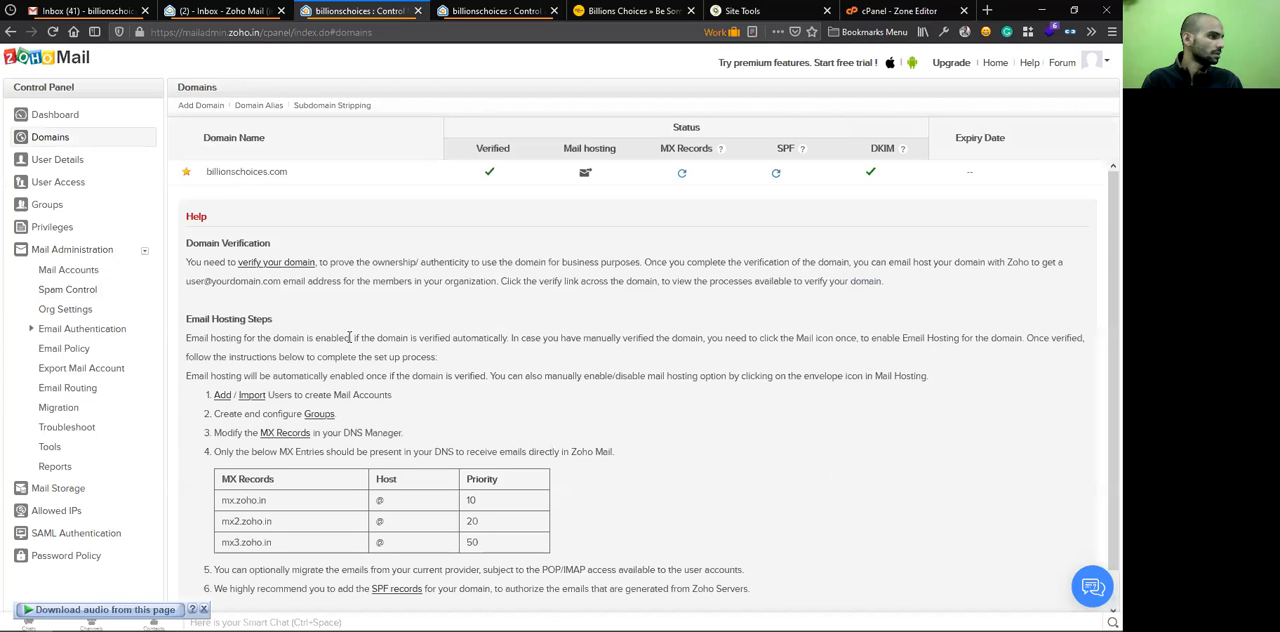
click(68, 140)
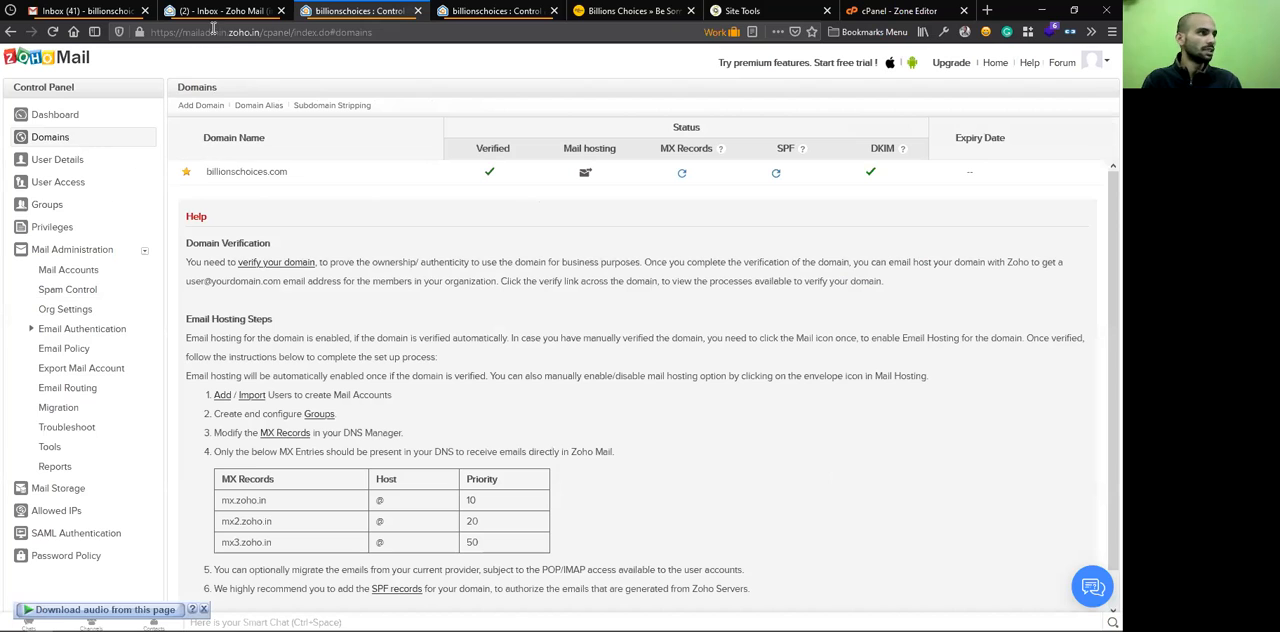
- Return to the Zoho inbox and reopen the Control Panel's Domains page from the account profile
click(220, 11)
click(1081, 60)
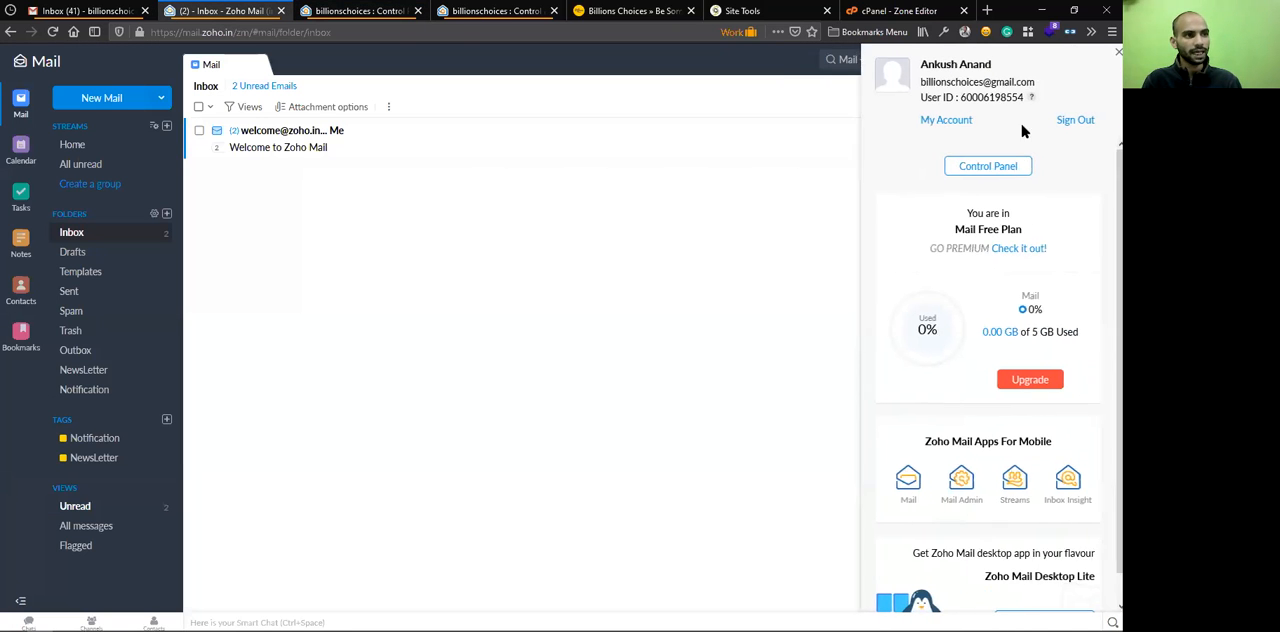
click(980, 163)
click(52, 143)
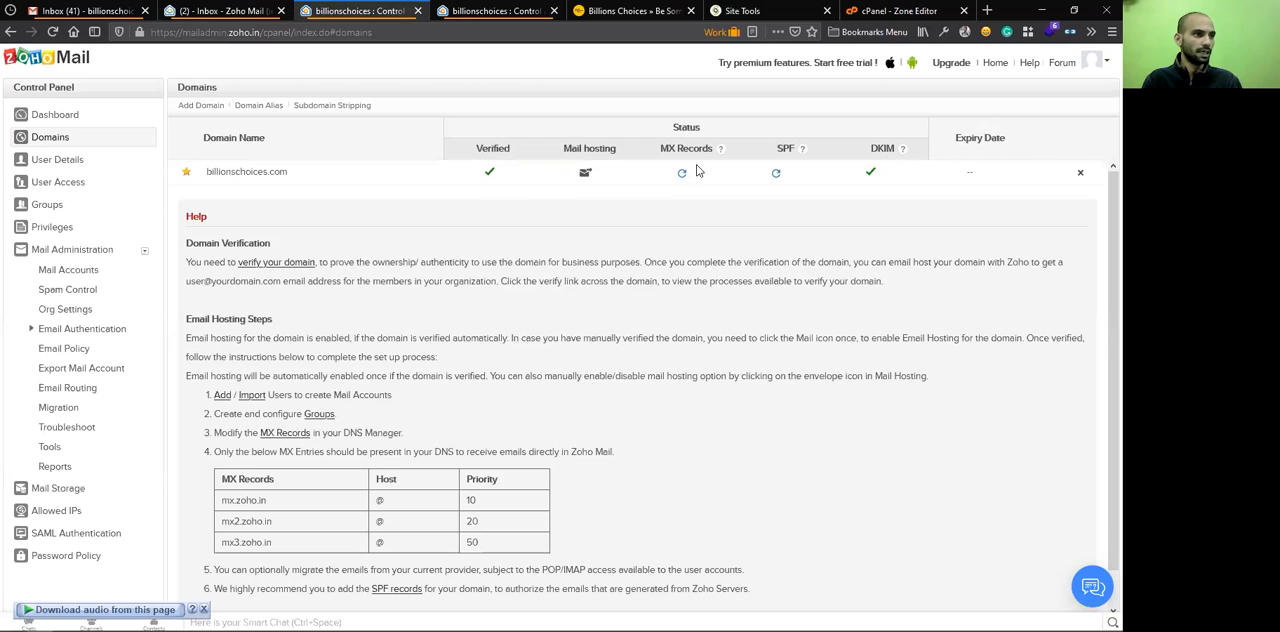
- Recheck the MX and SPF records of billionschoices.com and return to the Control Panel by way of the inbox
click(683, 175)
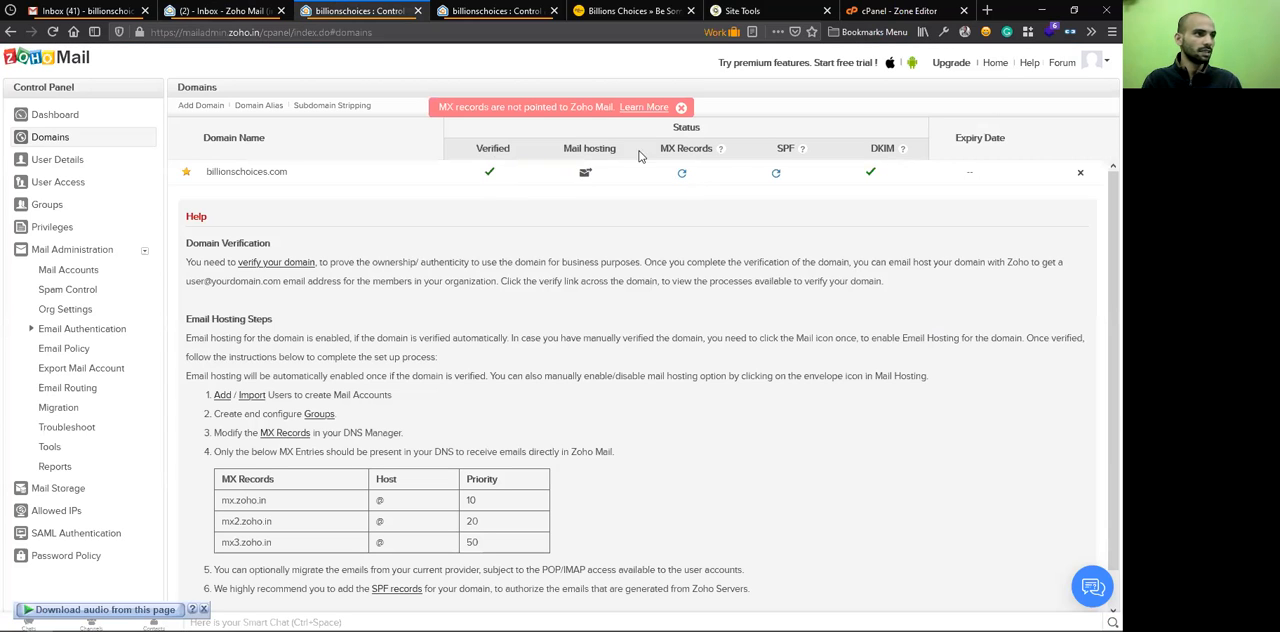
click(775, 175)
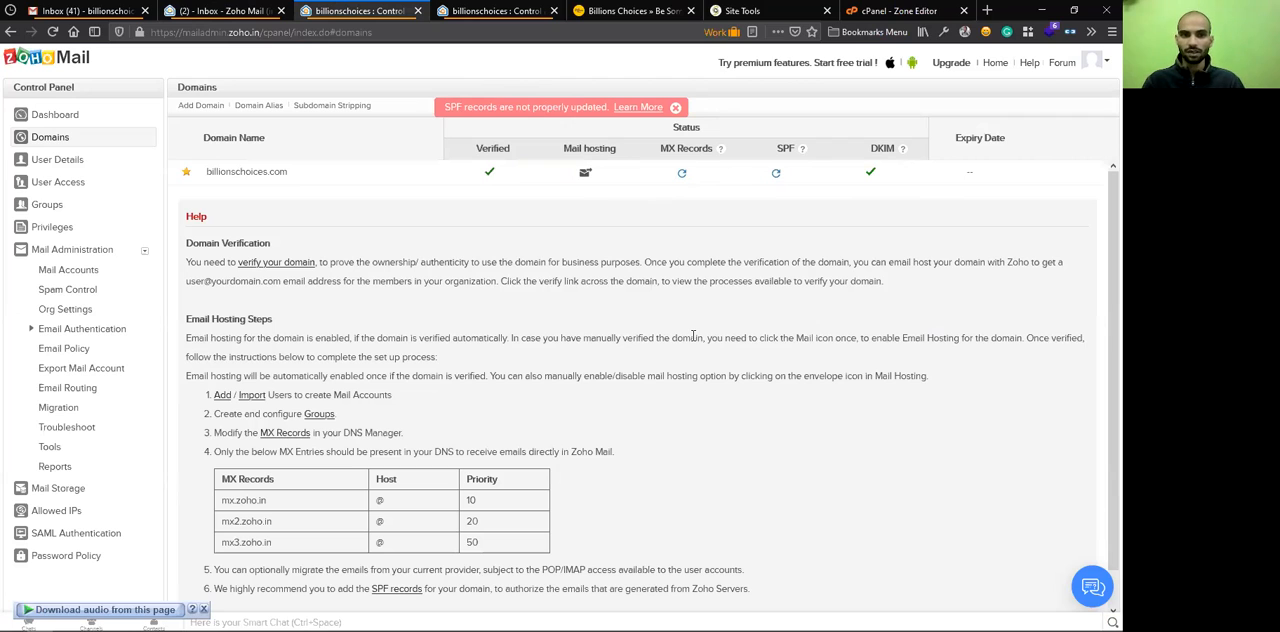
click(686, 174)
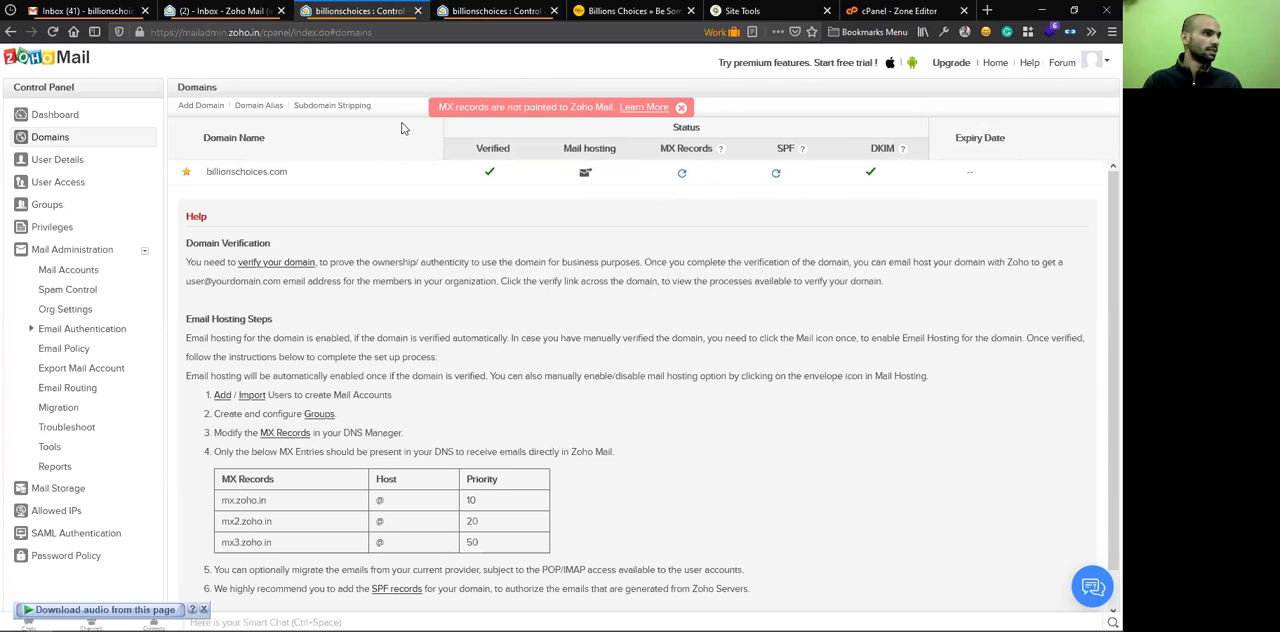
click(266, 10)
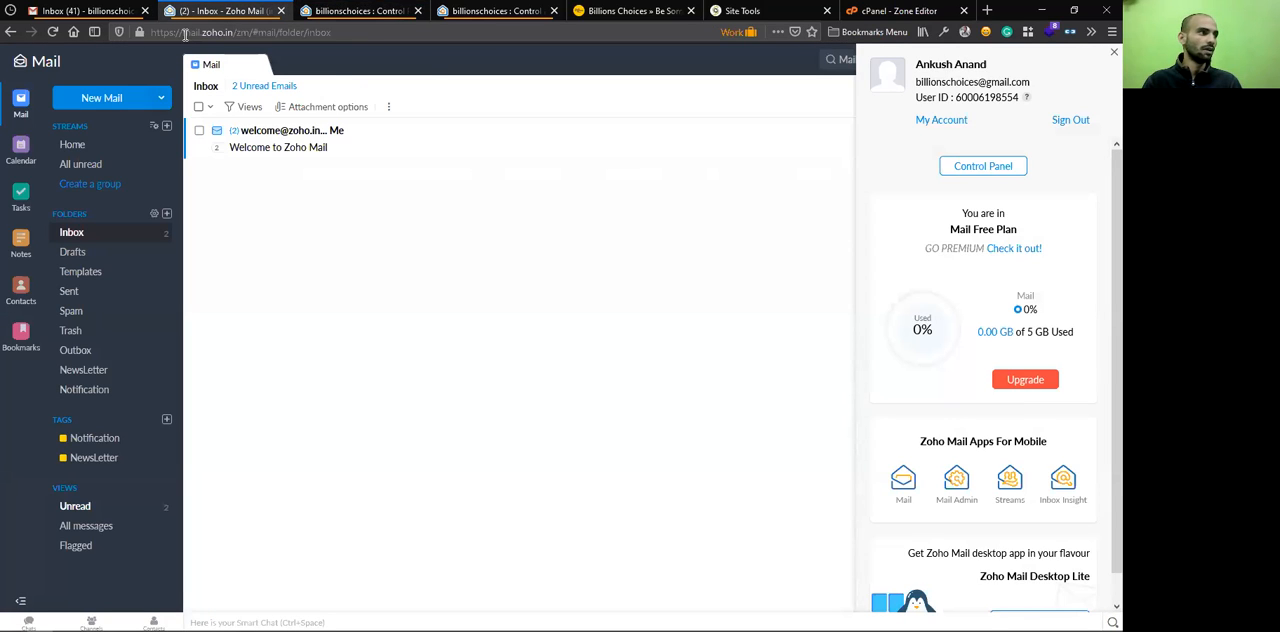
click(975, 166)
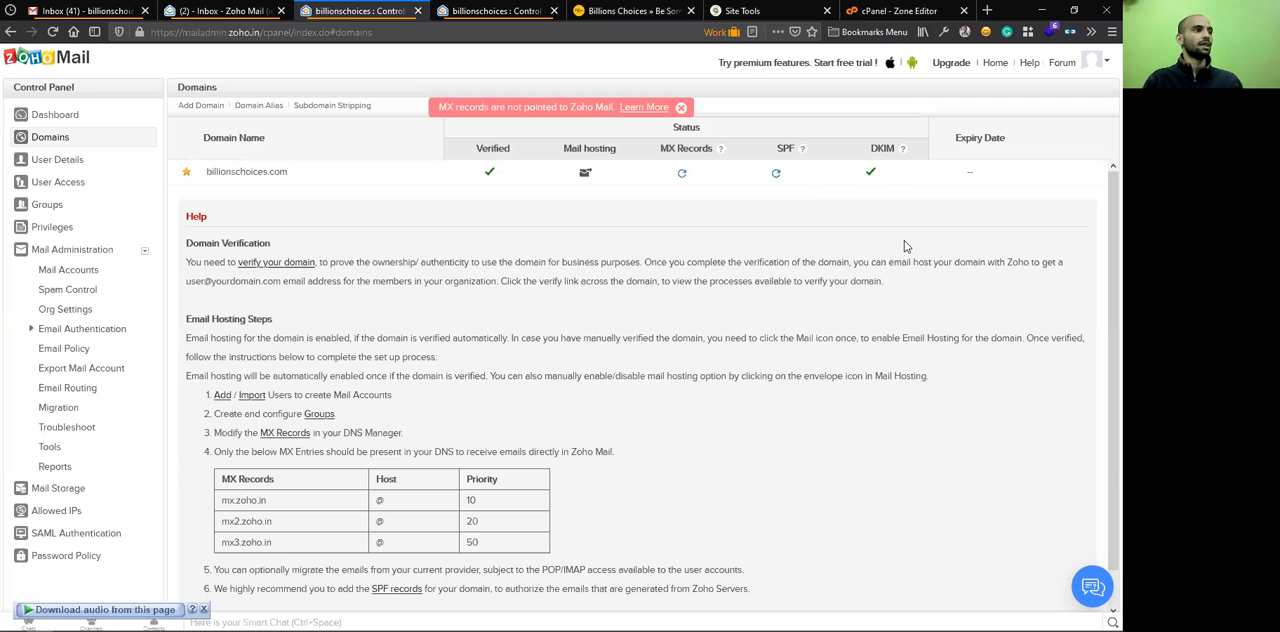
- Load the mail.zoho site in the billionschoices.com website tab and go to its login page
click(615, 11)
click(519, 28)
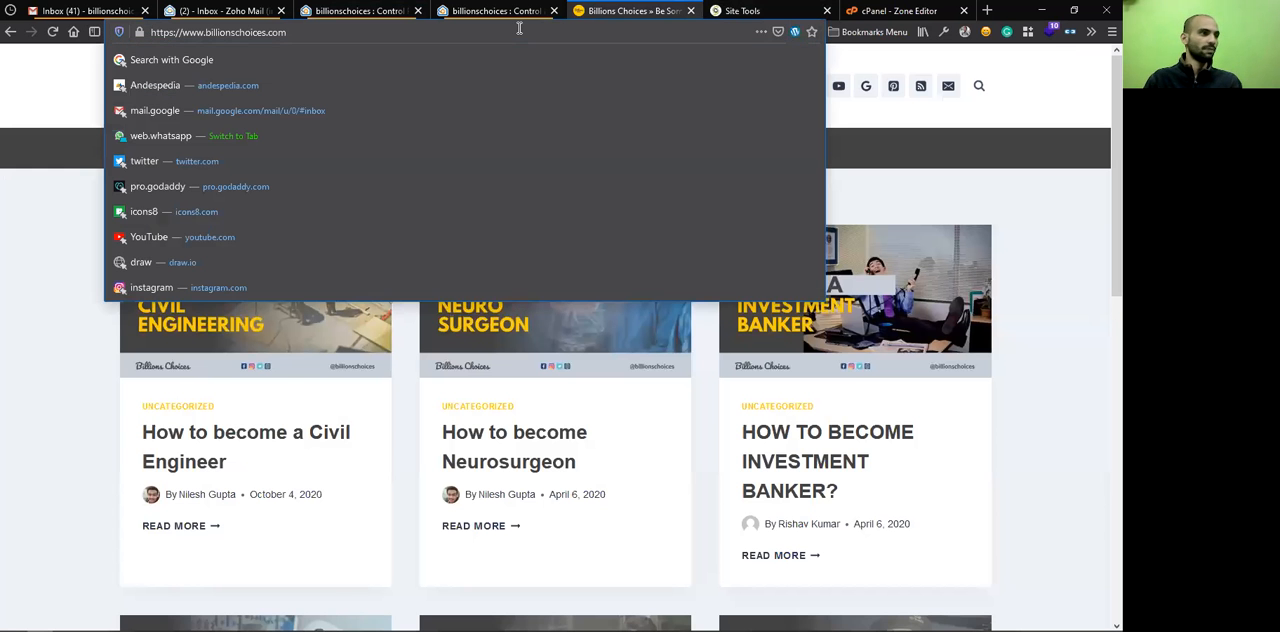
key(ctrl+a)
text(main)
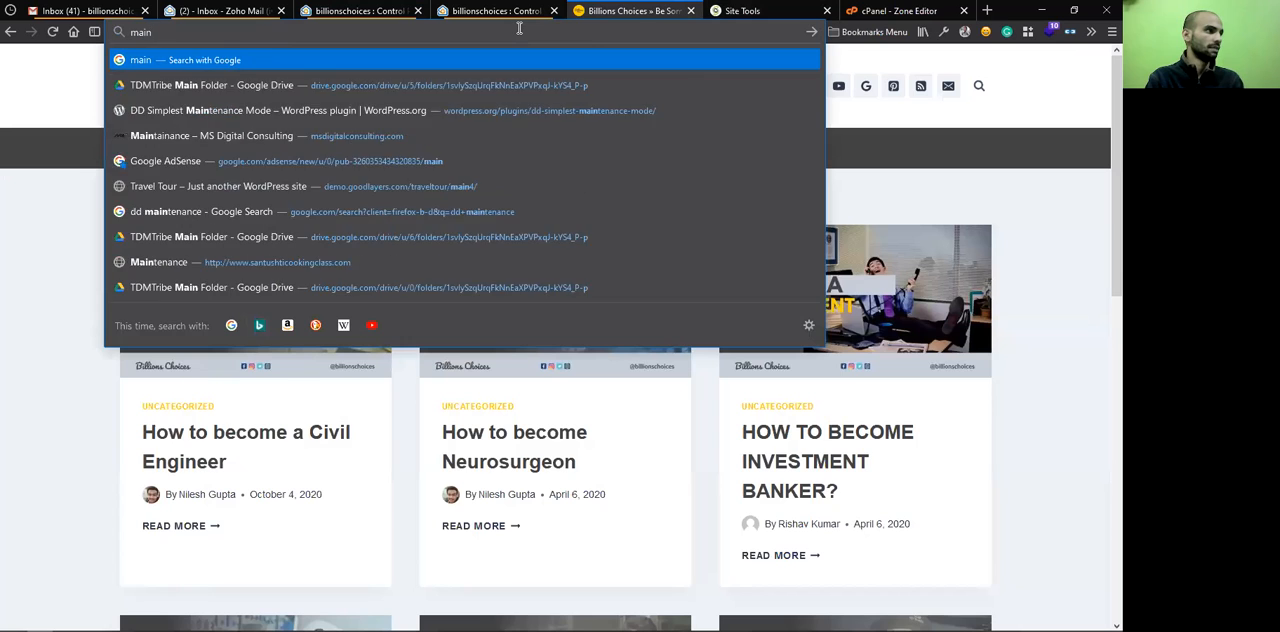
key(BackSpace)
text(l)
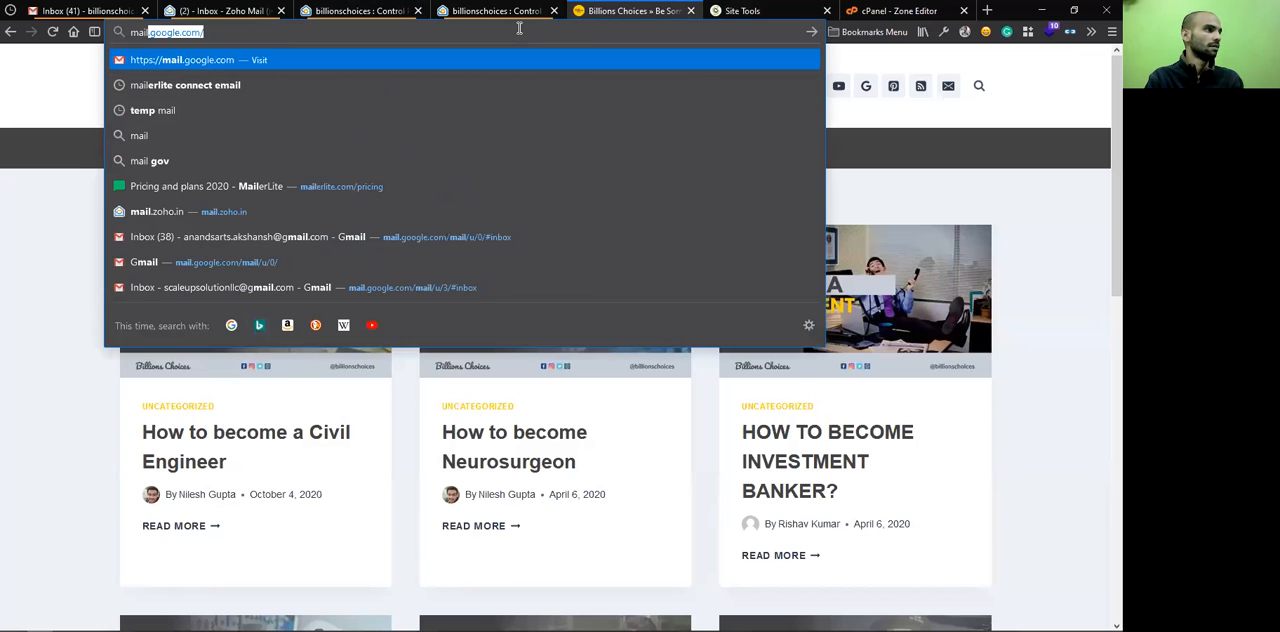
text(.zo)
key(Down)
key(Return)
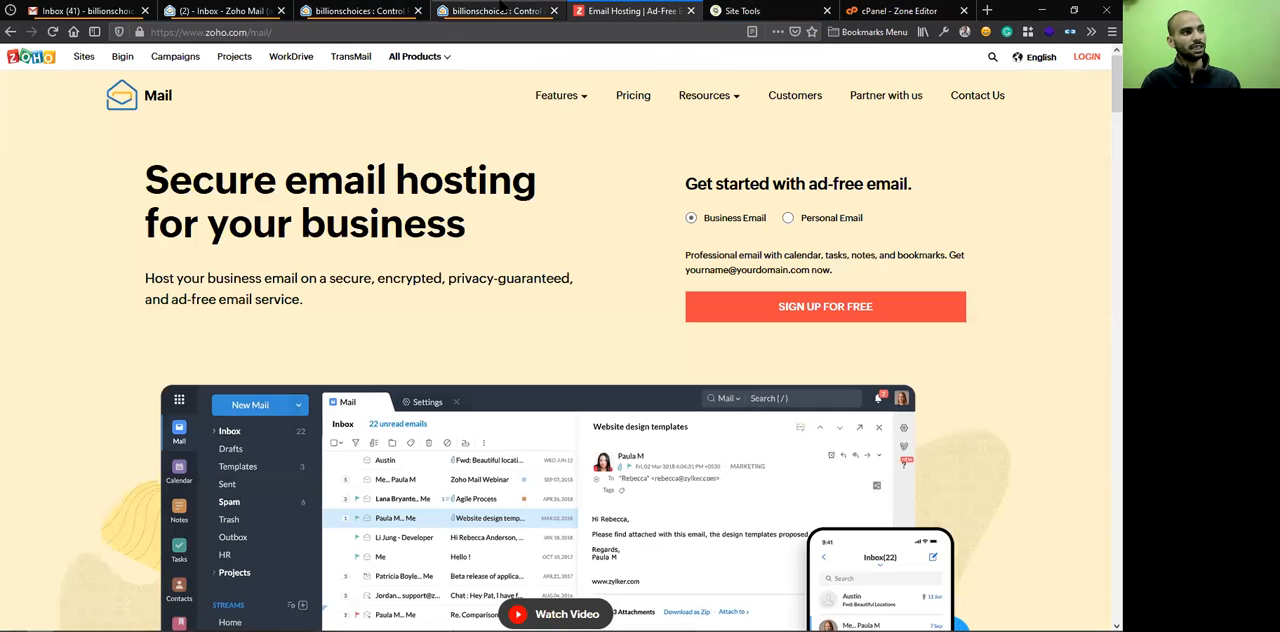
click(497, 10)
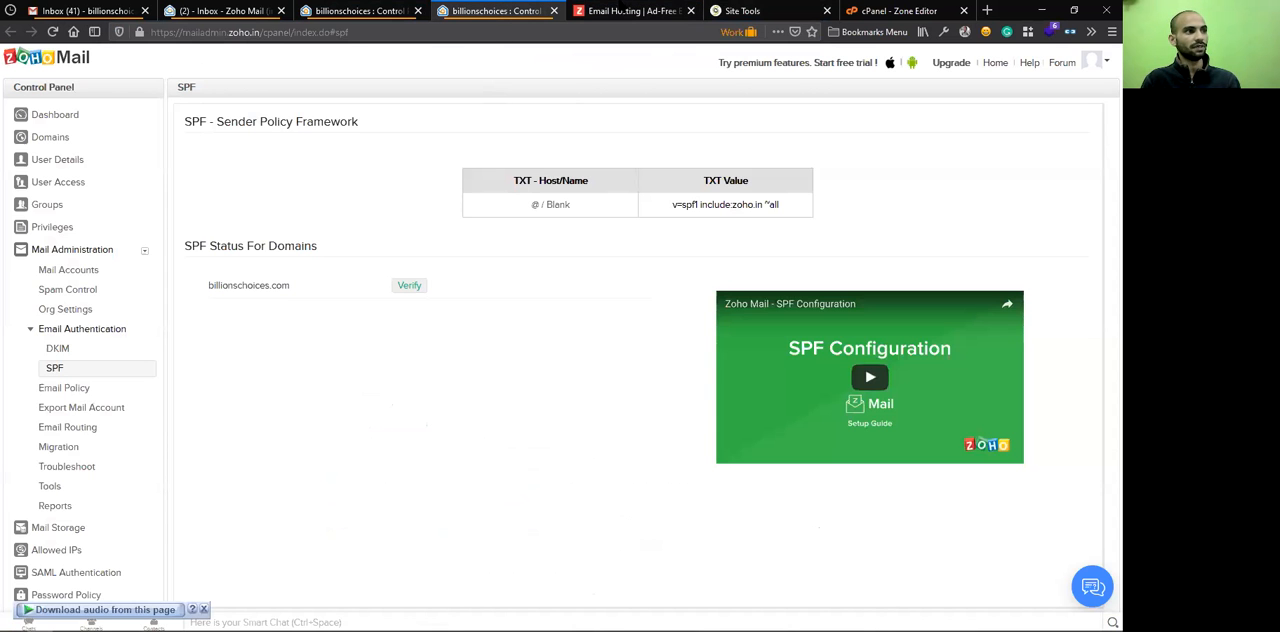
click(623, 10)
click(1089, 59)
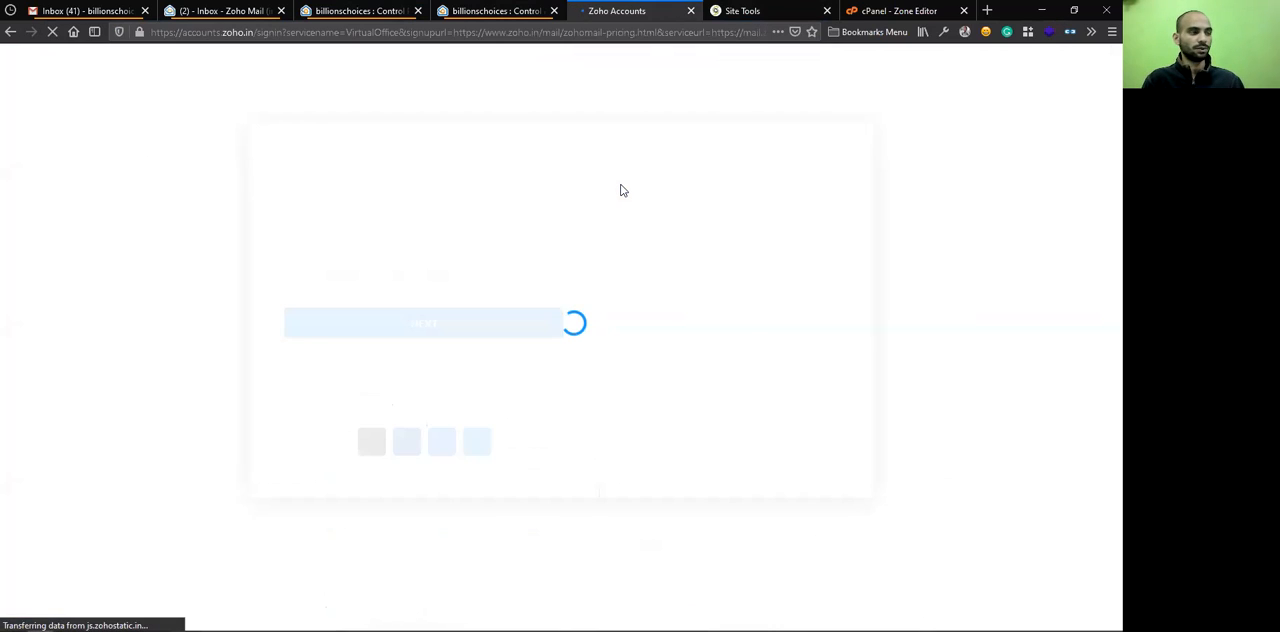
- Sign in to Zoho with the saved tdmtribe login and postpone the two-factor authentication setup
click(471, 264)
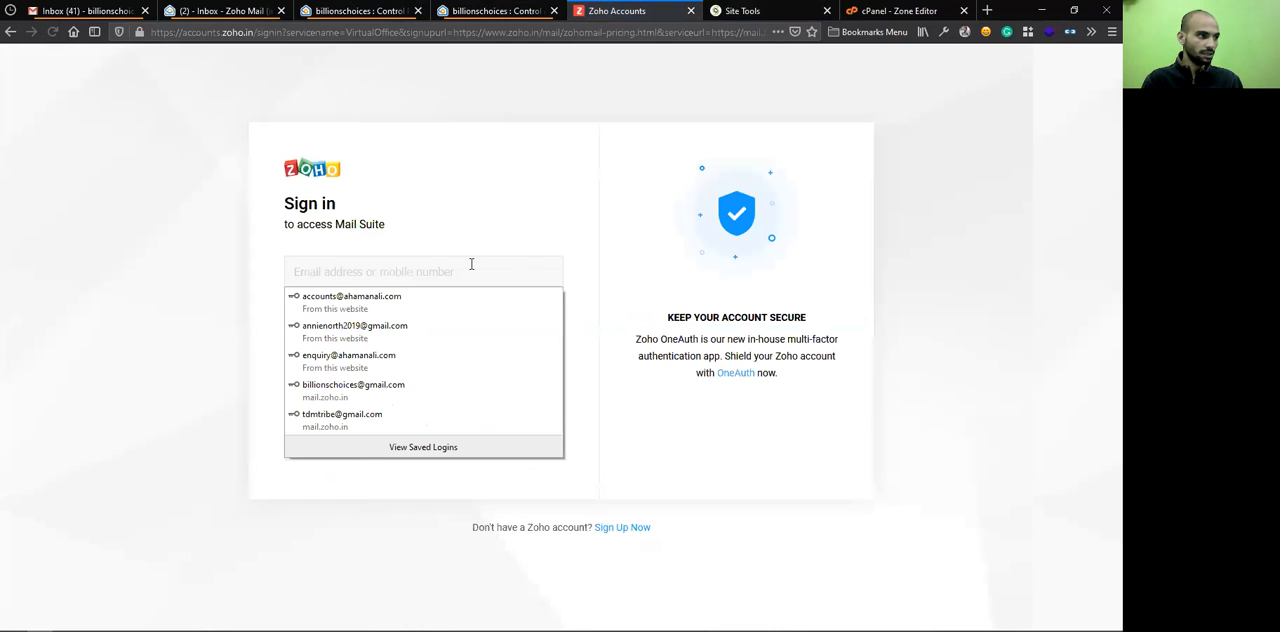
click(577, 217)
click(337, 281)
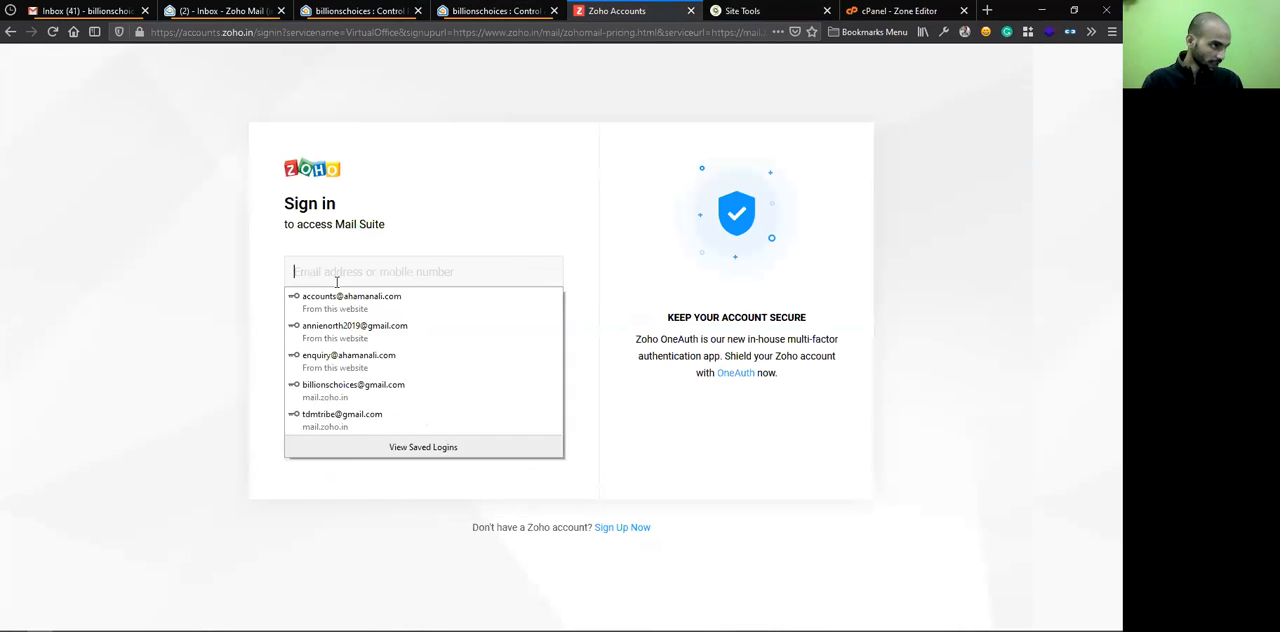
click(354, 392)
triple_click(349, 270)
key(BackSpace)
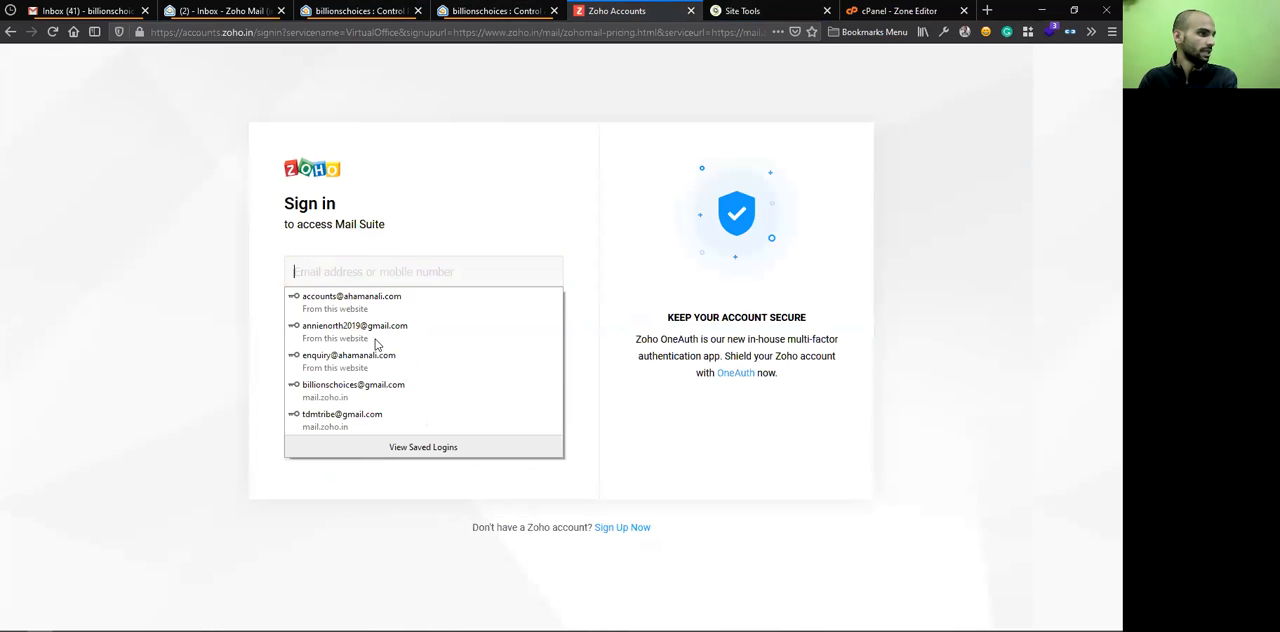
click(378, 418)
click(430, 320)
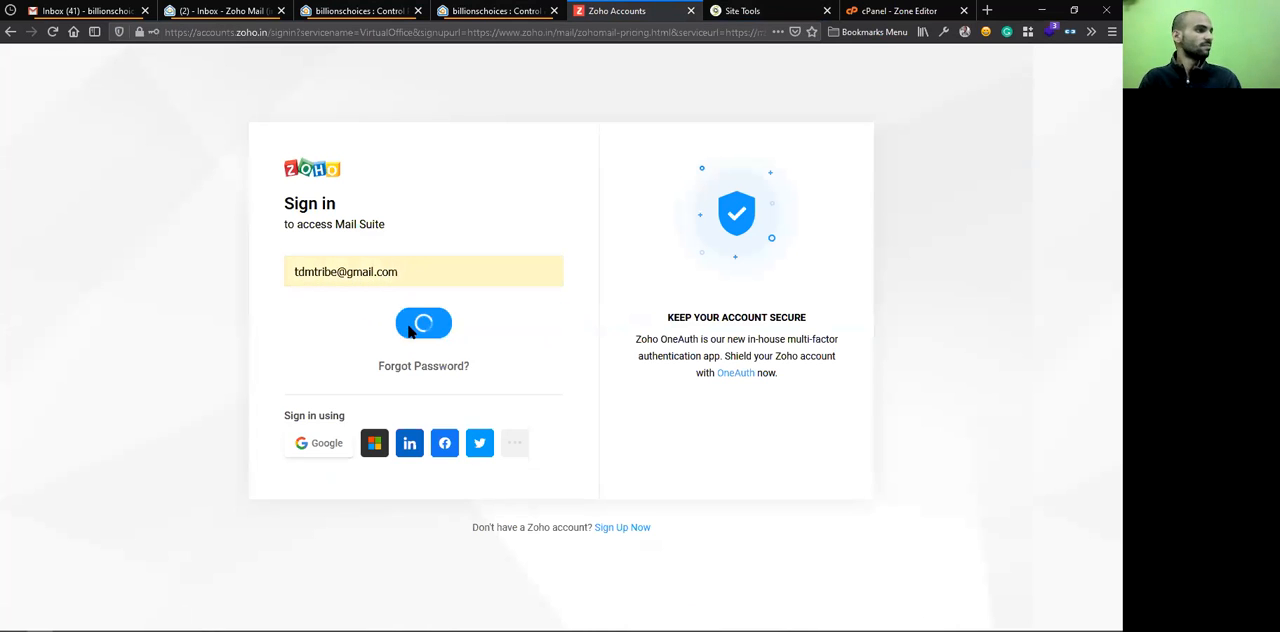
click(428, 392)
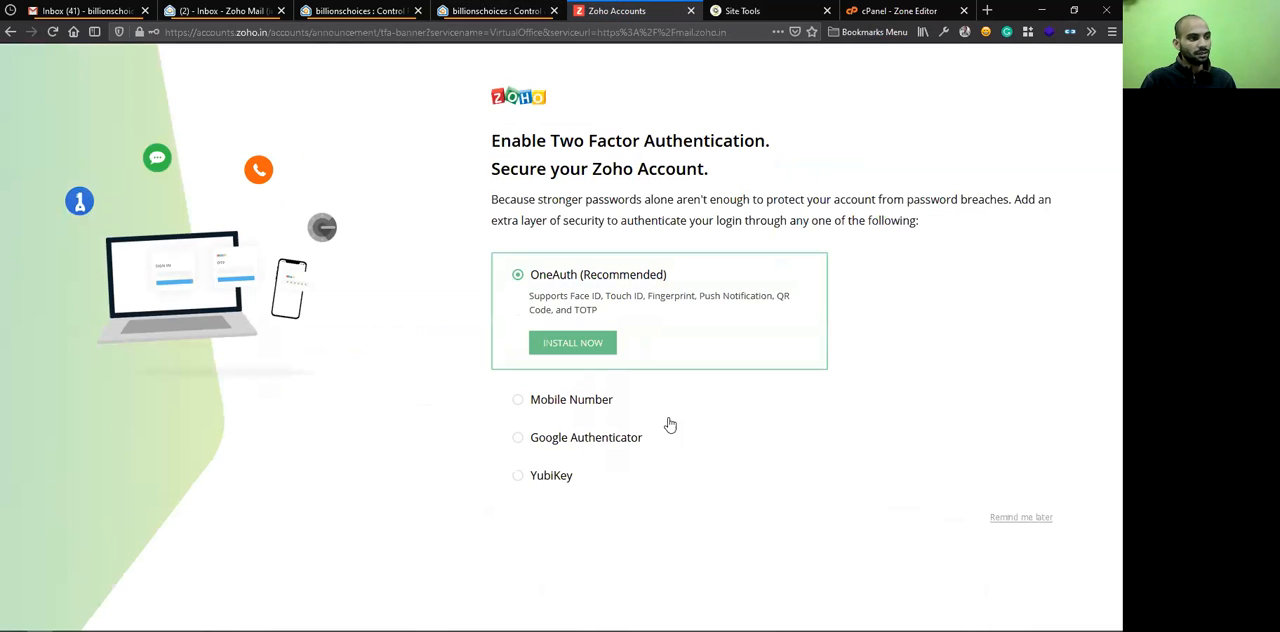
click(1025, 518)
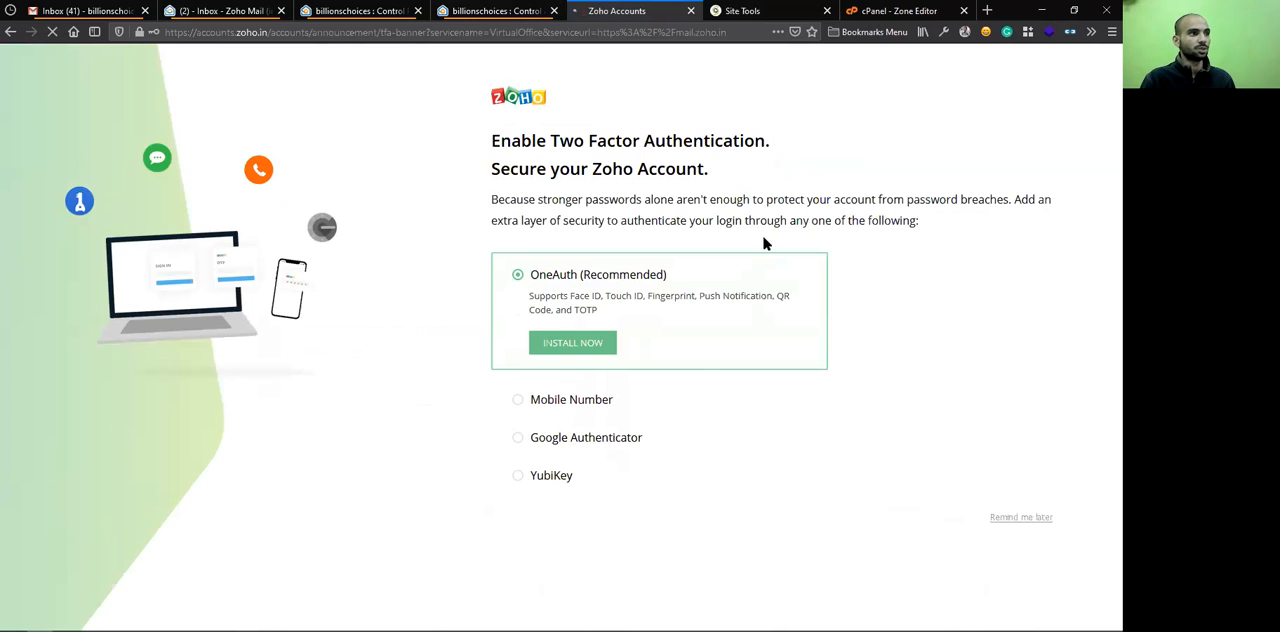
- Verify the SPF record of billionschoices.com, dismiss the message and close that SPF page's tab
click(495, 11)
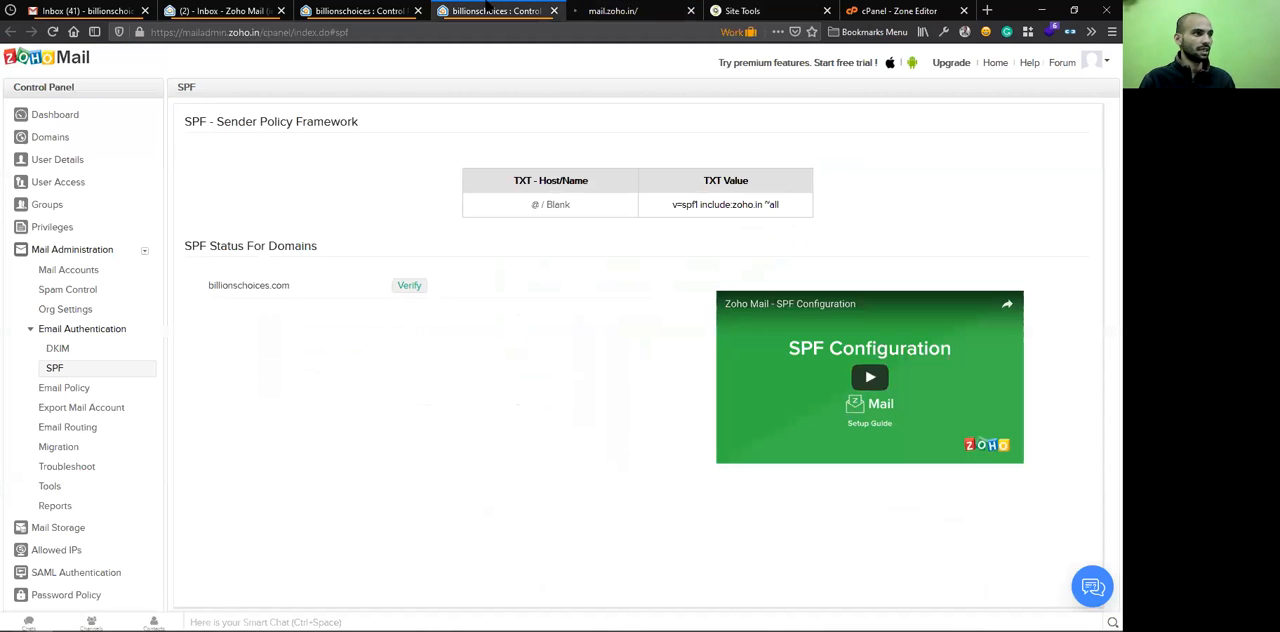
click(418, 286)
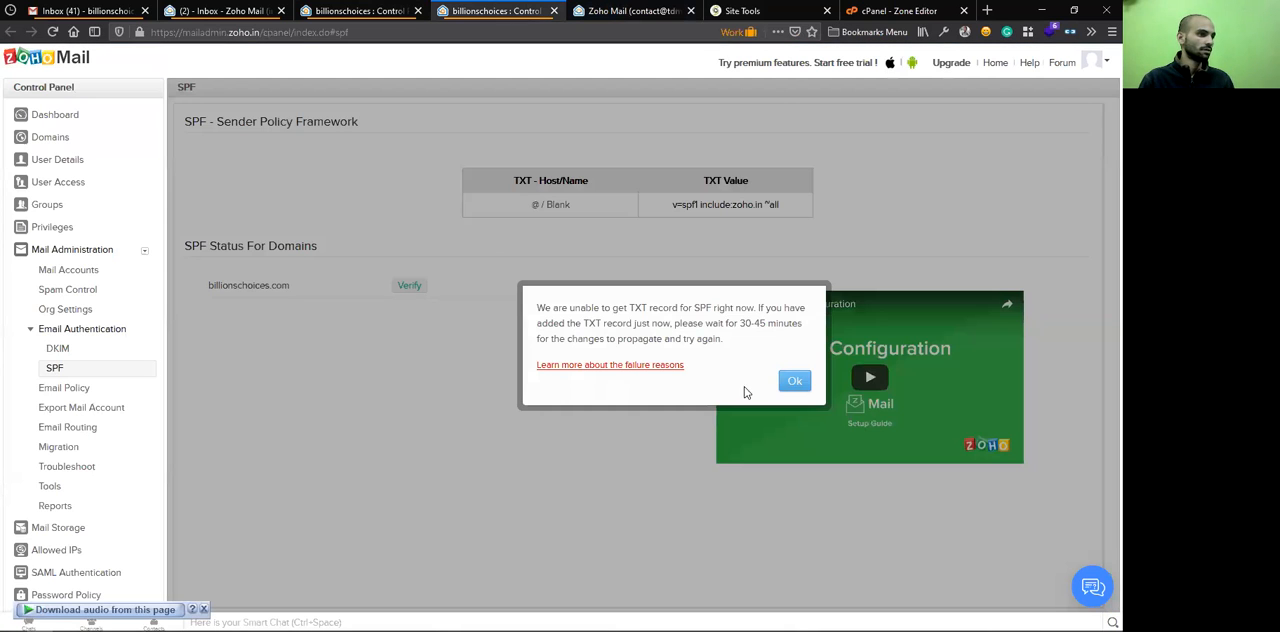
click(800, 378)
click(551, 11)
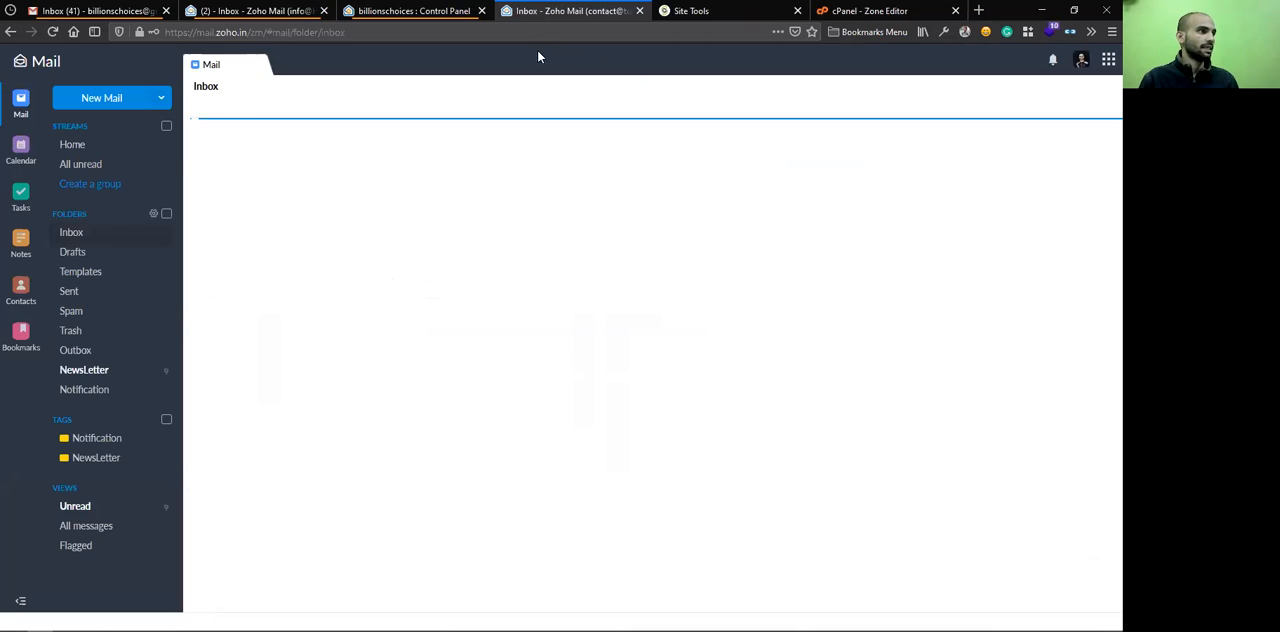
- Open the tdmtribe Control Panel from the account profile and dismiss the Configure SPF notice
click(1080, 62)
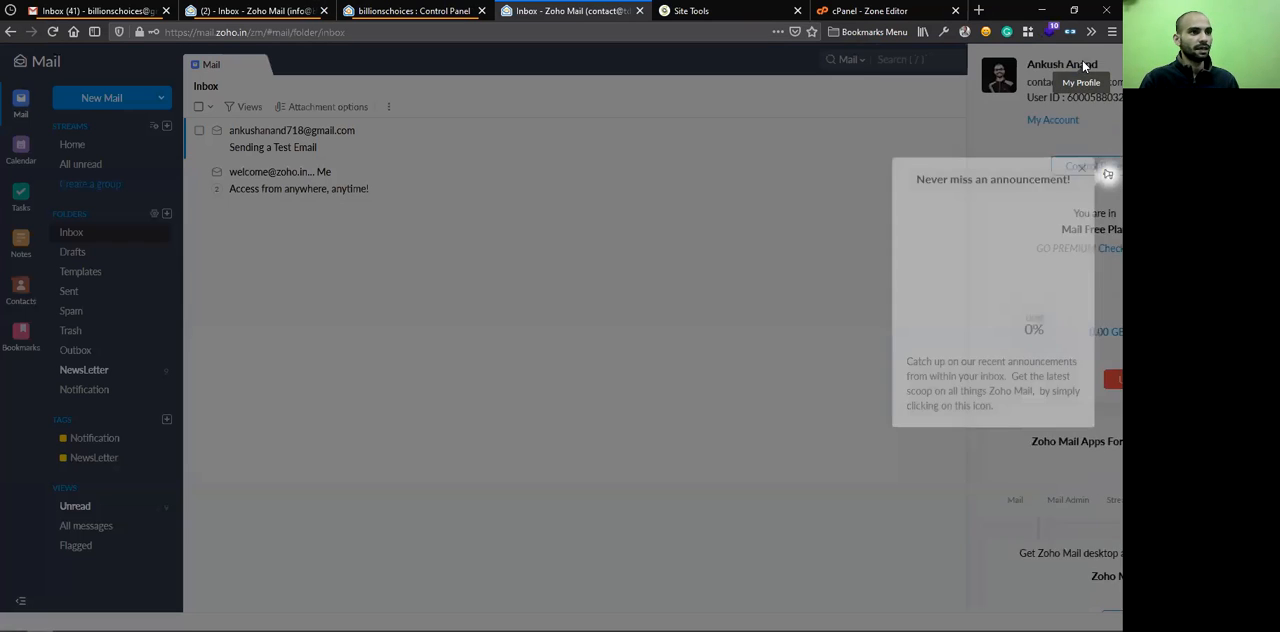
click(1072, 168)
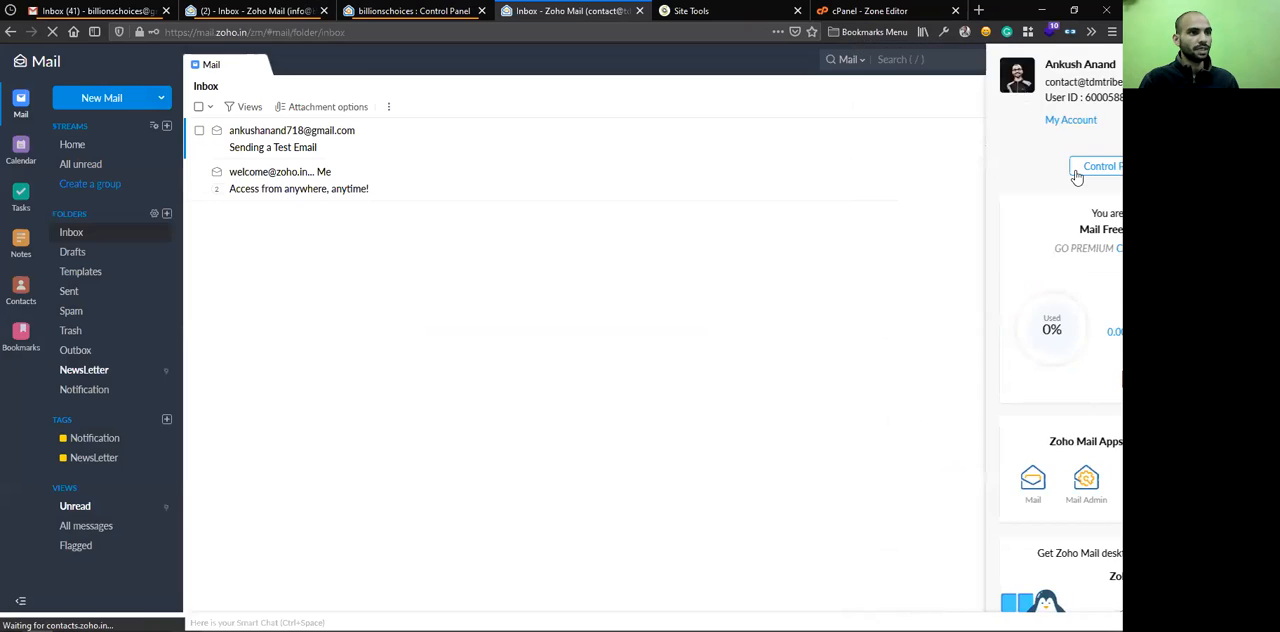
click(1081, 62)
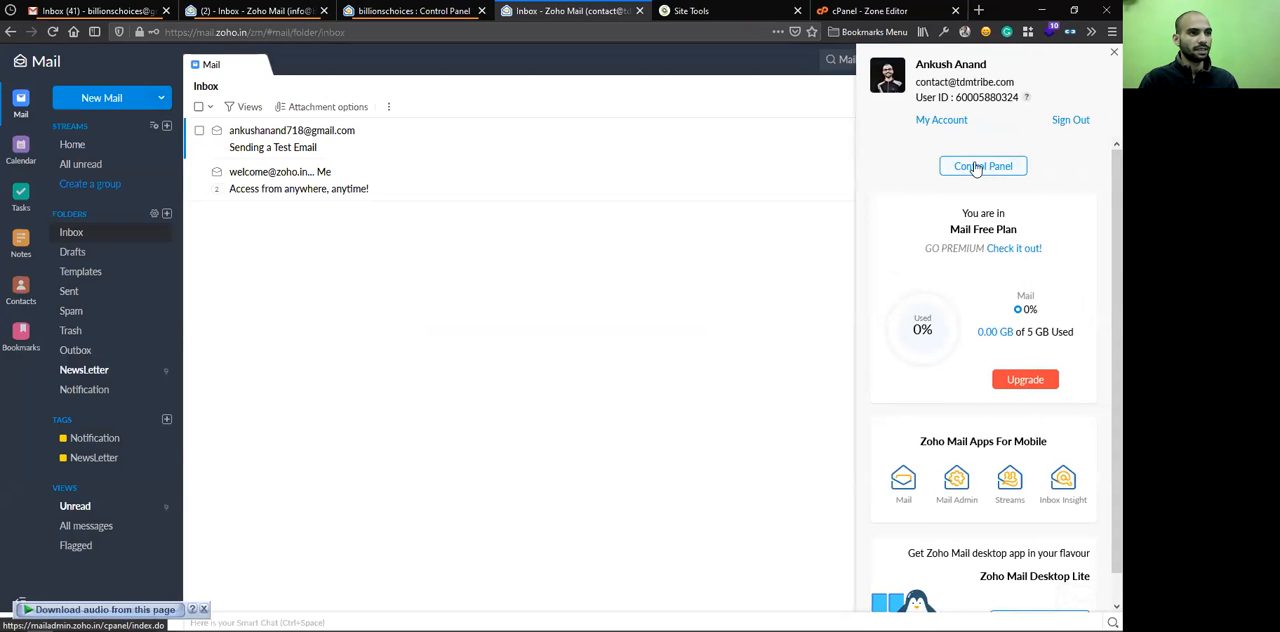
click(976, 168)
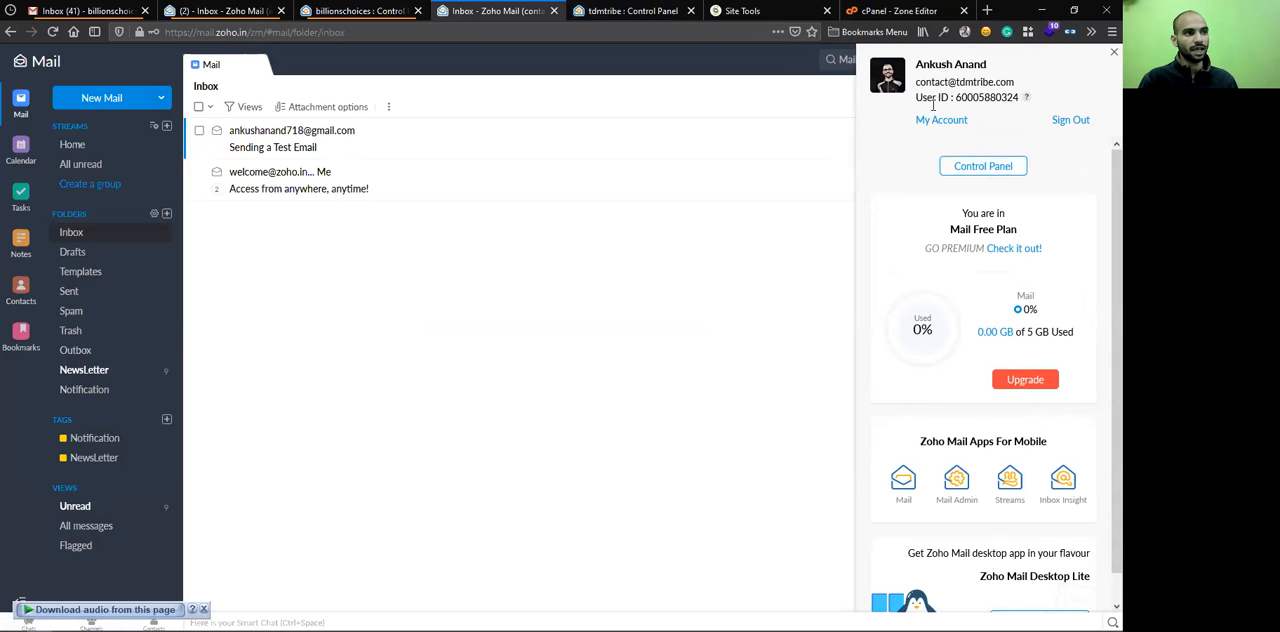
click(614, 12)
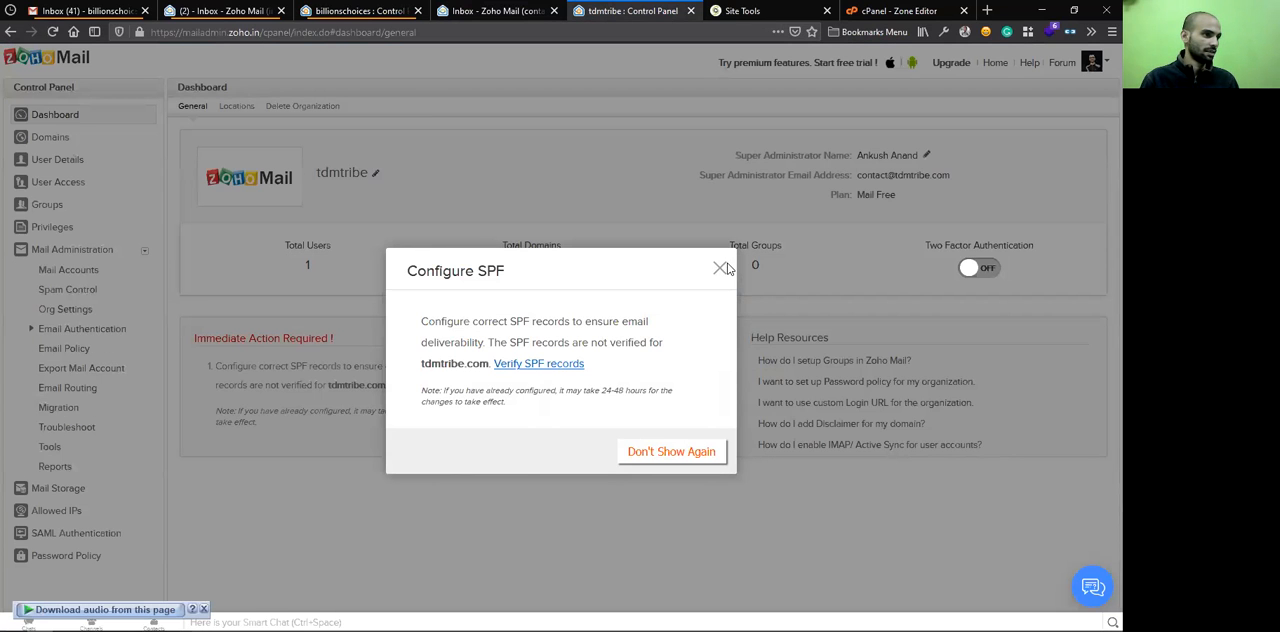
click(719, 270)
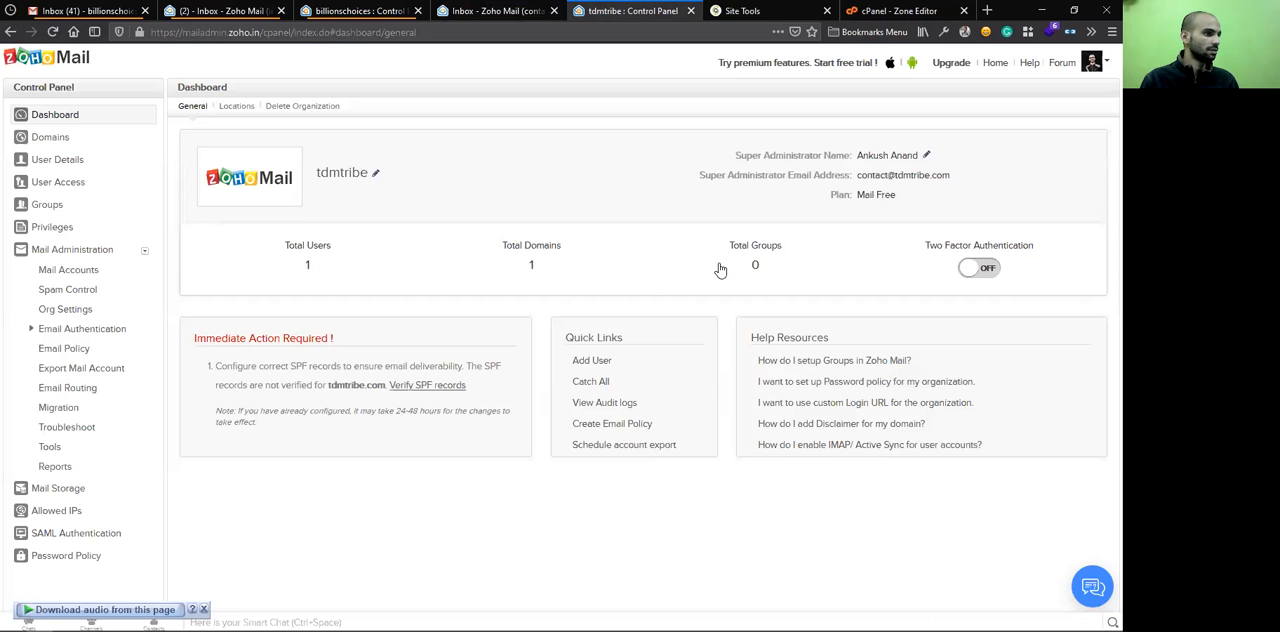
- Open the Domains page for tdmtribe.com and recheck the domain's SPF record
click(73, 137)
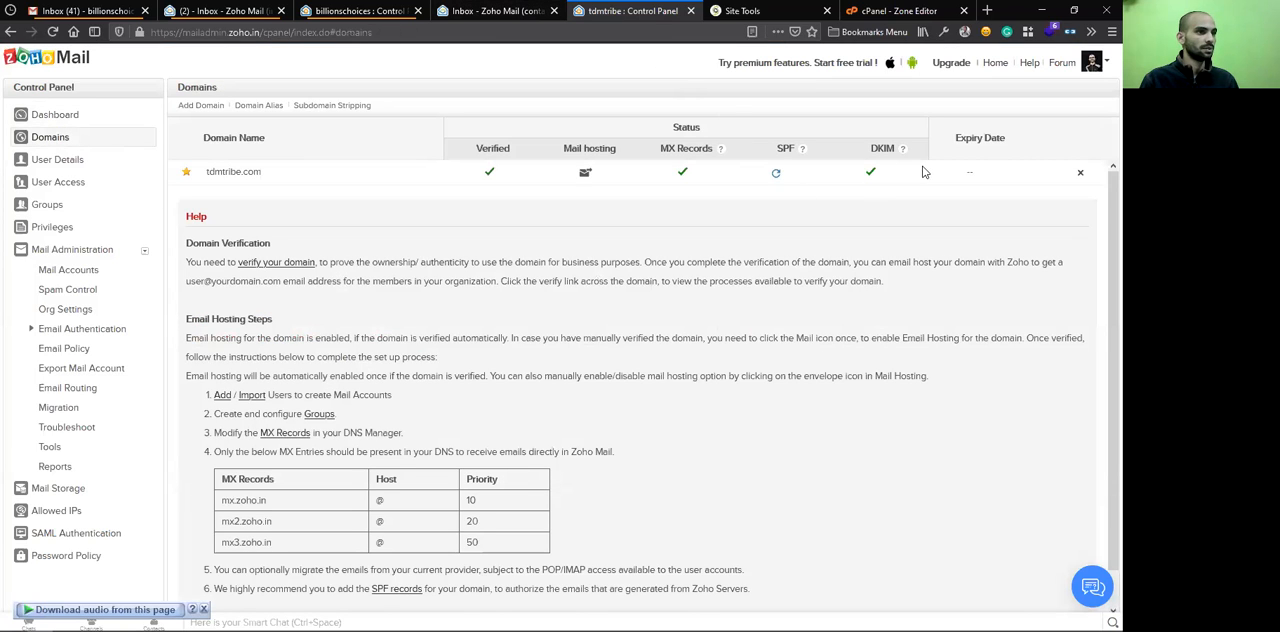
click(779, 175)
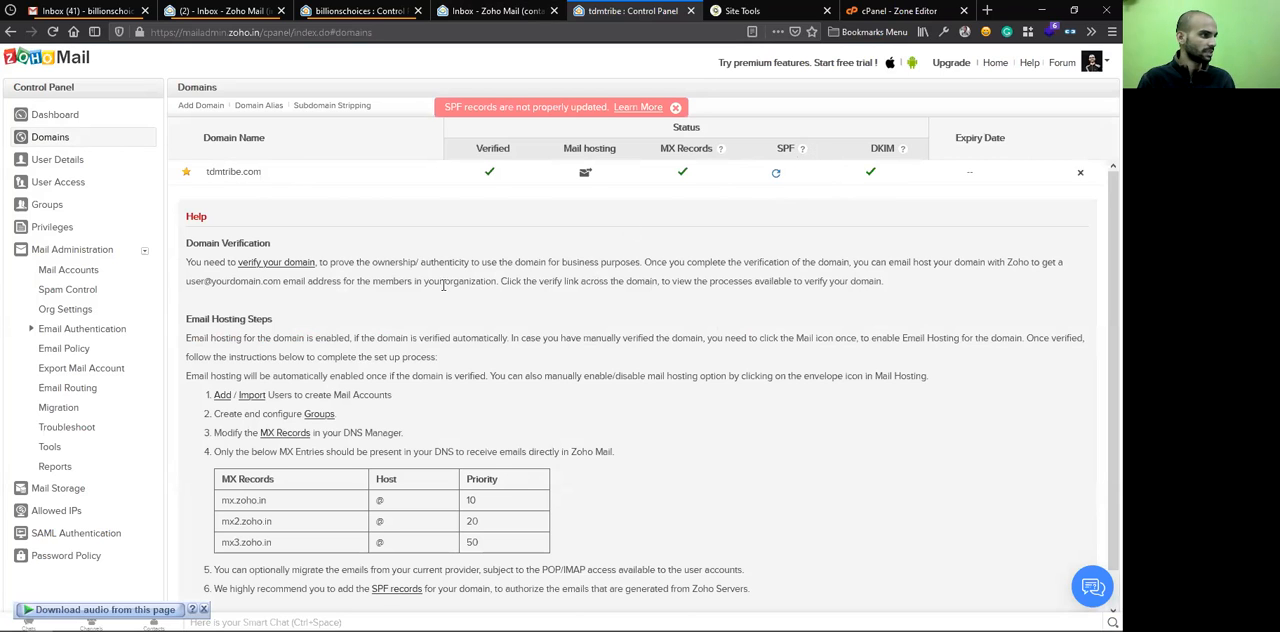
click(802, 149)
click(725, 11)
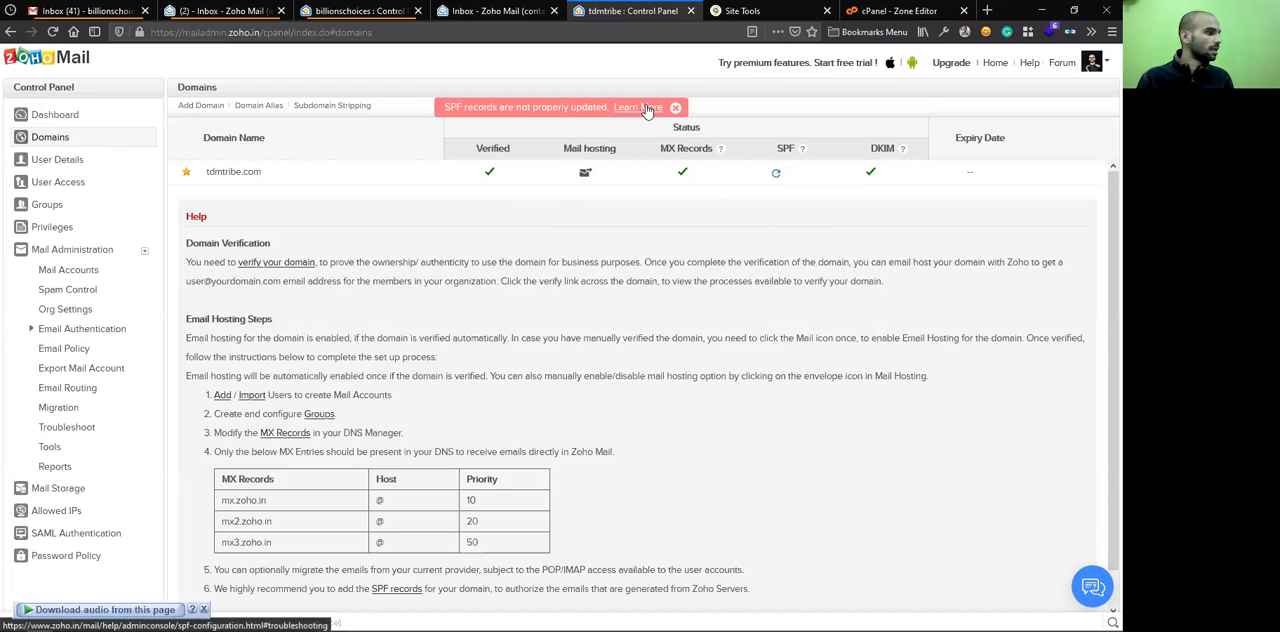
- Open the SPF records help from the Domains page and read how to configure SPF for Zoho Mail
scroll(403, 457, down, 1)
click(402, 558)
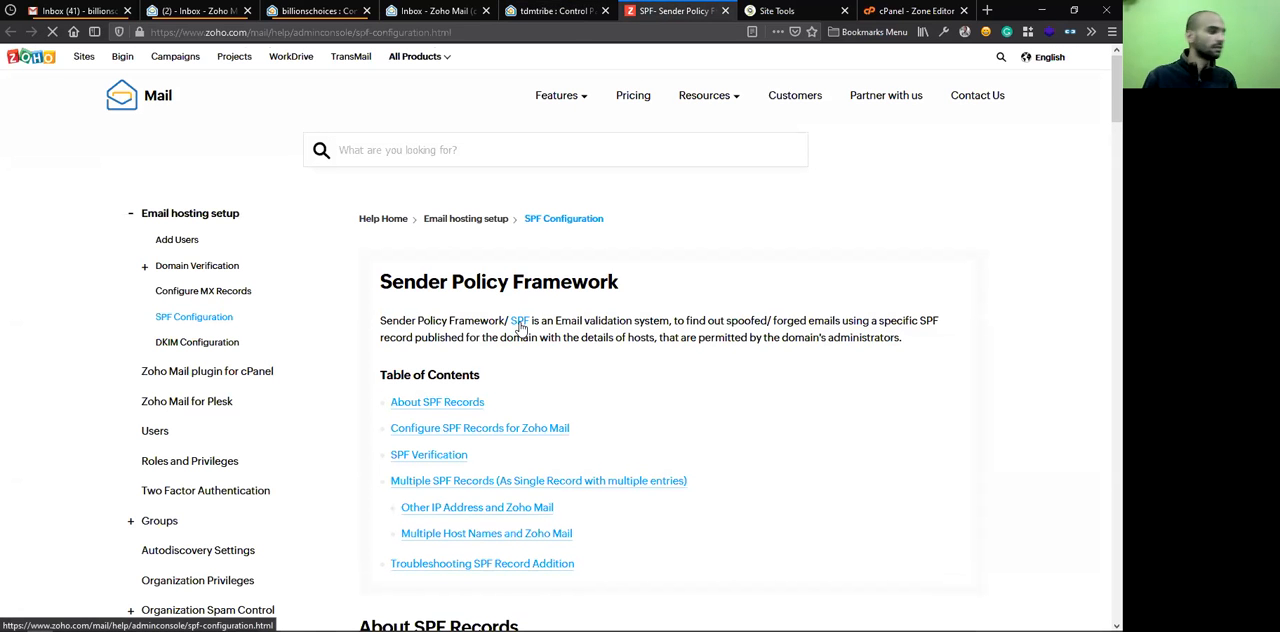
scroll(530, 328, down, 4)
scroll(545, 346, down, 3)
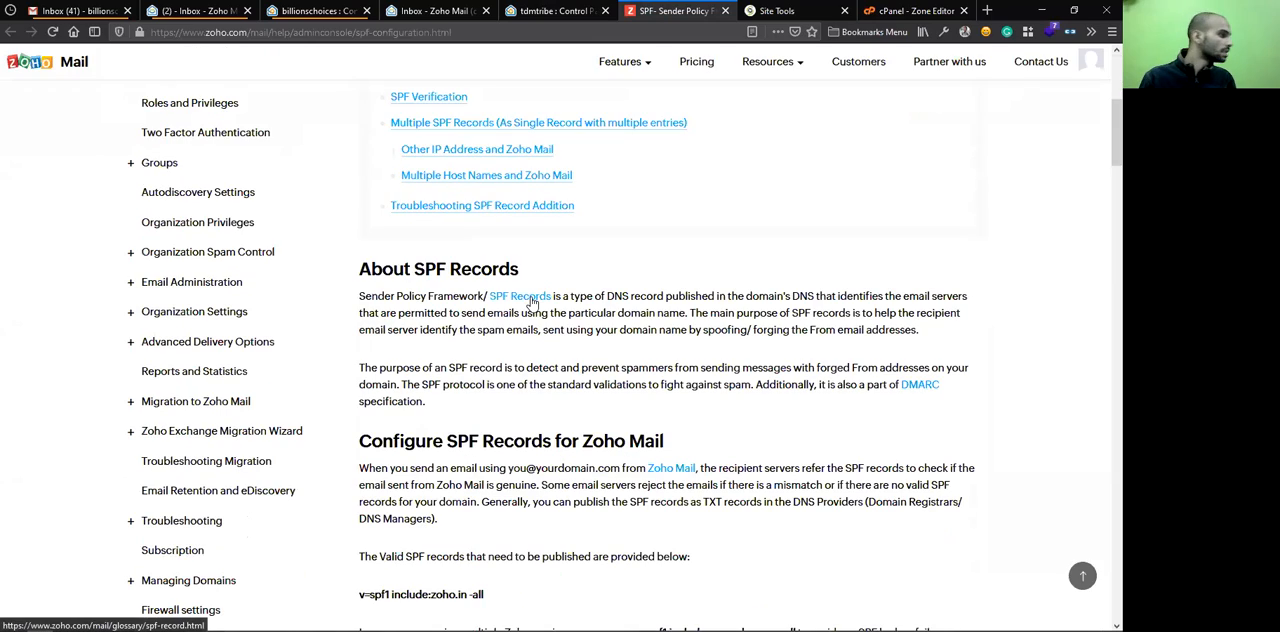
scroll(533, 304, down, 4)
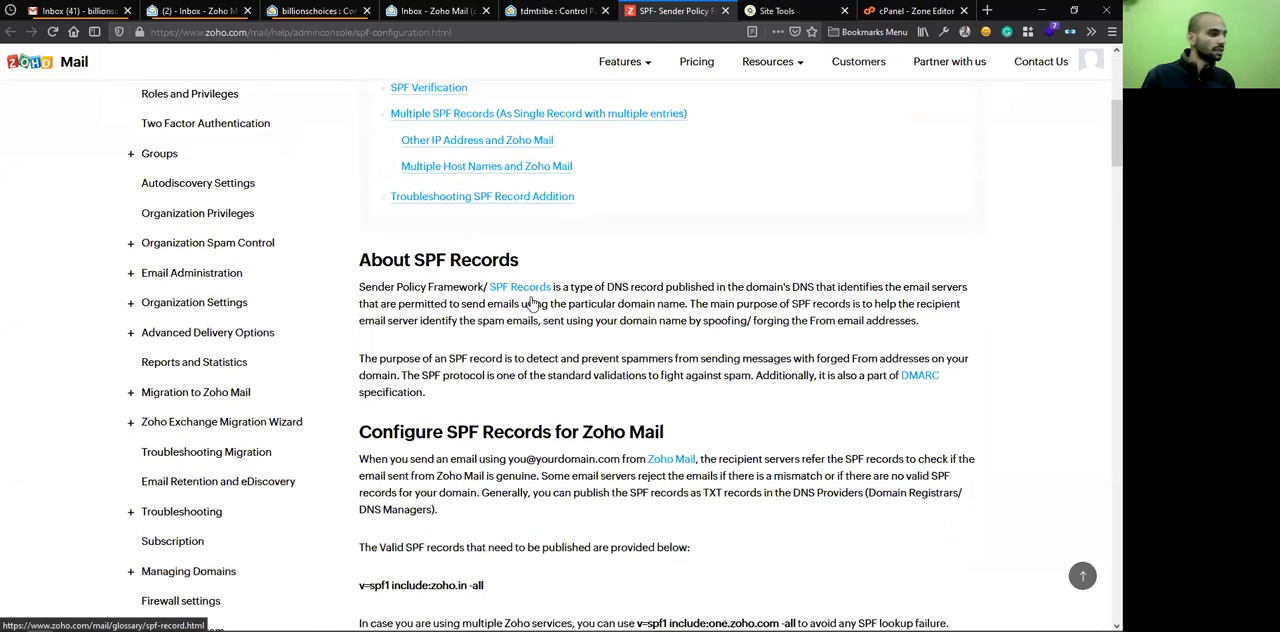
- Compare the Domains pages of tdmtribe.com and billionschoices.com alongside the SPF help article
click(466, 9)
click(440, 9)
click(548, 9)
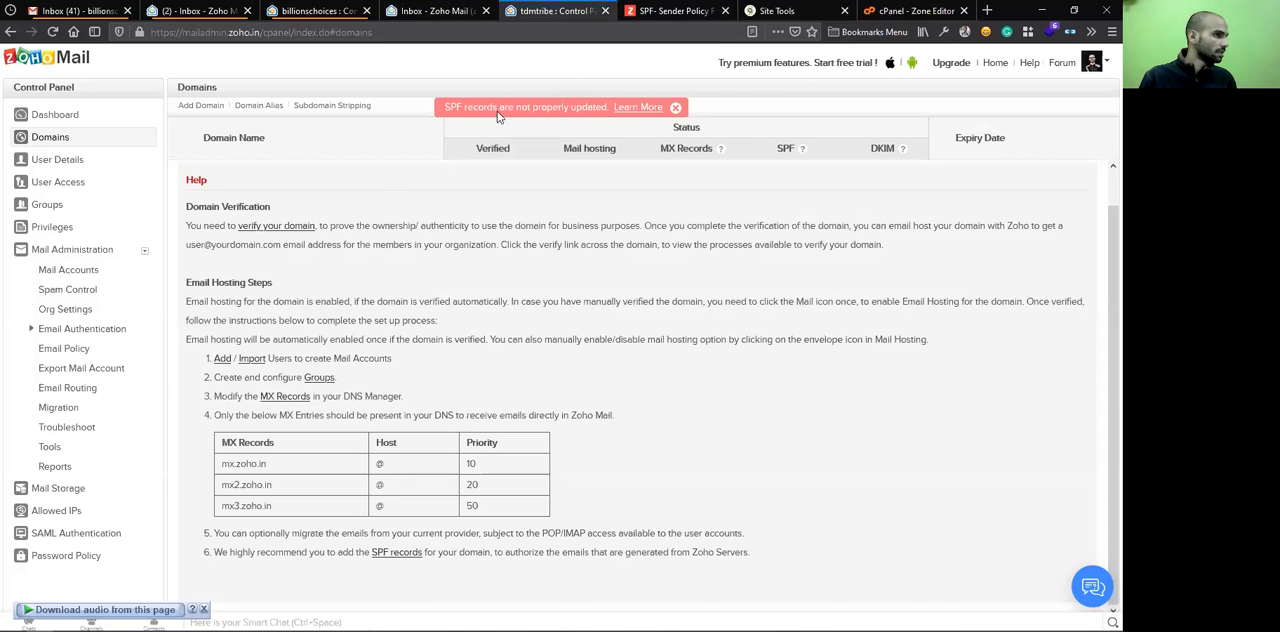
click(640, 9)
click(352, 9)
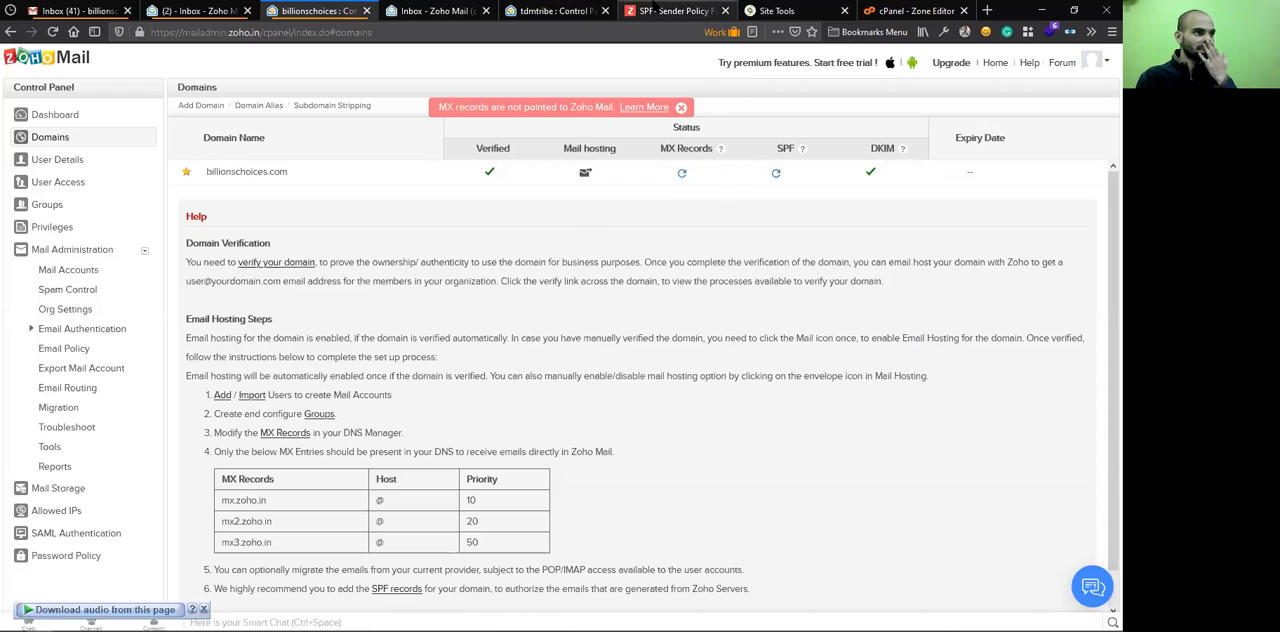
click(658, 9)
click(605, 10)
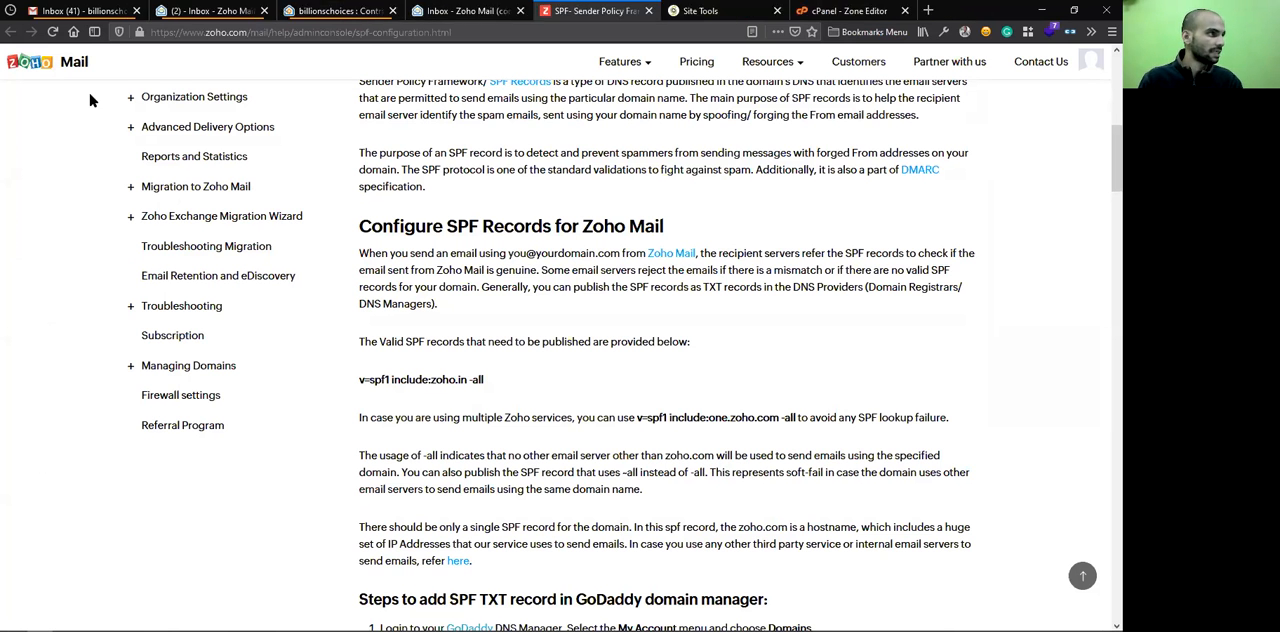
- Restore the closed tdmtribe Control Panel tab and return to its Domains page
right_click(614, 8)
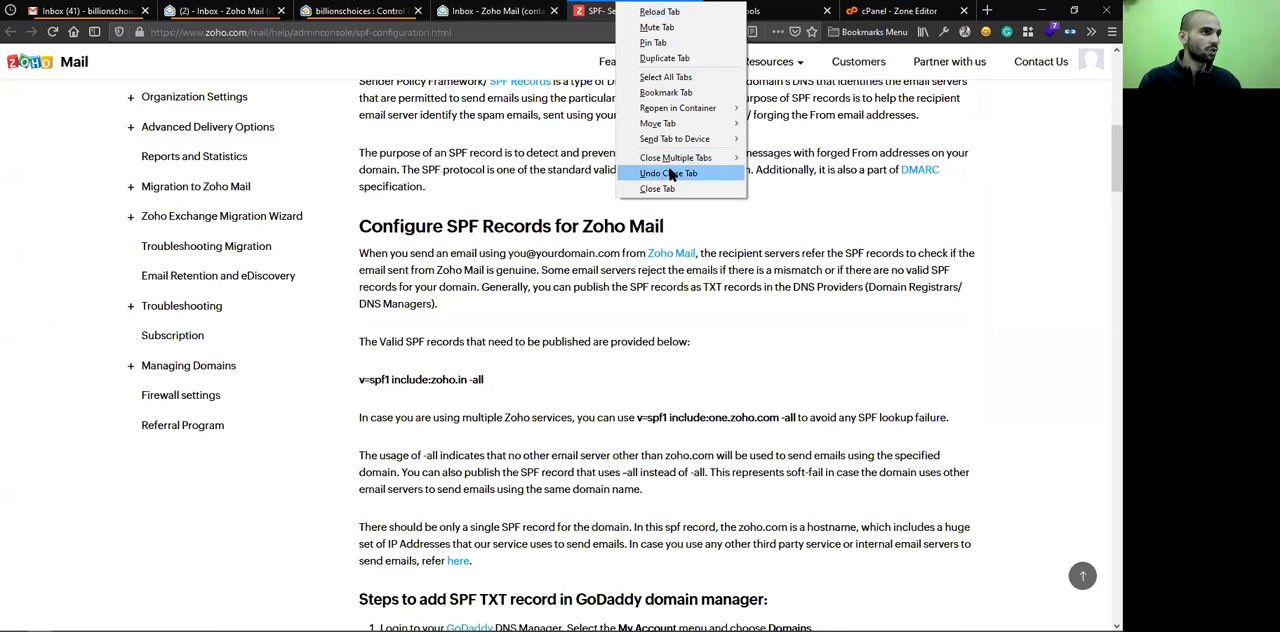
click(668, 173)
click(432, 11)
click(540, 10)
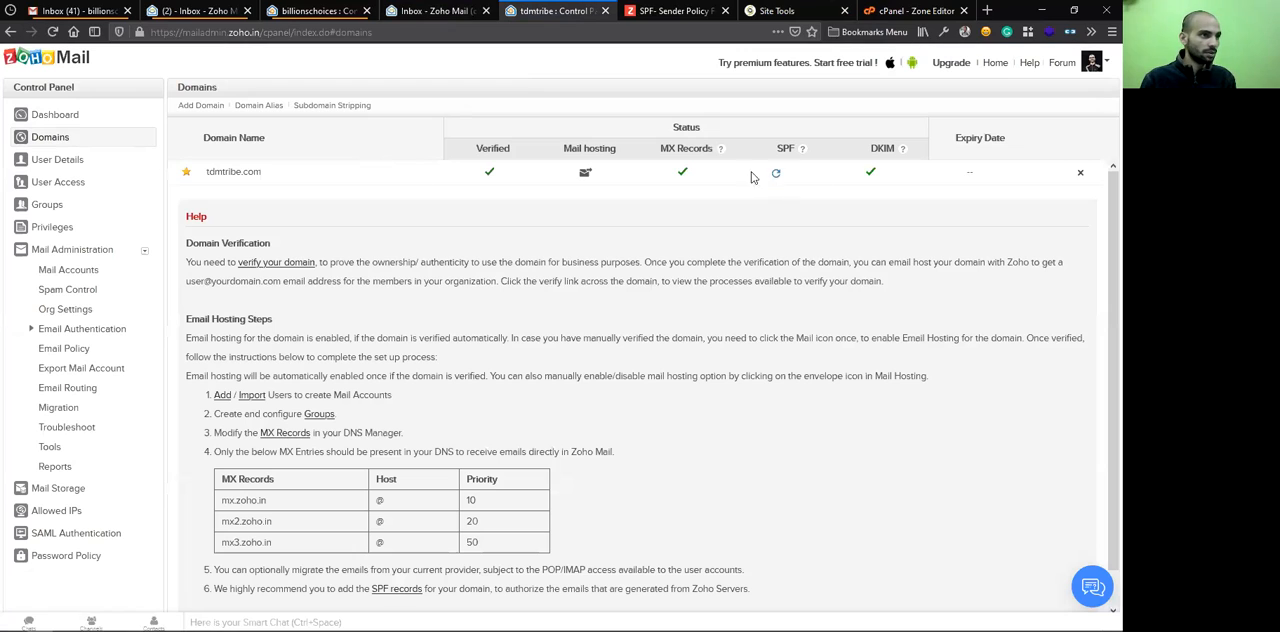
- View the Spam Control and User Details pages for tdmtribe, then return to Domains
click(84, 289)
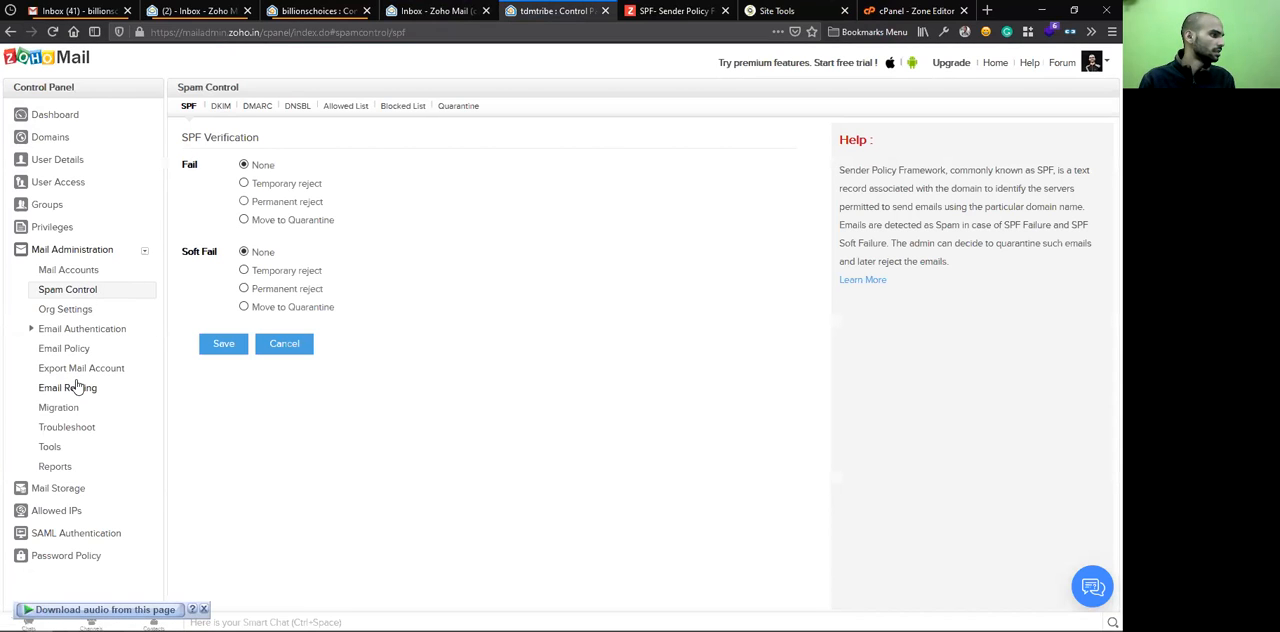
click(60, 163)
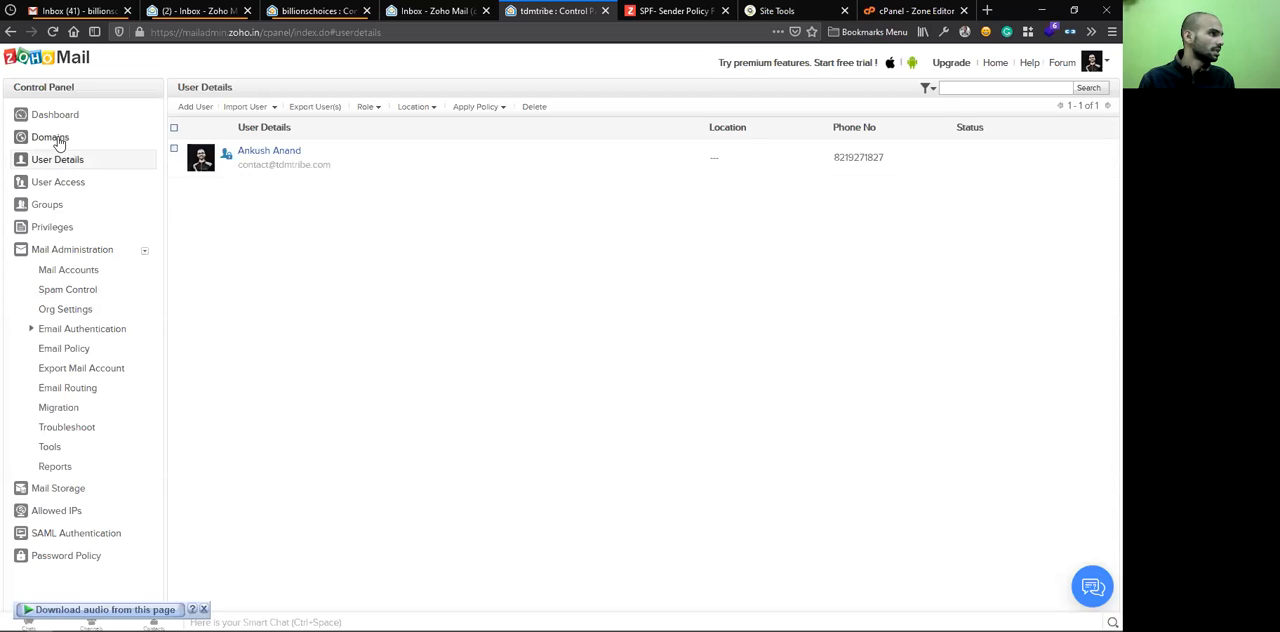
click(57, 141)
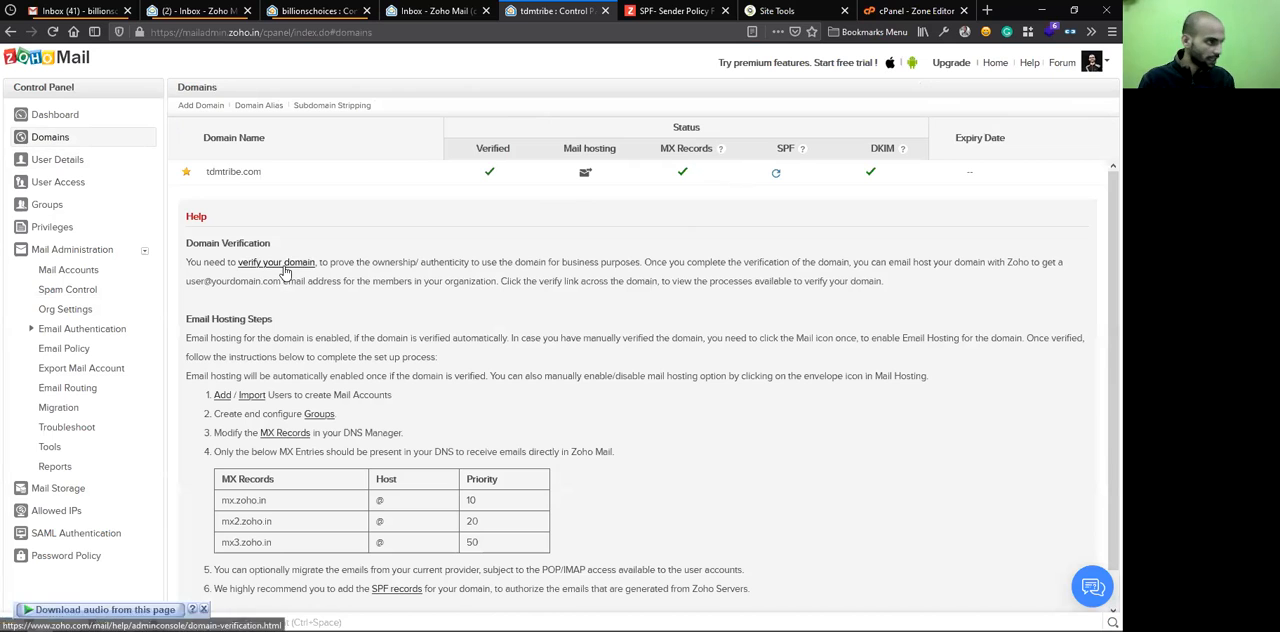
- Open the SPF records help article from the tdmtribe.com Domains page and read the Zoho Mail configuration section
scroll(285, 275, down, 2)
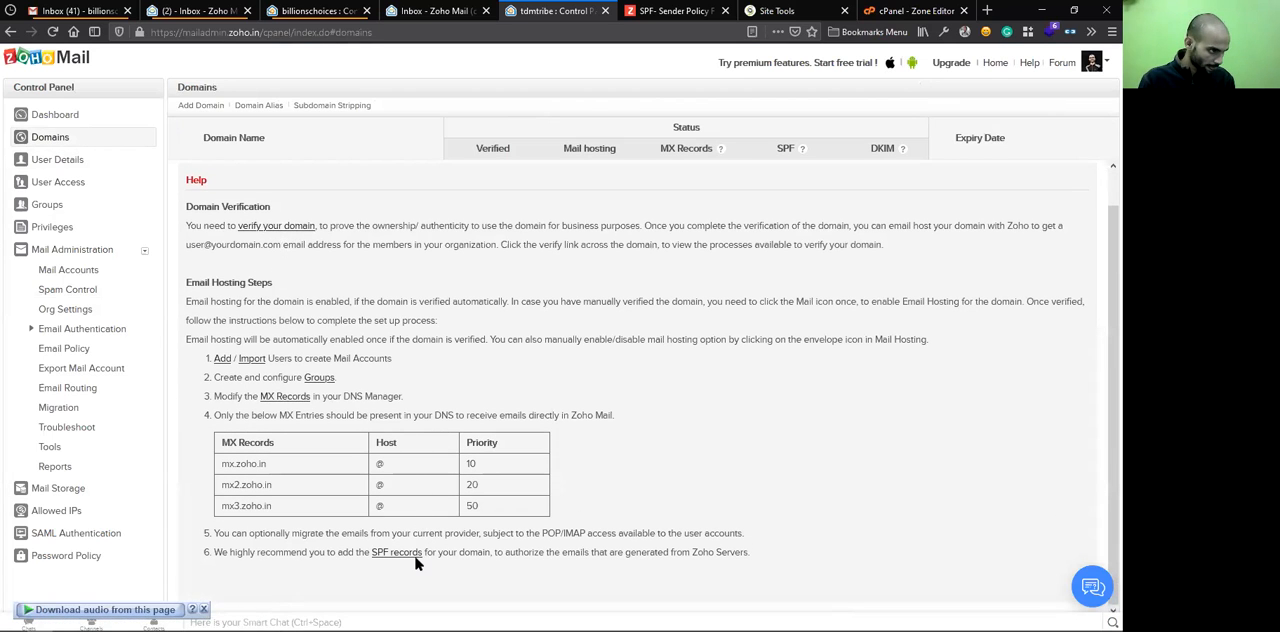
click(408, 559)
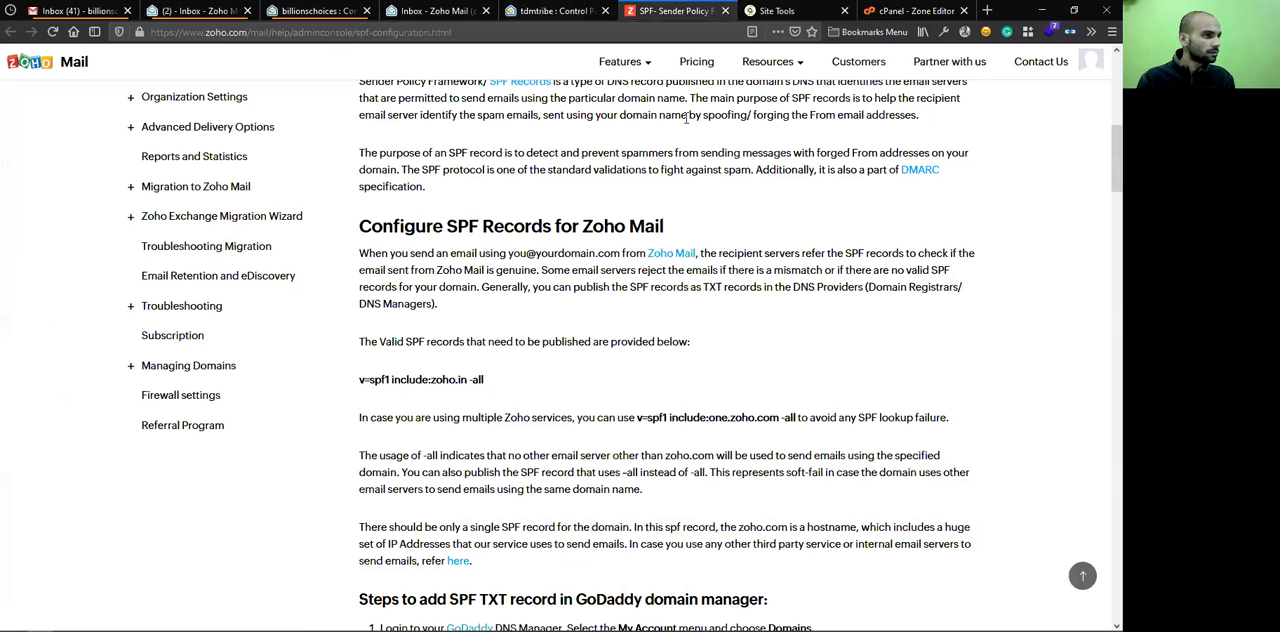
scroll(663, 263, up, 1)
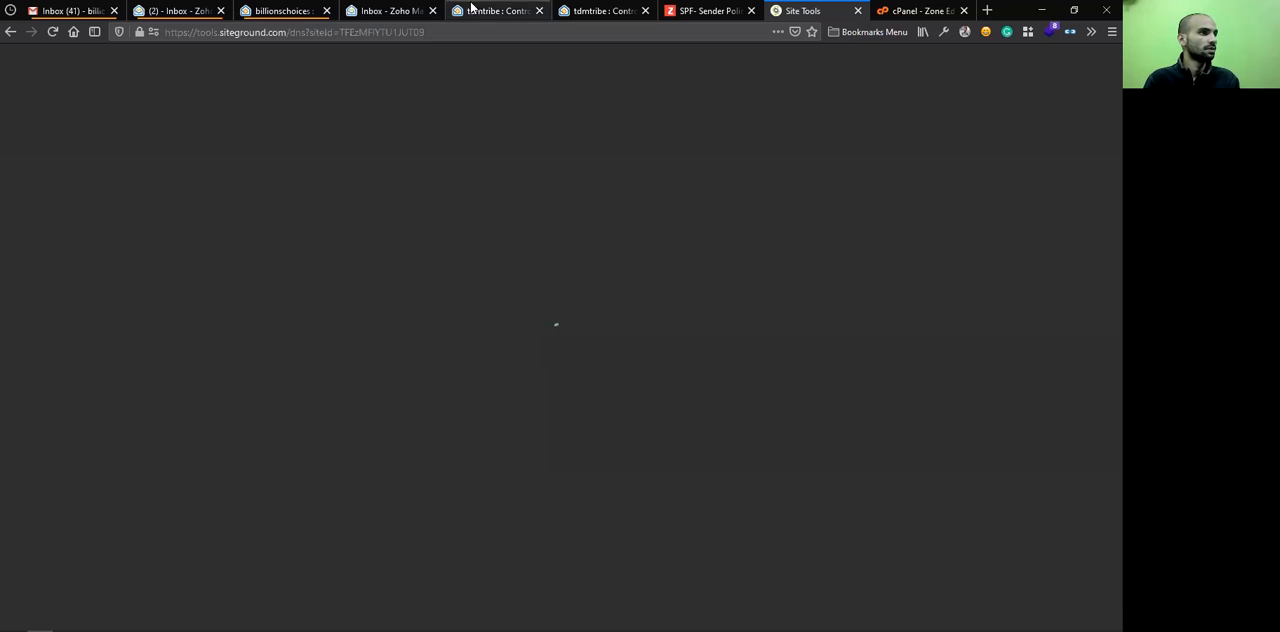
- Open the SPF page under Email Authentication for tdmtribe.com and copy the TXT value v=spf1 include:zoho.in ~all
click(492, 10)
click(397, 6)
click(454, 7)
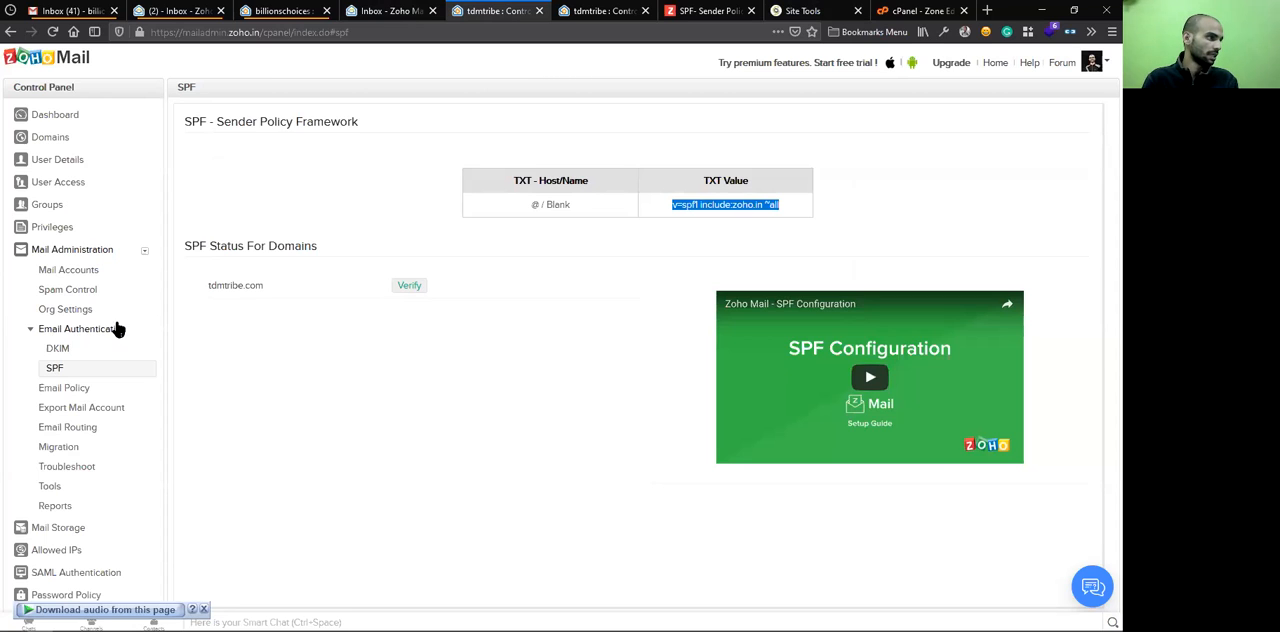
click(76, 370)
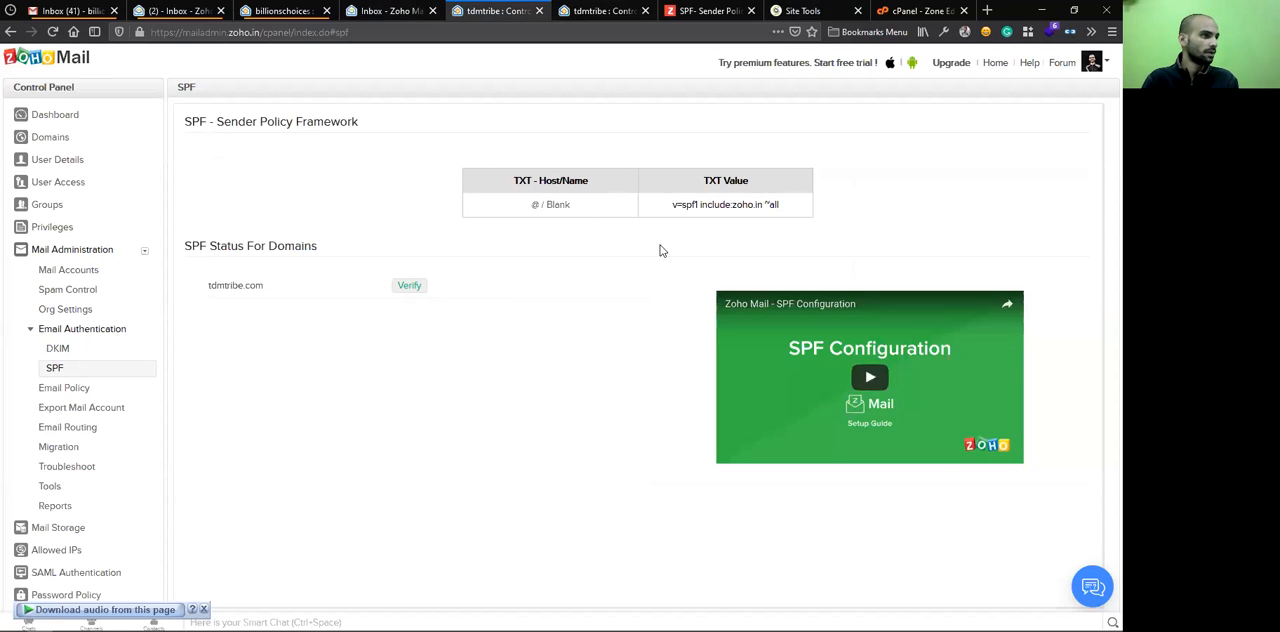
drag(673, 204, 784, 200)
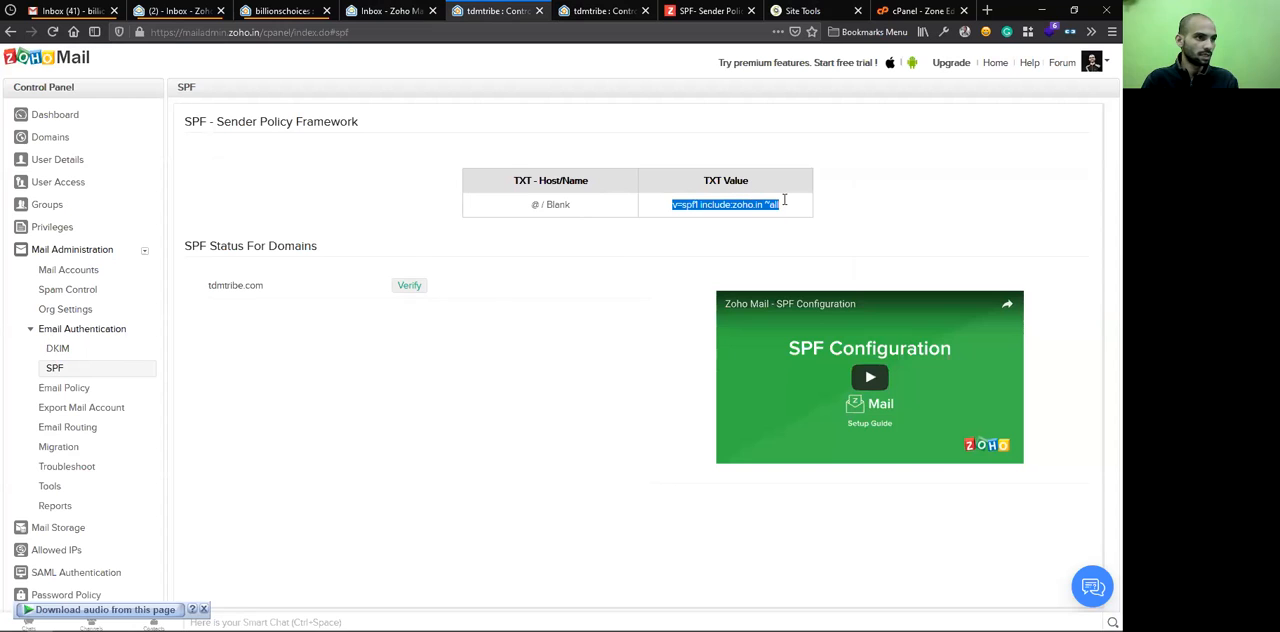
right_click(698, 200)
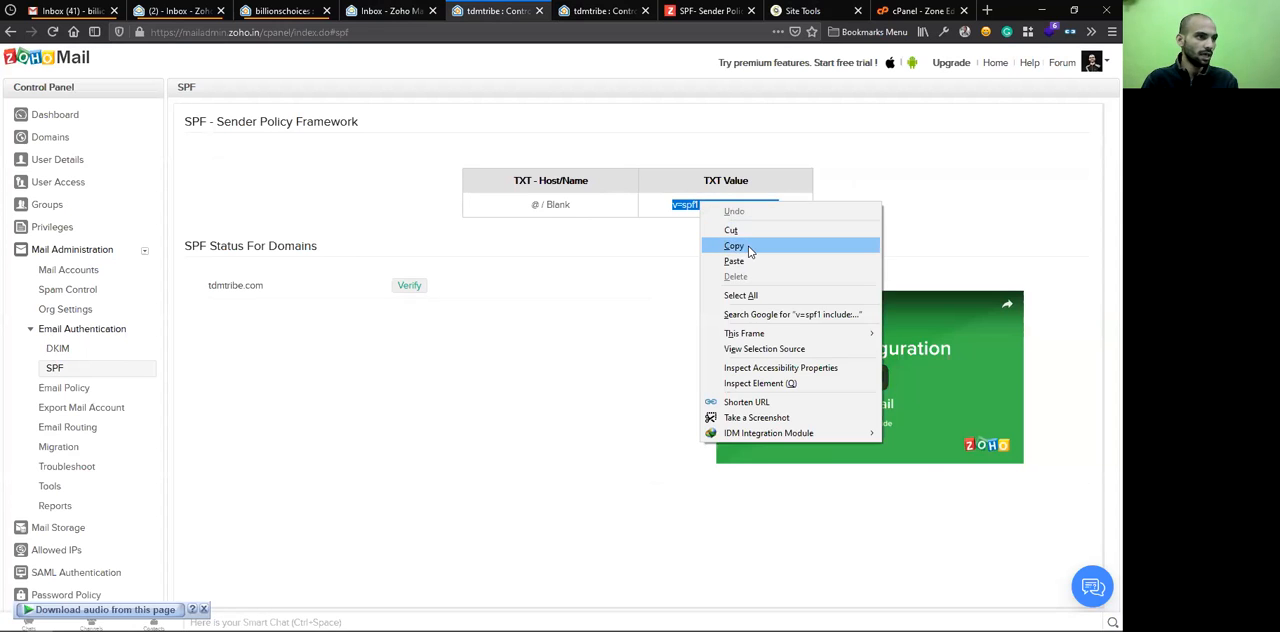
click(729, 248)
drag(266, 287, 205, 292)
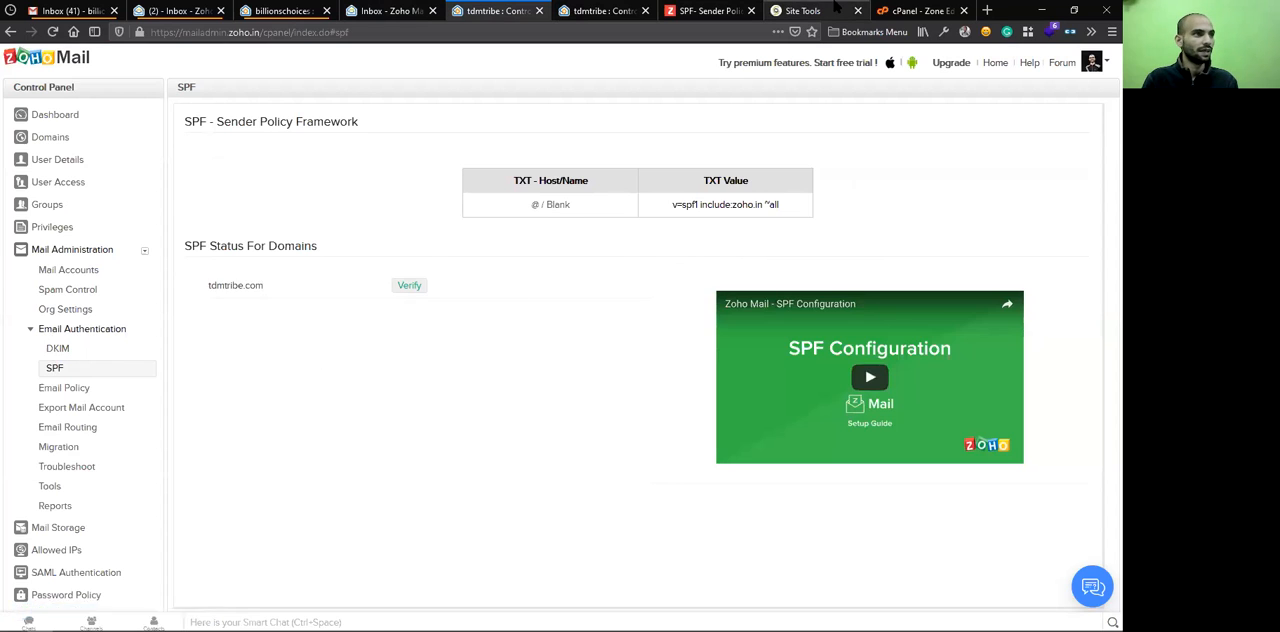
- In SiteGround's DNS Zone Editor, create a root-domain TXT record for tdmtribe.com with value v=spf1 include:zoho.in ~all, then review the DNS records
click(803, 10)
scroll(425, 383, down, 3)
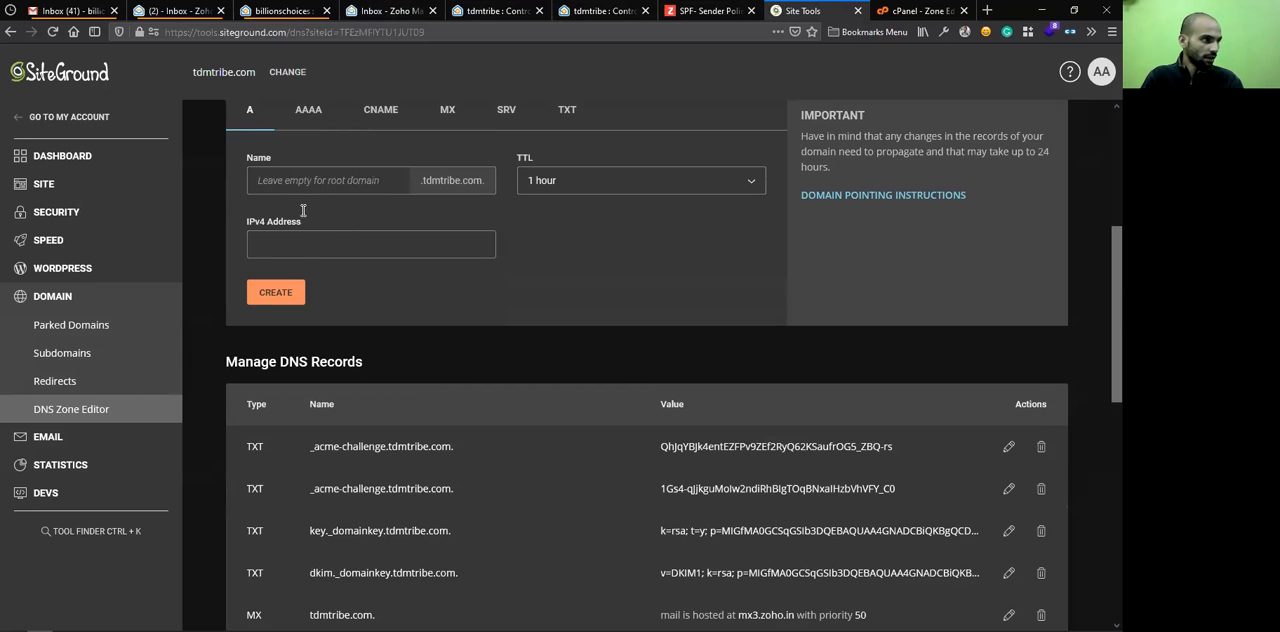
scroll(451, 206, up, 2)
click(566, 275)
key(ctrl+v)
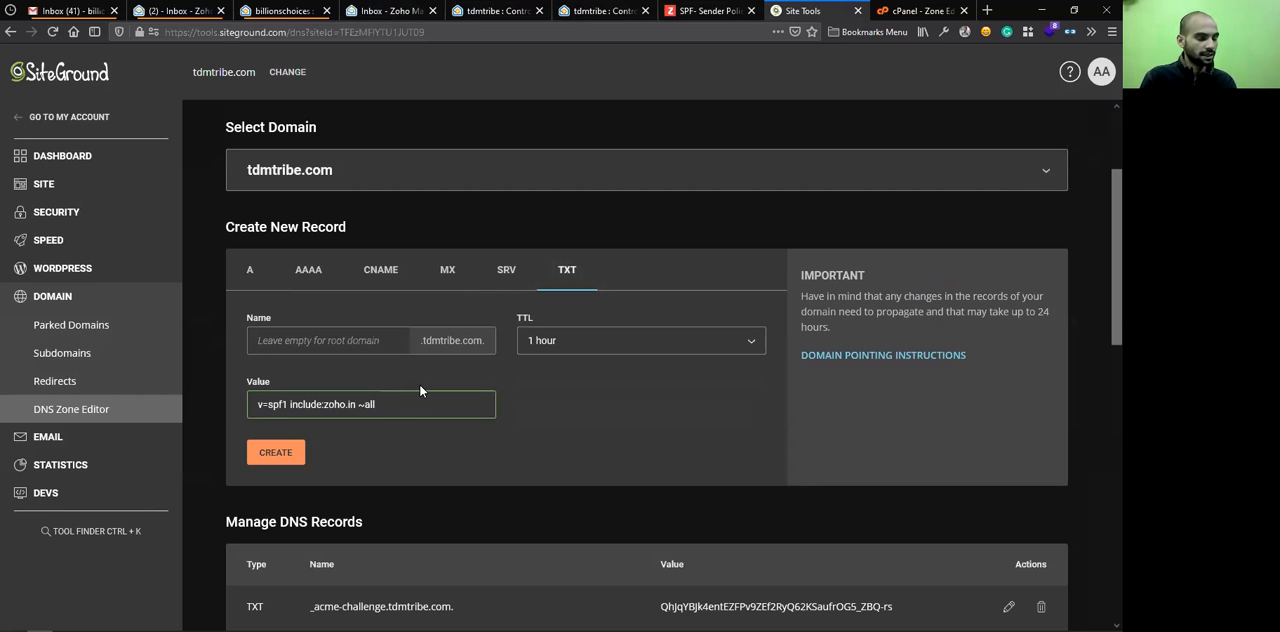
drag(401, 400, 219, 386)
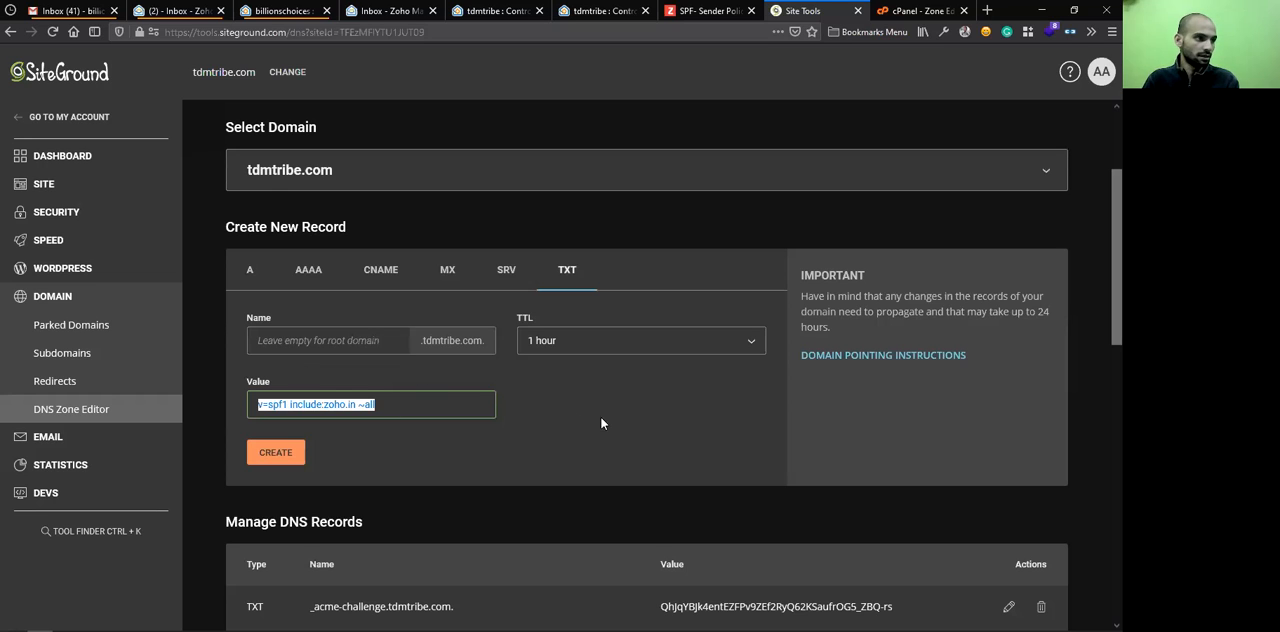
click(276, 454)
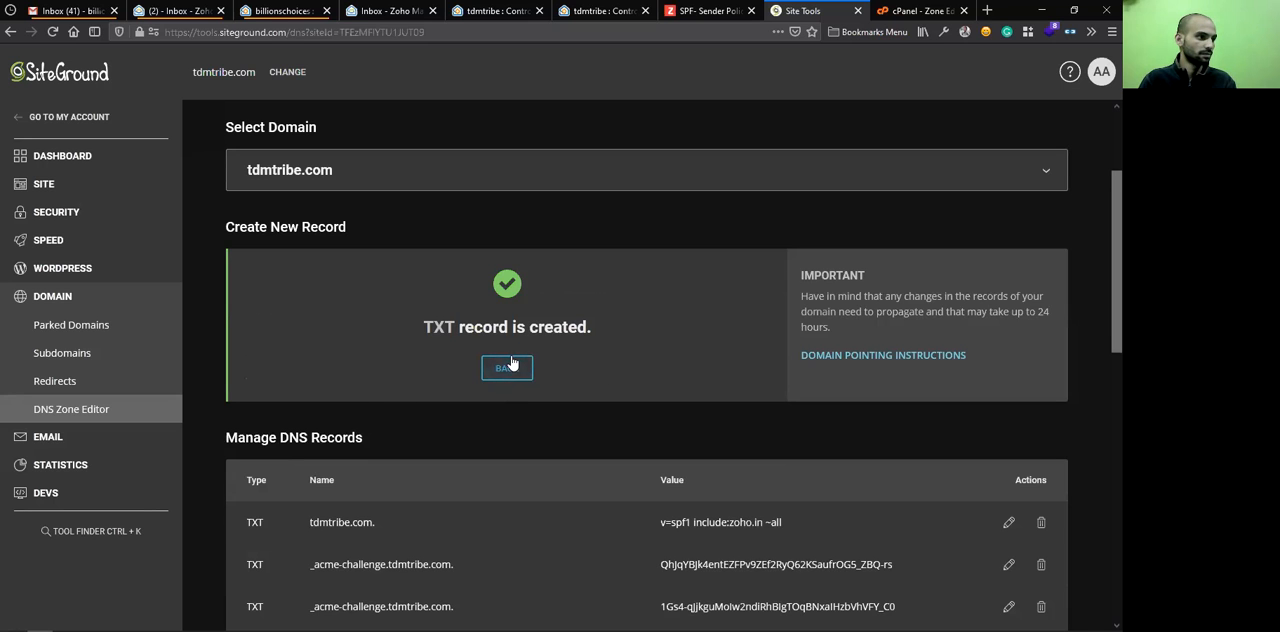
click(507, 368)
scroll(600, 385, down, 2)
scroll(686, 390, down, 4)
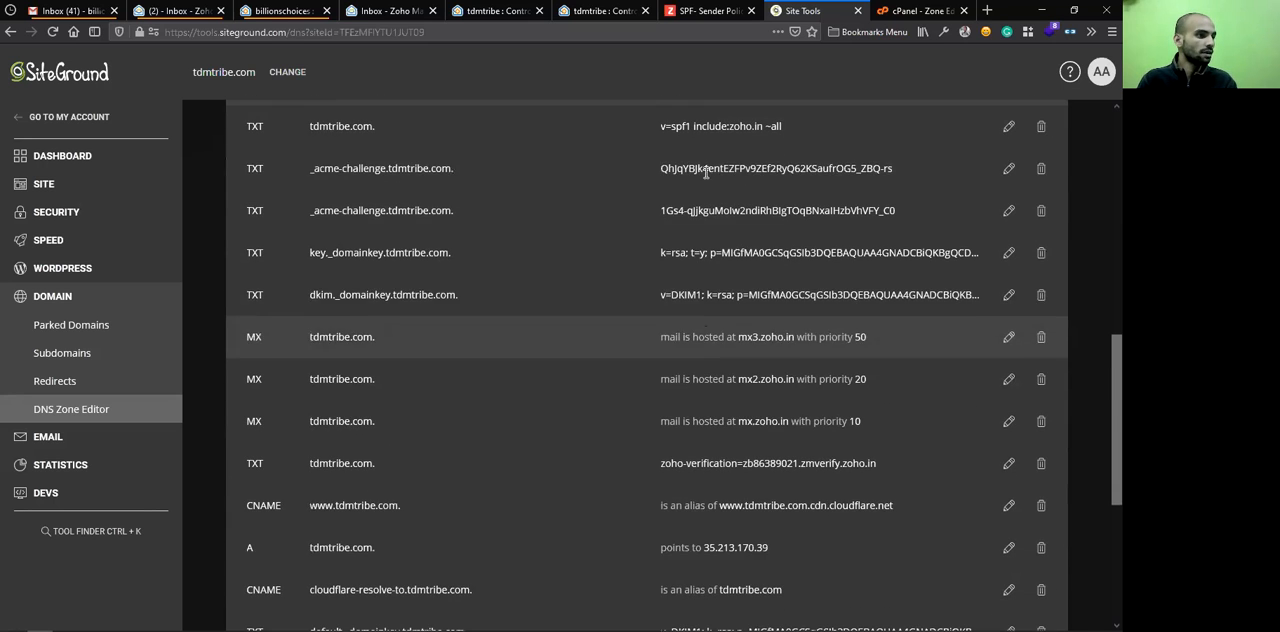
- Return to the Zoho SPF page, try to verify the SPF record for tdmtribe.com, and dismiss the message
click(645, 11)
click(668, 10)
click(616, 9)
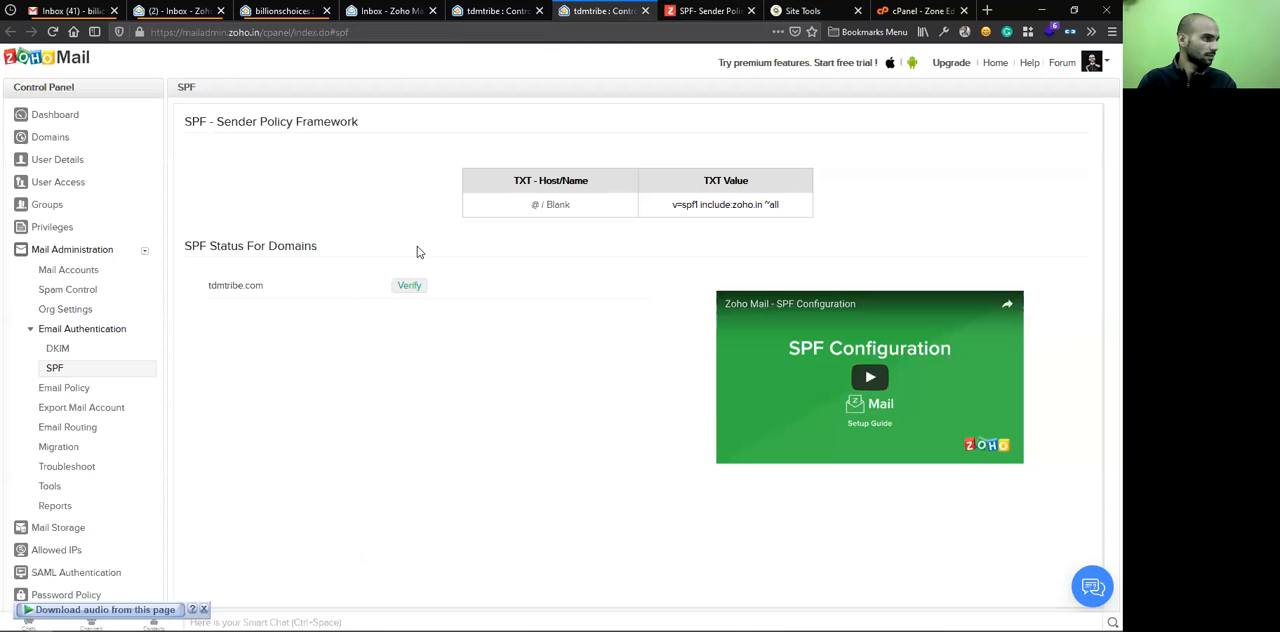
click(407, 290)
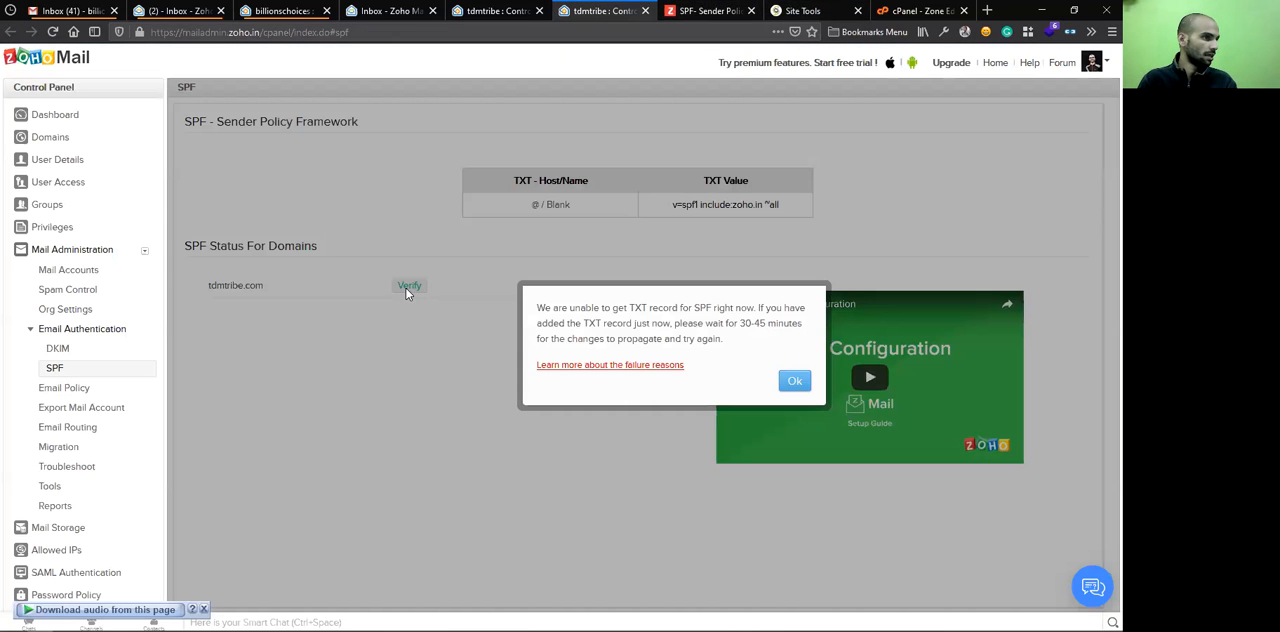
click(795, 380)
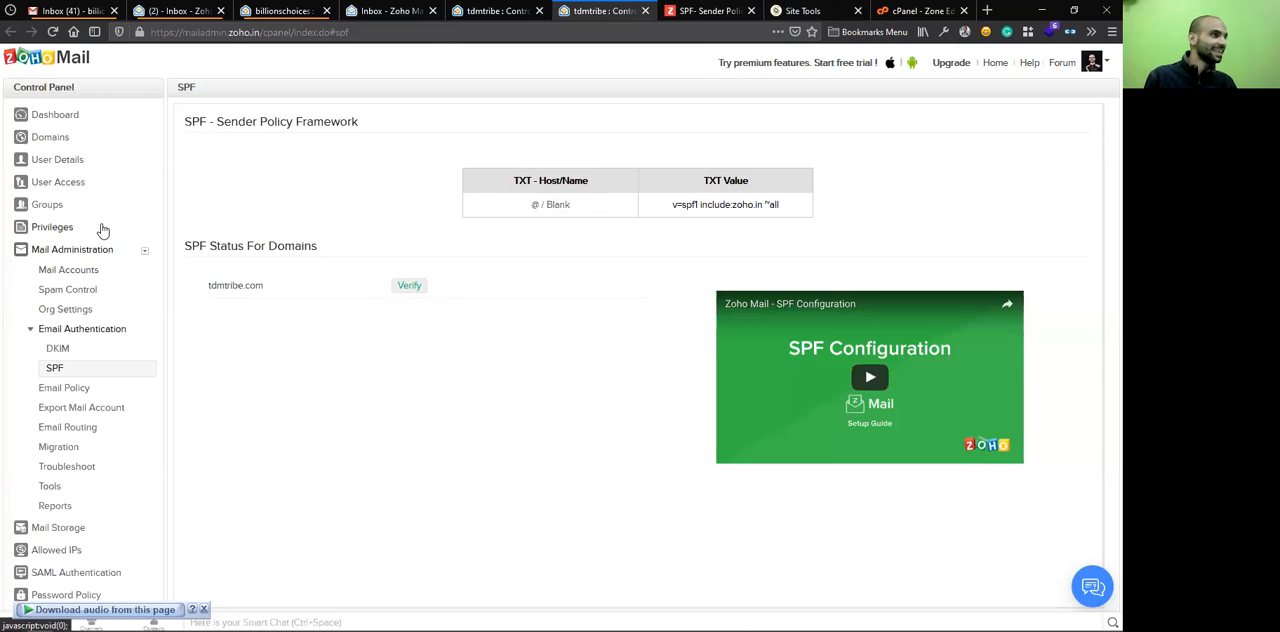
- View the tdmtribe dashboard and recheck the domain's SPF records from the Domains page
click(49, 116)
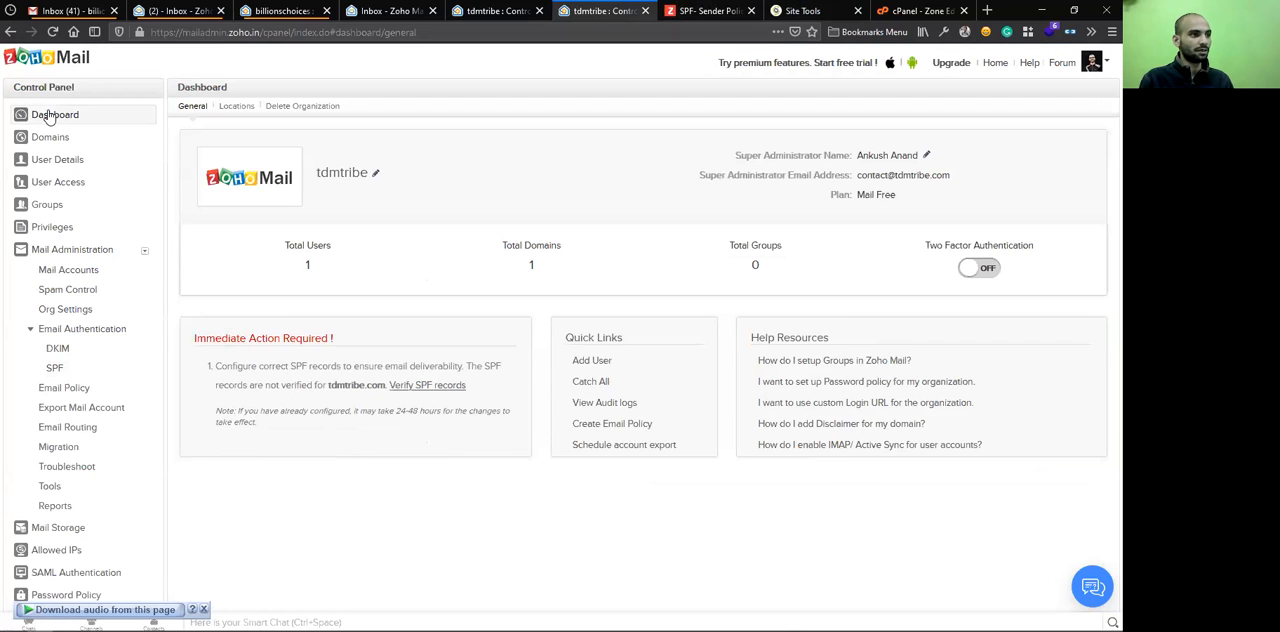
click(49, 140)
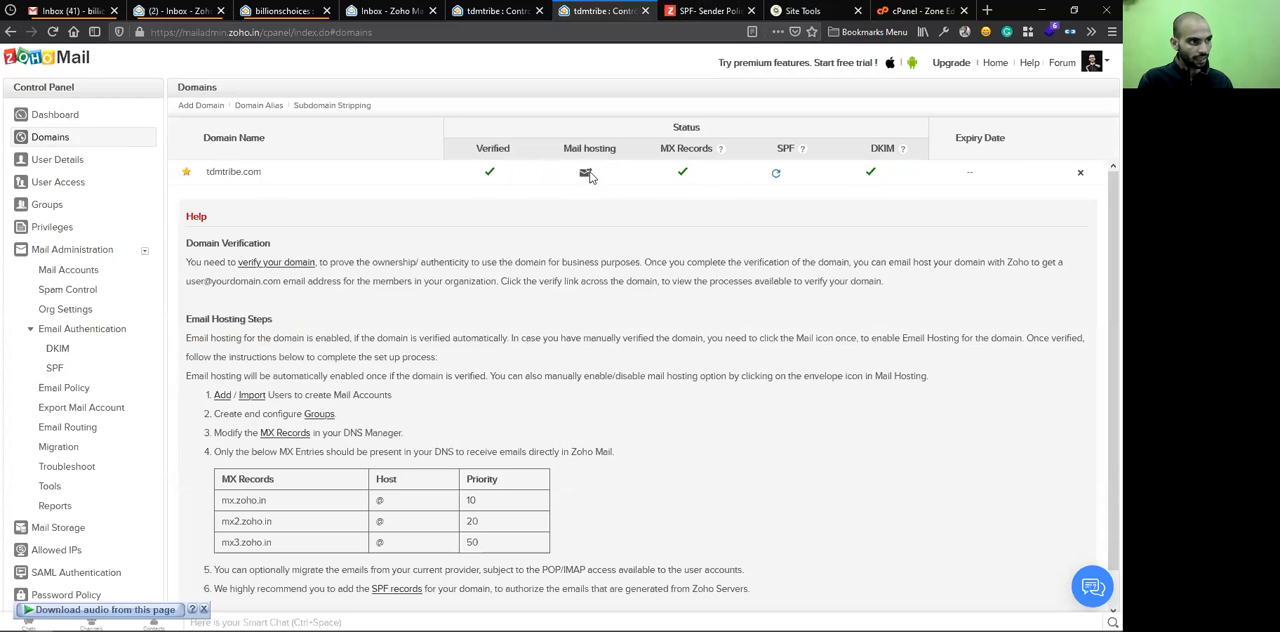
click(776, 178)
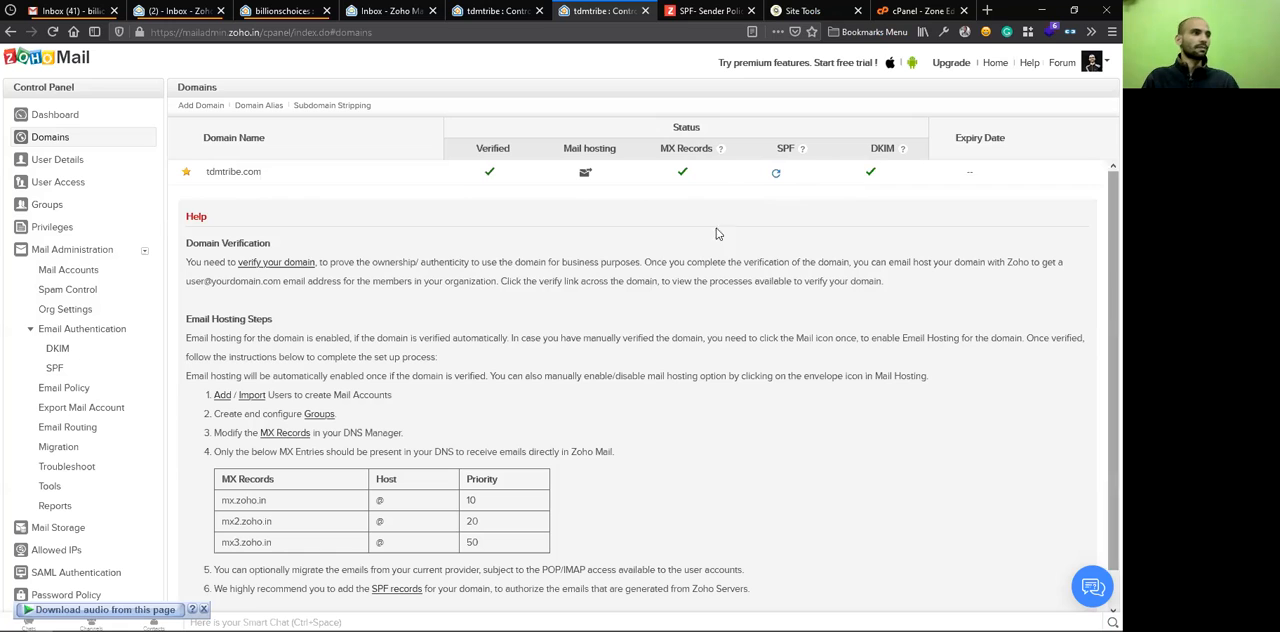
- Switch back to the tdmtribe mail inbox and close the account details pane
click(495, 10)
click(390, 10)
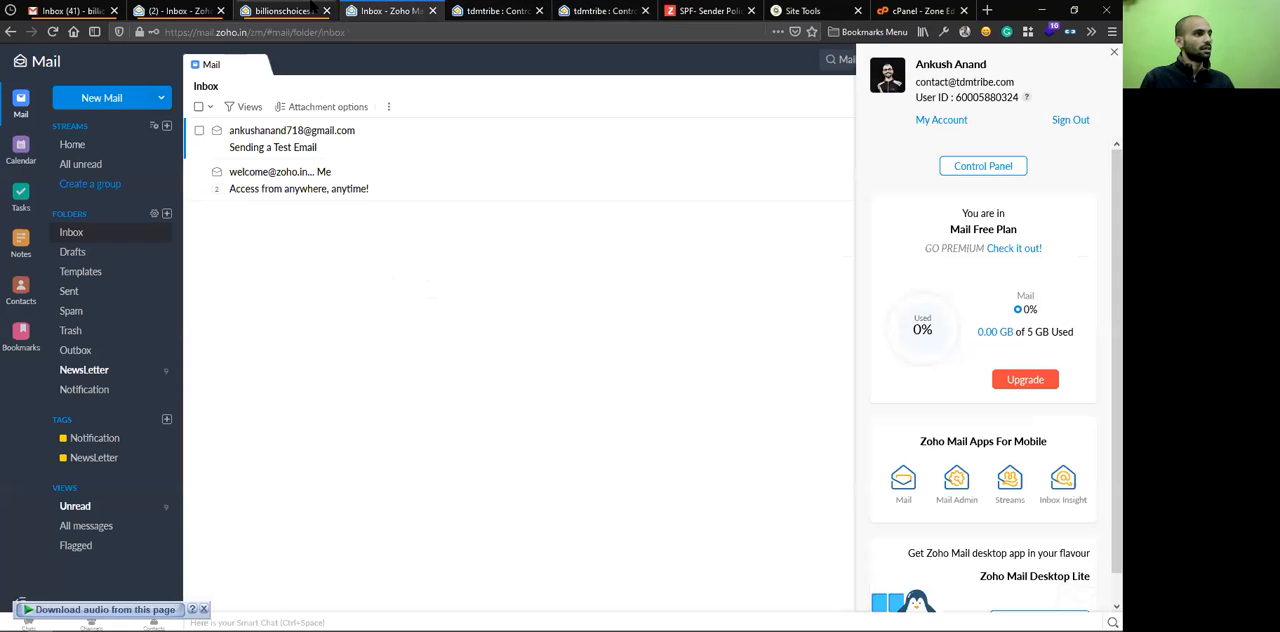
click(290, 10)
click(365, 10)
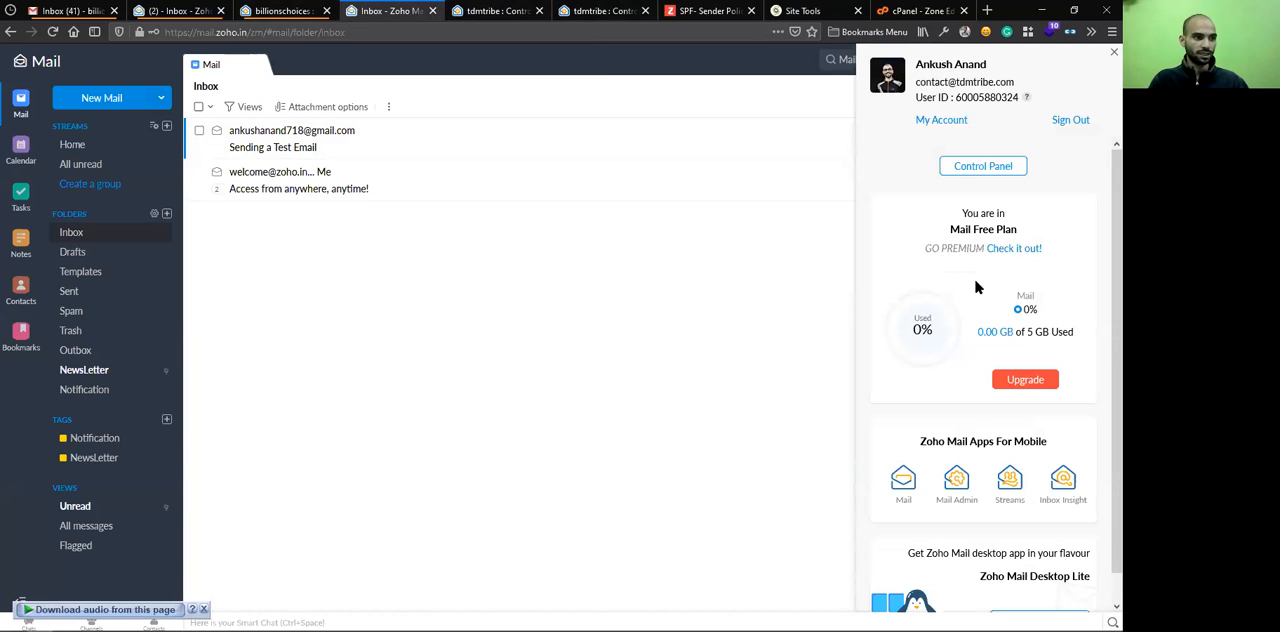
click(494, 292)
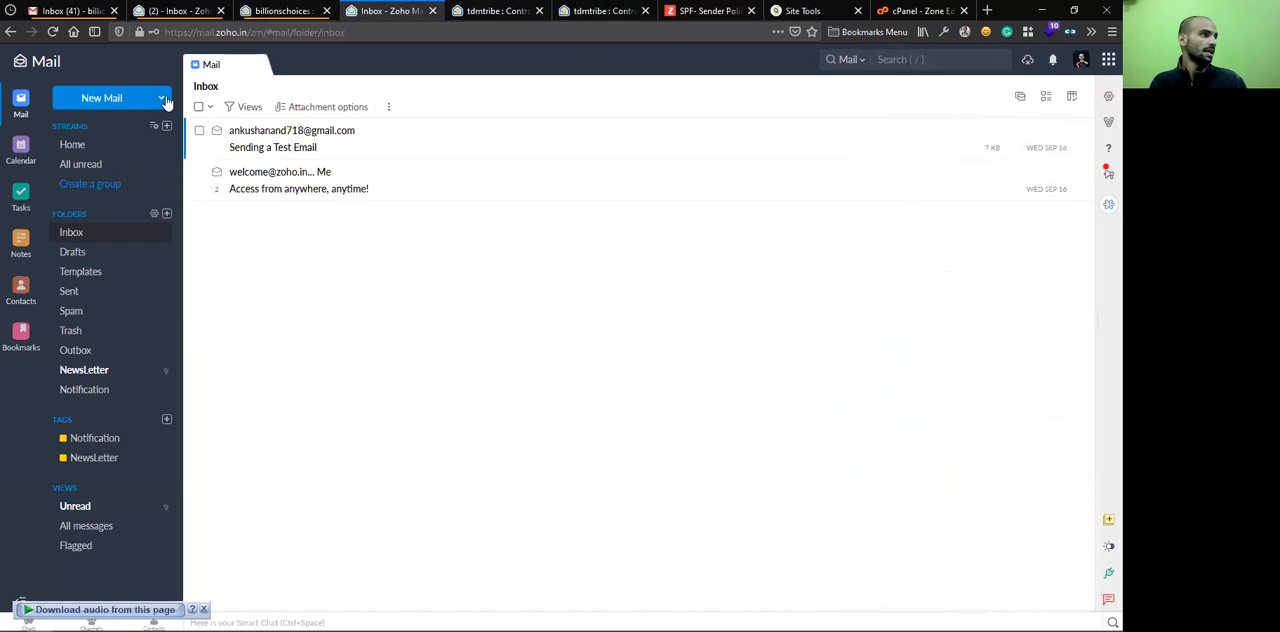